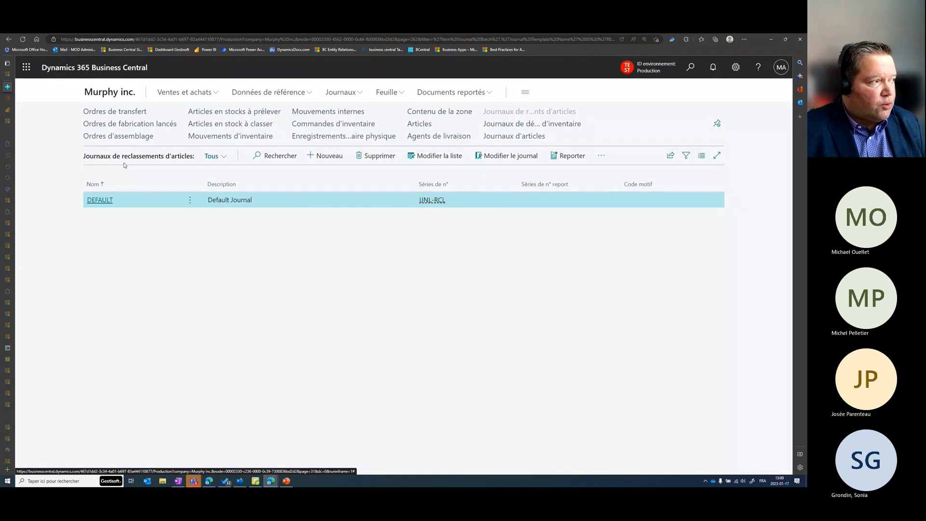
Go back to the home page and open the list of inventory count journals (Journaux de décompte d'inventaire).
click(110, 92)
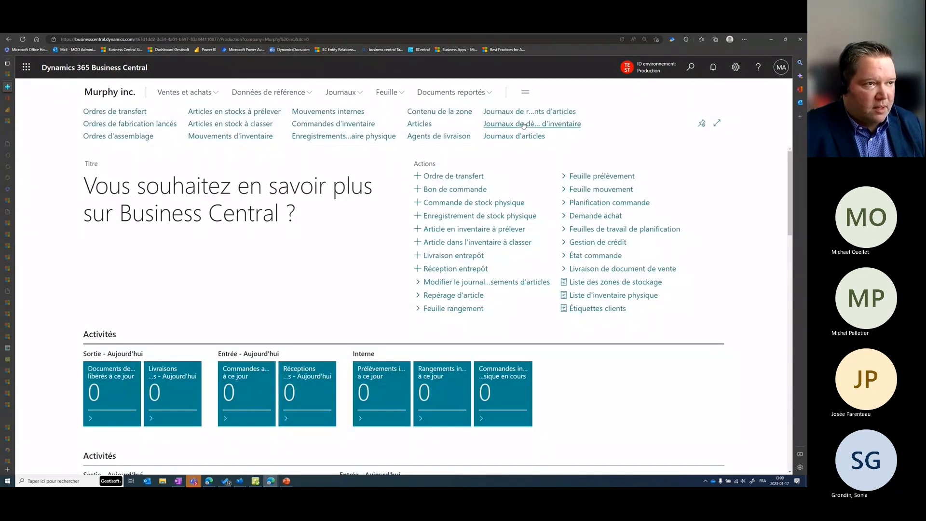
click(523, 125)
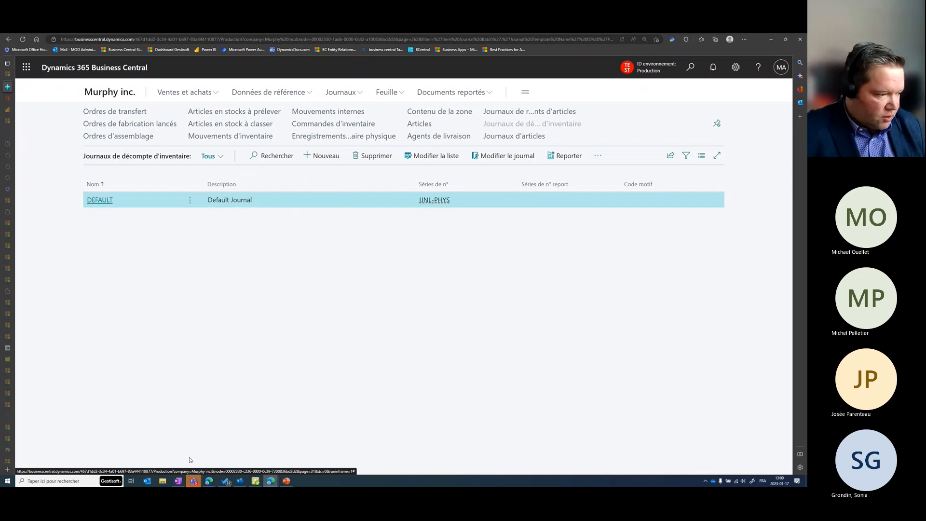
click(178, 481)
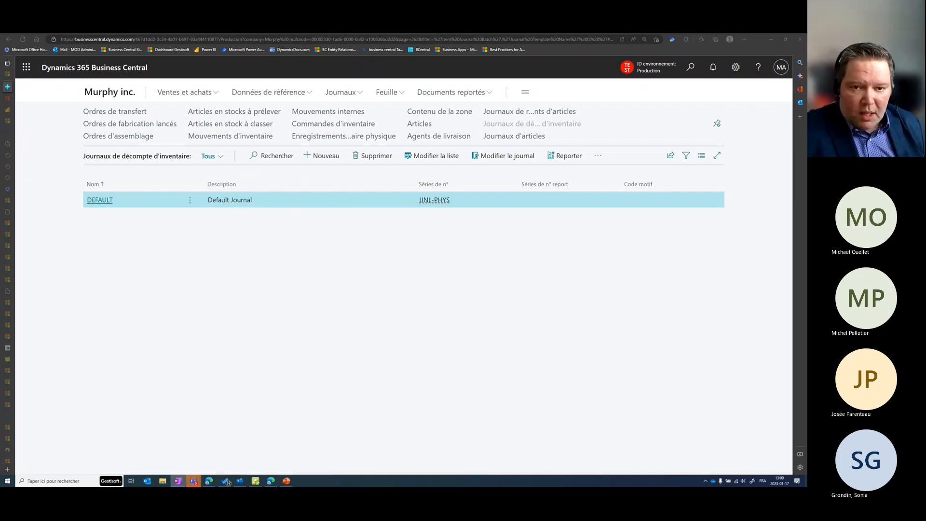
Create a new inventory count journal batch named 2023 with the description "Décompte 2023" and return to the journal list.
click(323, 155)
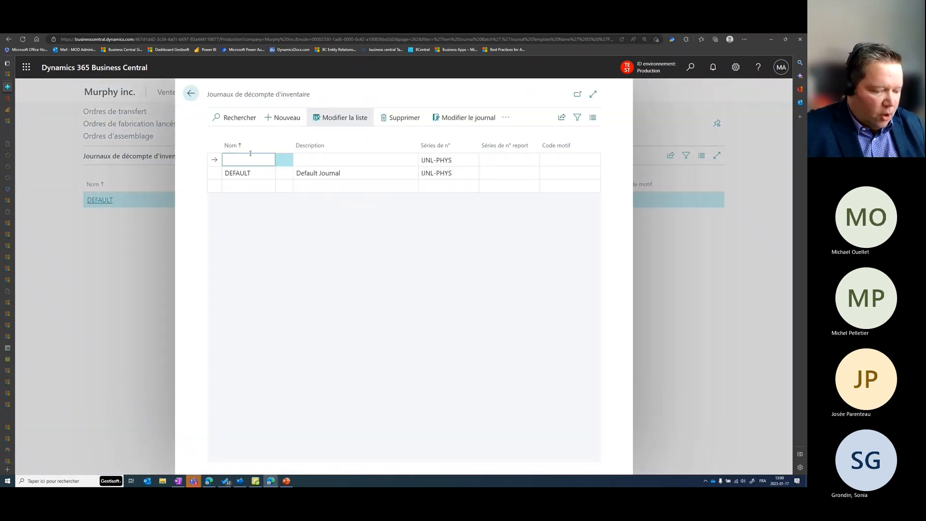
text(2023)
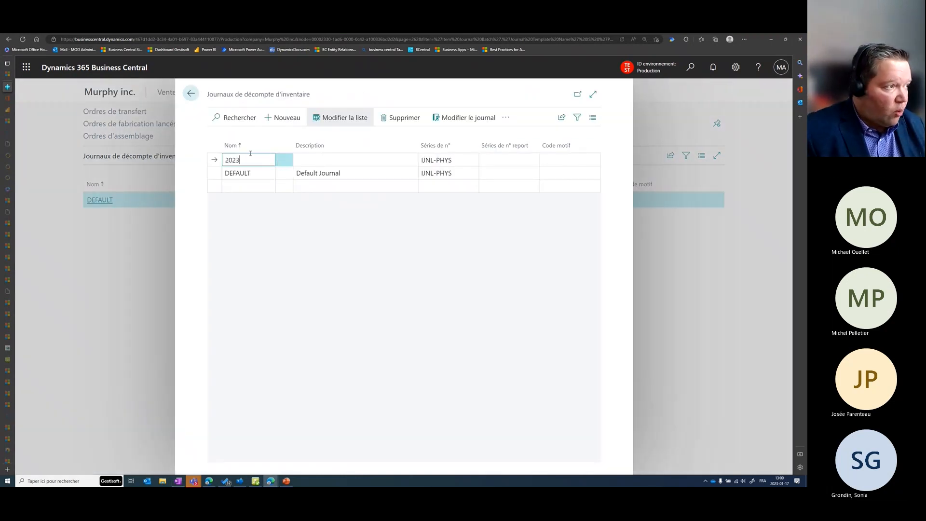
key(Tab)
text(Dé)
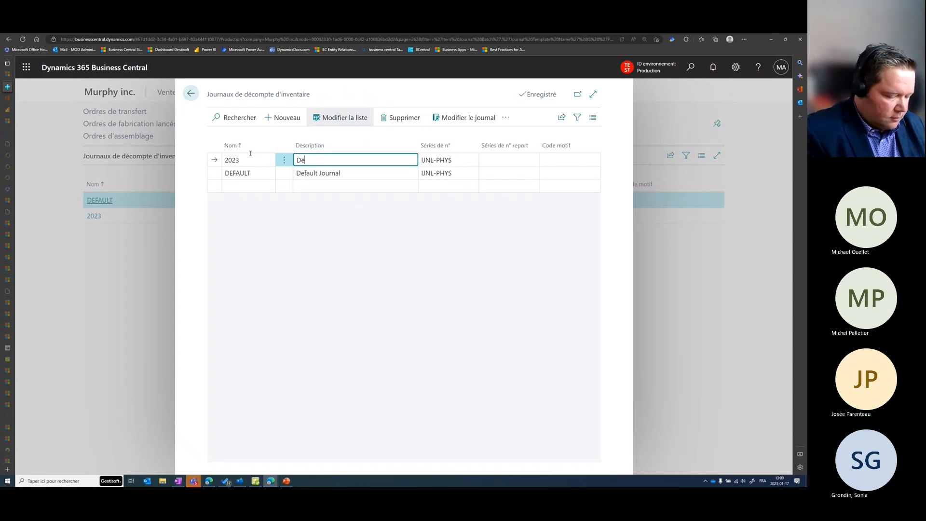
text(compte 2023)
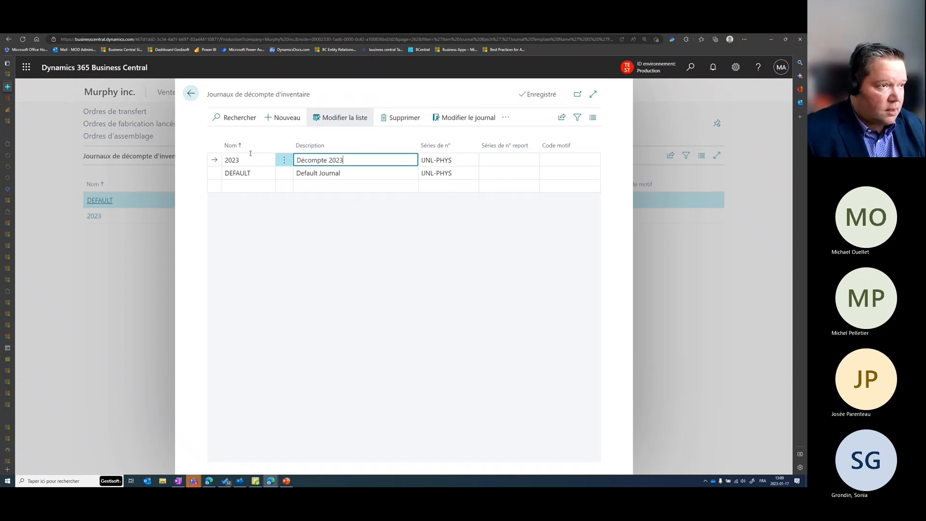
key(Tab)
click(256, 212)
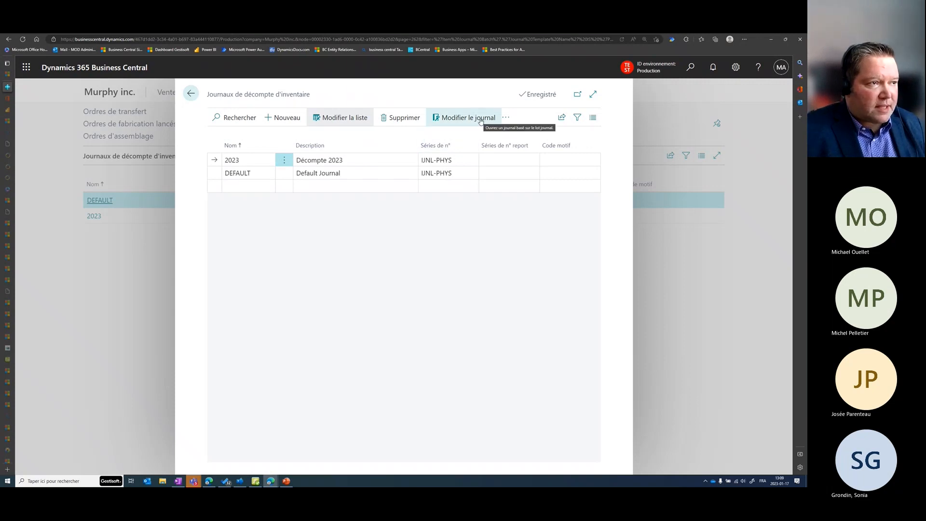
key(Escape)
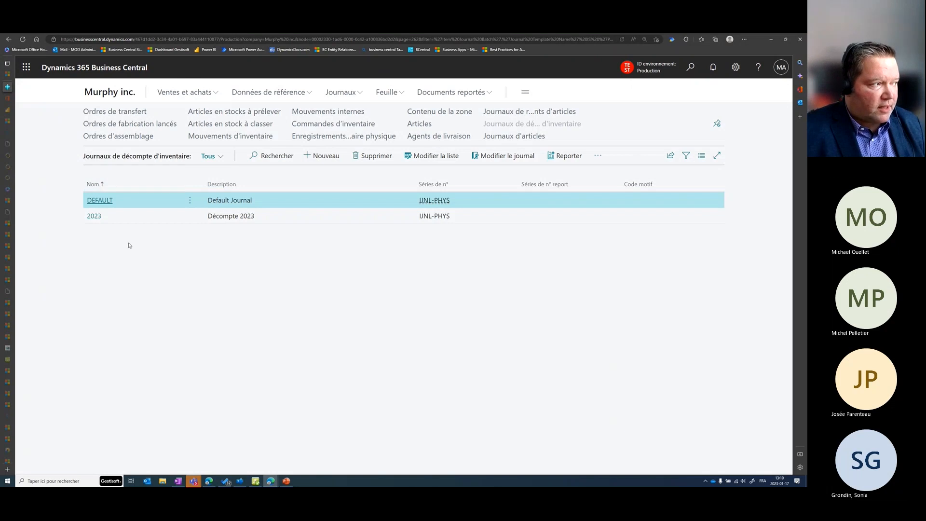
Open the 2023 batch's physical inventory journal for editing, enlarge the page display, and choose 2023 as its Nom de lot.
click(124, 220)
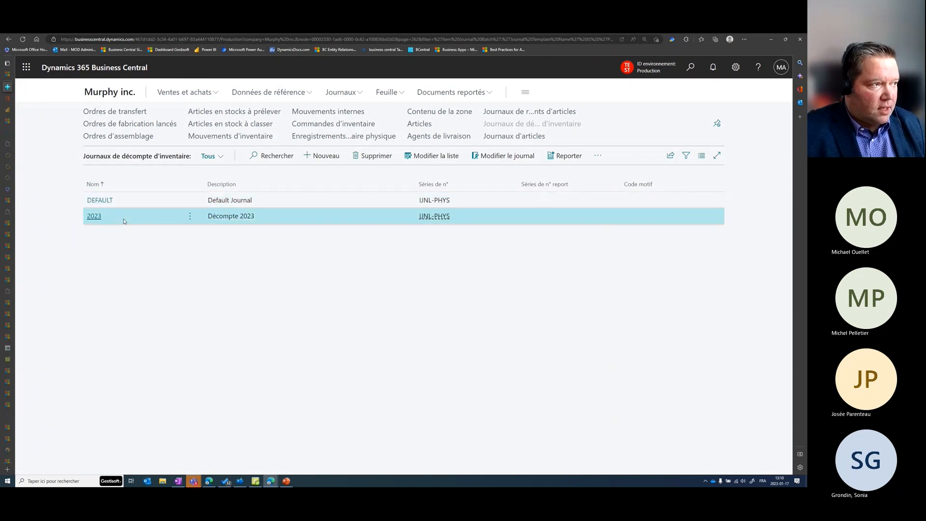
click(521, 159)
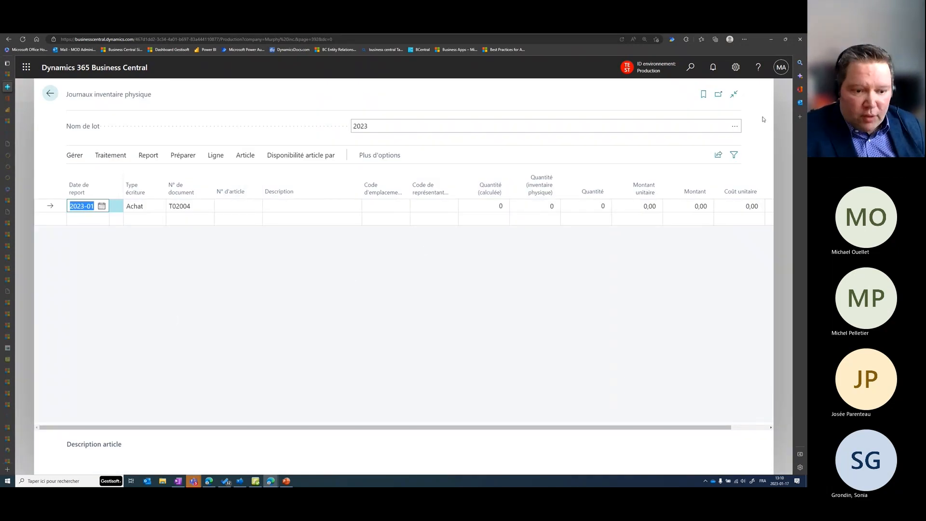
key(ctrl+plus)
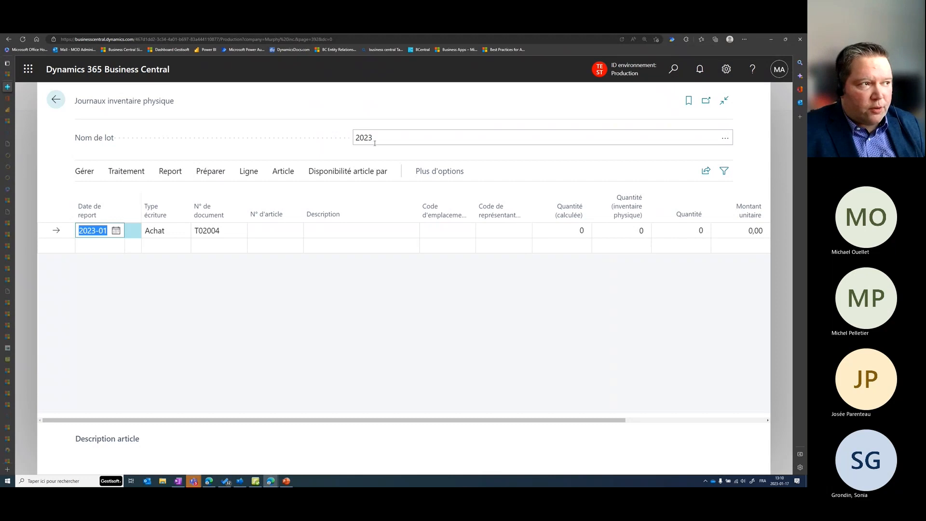
click(725, 137)
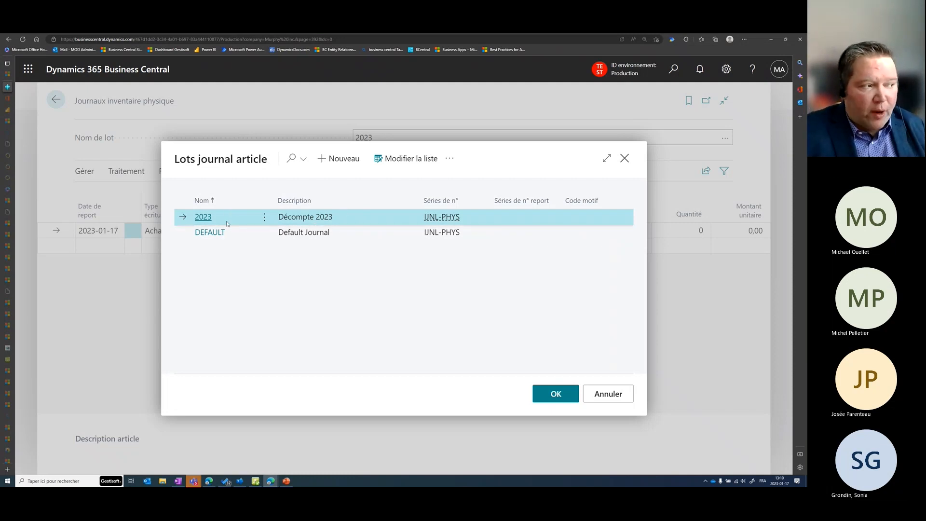
click(550, 393)
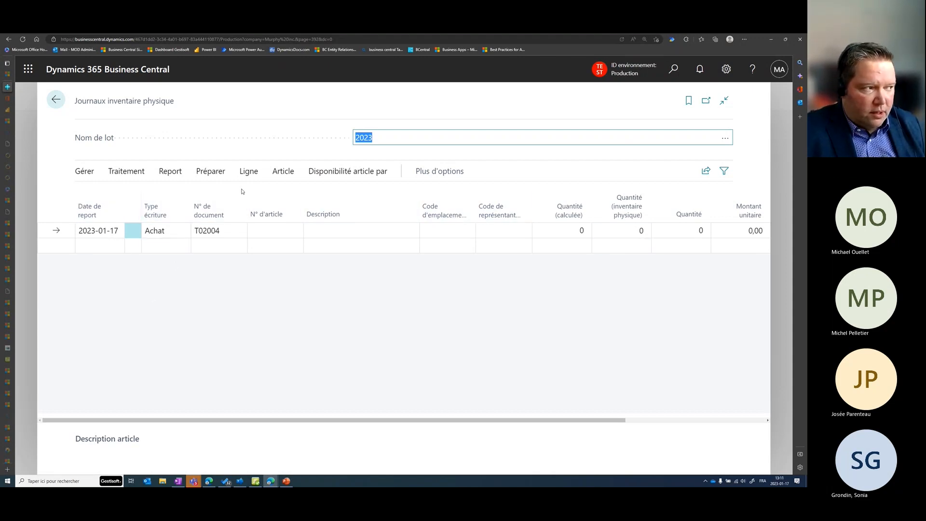
Start the Calculer l'inventaire function for the journal and clear its article N° filter.
click(206, 180)
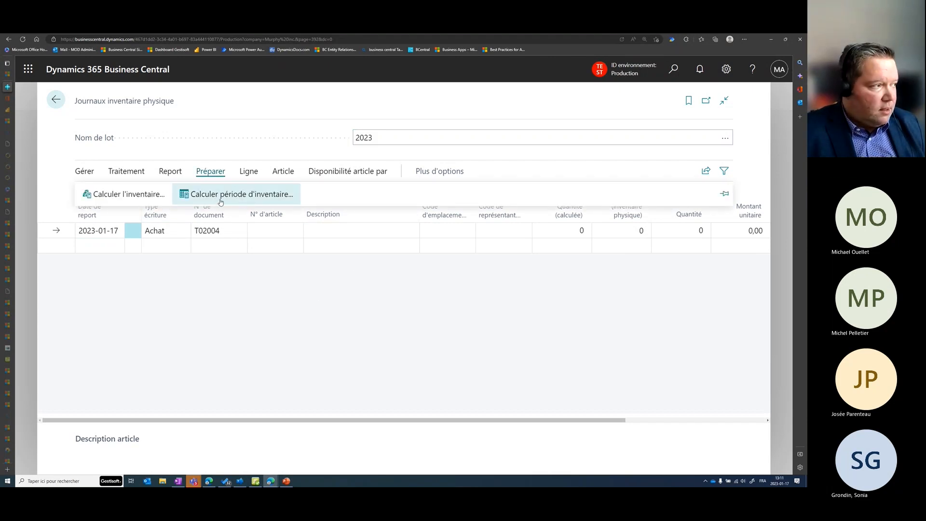
click(138, 195)
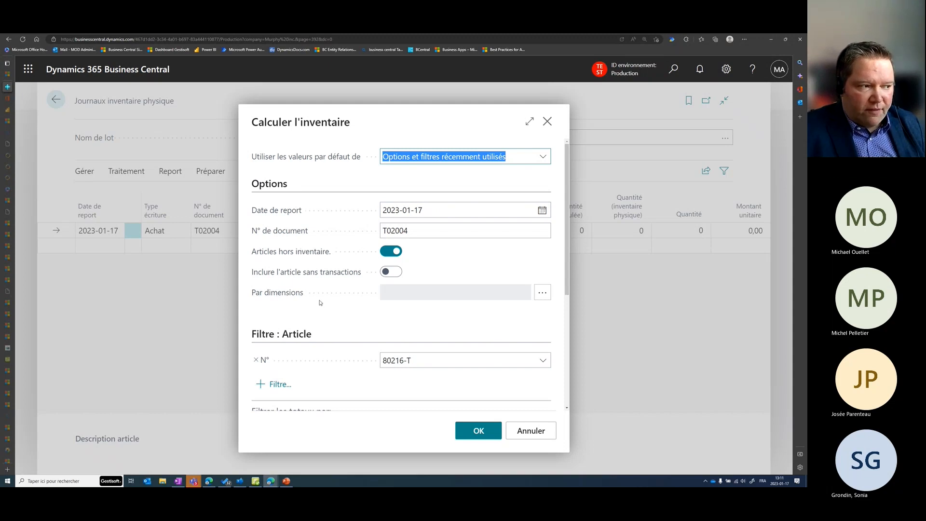
scroll(461, 261, down, 1)
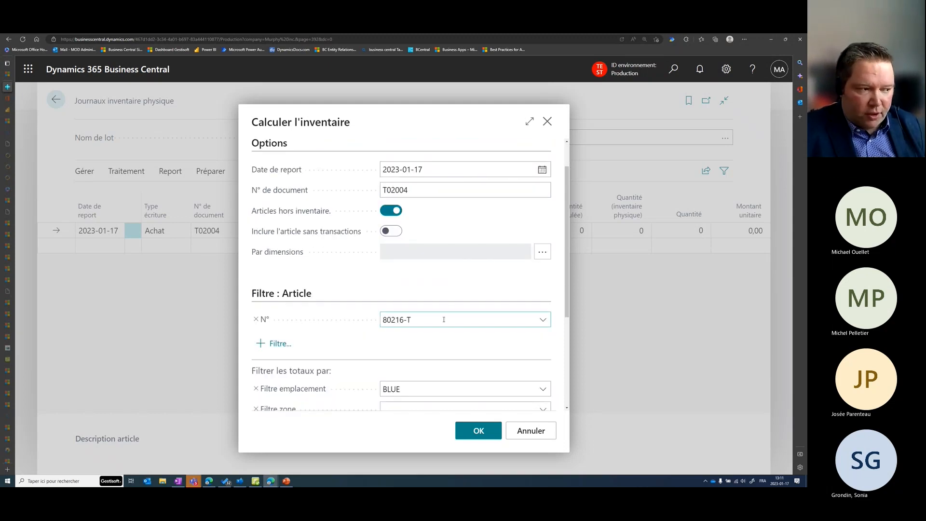
click(439, 323)
key(Delete)
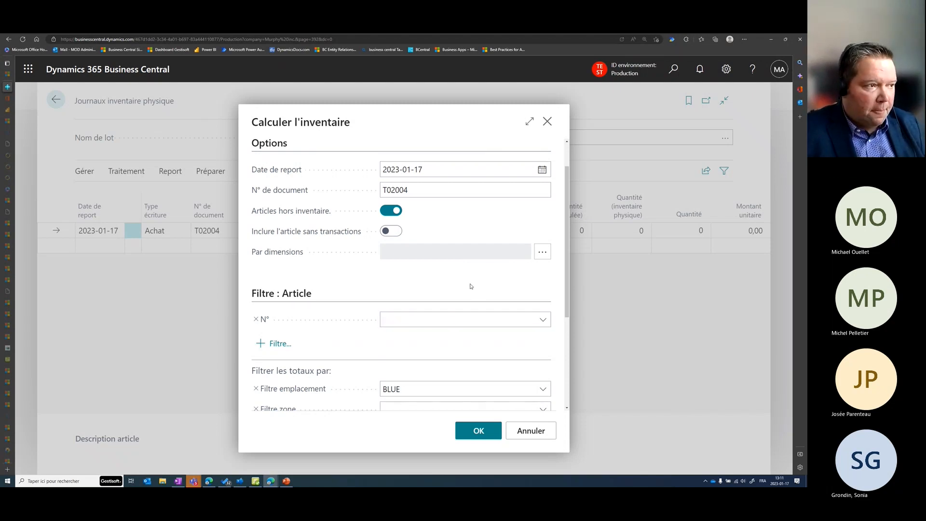
scroll(476, 285, up, 1)
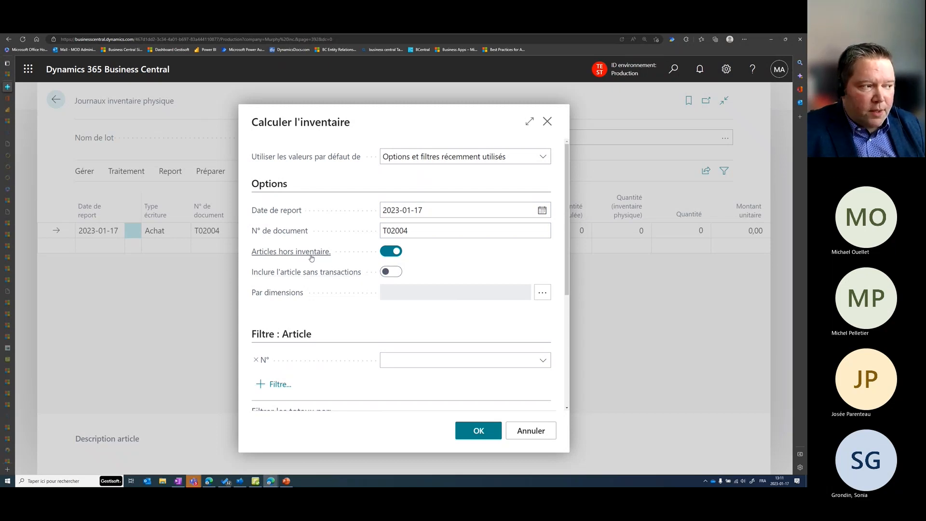
Consult the help for Articles hors inventaire, then switch the option off and back on.
mouse_move(312, 256)
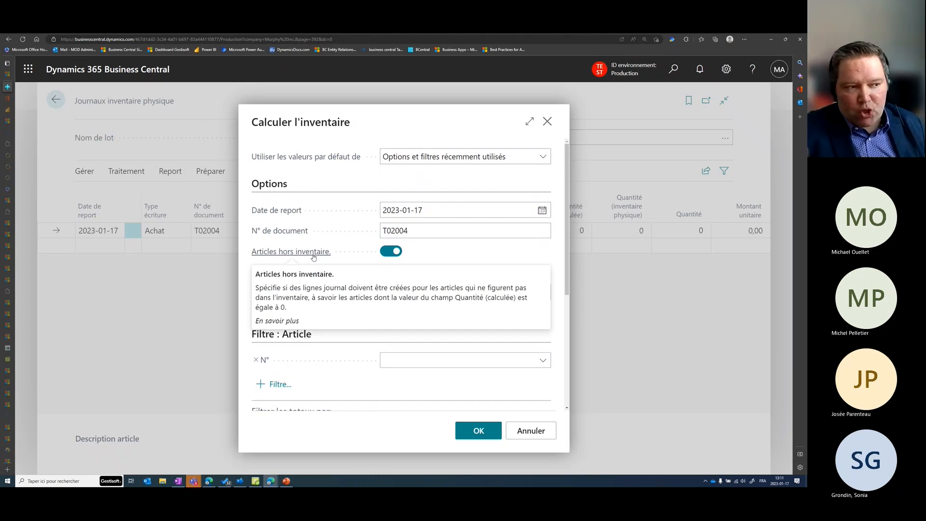
click(391, 251)
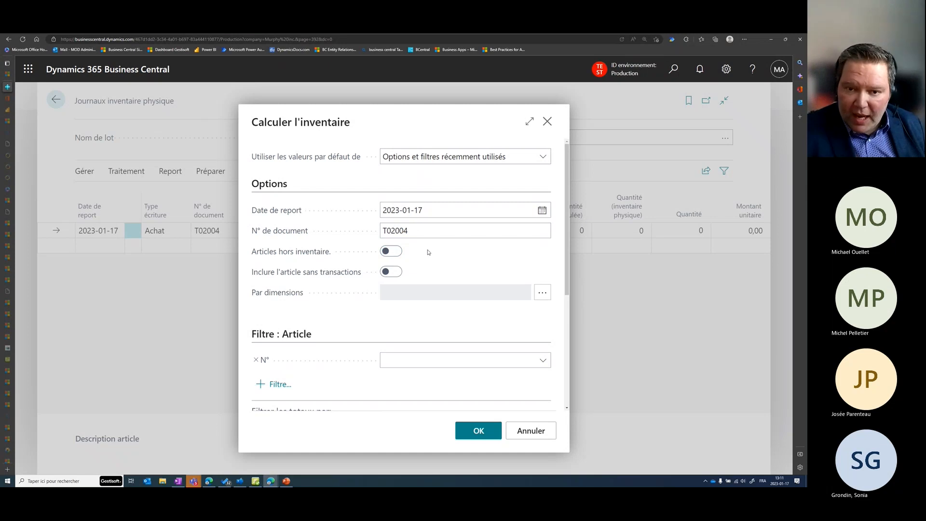
click(392, 251)
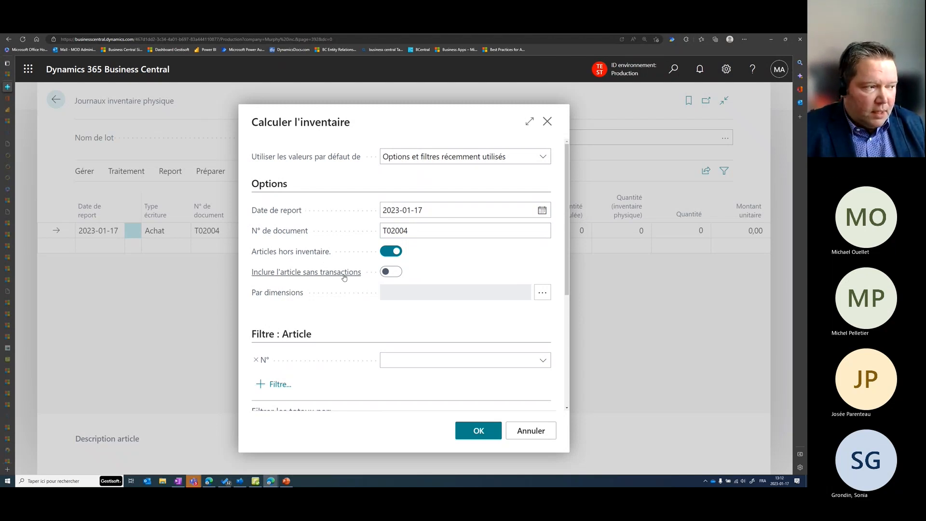
mouse_move(344, 278)
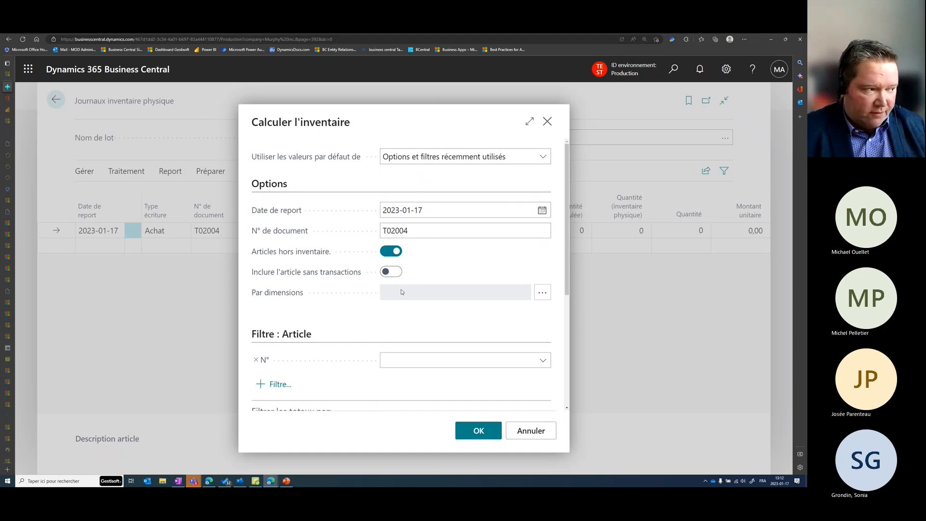
Review the analytical dimensions available for Par dimensions and close the selection without choosing any.
scroll(402, 292, down, 2)
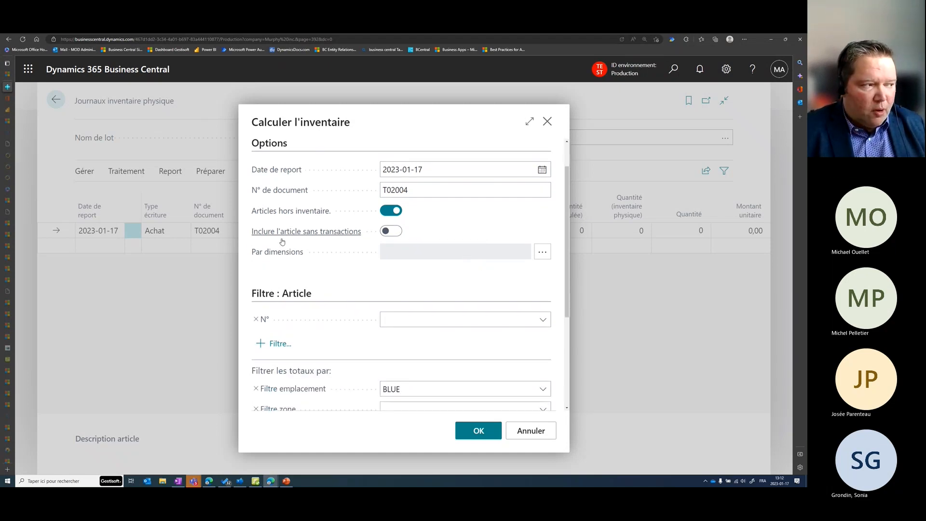
click(542, 254)
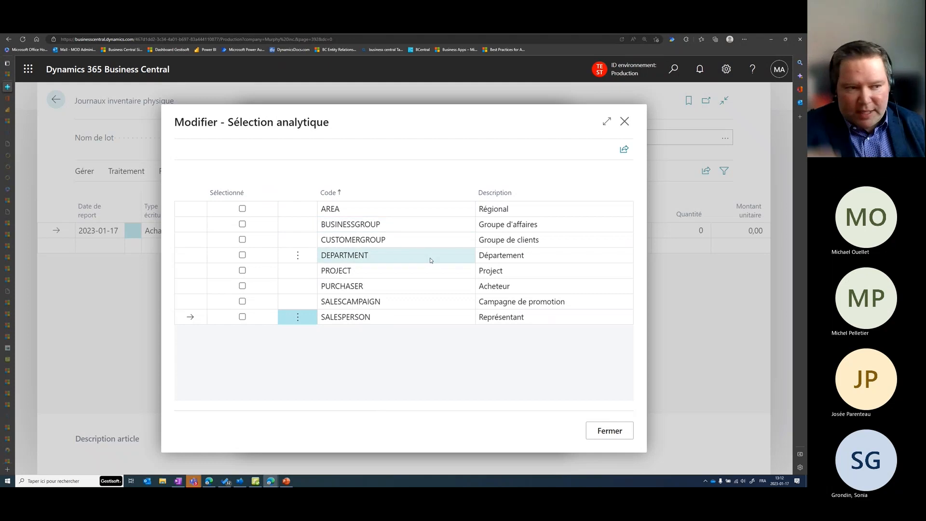
click(610, 431)
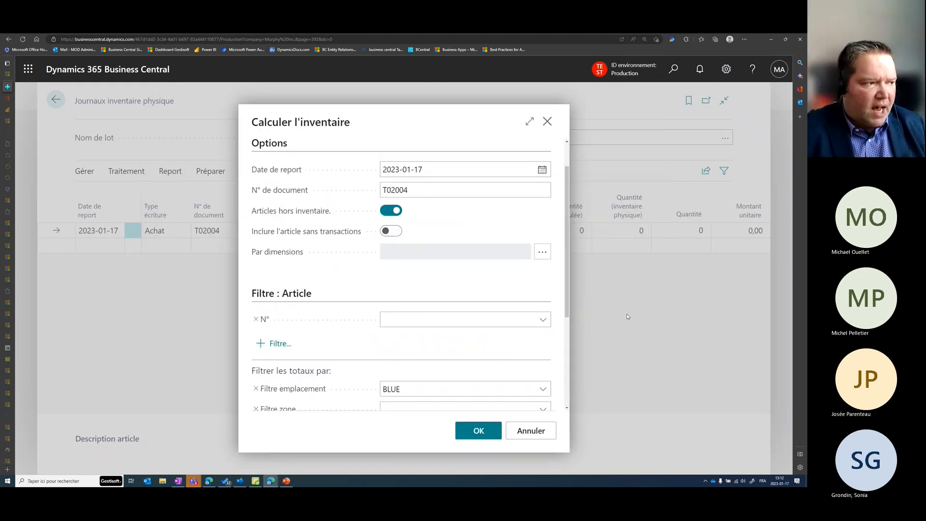
Set the article N° filter of the inventory calculation to the range 1000..1200.
scroll(528, 287, down, 1)
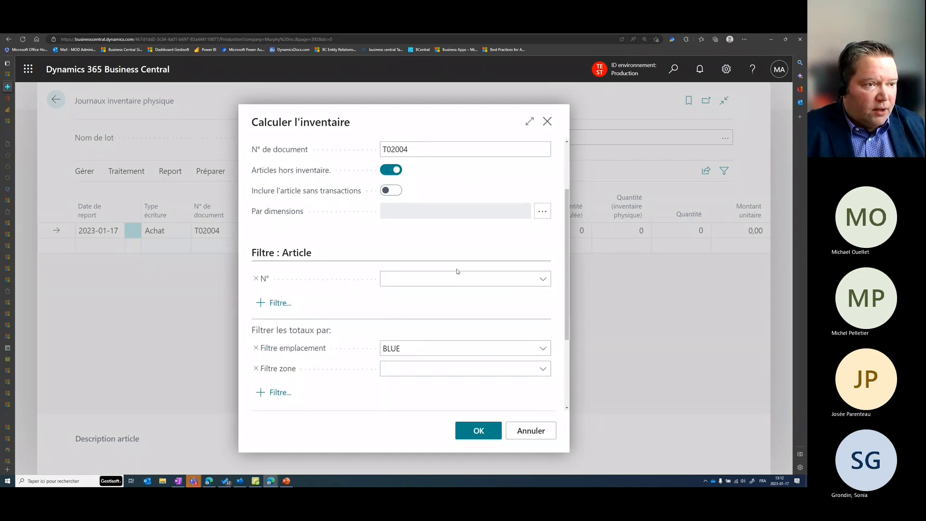
scroll(432, 239, down, 5)
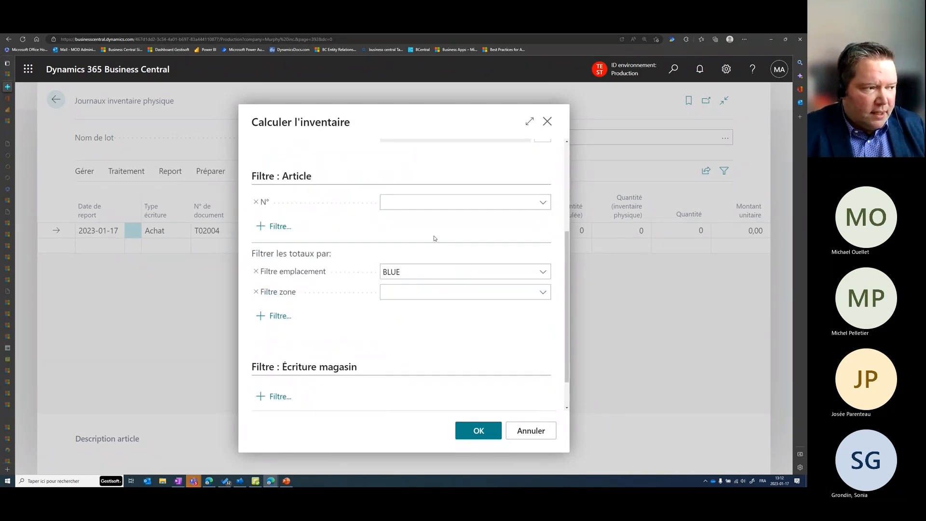
scroll(341, 259, up, 5)
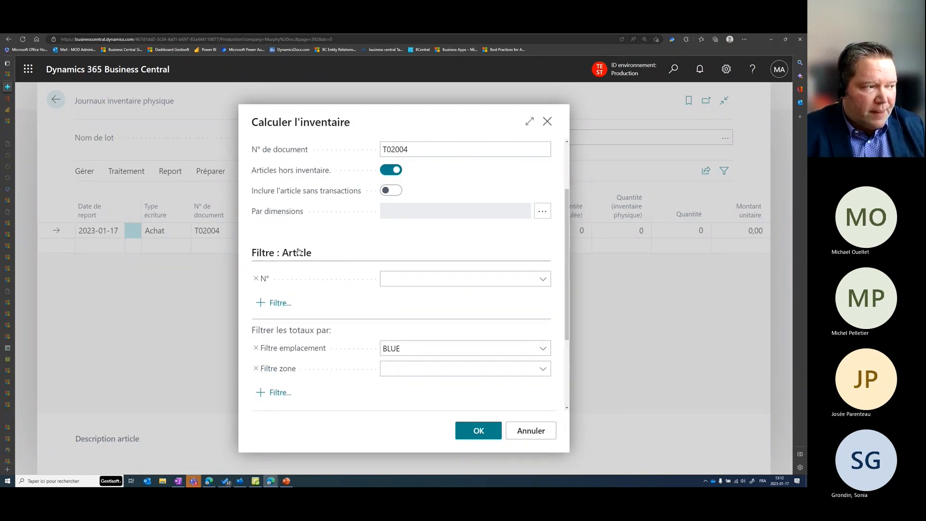
click(435, 278)
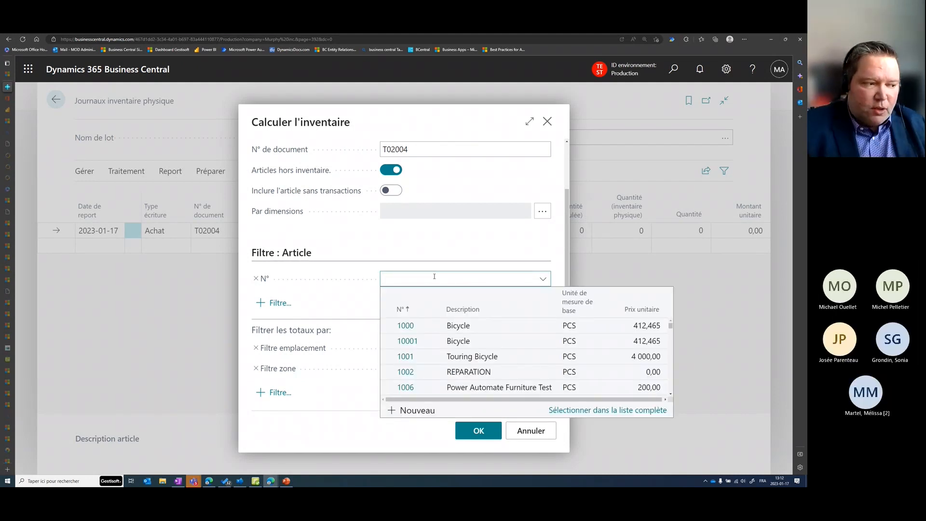
scroll(413, 375, down, 1)
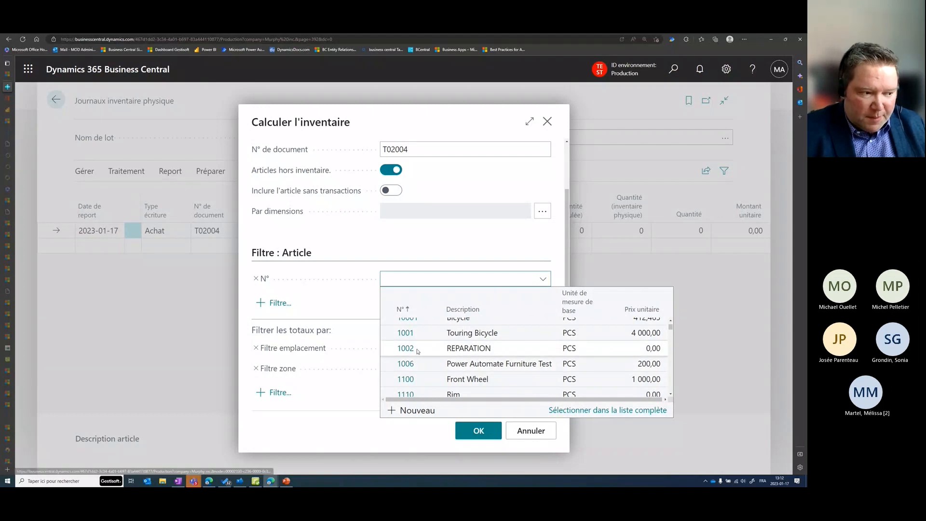
scroll(414, 376, up, 1)
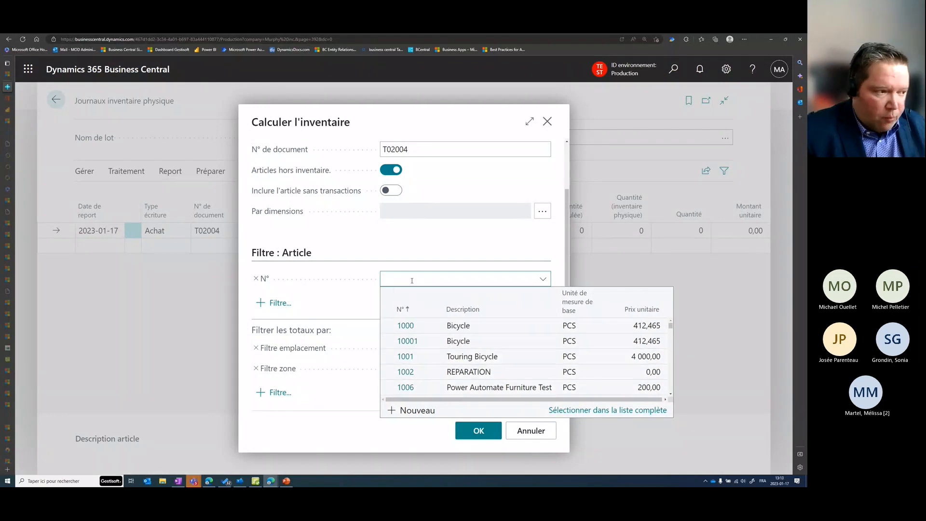
text(1000)
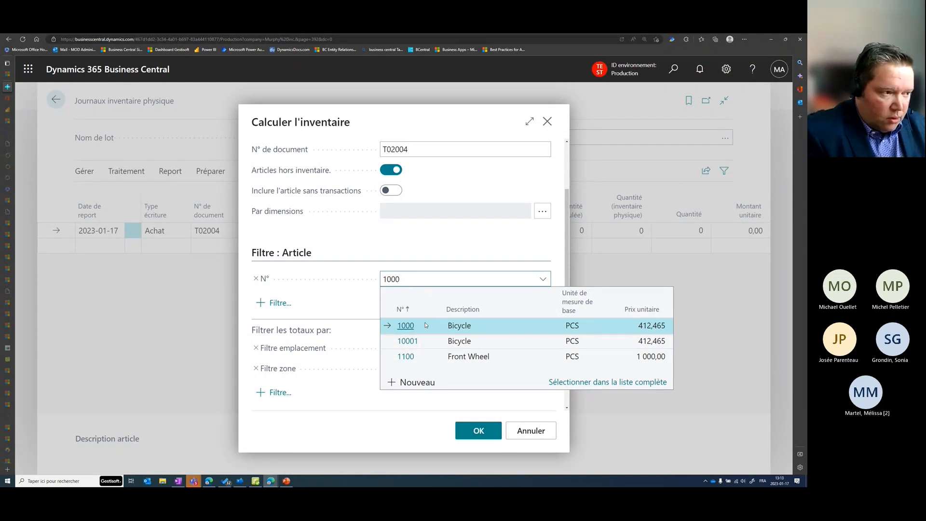
text(..1200)
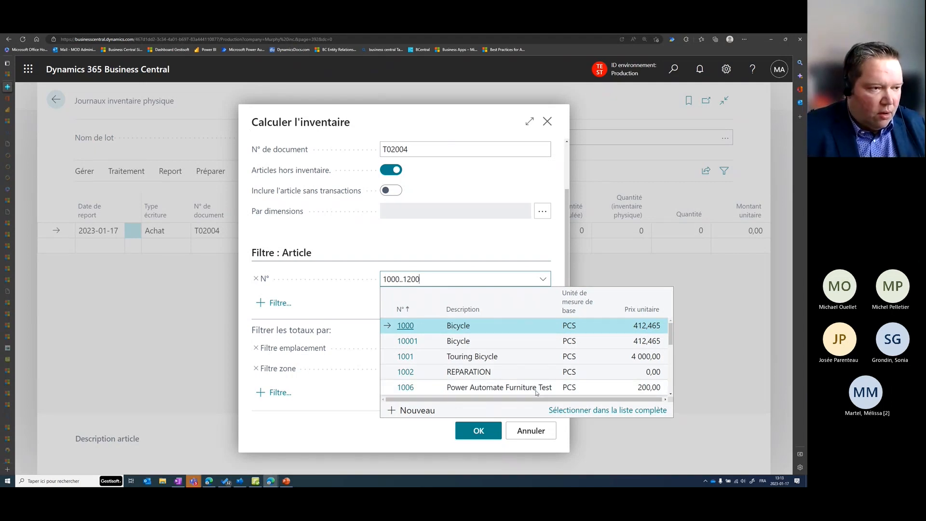
click(505, 235)
click(427, 314)
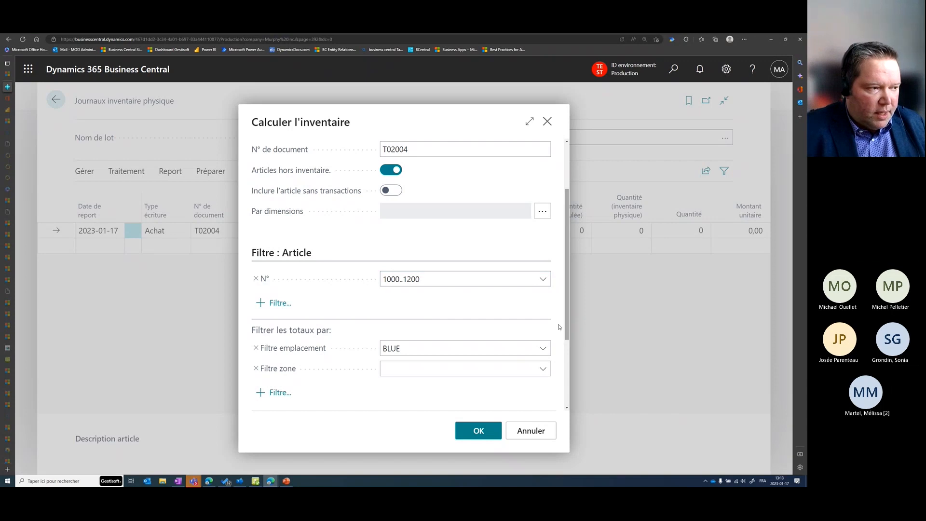
Review the location filter and the additional fields available for filtering the totals, then leave the field list without choosing any.
scroll(455, 291, down, 1)
click(424, 305)
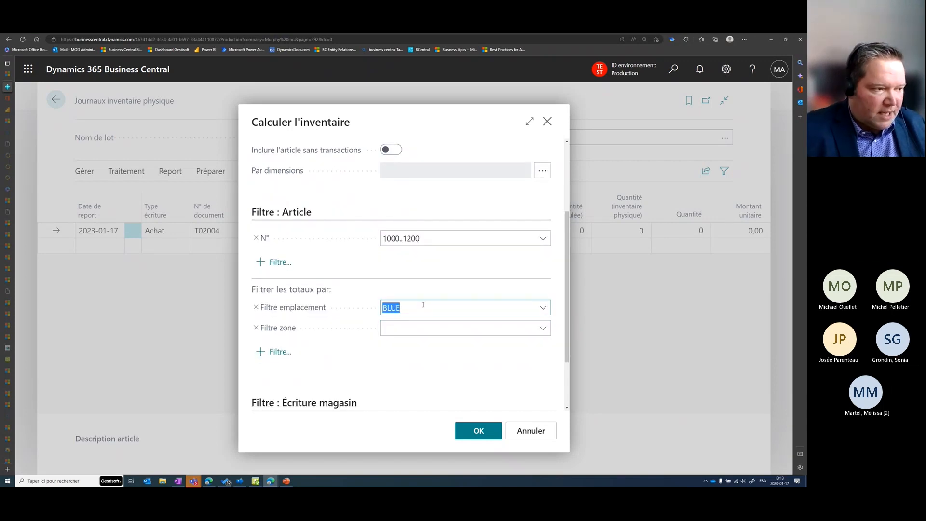
click(456, 295)
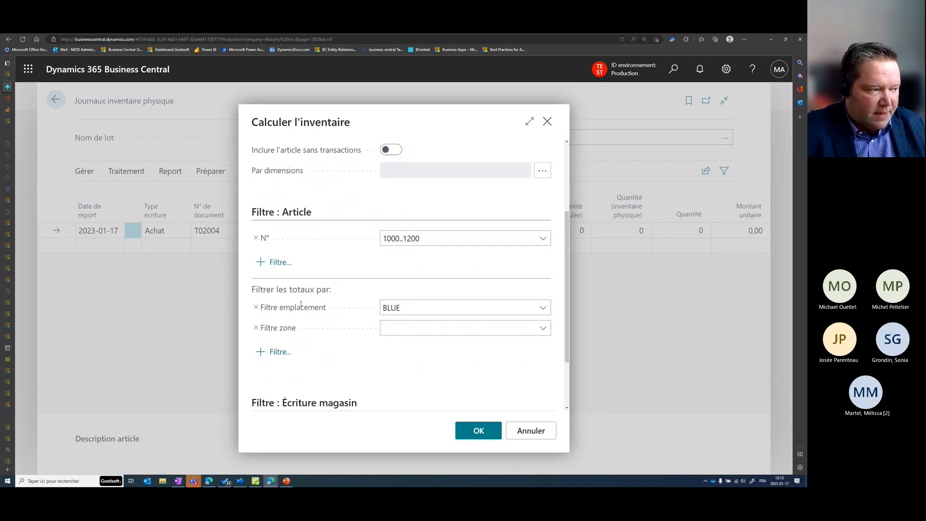
click(275, 351)
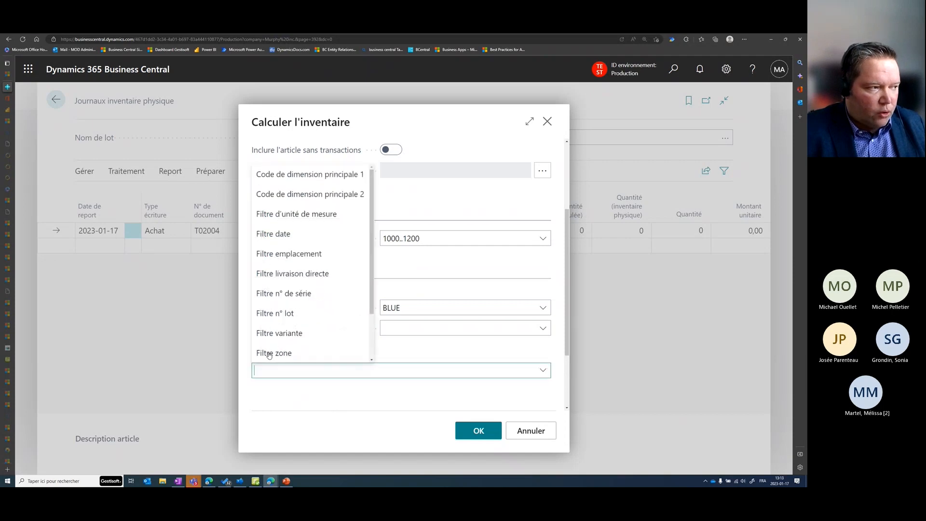
scroll(311, 244, down, 1)
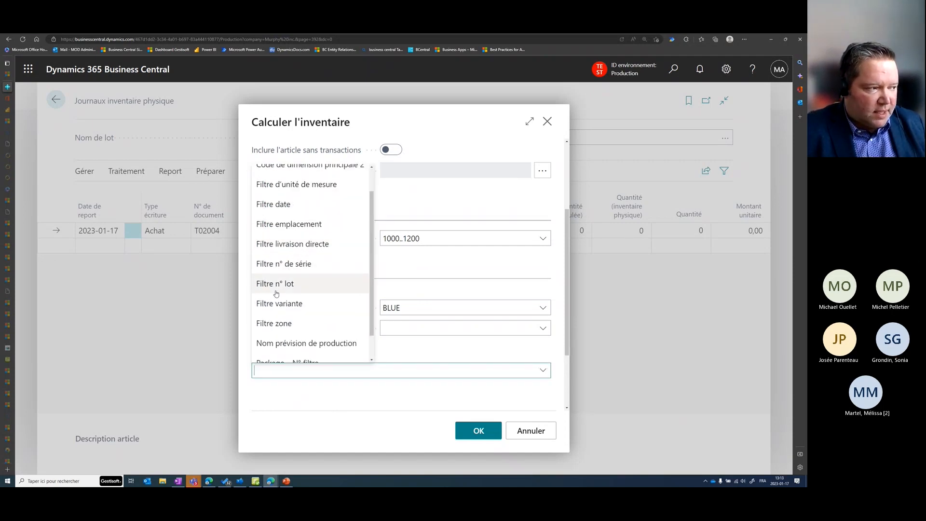
scroll(294, 319, down, 1)
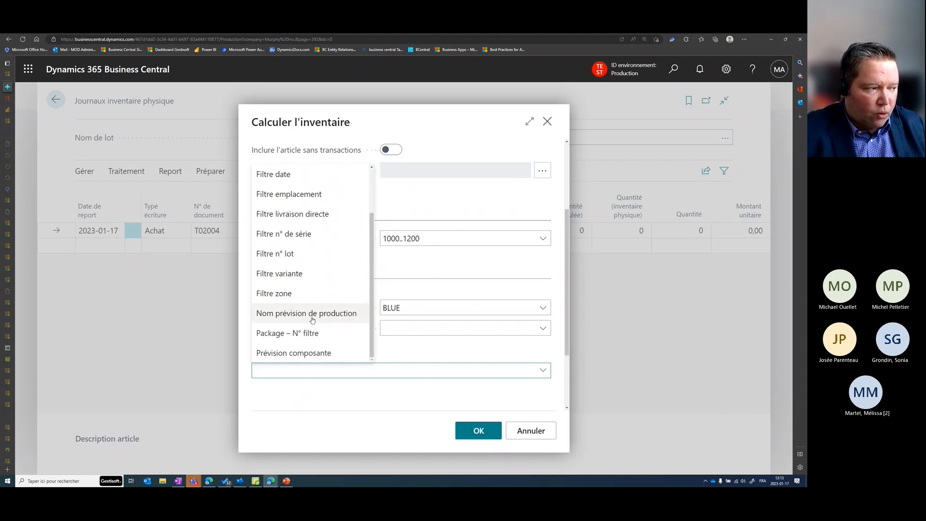
click(424, 355)
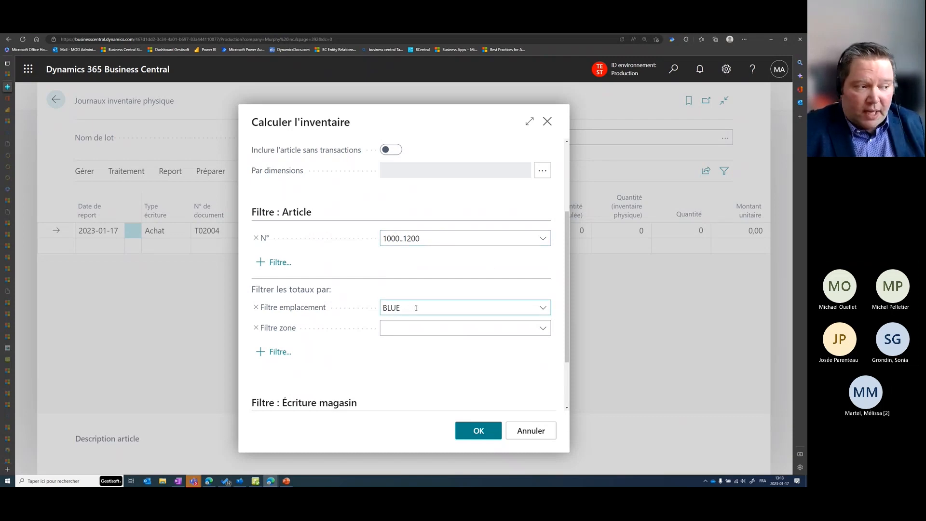
Run the inventory calculation for location BLUE and widen the Type écriture column to fit its full values.
key(Return)
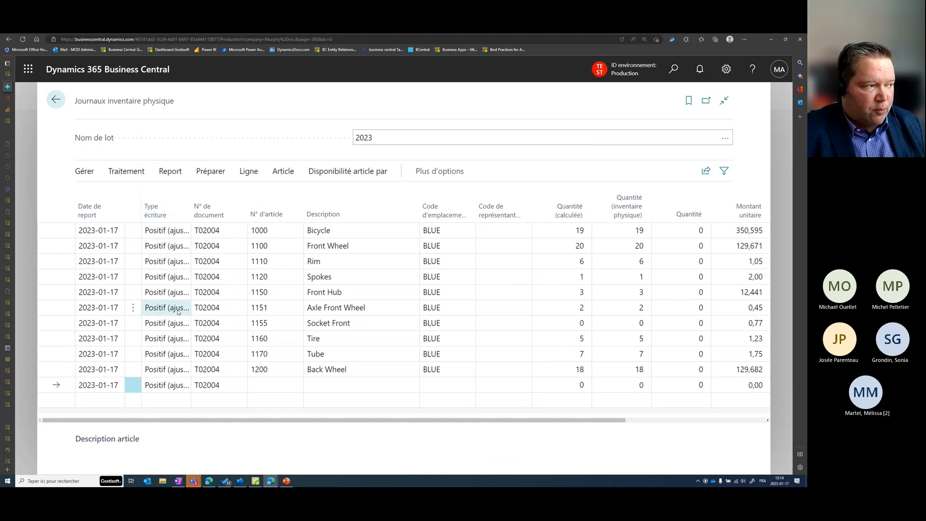
drag(206, 209, 220, 260)
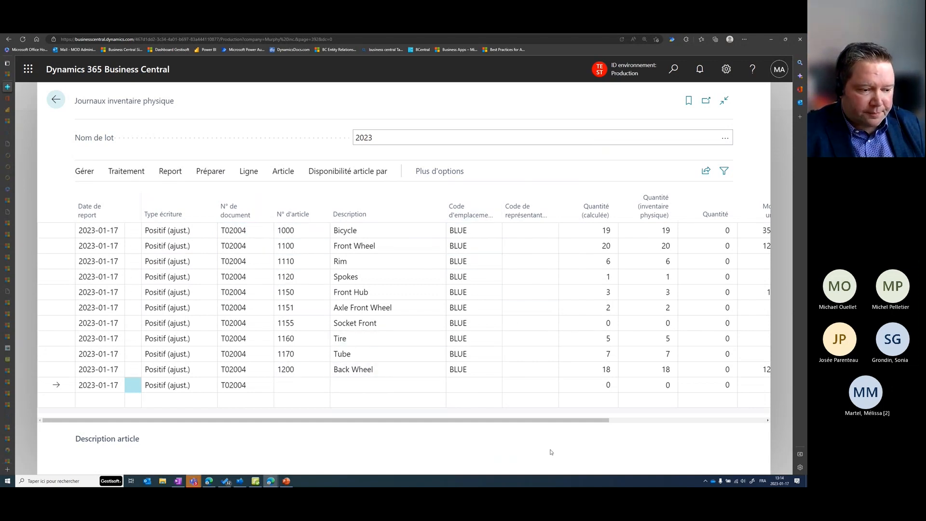
drag(556, 421, 637, 423)
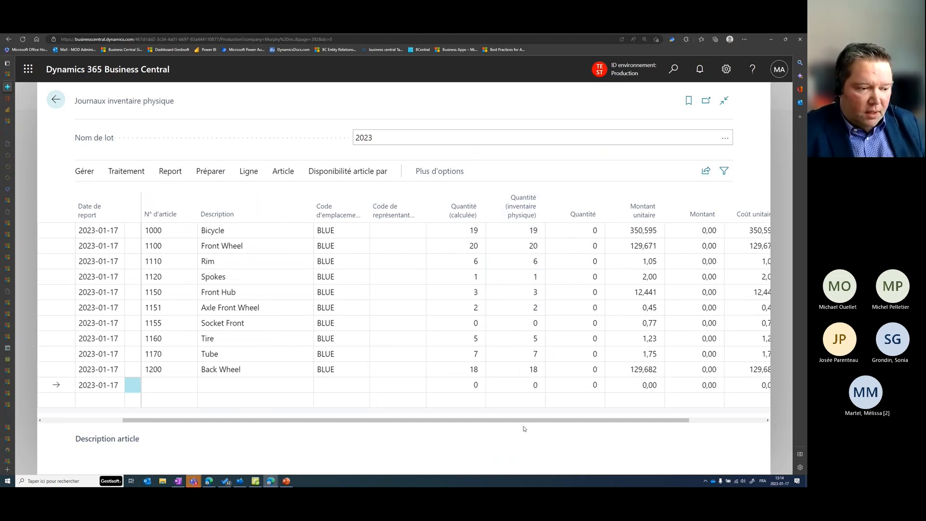
drag(525, 427, 382, 430)
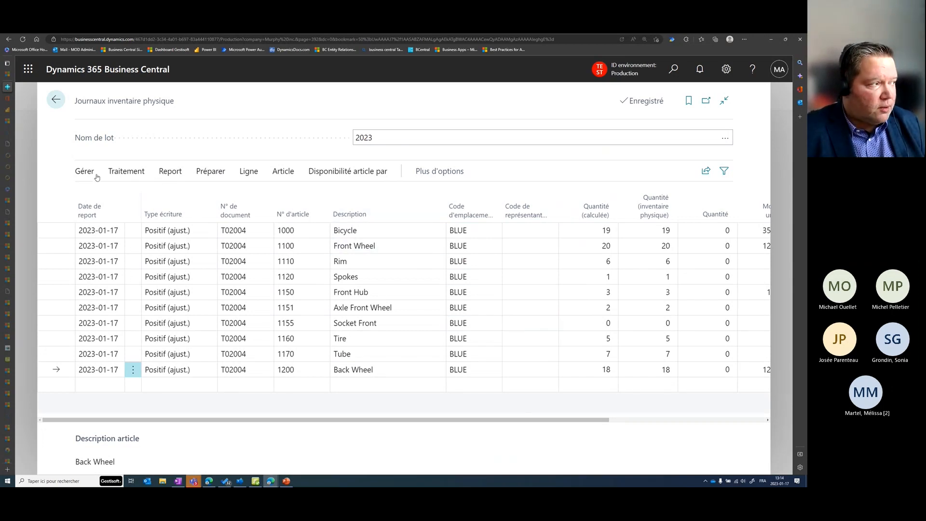
Preview the Liste d'inventaire report for journal 2023 with Afficher qté calculée off, examine the count sheet and close it.
click(126, 171)
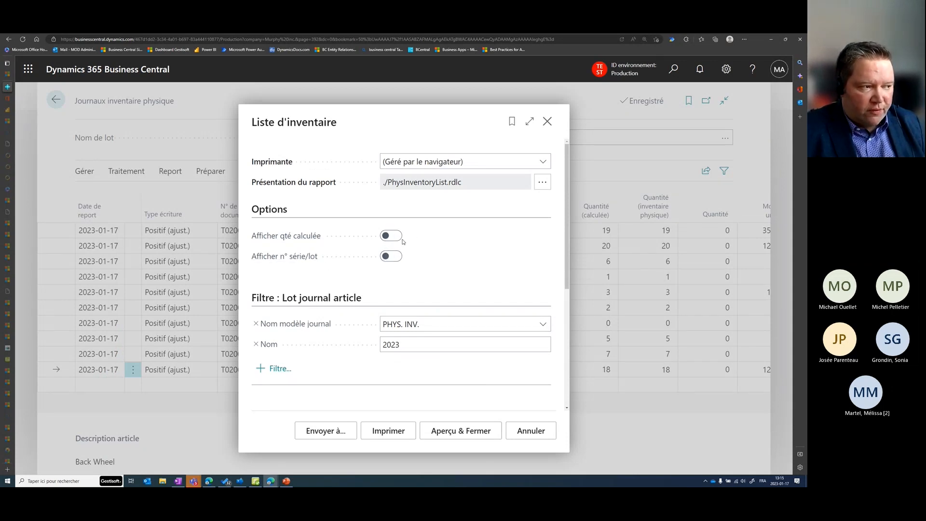
click(475, 431)
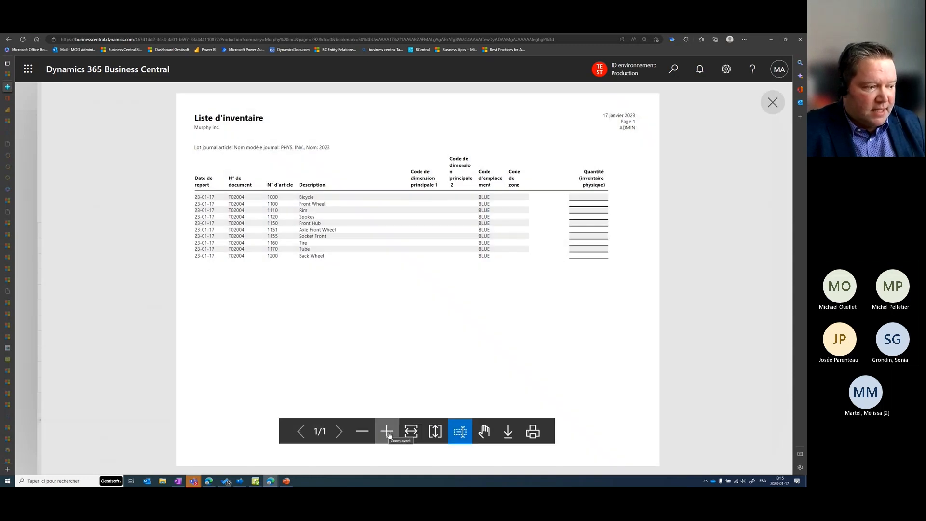
click(389, 435)
scroll(299, 265, up, 3)
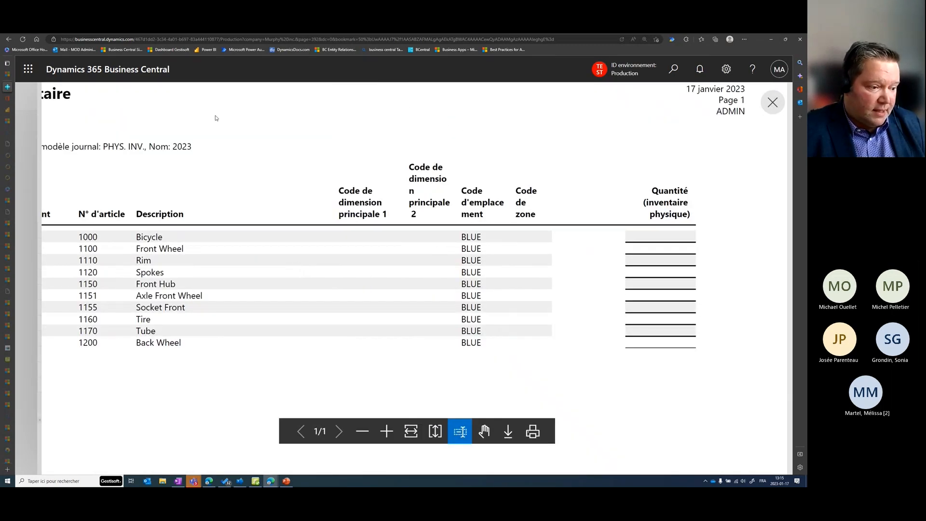
click(362, 431)
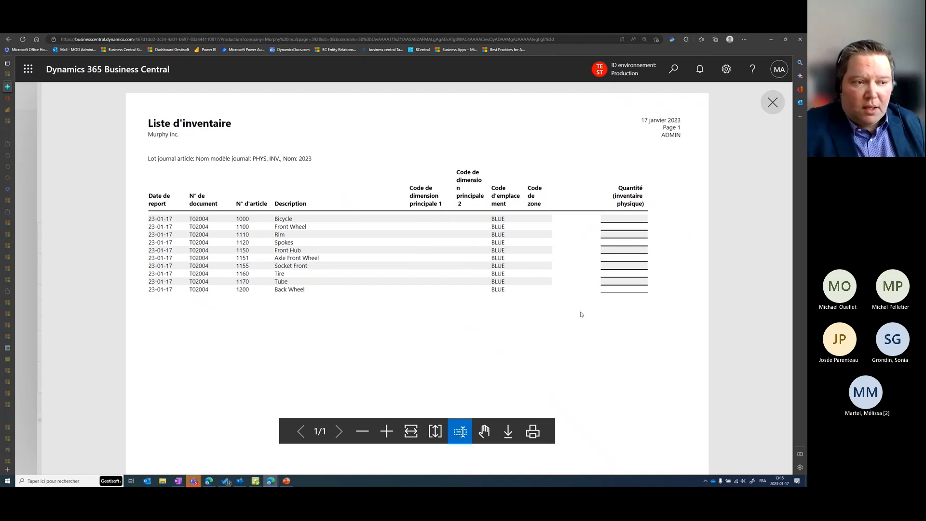
click(772, 103)
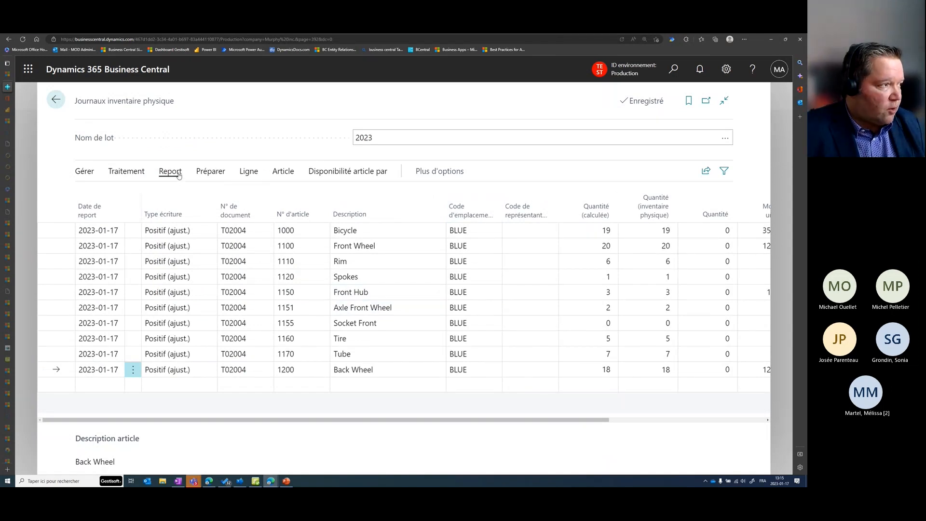
Preview the Liste d'inventaire report with Afficher qté calculée switched on, examine its calculated quantity column and close the preview.
click(126, 172)
click(111, 195)
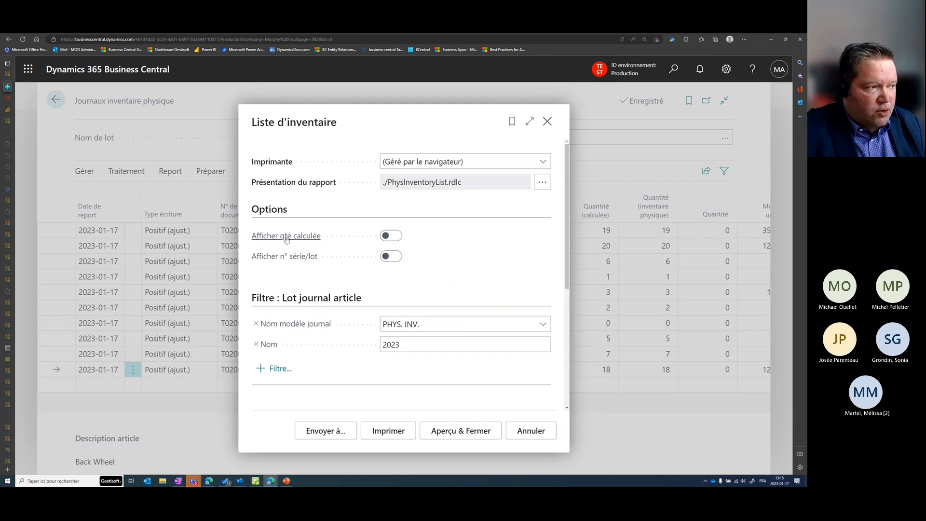
click(386, 237)
click(469, 437)
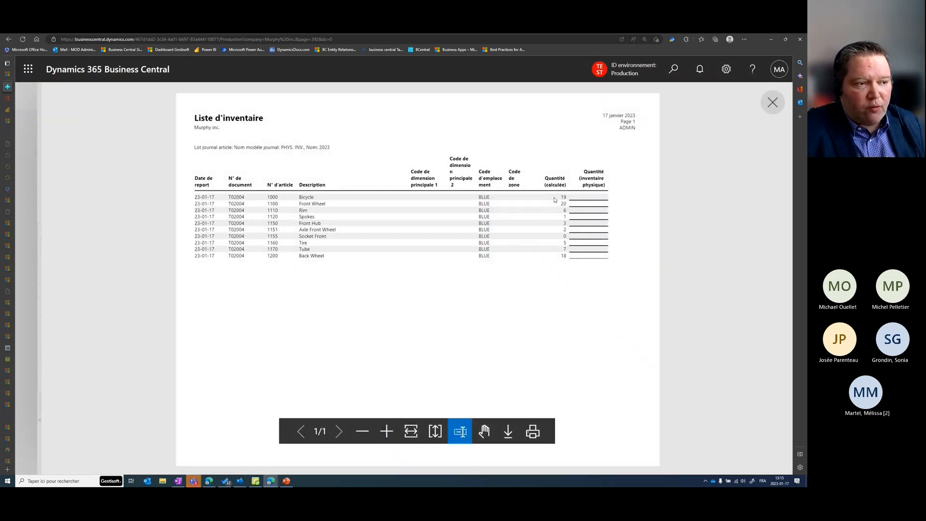
click(386, 430)
click(387, 431)
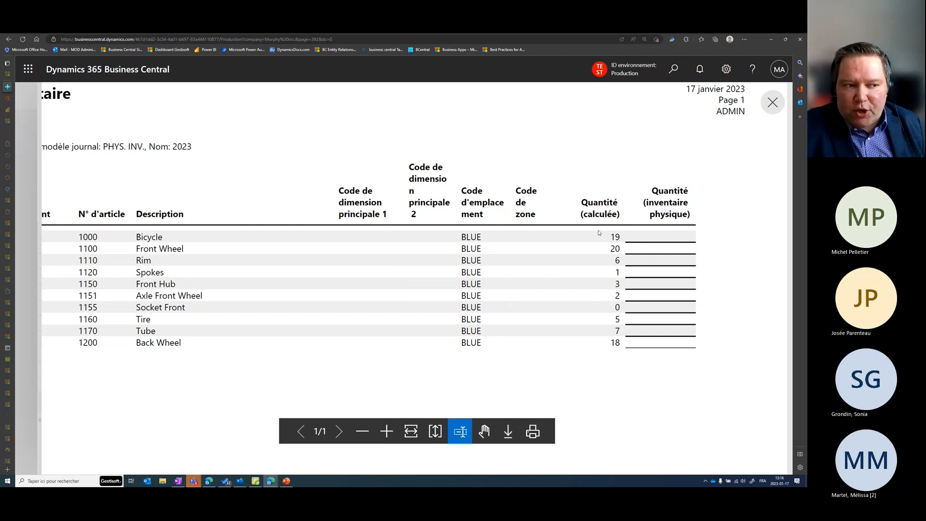
click(773, 103)
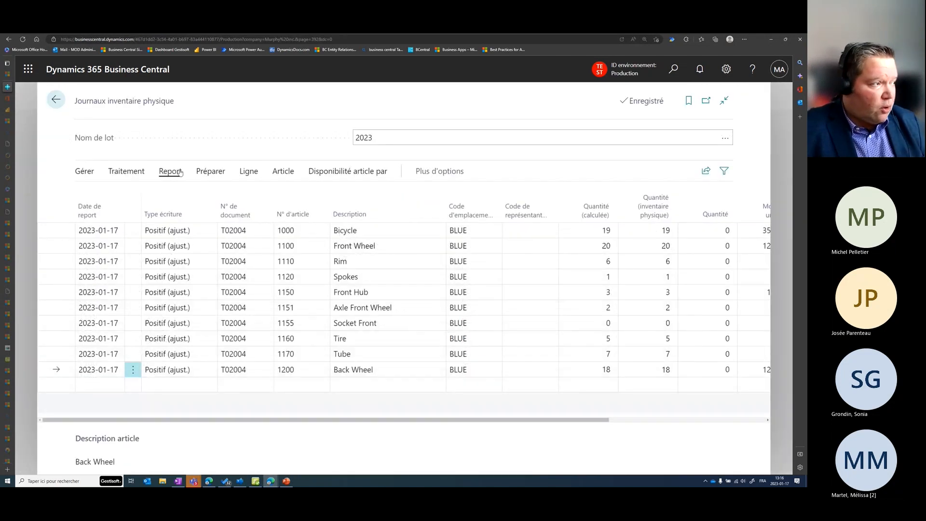
Preview the Liste d'inventaire again without calculated quantities, examine the blank physical count column and close the report.
click(180, 172)
click(126, 171)
click(129, 198)
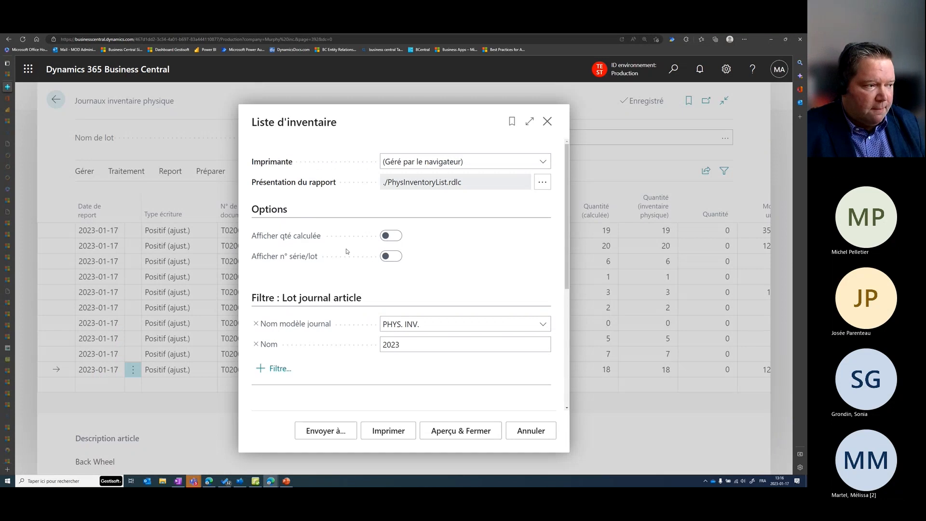
click(484, 437)
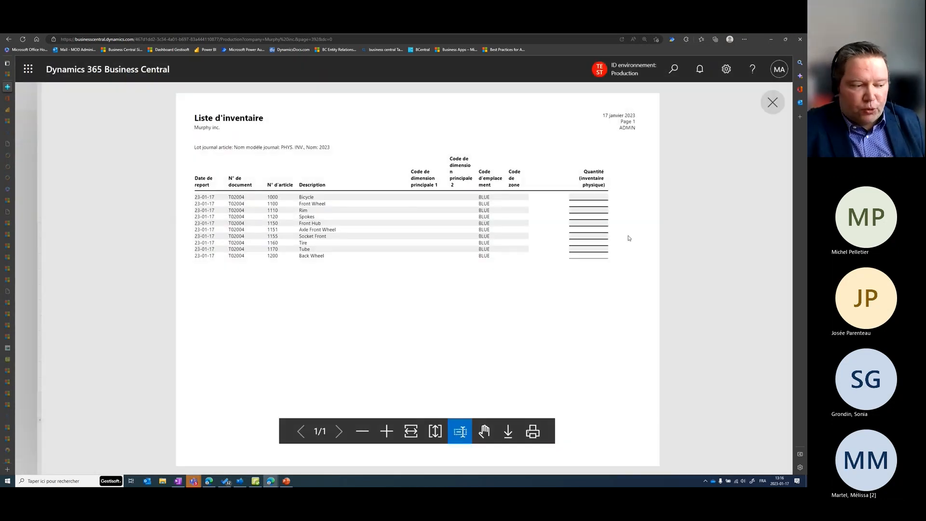
click(386, 430)
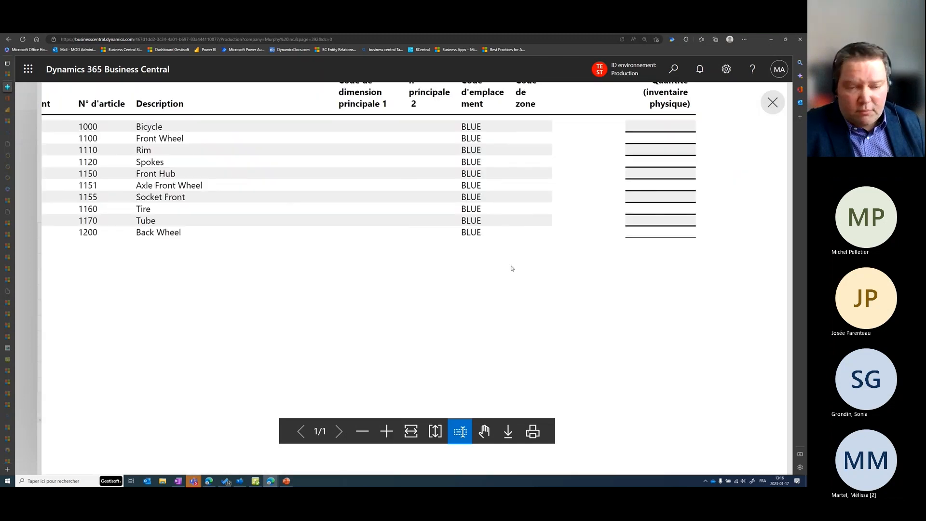
scroll(512, 268, up, 3)
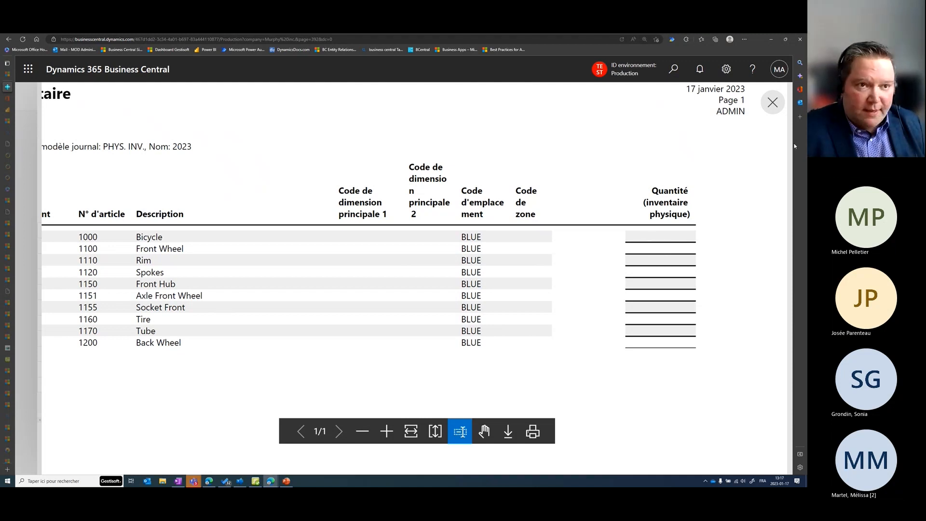
click(773, 103)
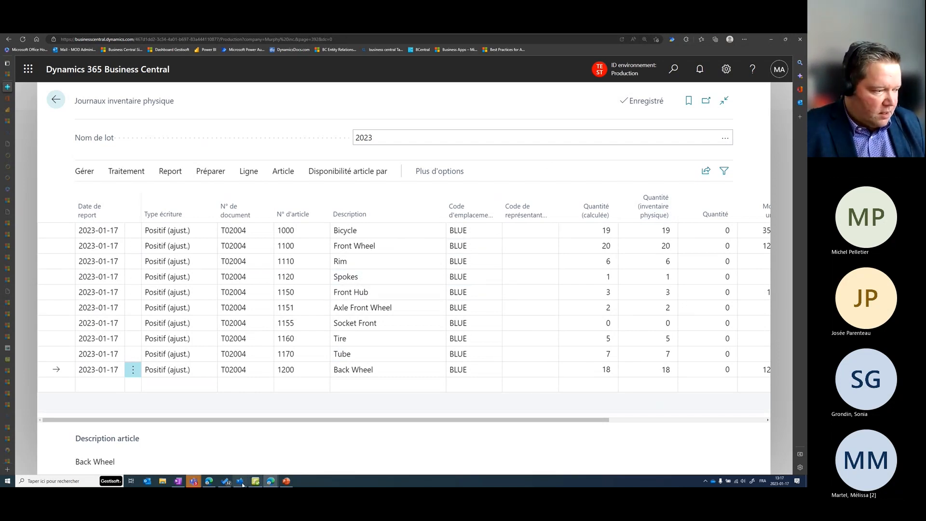
click(209, 481)
click(771, 40)
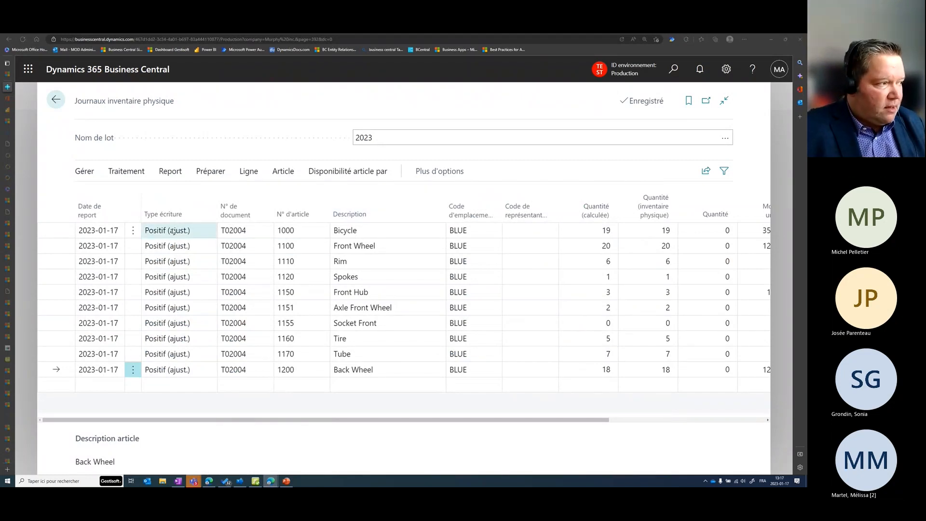
Enter physical inventory quantities of 18 for Bicycle, 21 for Front Wheel and 5 for Rim.
click(644, 230)
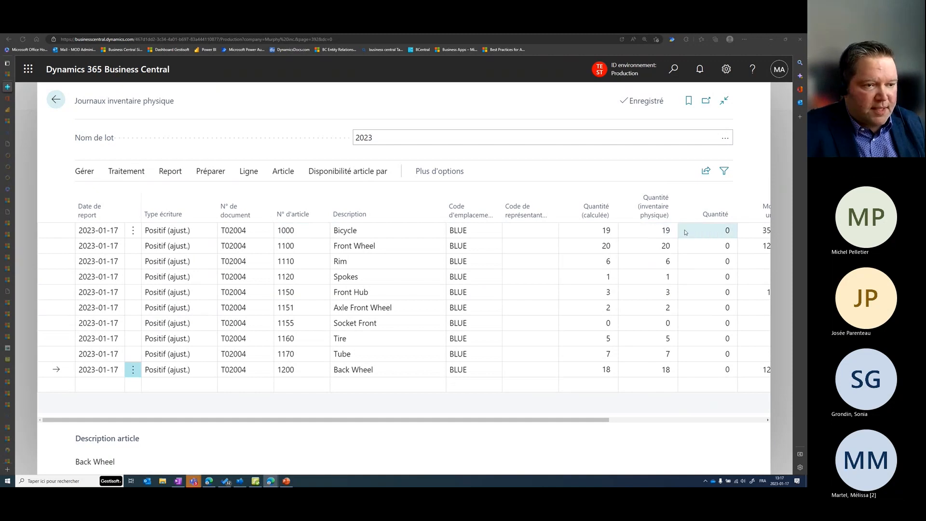
text(18)
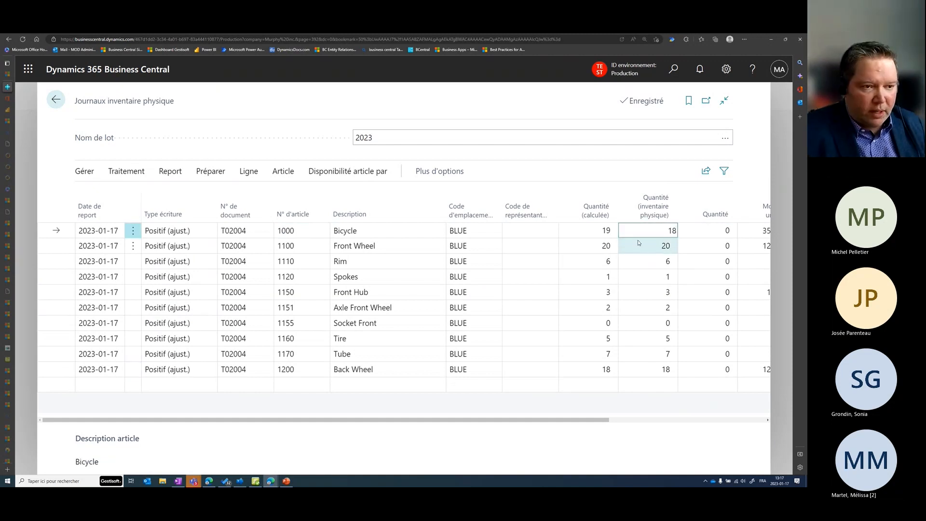
click(641, 246)
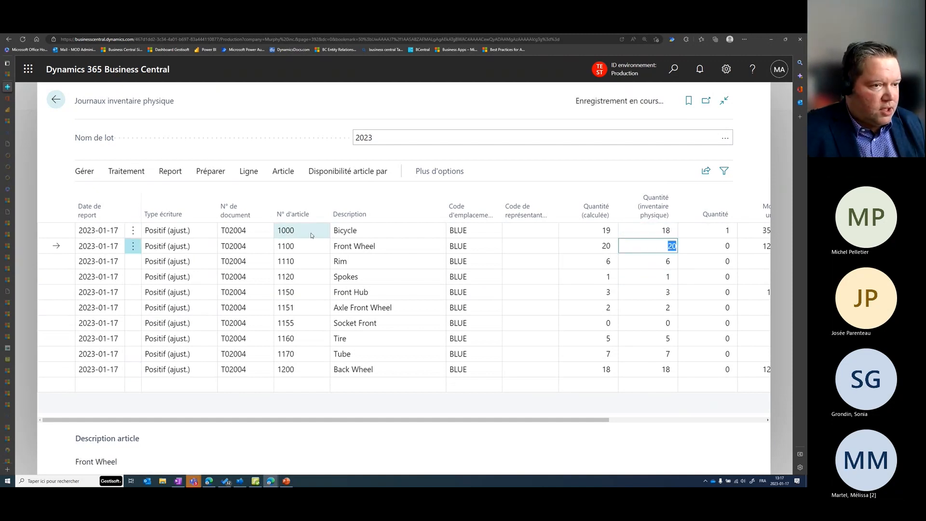
text(21)
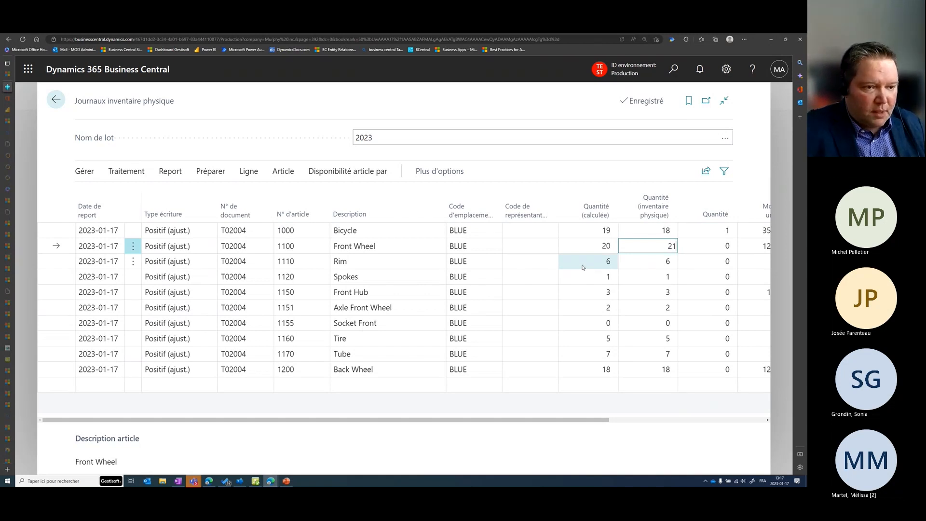
click(646, 261)
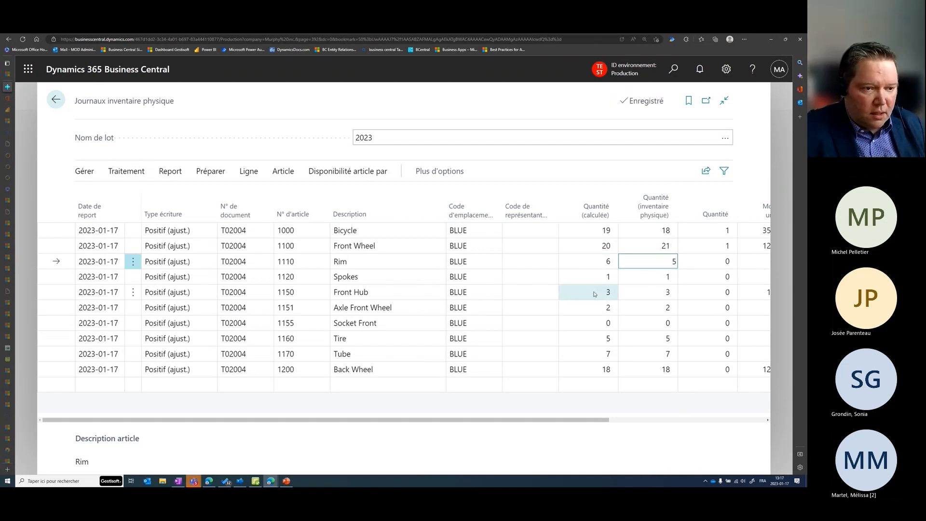
text(5)
Set the physical inventory quantity of Axle Front Wheel (article 1151) to 3.
key(Down)
key(Down)
key(Down)
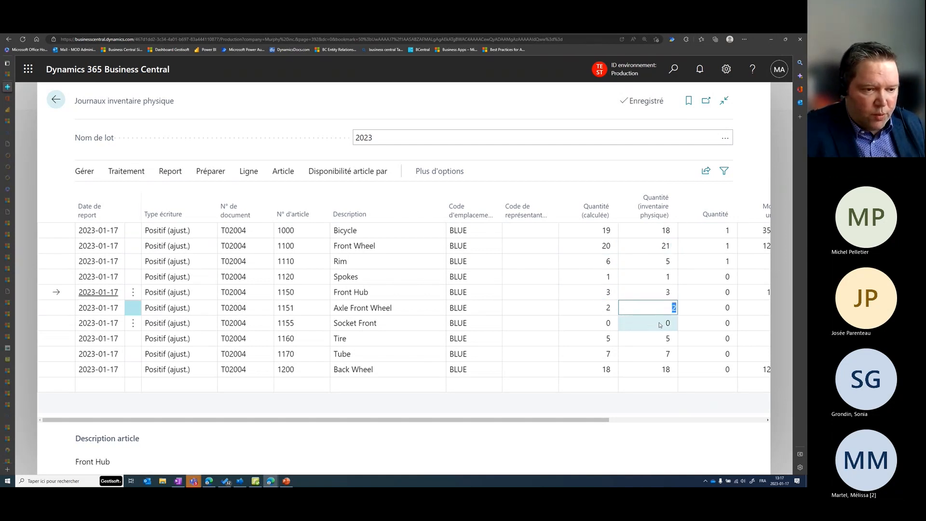
text(3)
click(637, 323)
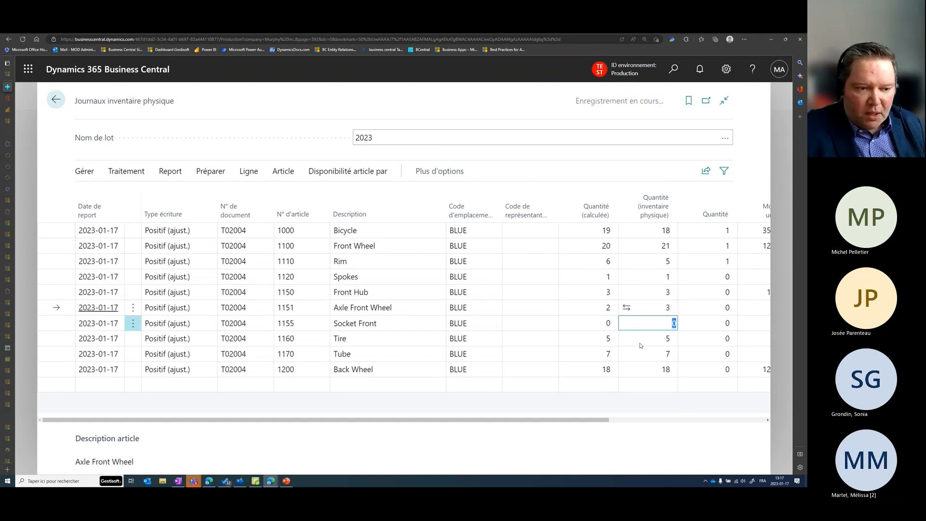
click(662, 399)
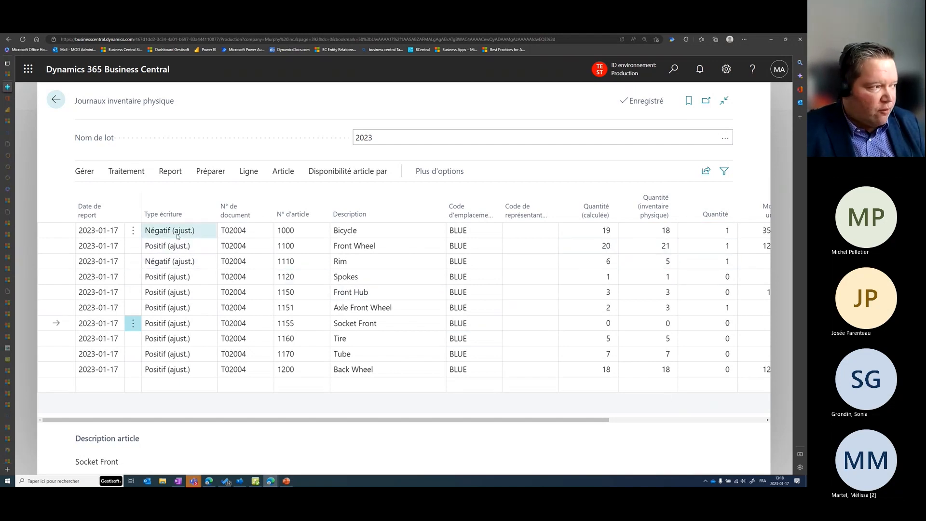
Check the adjustment amounts of the journal lines and set the physical inventory quantity of Bicycle to 17.
drag(362, 421, 511, 424)
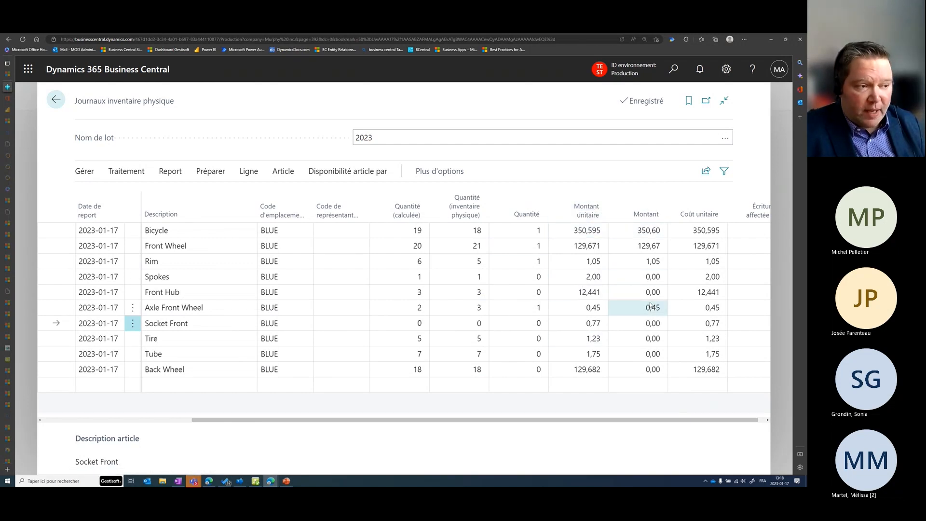
click(530, 231)
click(461, 232)
text(17)
key(Tab)
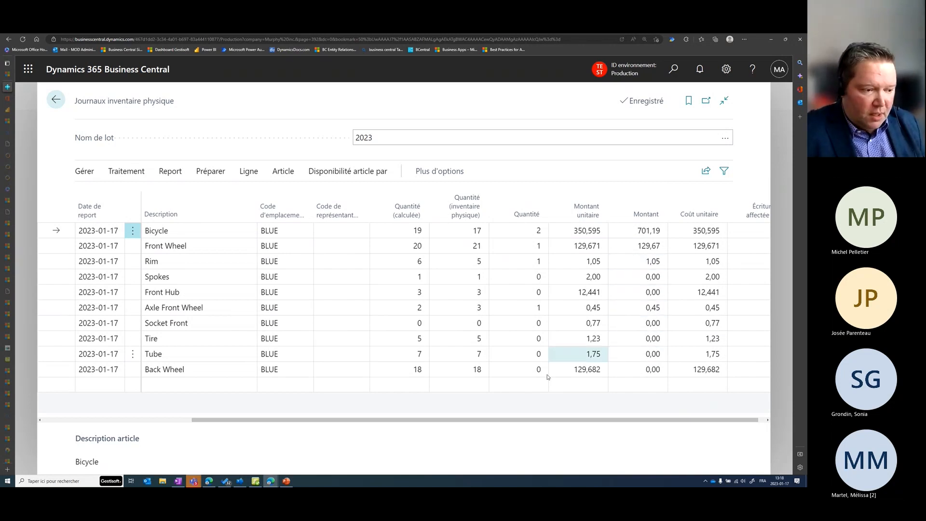
Post the lines of the 2023 physical inventory journal and close the journal.
drag(517, 421, 377, 421)
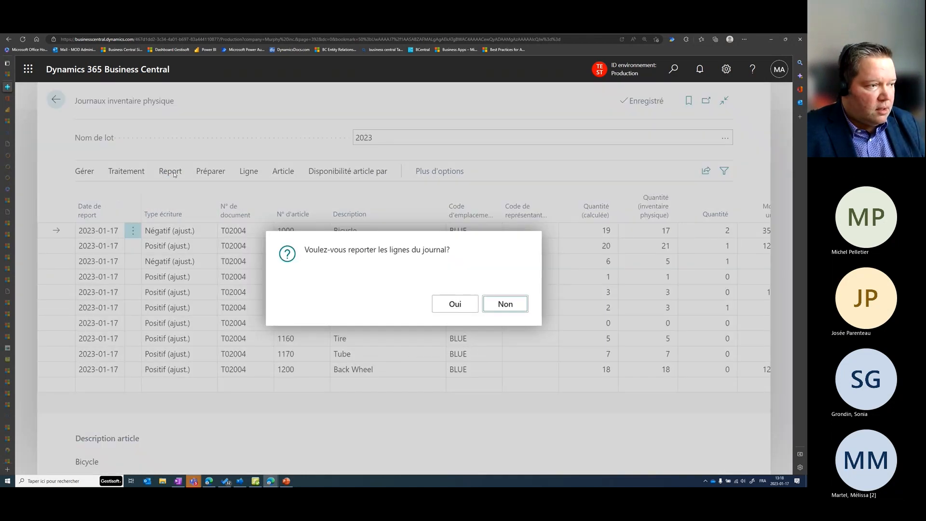
click(456, 305)
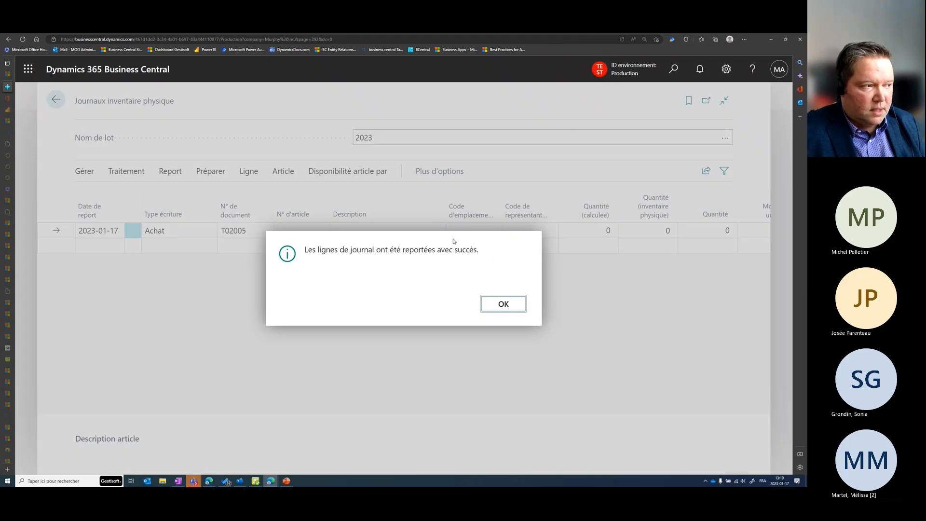
click(503, 305)
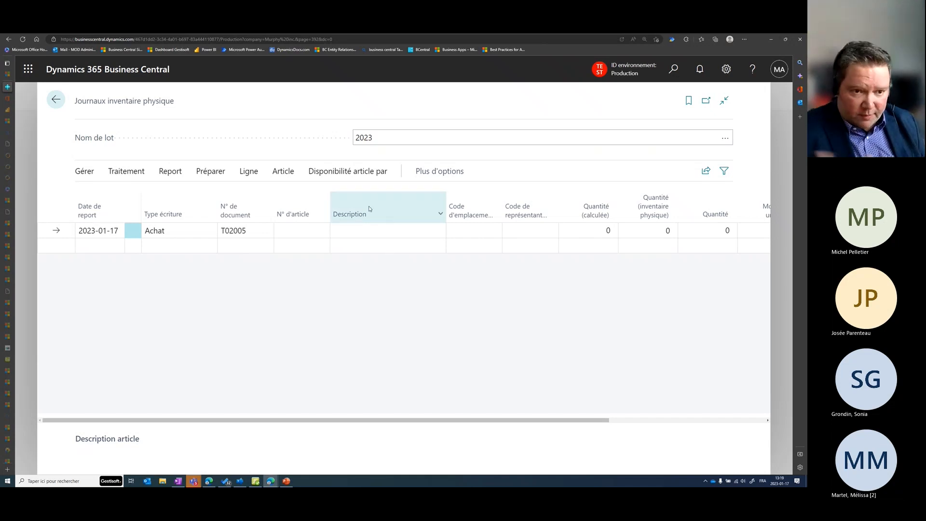
key(Escape)
key(Escape)
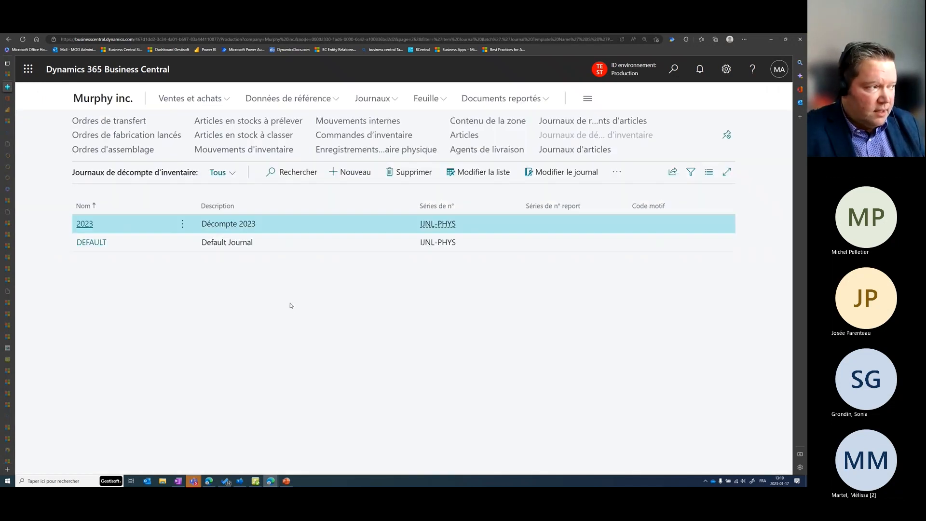
Open the card of article 1000 Bicycle and examine the item ledger entries behind its inventory, including the quantities of document T02004.
click(464, 136)
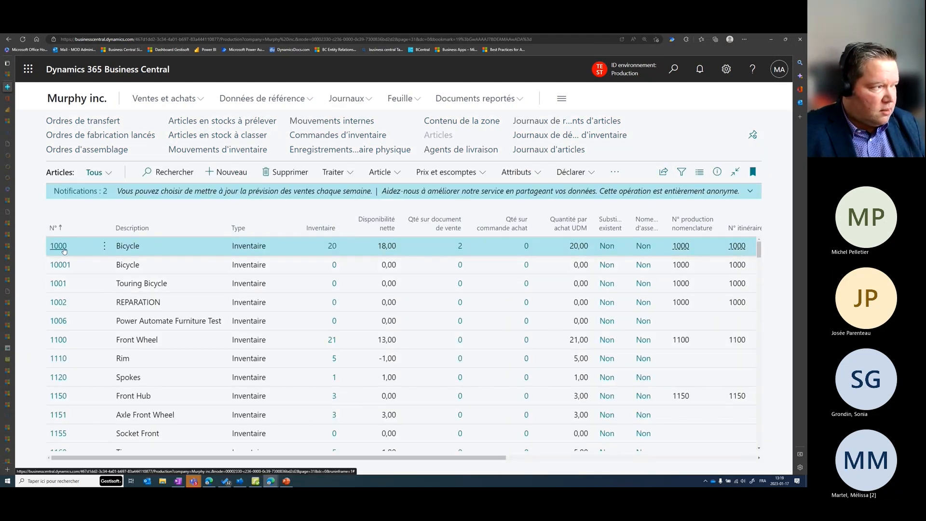
click(58, 247)
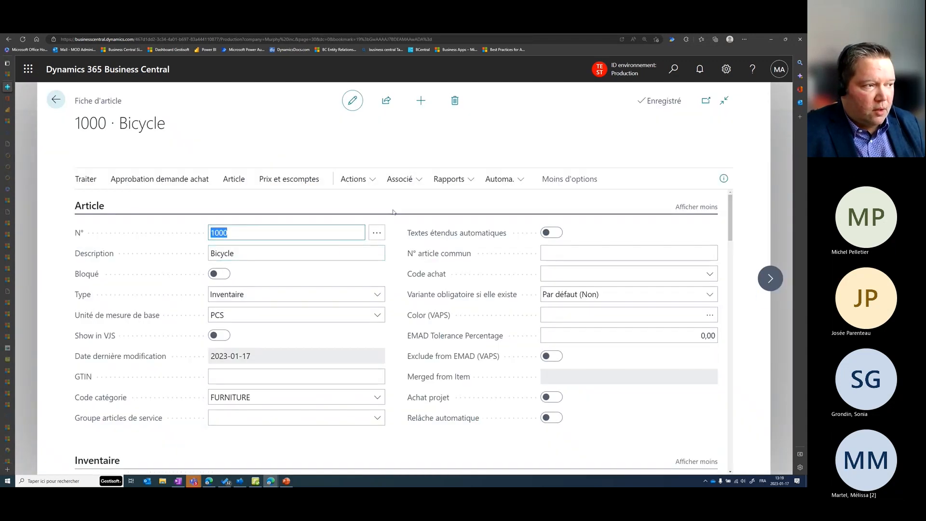
scroll(395, 225, down, 3)
scroll(395, 226, down, 4)
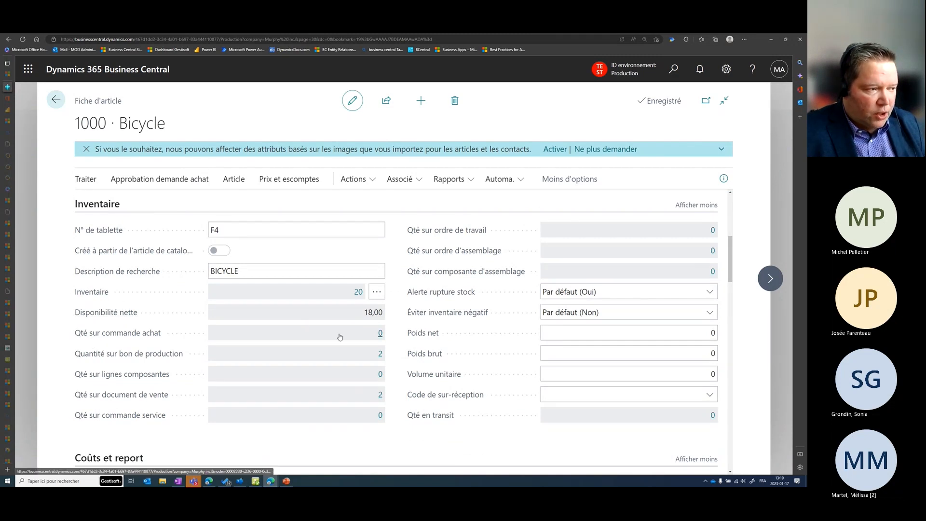
click(358, 292)
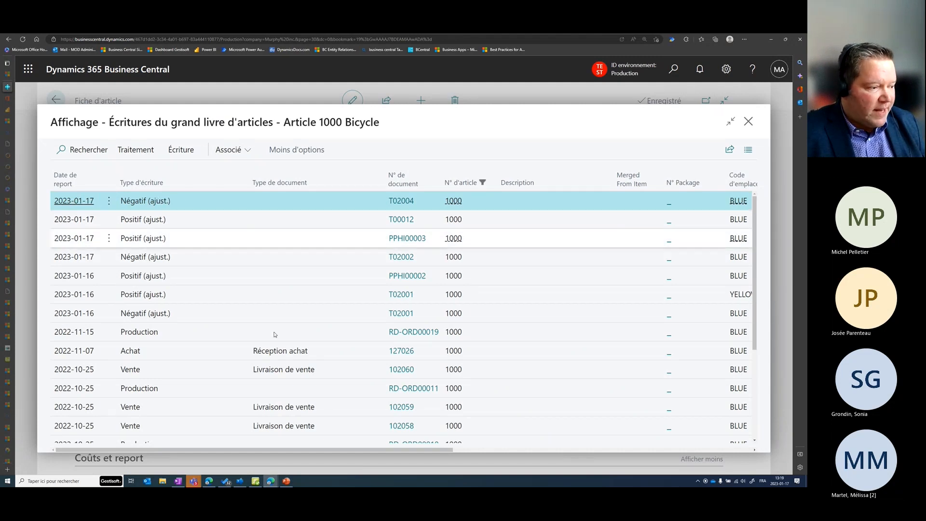
drag(302, 450, 436, 454)
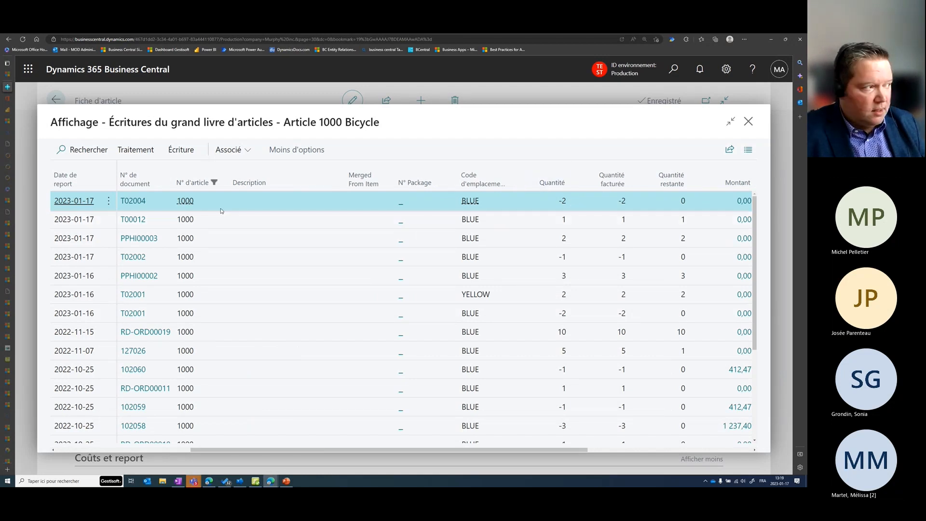
click(748, 121)
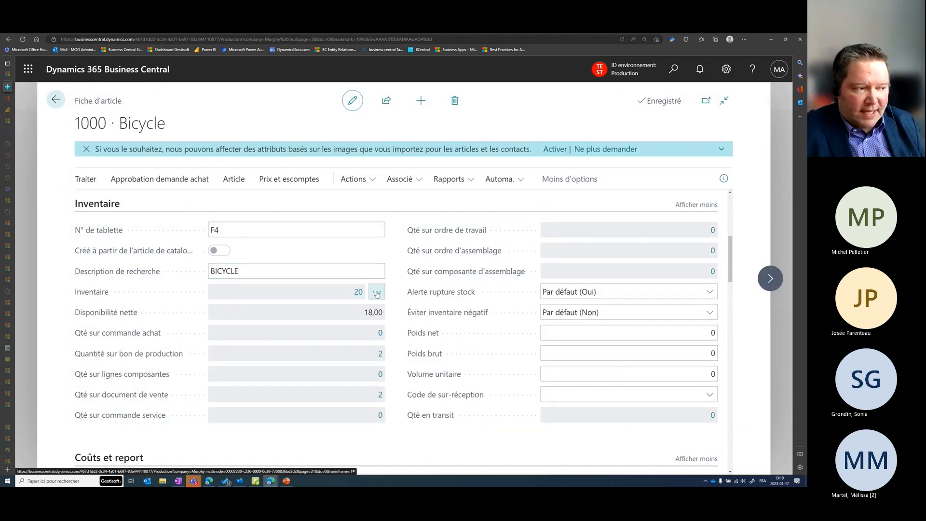
Check the Bicycle inventory per warehouse in Ajuster inventaire, cancel without changes and leave the article card.
click(376, 294)
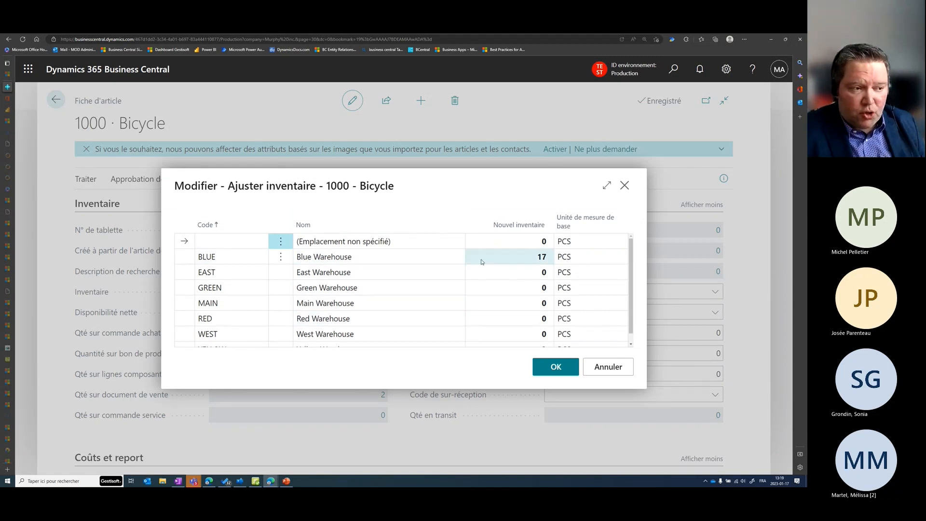
click(602, 369)
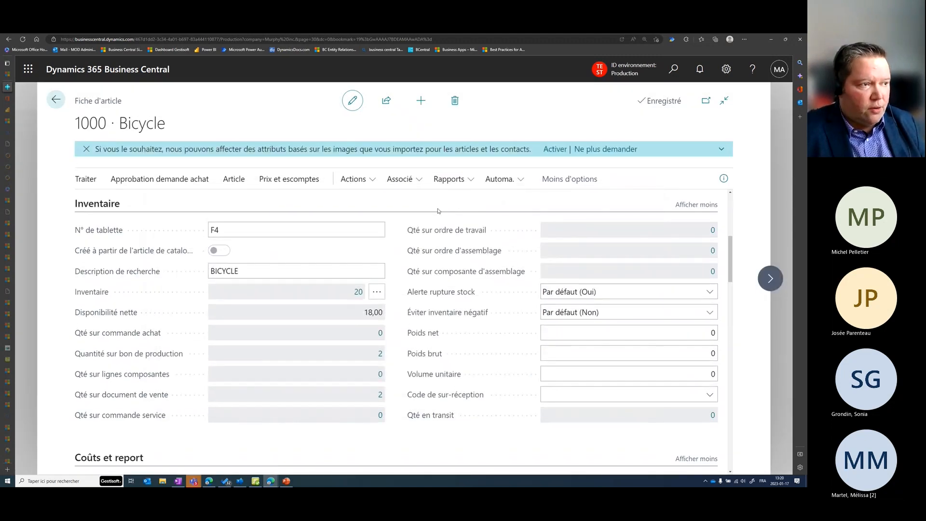
key(Escape)
key(Escape)
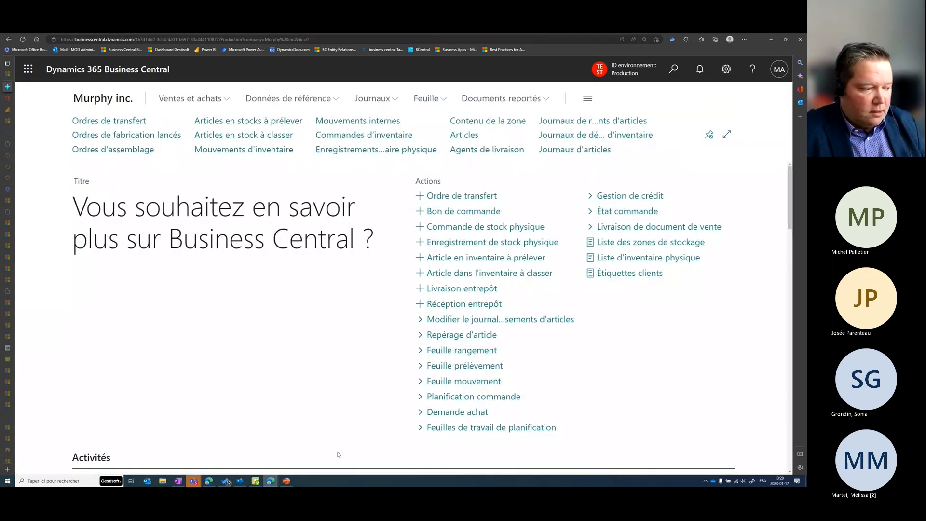
Switch to the PowerPoint slide on the simple inventory count and bring up the open Teams windows.
click(286, 481)
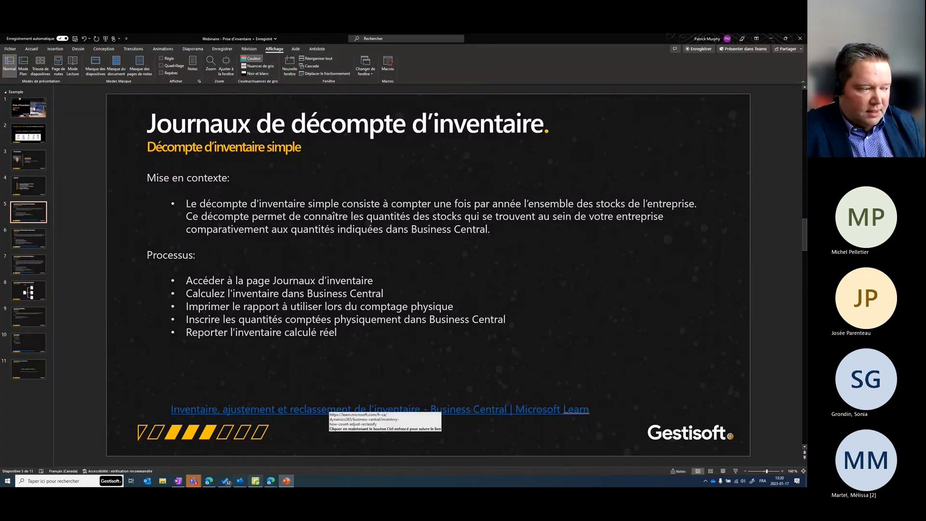
click(193, 481)
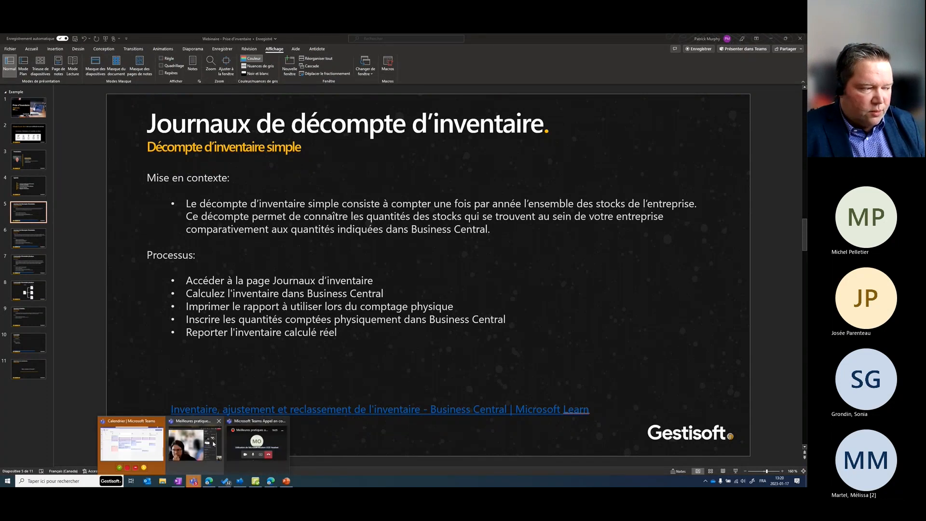
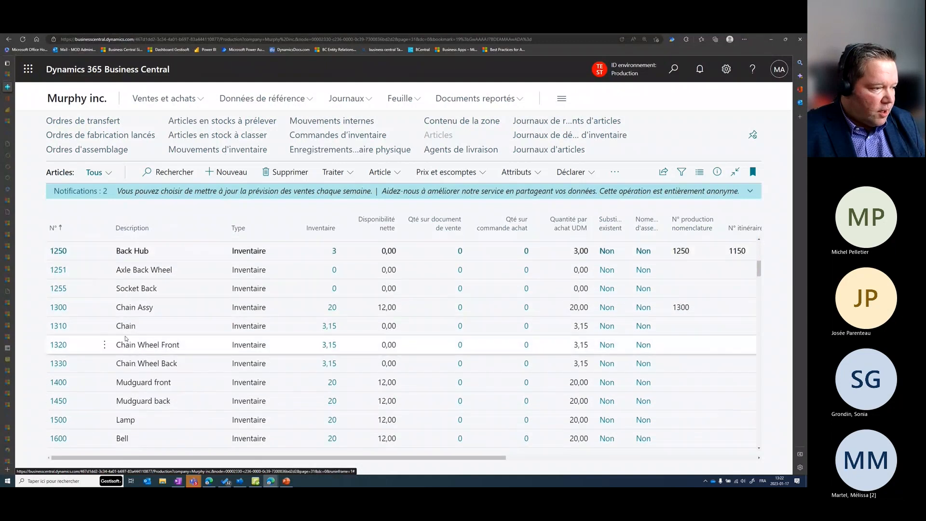
Open the card of article 1000 Bicycle and check the last inventory date in its Entrepôt section.
scroll(78, 340, up, 5)
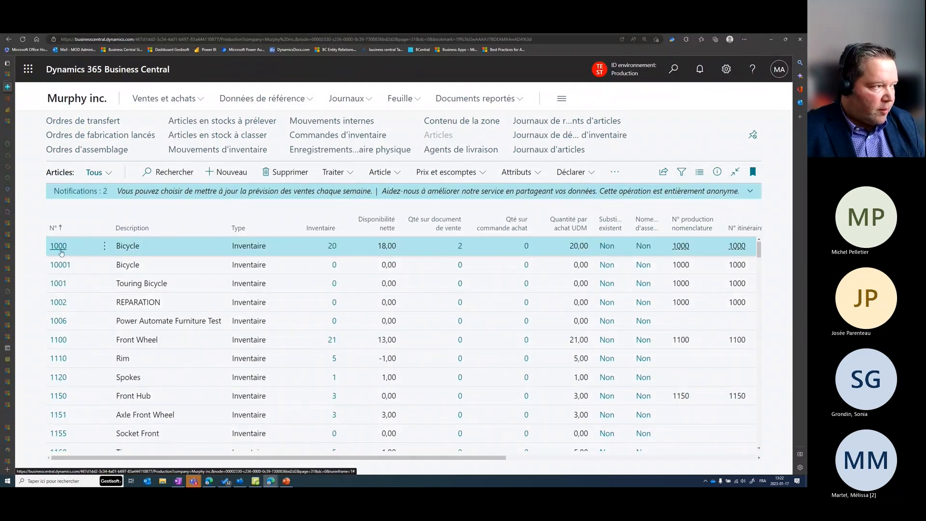
click(60, 245)
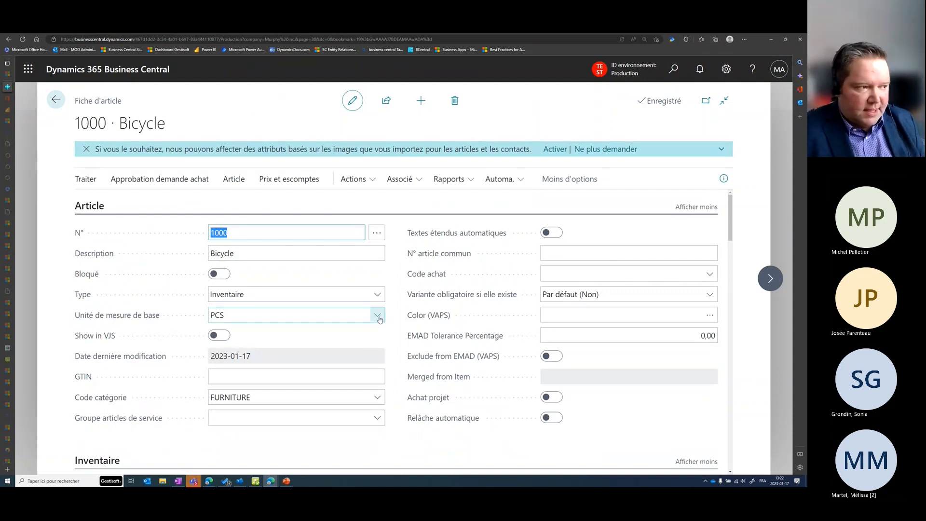
scroll(400, 304, down, 5)
scroll(403, 302, down, 20)
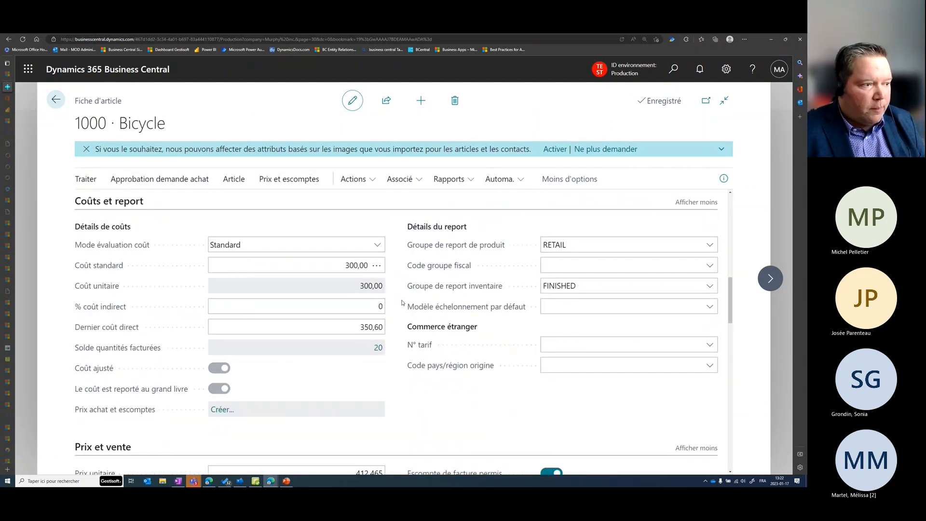
scroll(402, 303, down, 2)
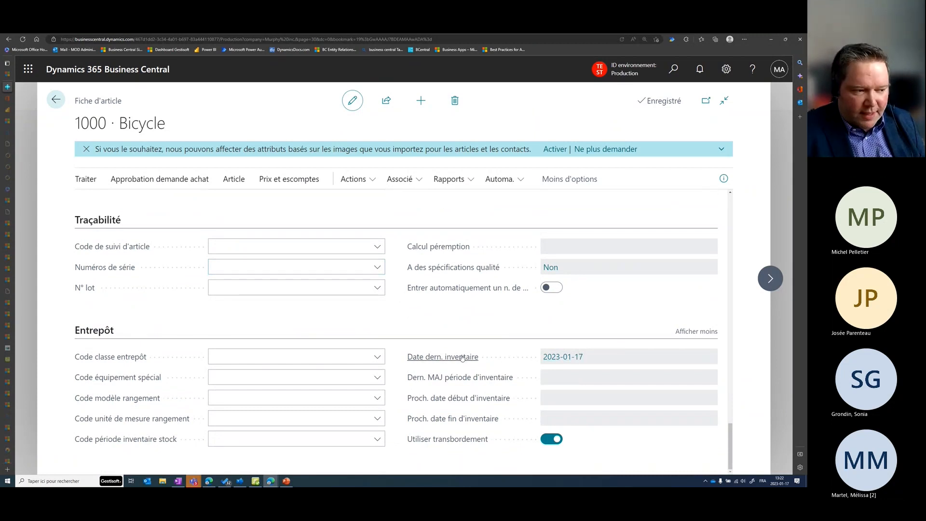
mouse_move(467, 365)
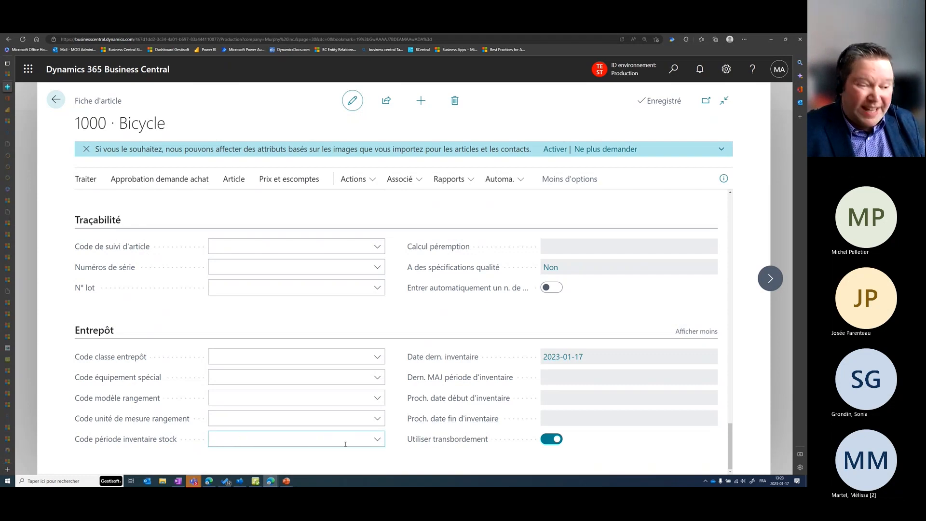
Create a physical inventory counting period MENSUEL with description Mensuel and a frequency of 12 per year, and assign it to Bicycle.
click(380, 444)
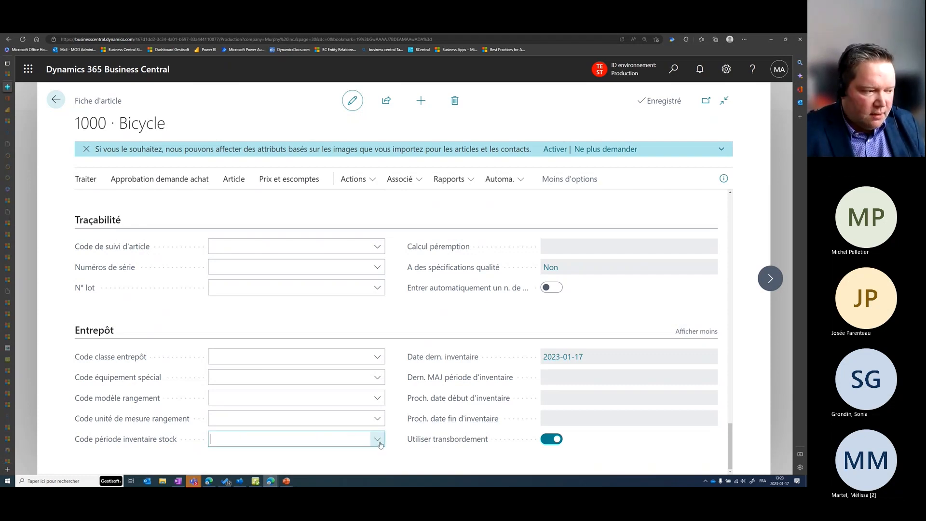
click(379, 443)
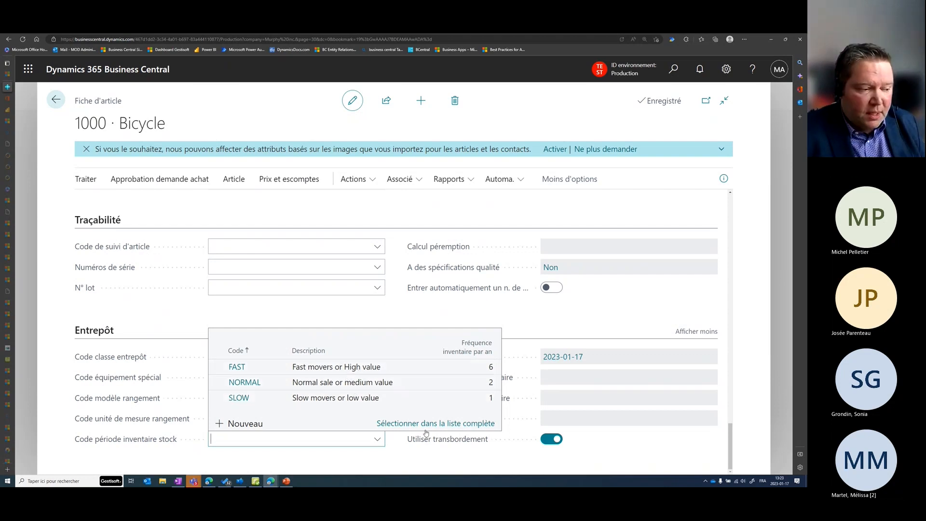
click(410, 427)
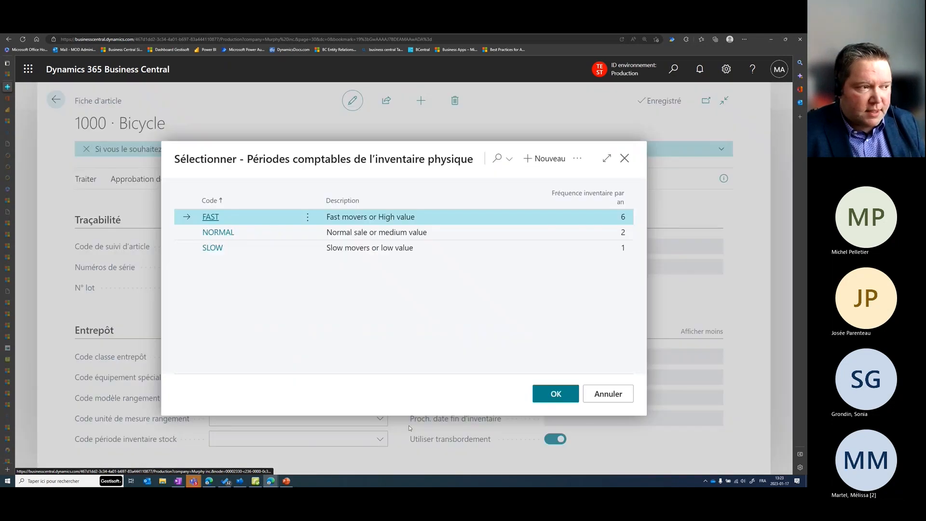
click(544, 158)
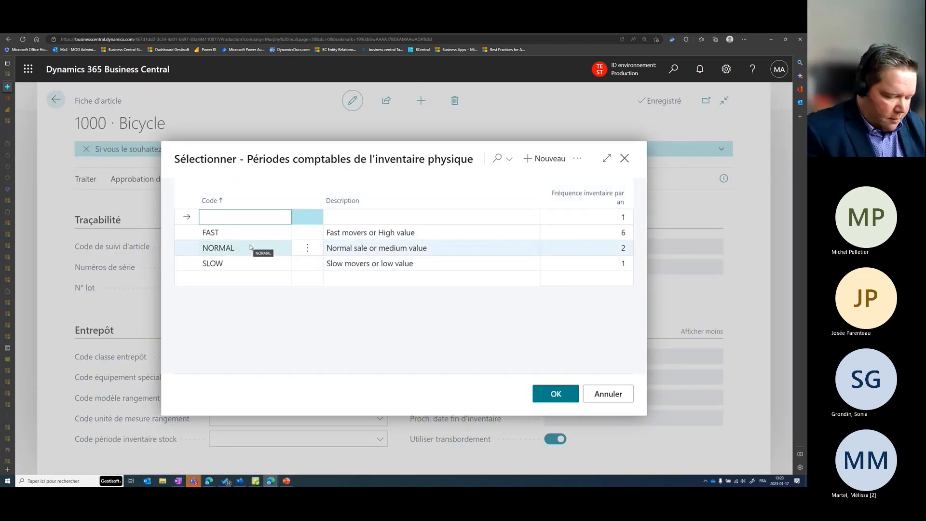
text(Mensuel)
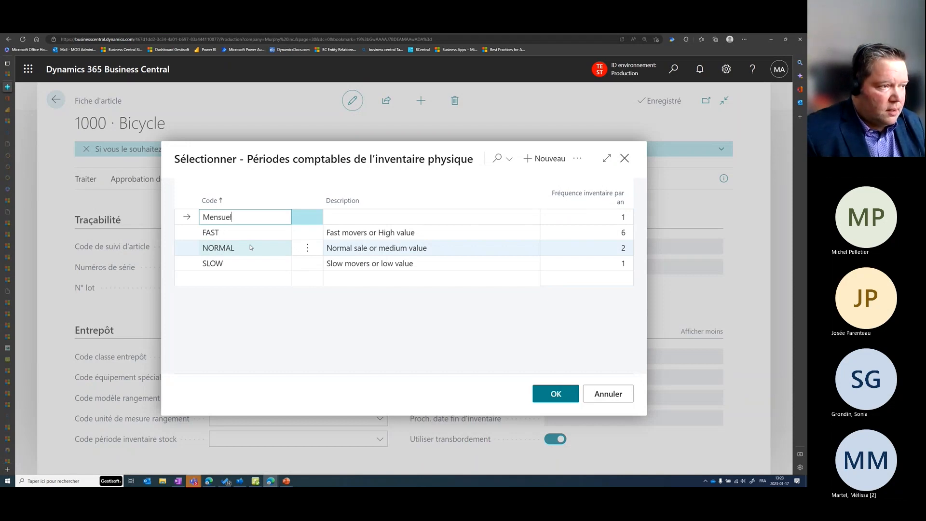
key(Tab)
text(Me)
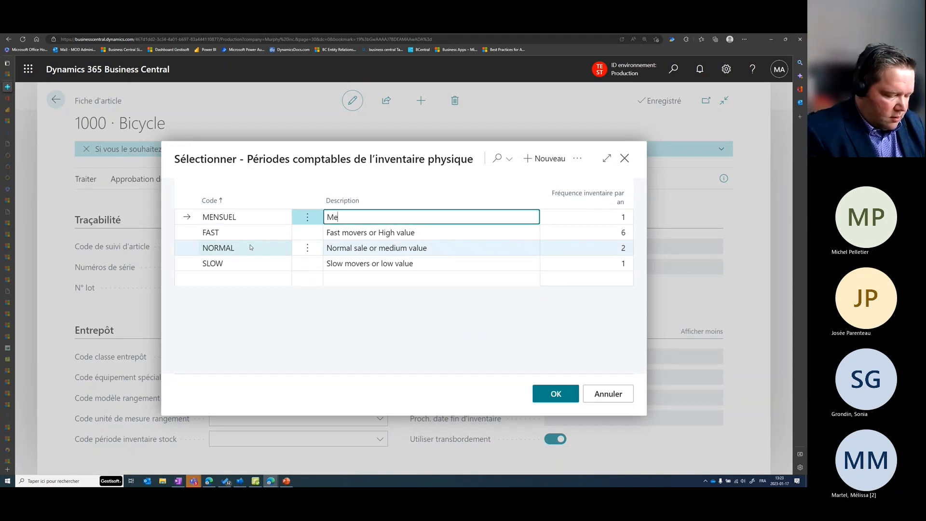
text(nsuel)
key(Tab)
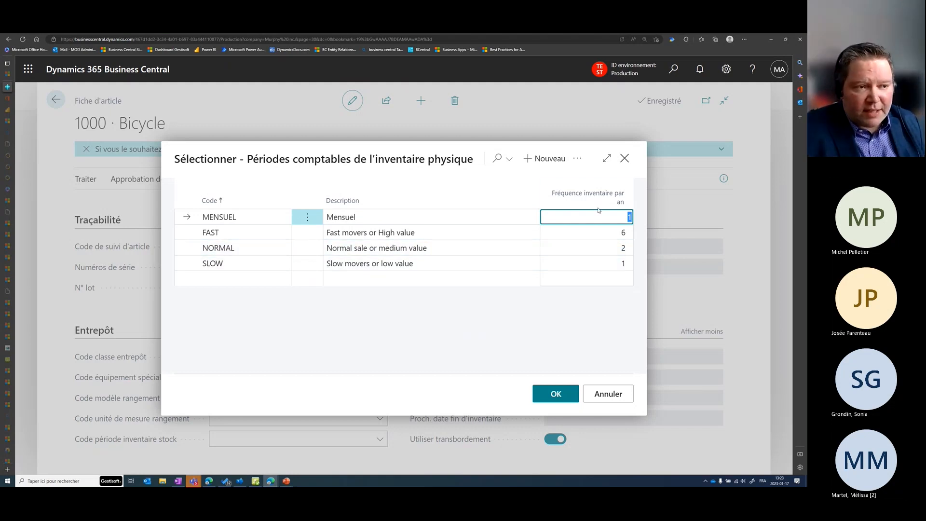
text(12)
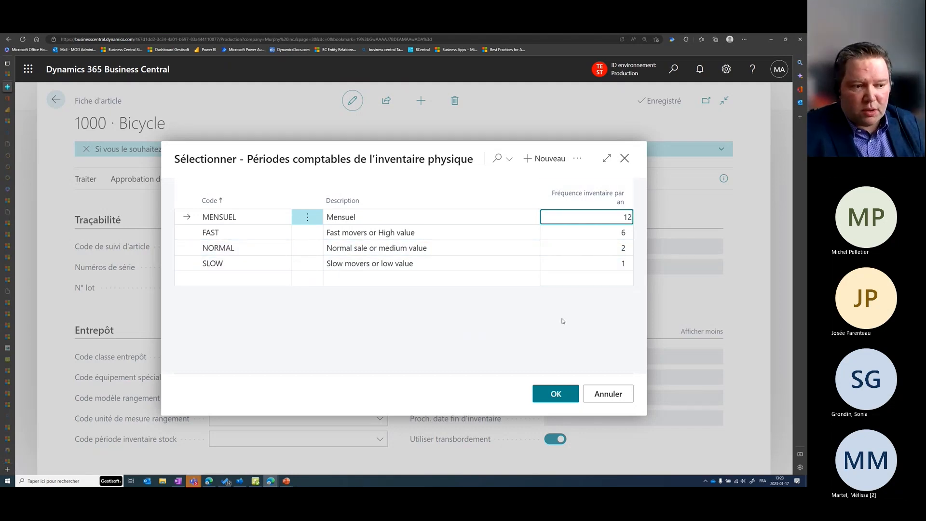
click(564, 322)
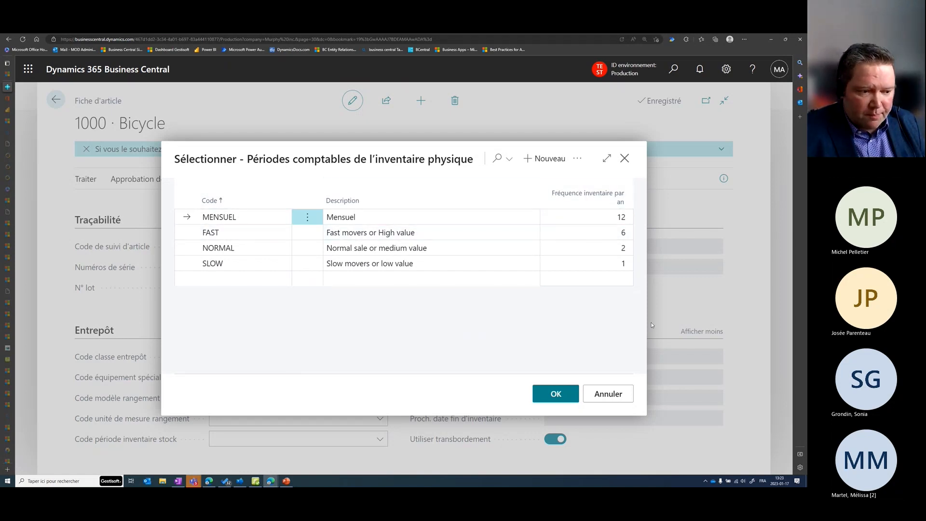
click(555, 395)
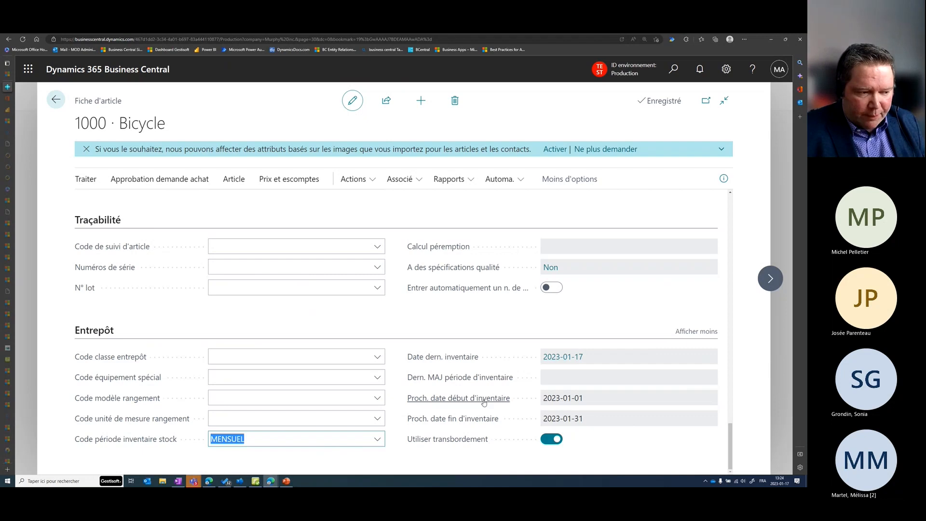
Check the next inventory dates, change Bicycle's Code période inventaire stock to FAST and accept the recalculation of the dates.
mouse_move(475, 428)
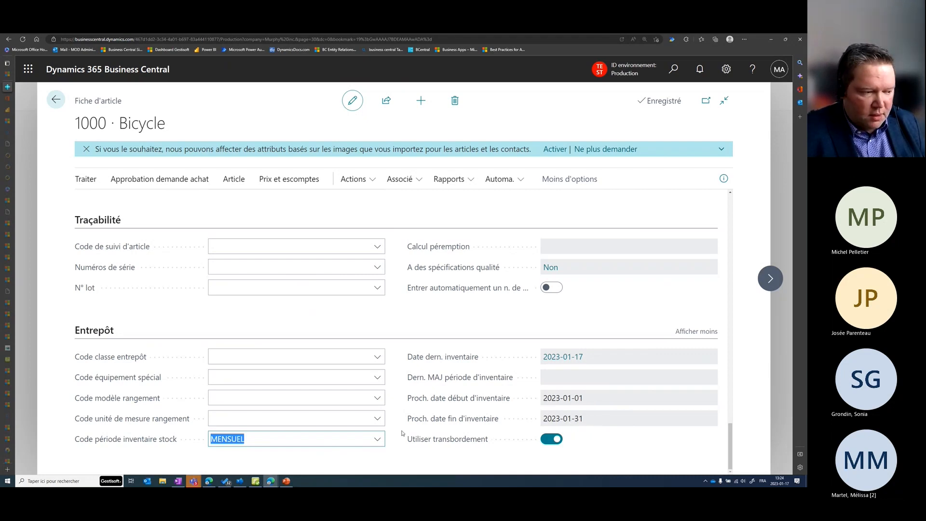
click(377, 438)
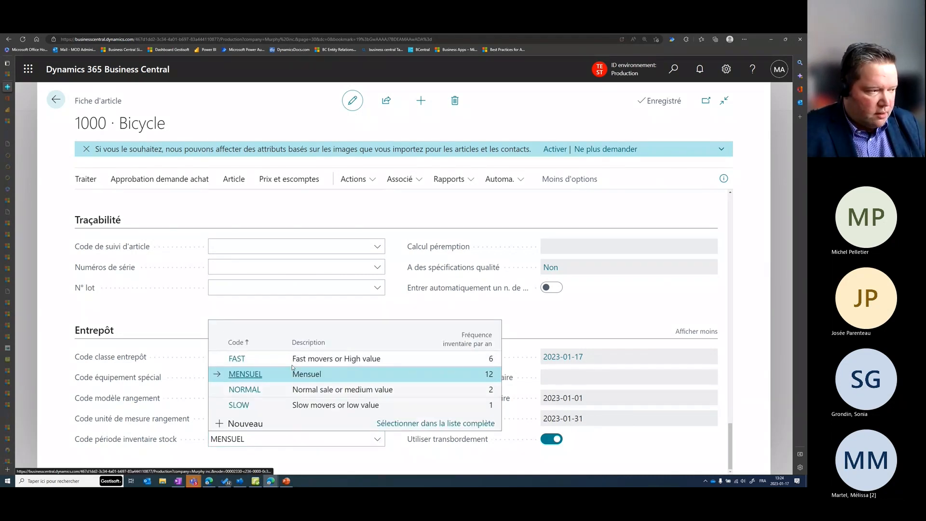
click(240, 359)
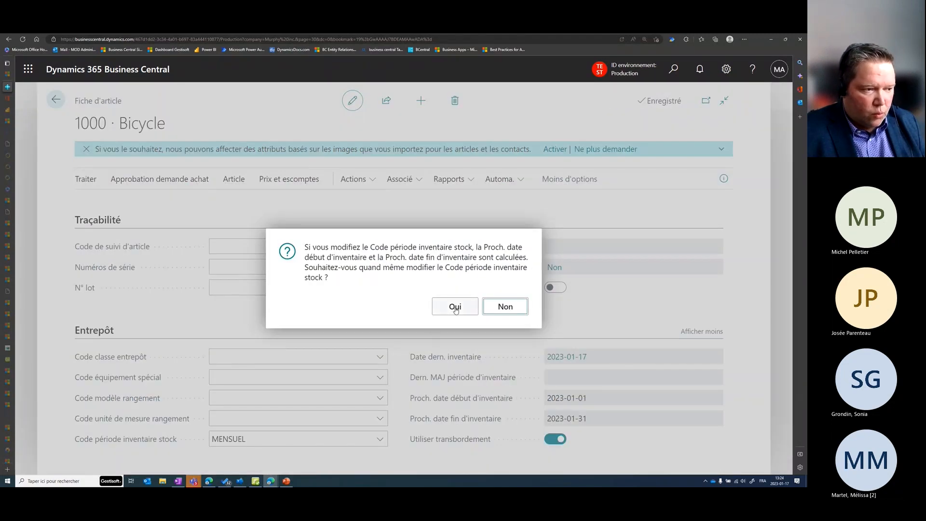
click(455, 307)
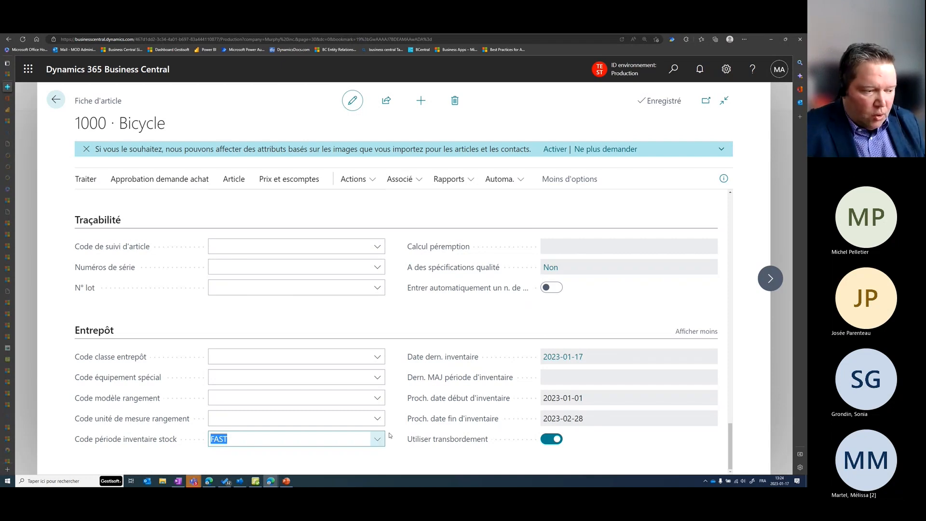
Leave Bicycle's card and the article list, and open the list of Journaux de décompte d'inventaire.
click(405, 427)
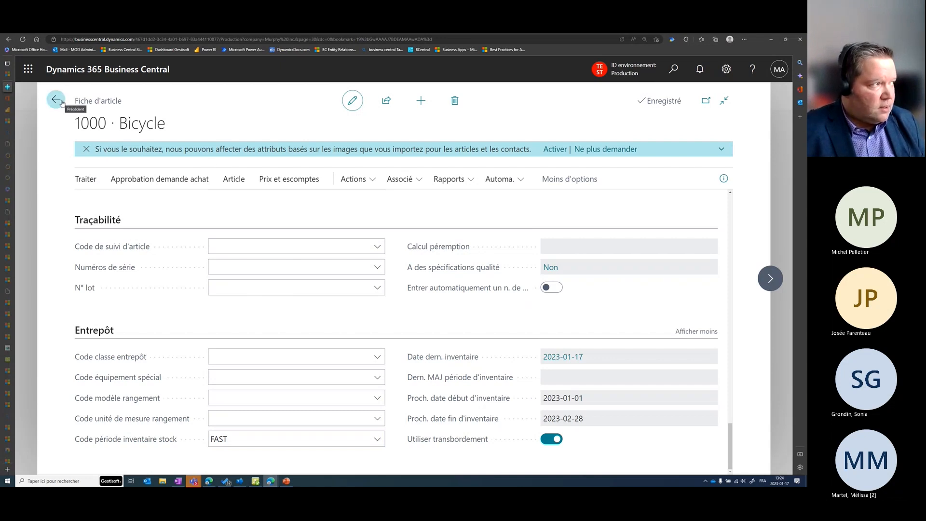
key(Escape)
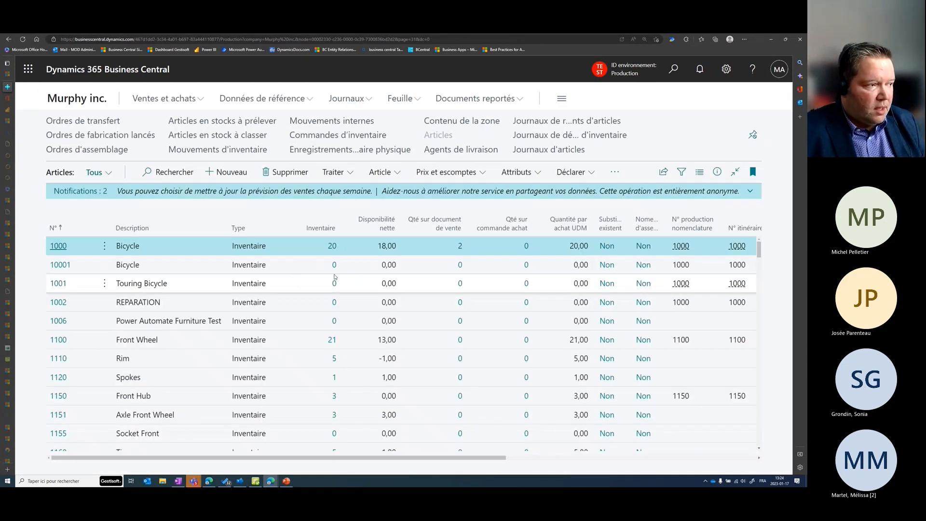
key(Escape)
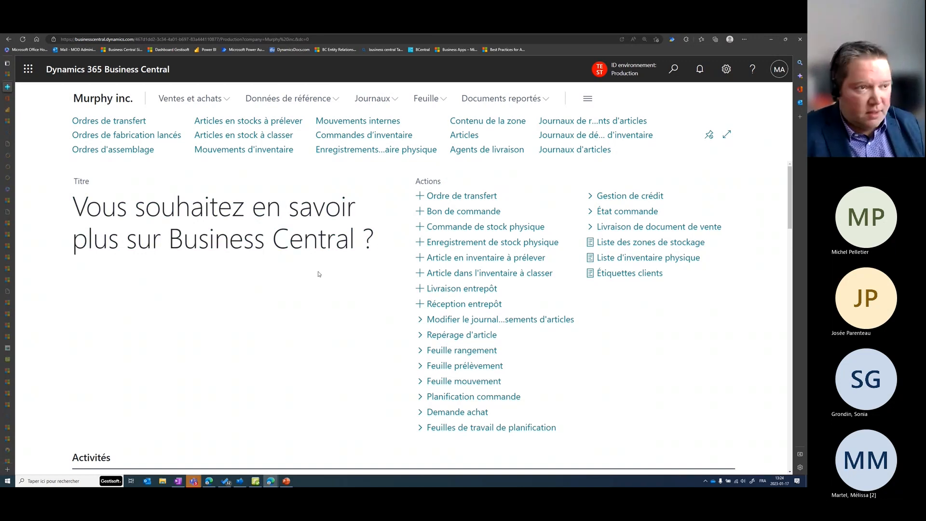
click(574, 138)
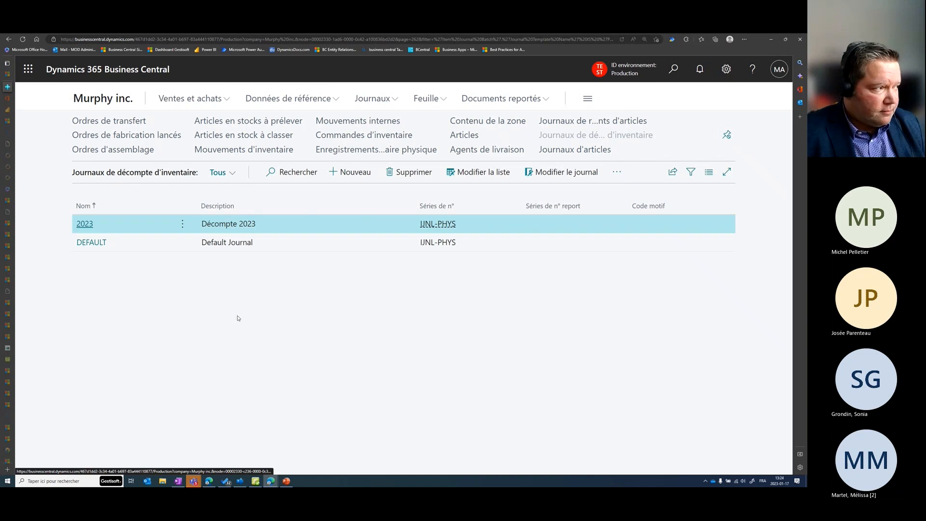
Create an inventory count journal named PÉRIODIQUE with the description PÉRIODIQUE 2023 and open it for editing.
click(352, 172)
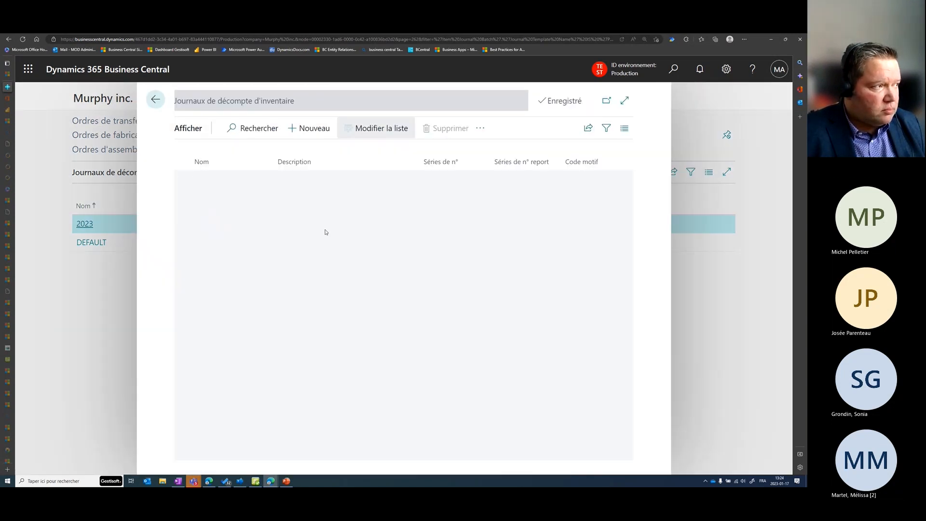
text(PÉ)
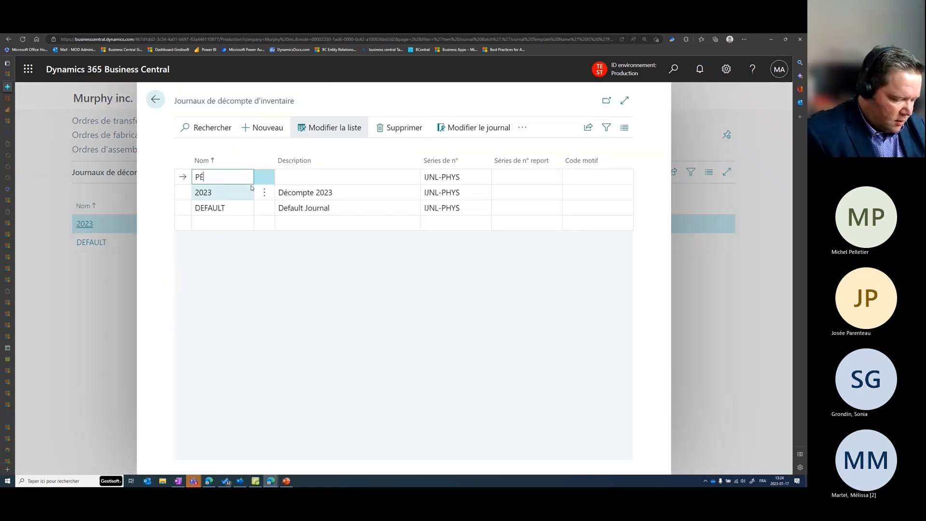
text(RIODIQUE)
key(Tab)
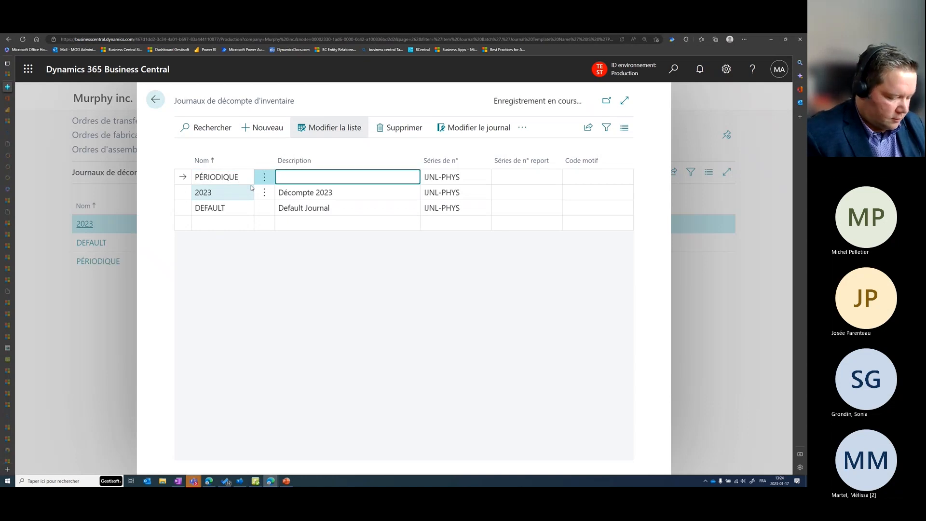
text(PÉRI)
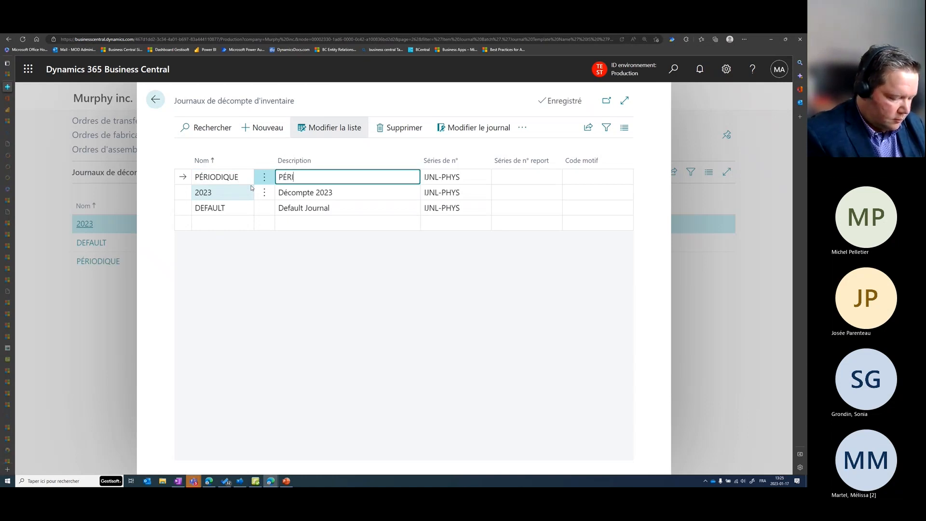
text(ODIQUE)
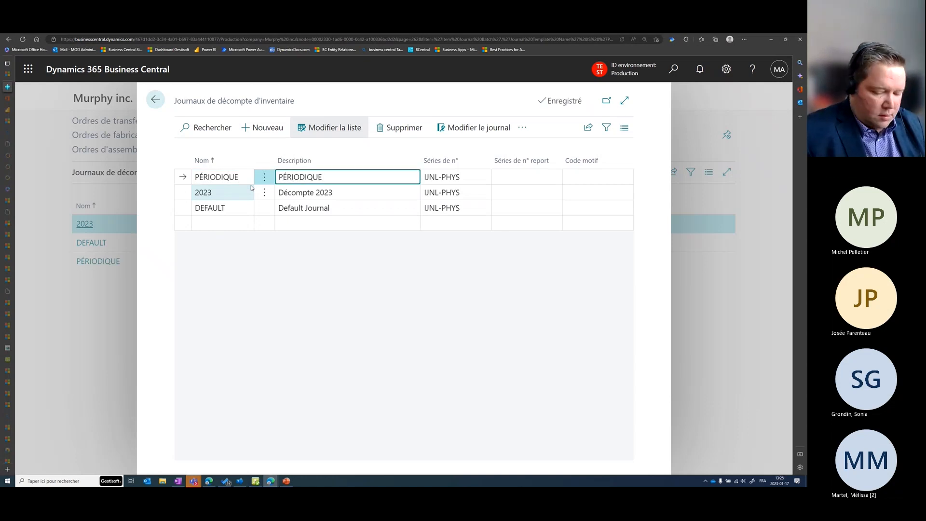
text( 2023)
key(Tab)
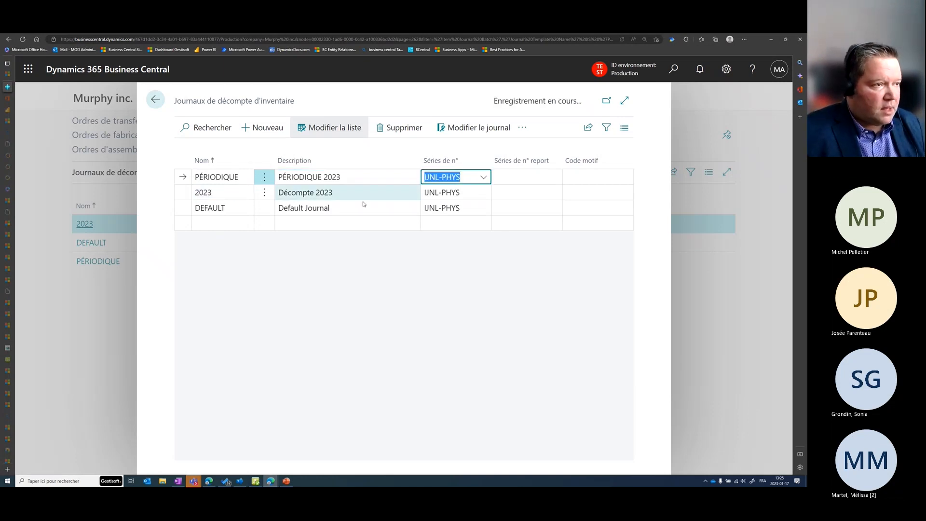
click(477, 128)
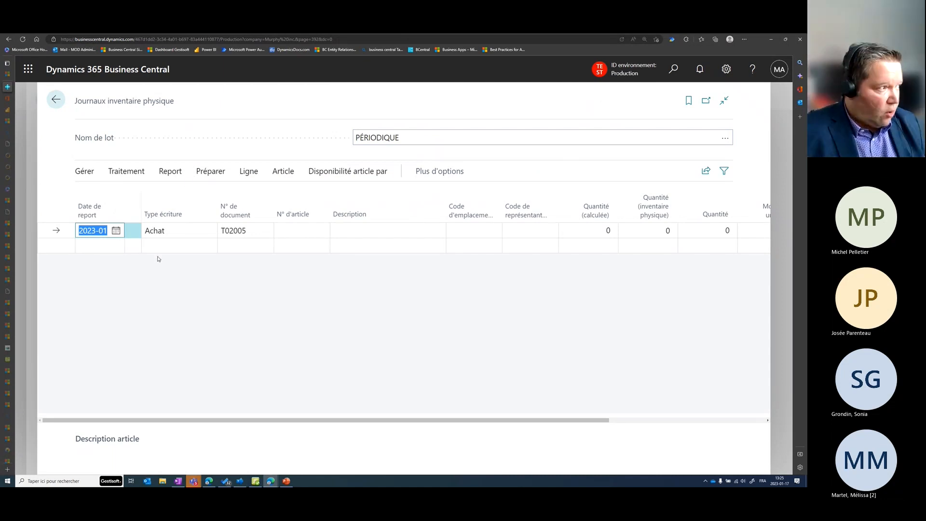
Run Calculer période d'inventaire in the PÉRIODIQUE journal for Bicycle, PARIS Guest Chair, black and ATHENS Mobile Pedestal.
click(166, 172)
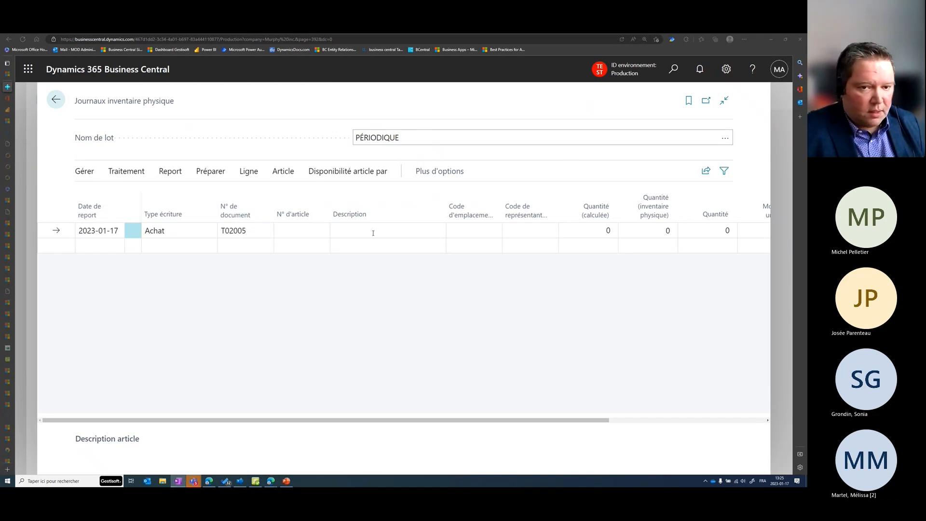
click(205, 173)
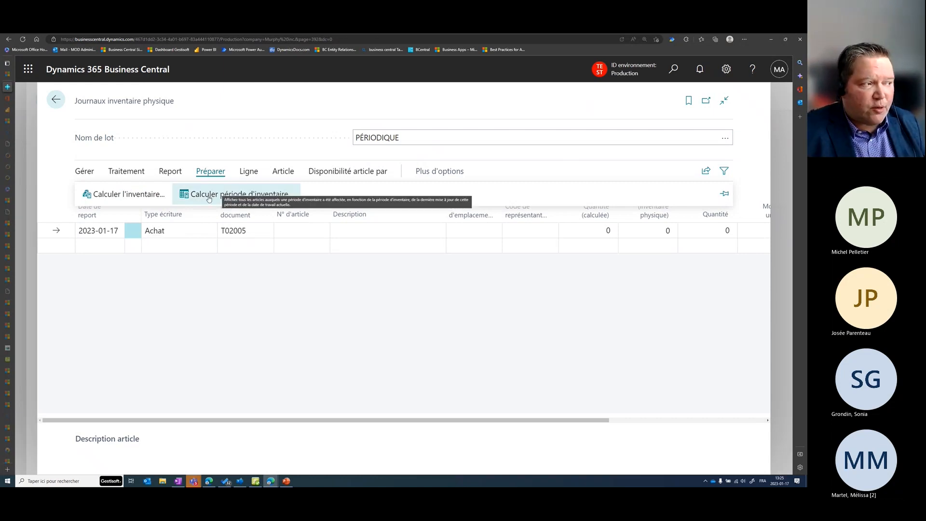
click(235, 198)
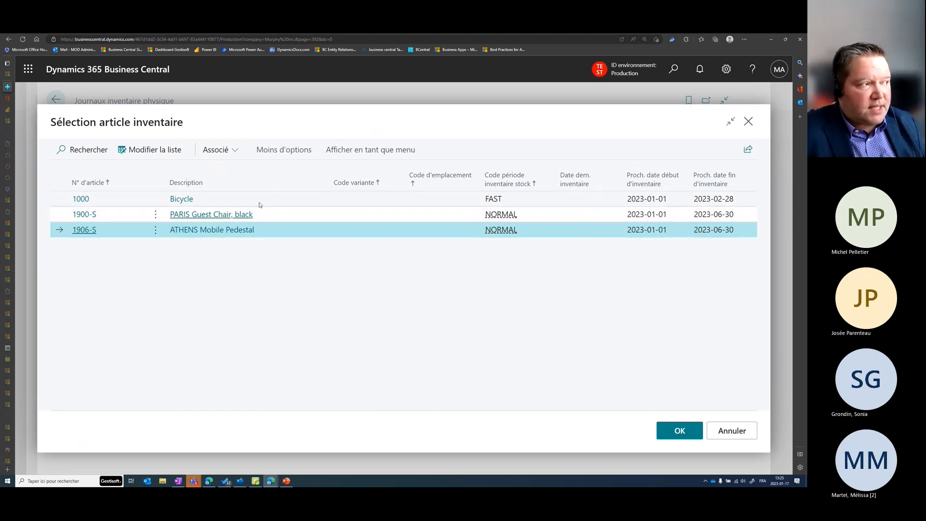
mouse_move(445, 187)
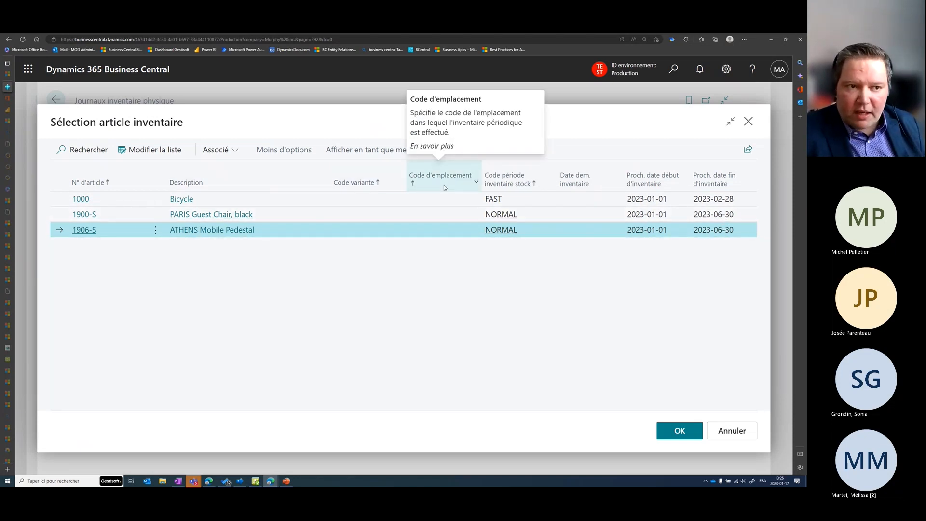
click(589, 200)
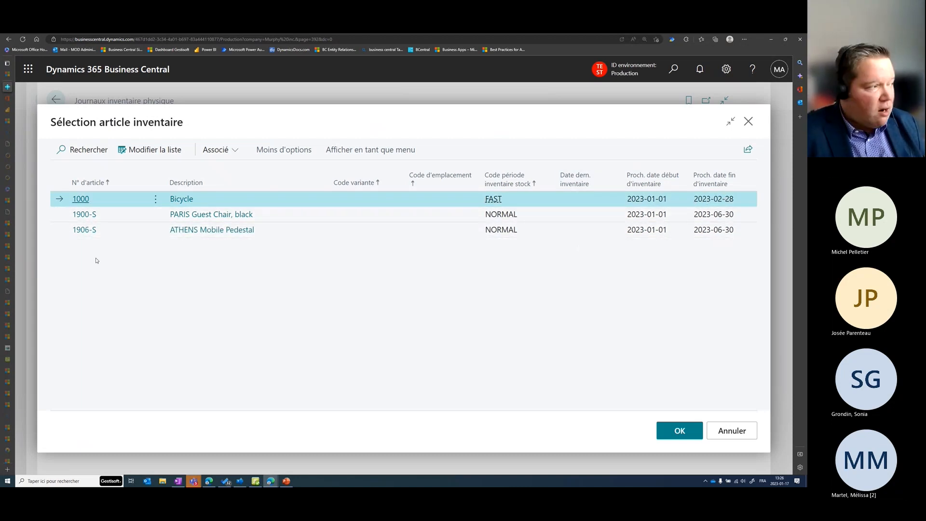
shift+click(68, 230)
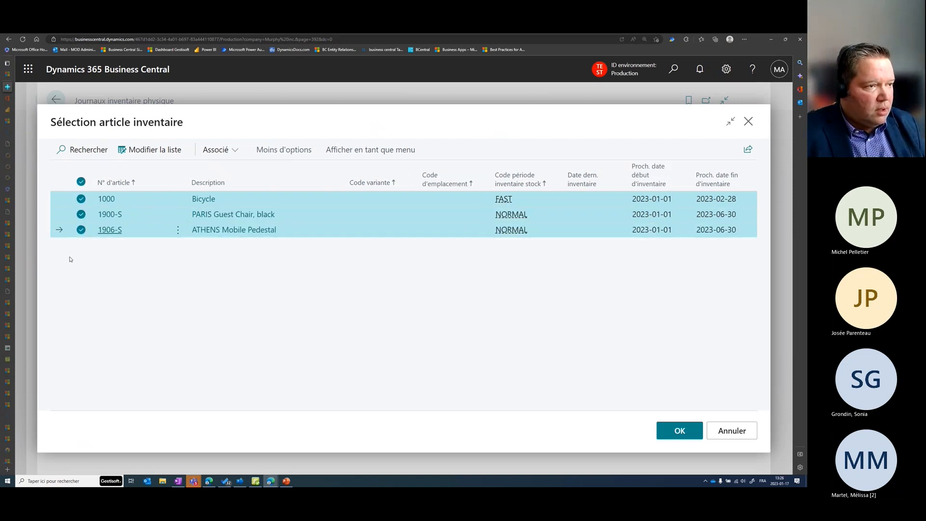
click(677, 431)
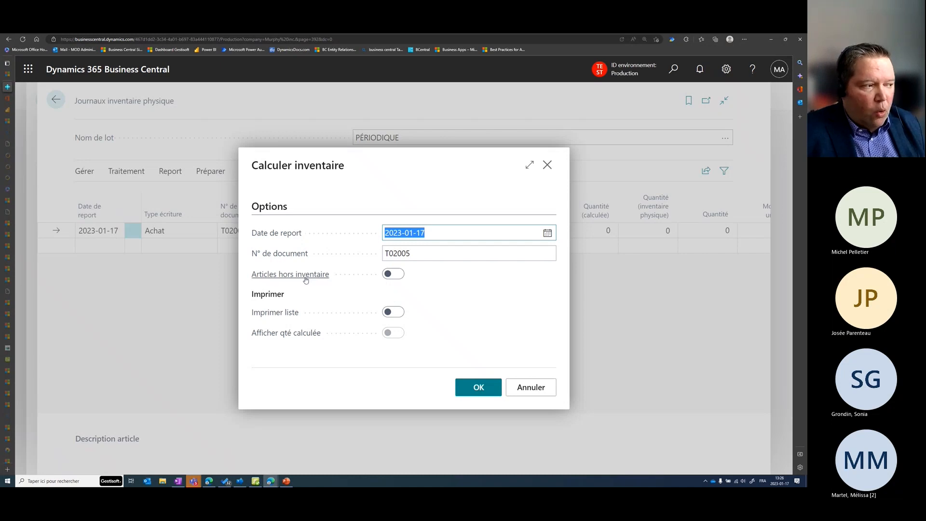
Calculate the inventory for the selected articles with Articles hors inventaire enabled and Imprimer liste disabled.
mouse_move(298, 280)
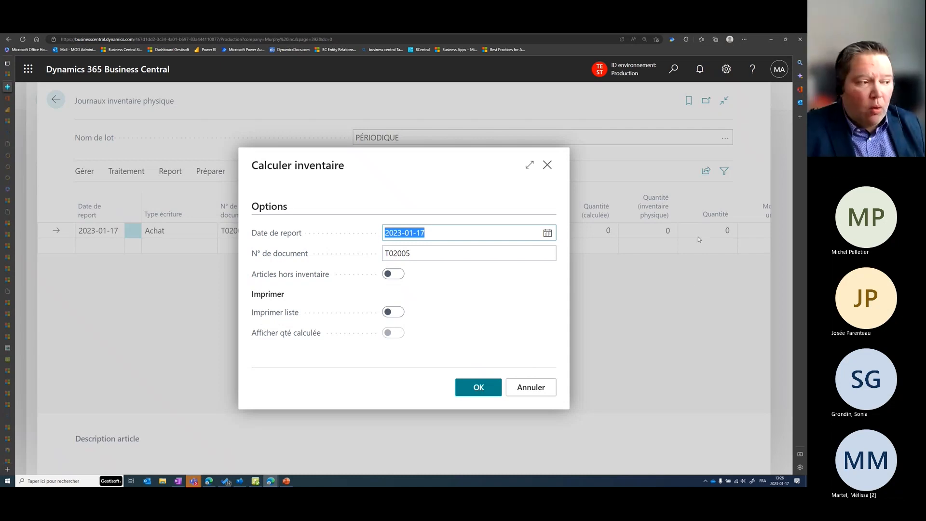
click(392, 274)
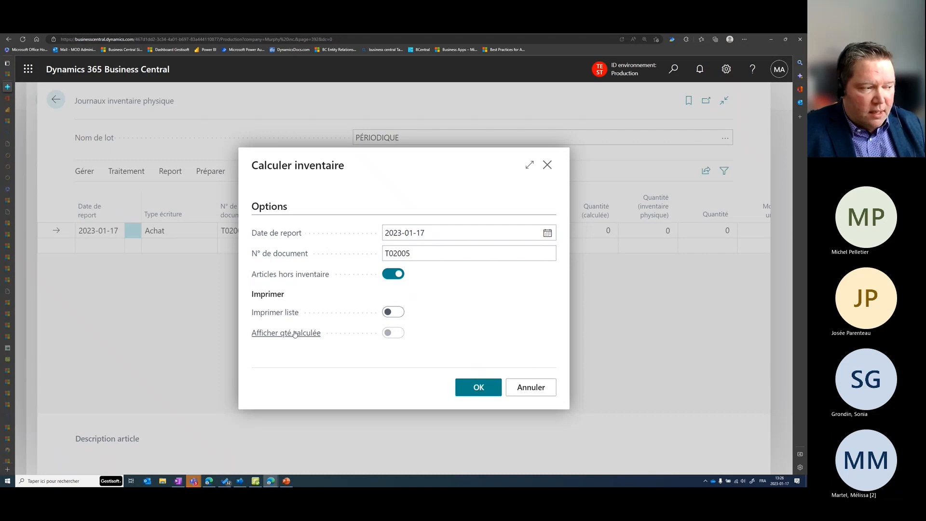
click(313, 339)
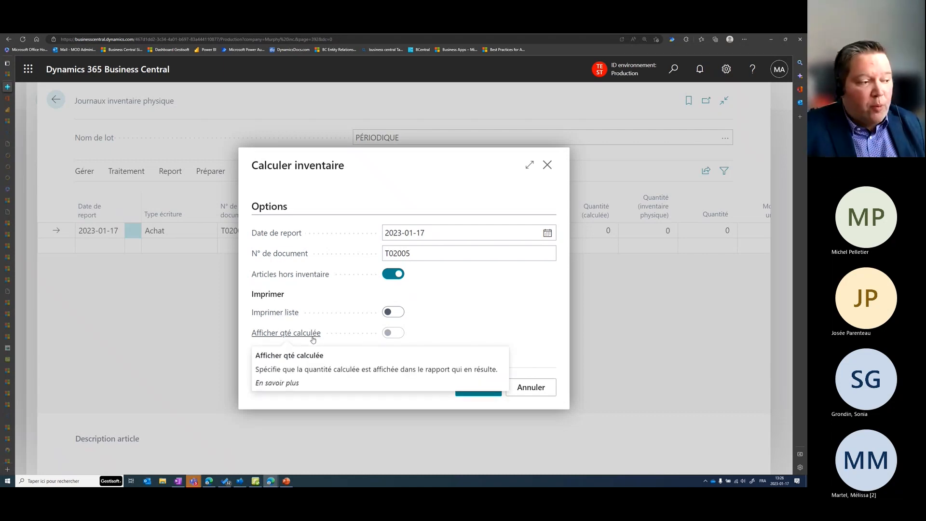
click(393, 312)
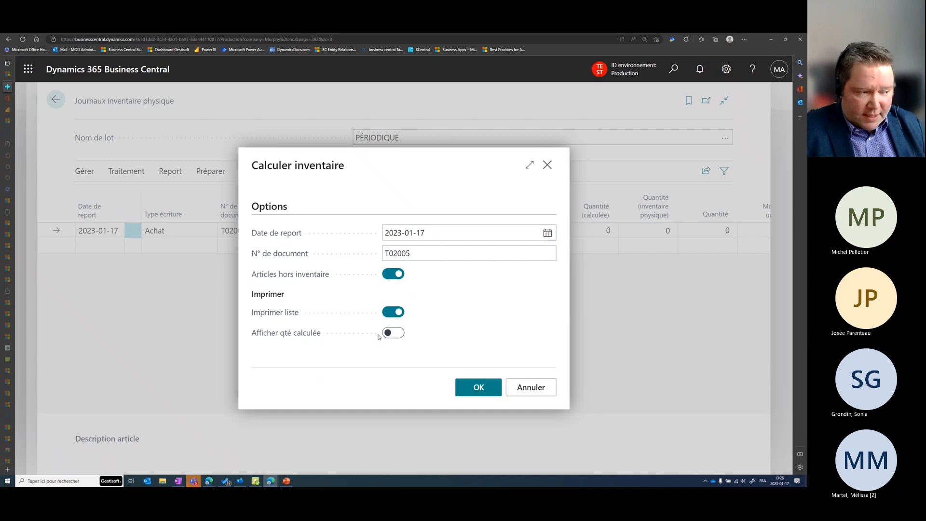
click(394, 313)
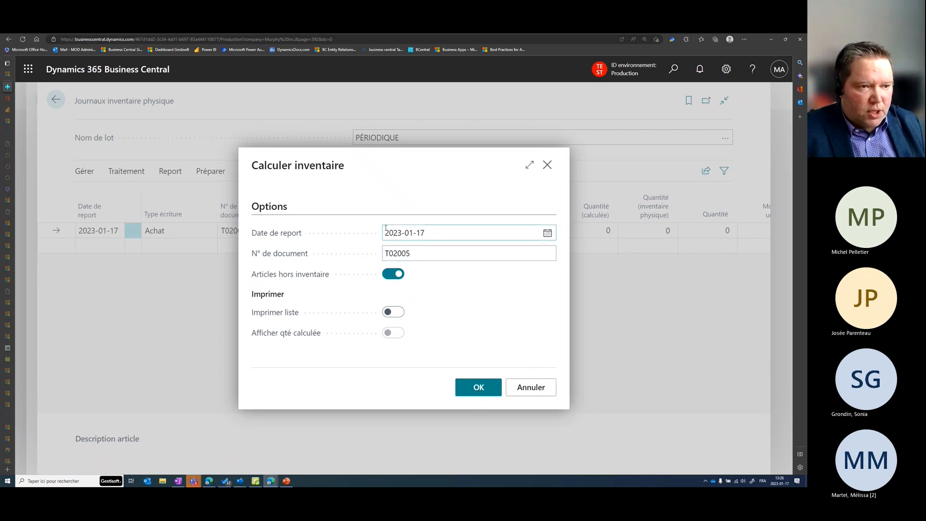
click(472, 397)
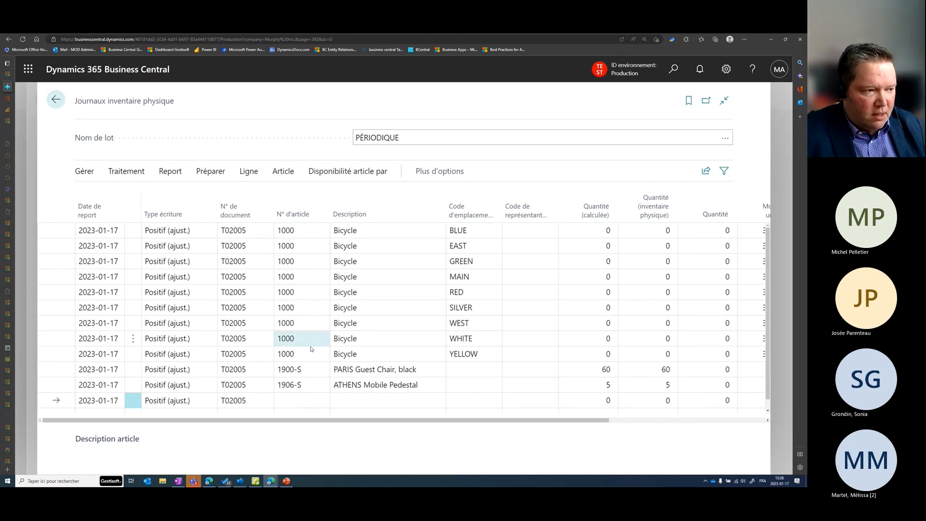
Review the calculated lines by article and location, and delete all of them from the PÉRIODIQUE journal.
click(470, 343)
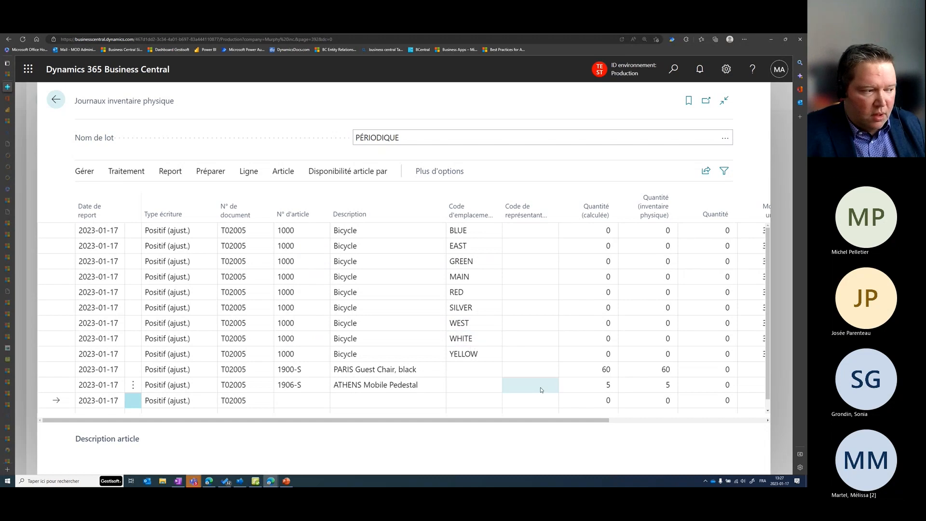
click(323, 371)
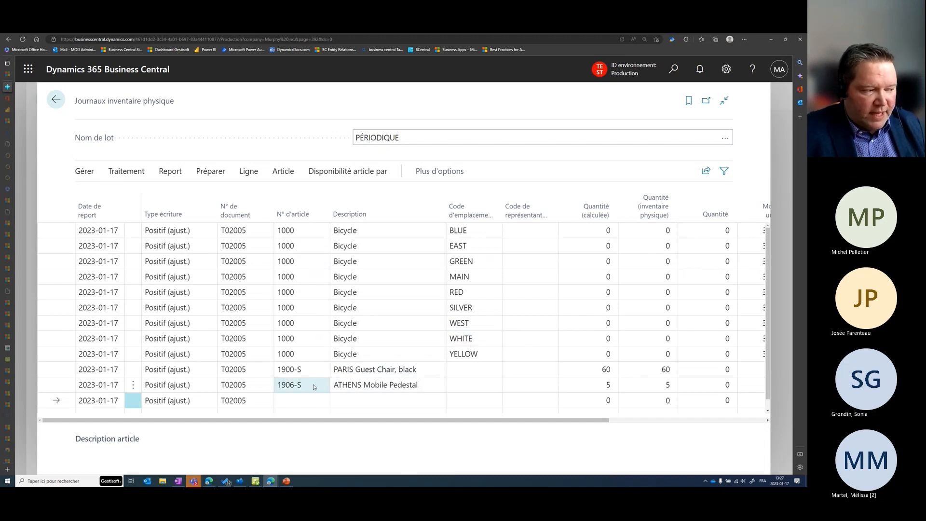
click(359, 302)
click(336, 290)
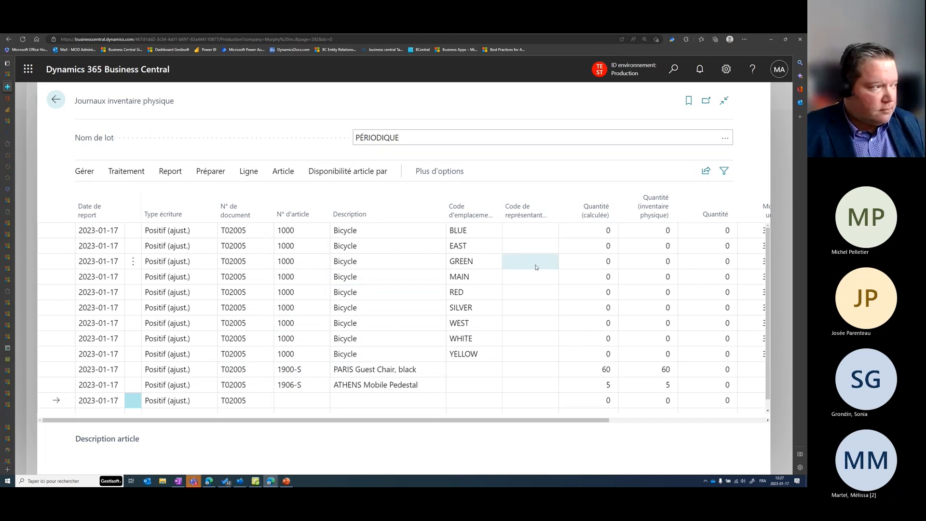
click(57, 230)
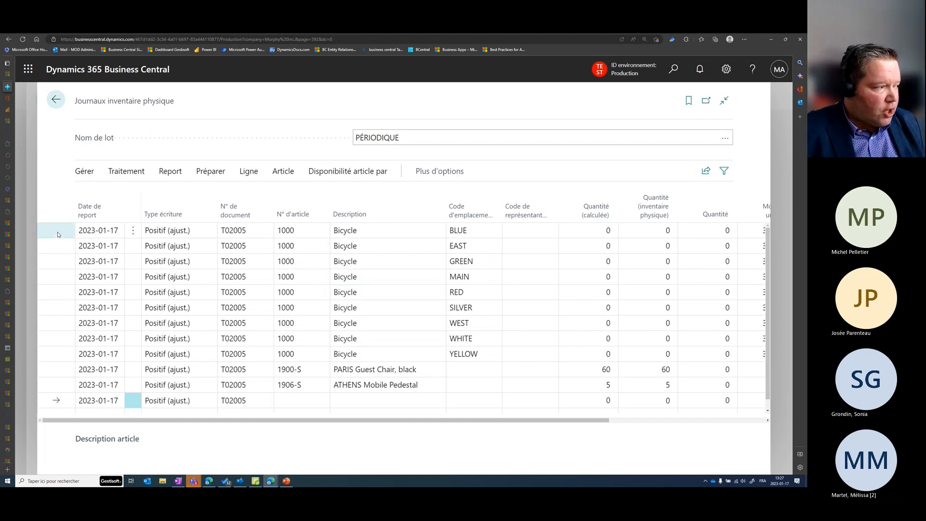
shift+click(62, 389)
click(90, 177)
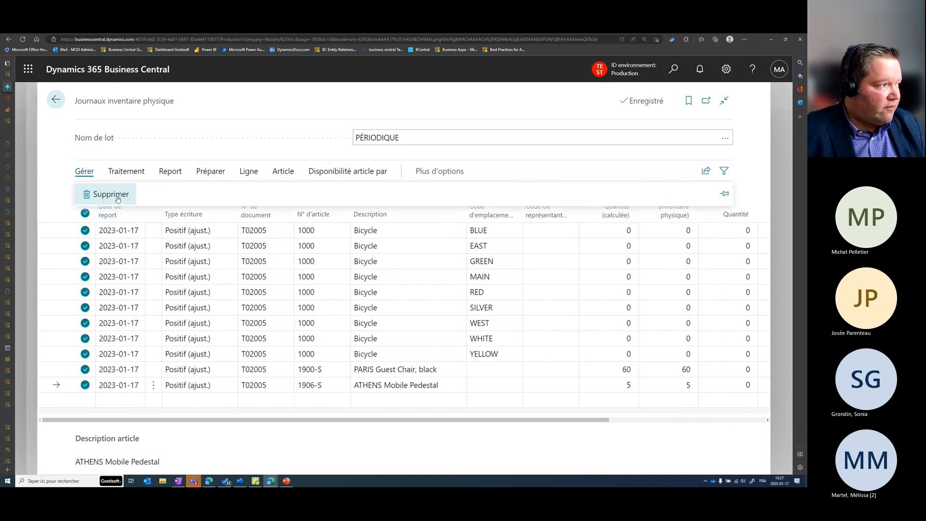
click(114, 198)
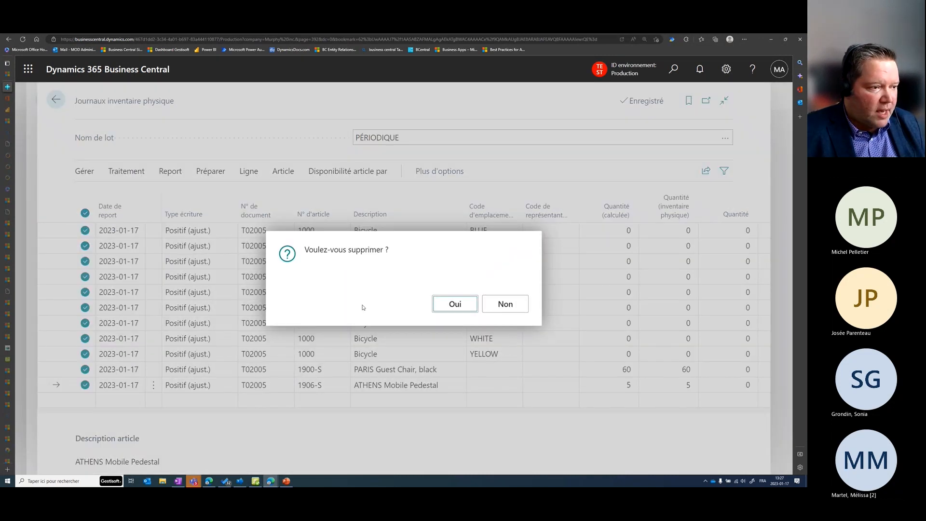
click(453, 312)
Run Calculer période d'inventaire for Bicycle, PARIS Guest Chair, black and ATHENS Mobile Pedestal, with Articles hors inventaire enabled.
click(206, 174)
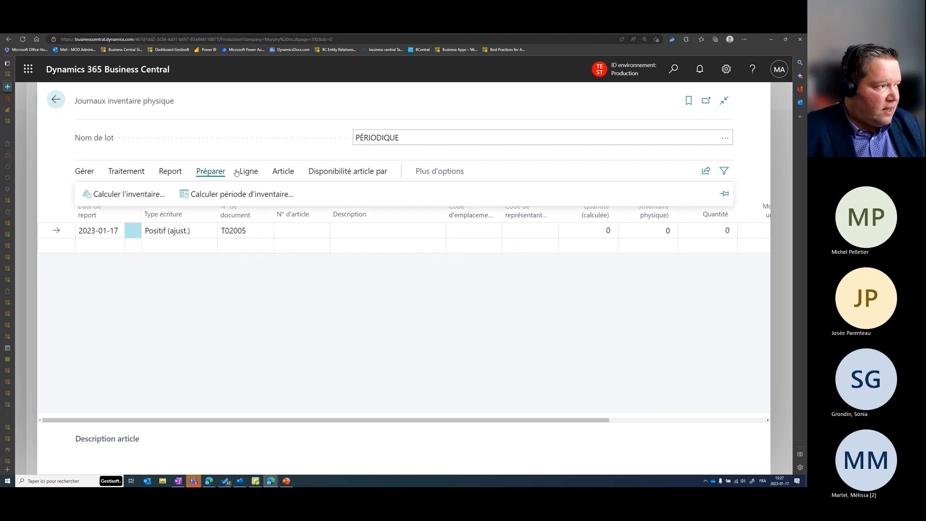
click(239, 194)
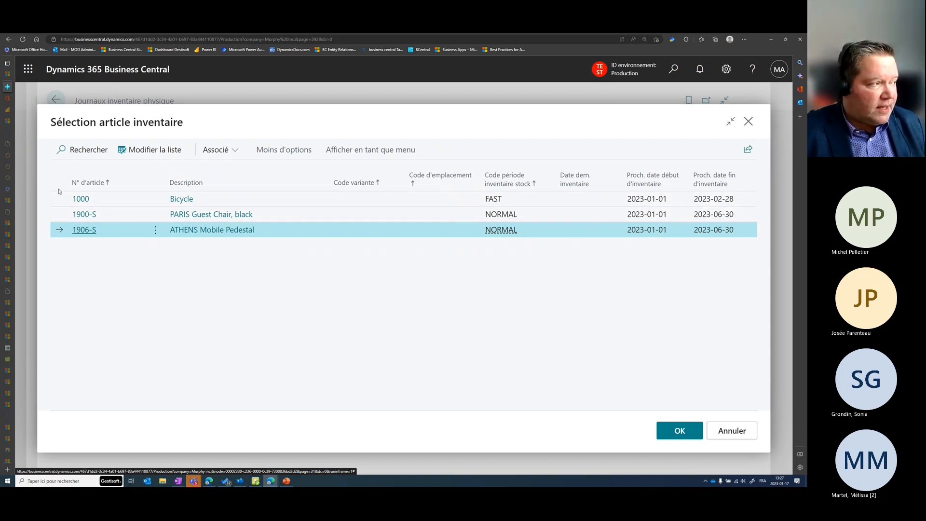
click(258, 199)
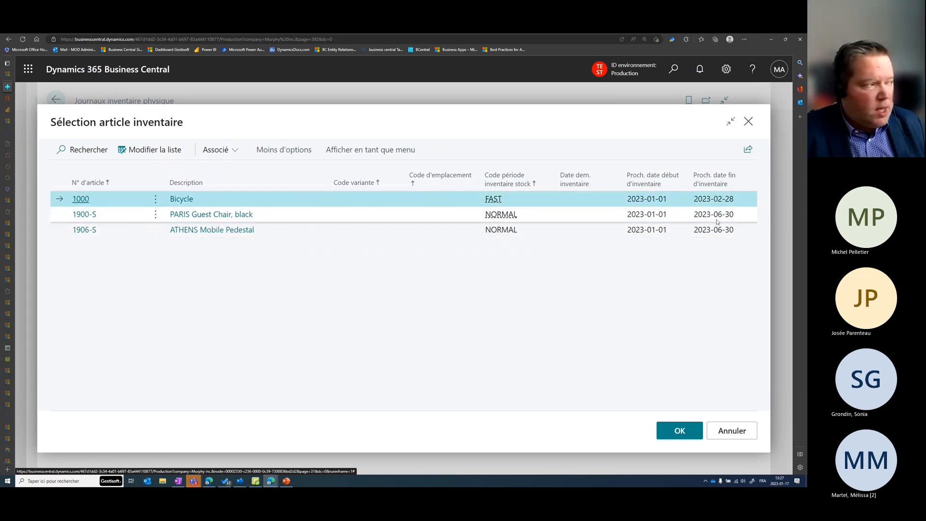
ctrl+click(62, 216)
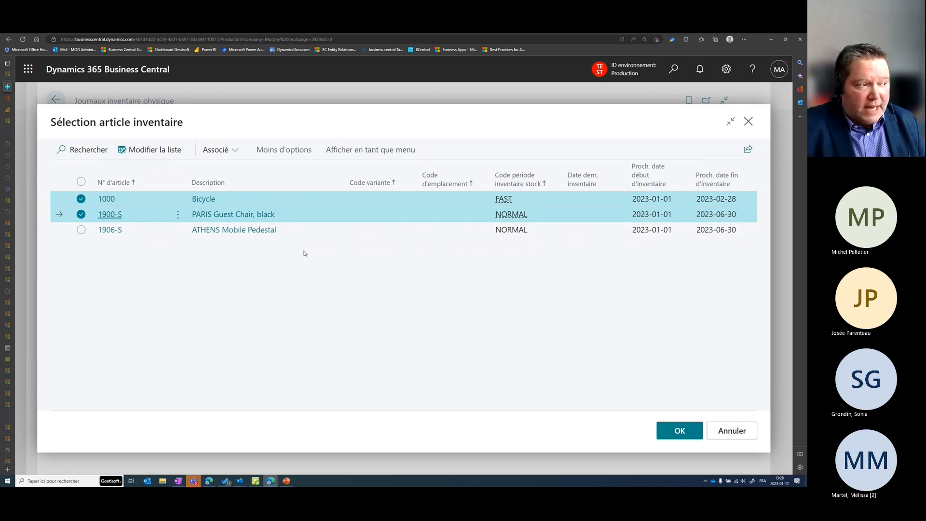
click(81, 229)
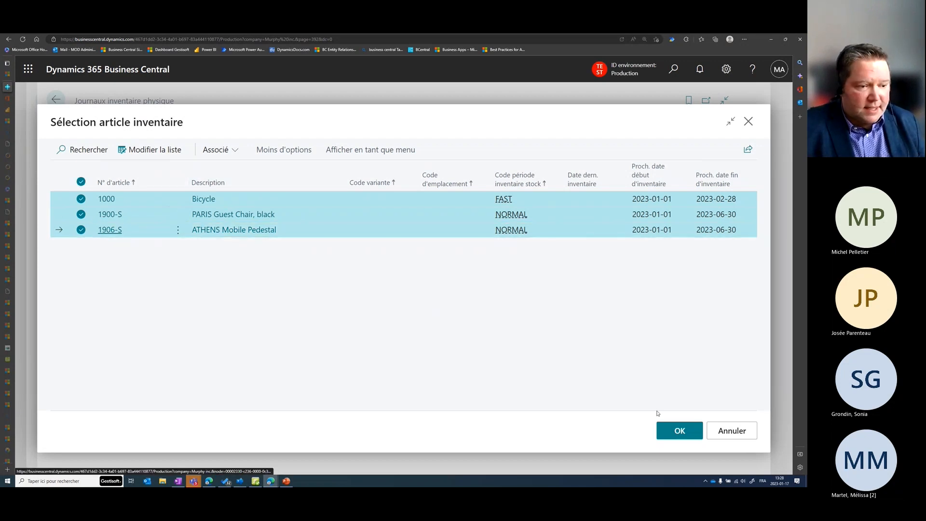
click(679, 431)
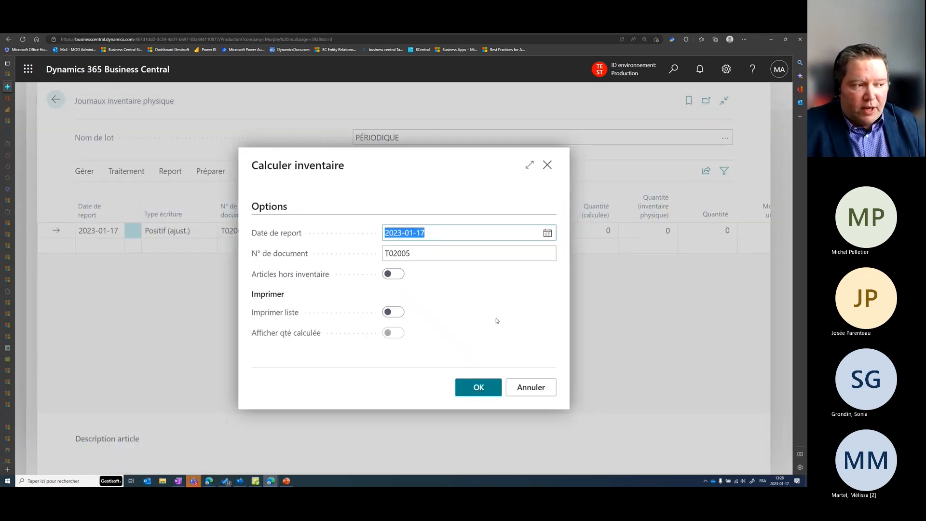
click(400, 282)
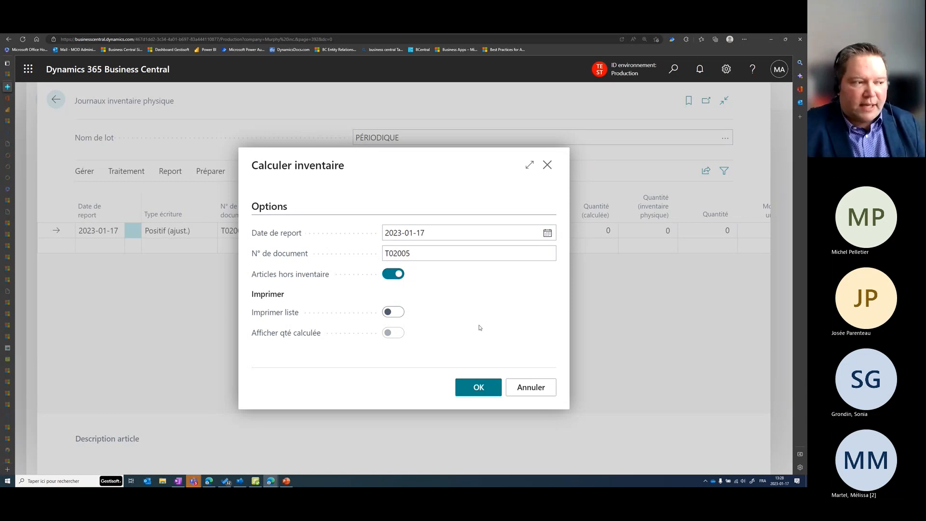
click(478, 389)
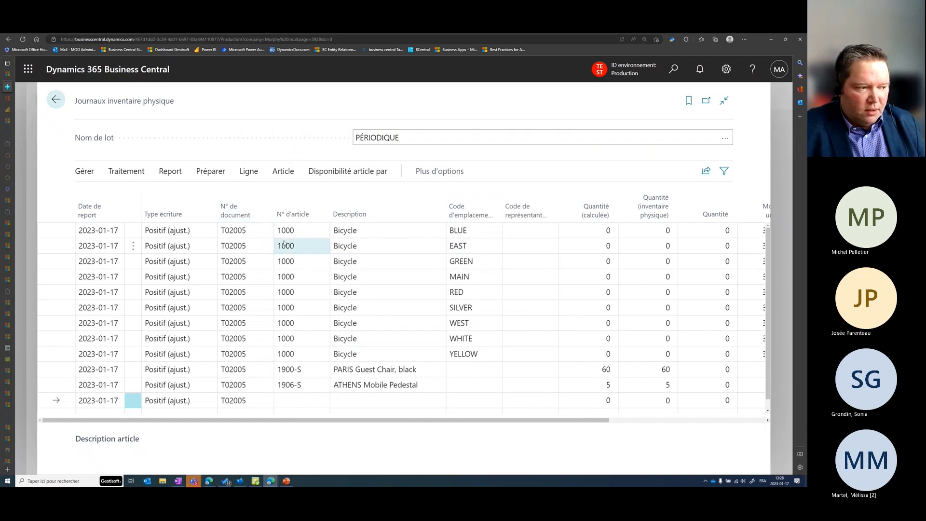
Preview the Liste d'inventaire report for the PÉRIODIQUE journal without calculated quantities, and close the preview.
click(72, 385)
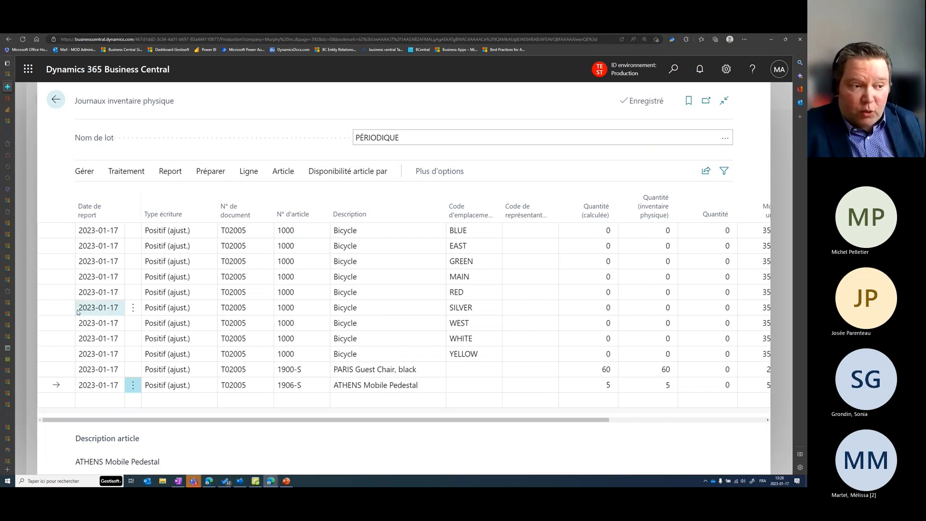
click(127, 172)
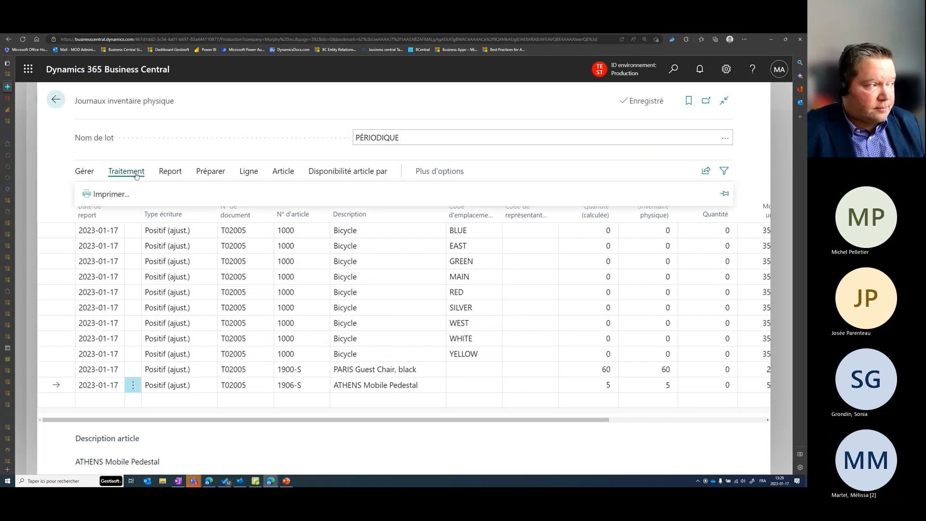
click(109, 194)
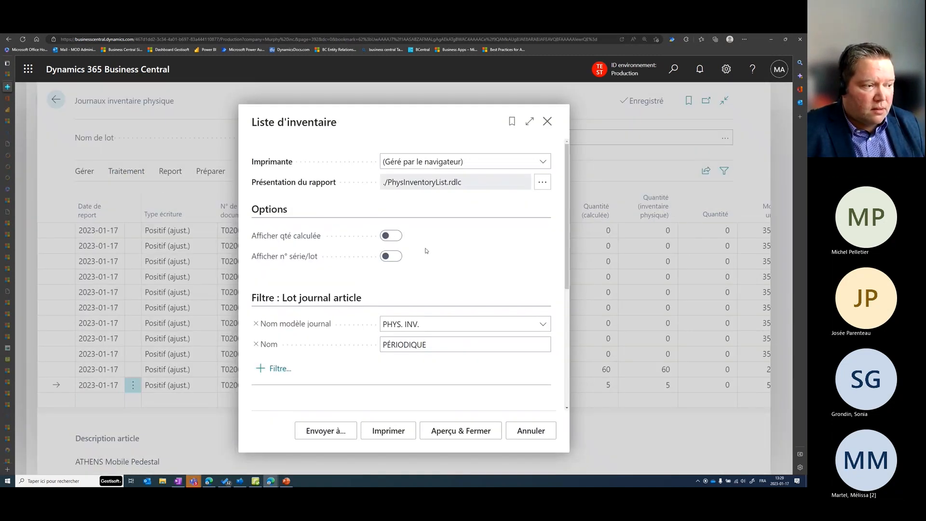
click(457, 430)
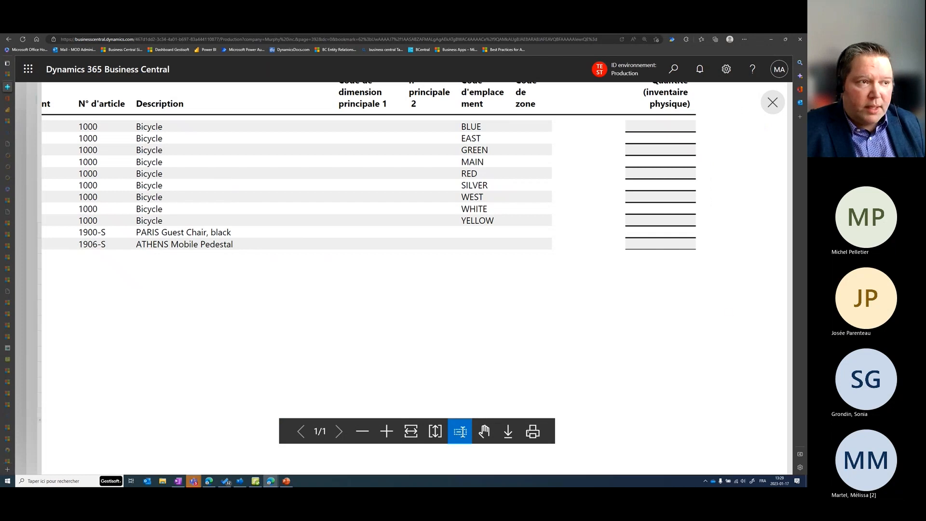
click(772, 103)
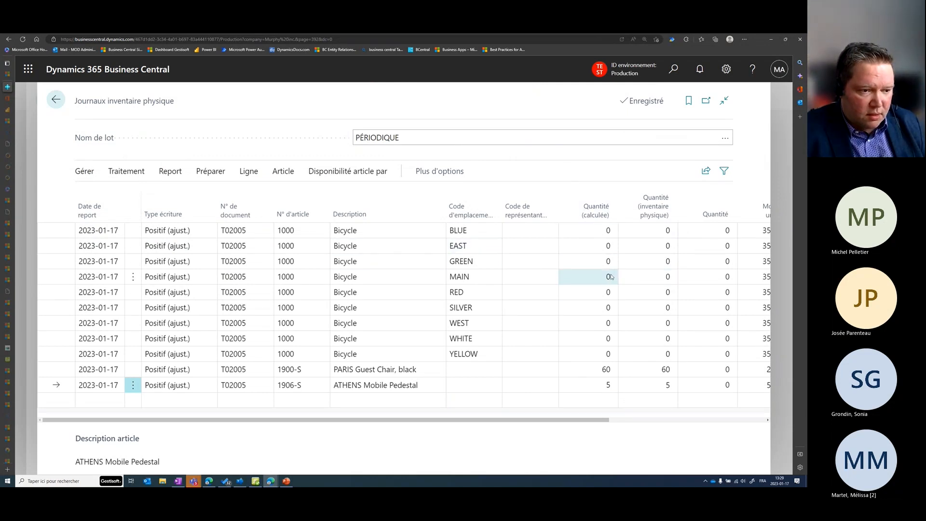
Delete all Bicycle, PARIS Guest Chair and ATHENS Mobile Pedestal lines from the PÉRIODIQUE journal.
shift+click(58, 387)
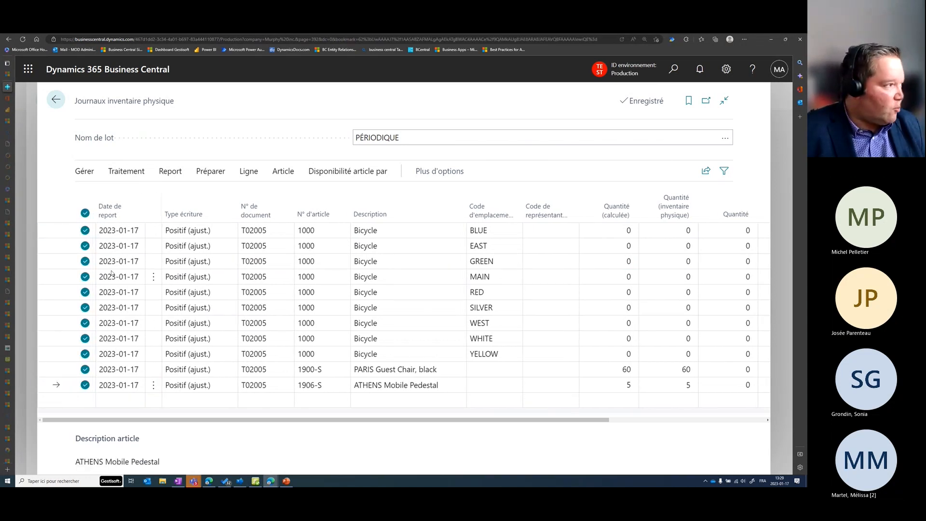
click(76, 173)
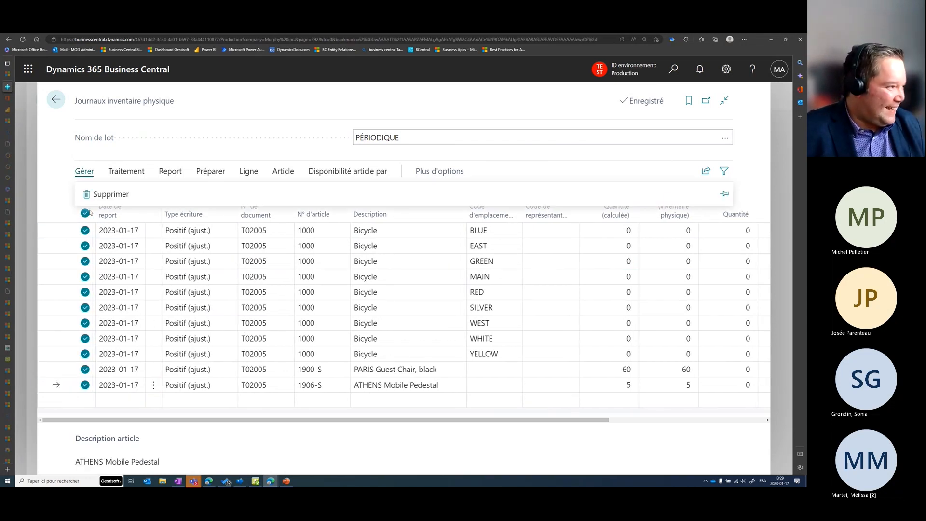
click(110, 194)
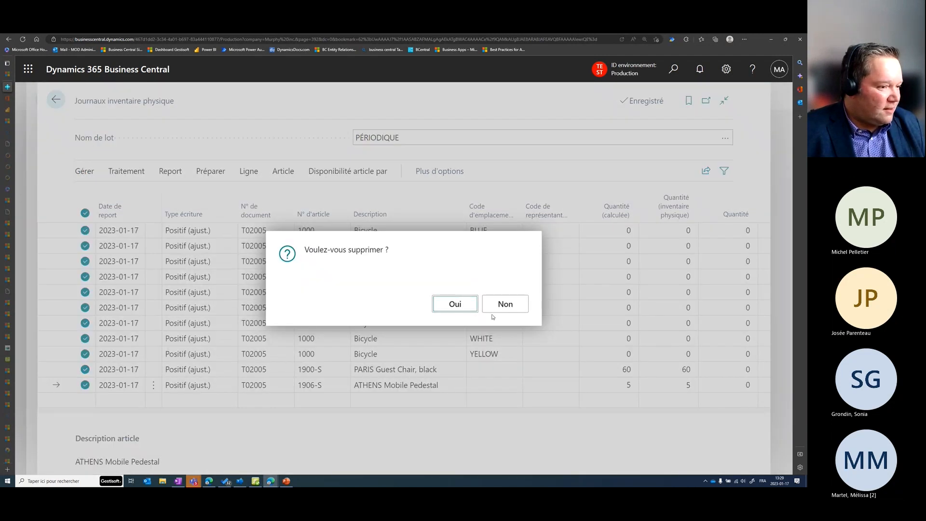
key(Return)
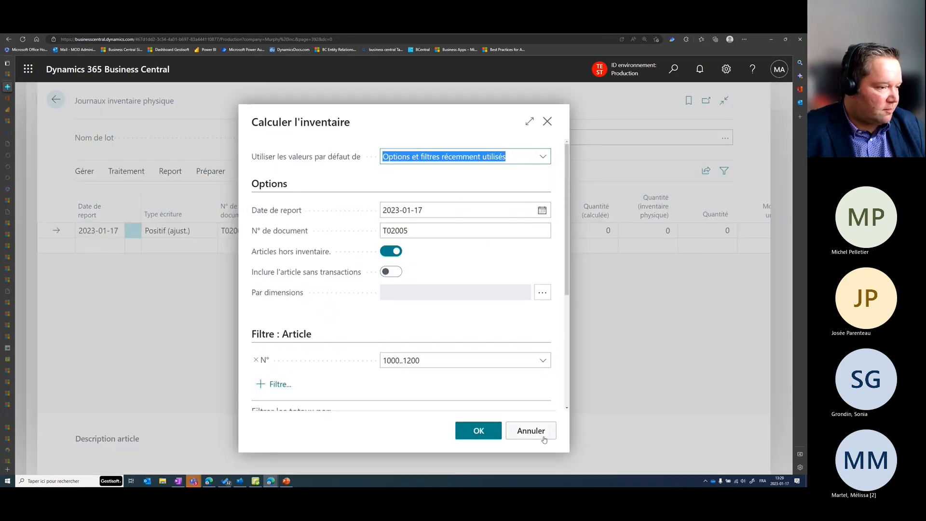
click(531, 430)
click(180, 172)
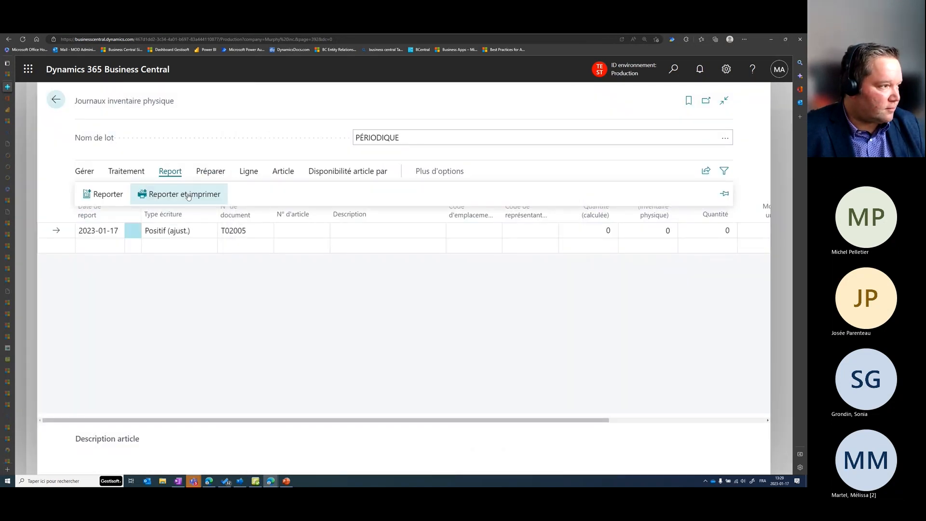
click(181, 193)
click(498, 305)
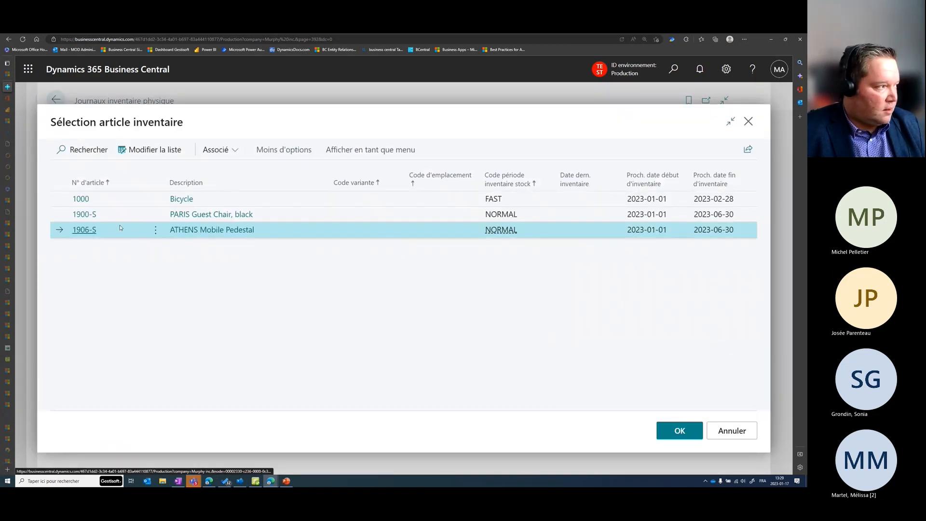
Recalculate the periodic count for all three articles in Sélection article inventaire with Articles hors inventaire enabled, leaving the journal lines unposted.
shift+click(59, 199)
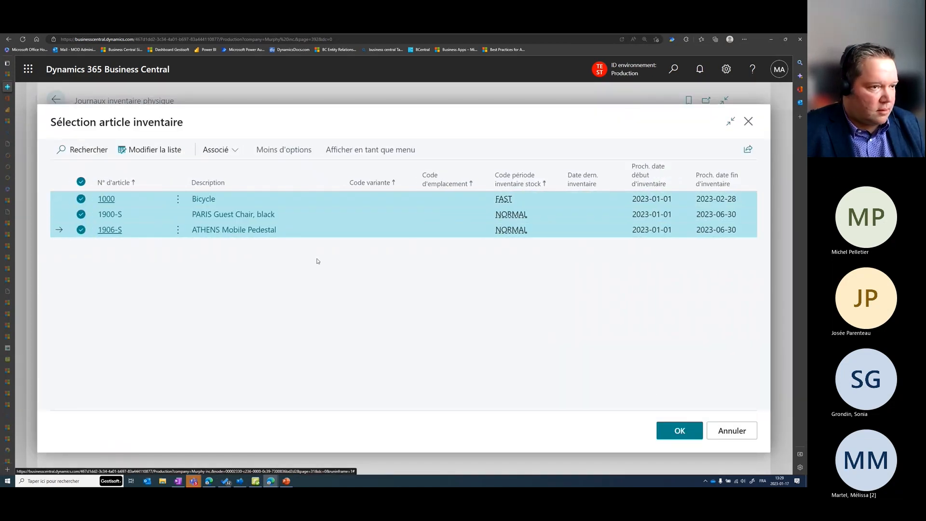
click(687, 431)
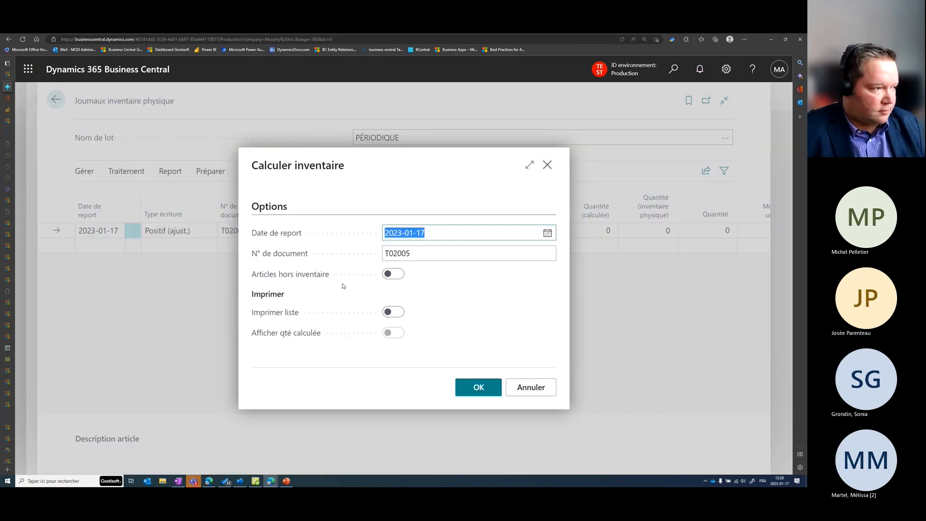
click(393, 273)
click(486, 387)
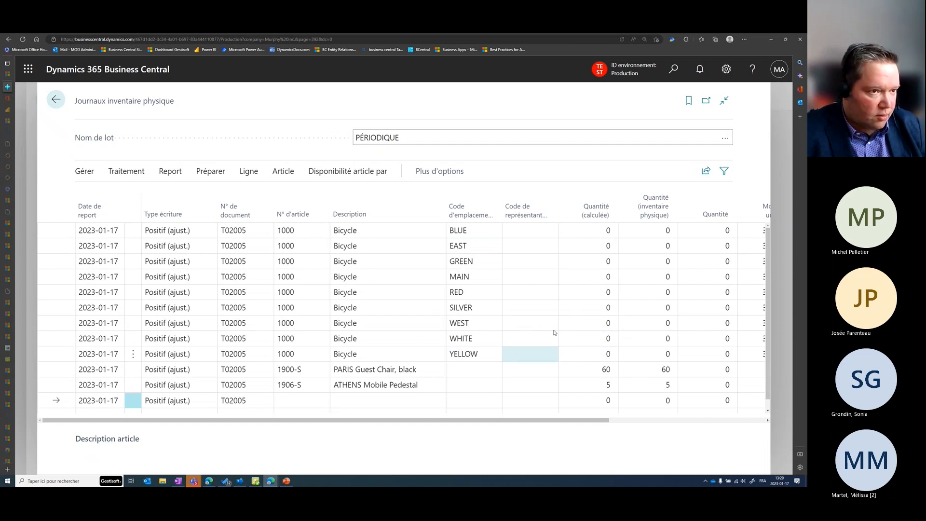
key(F9)
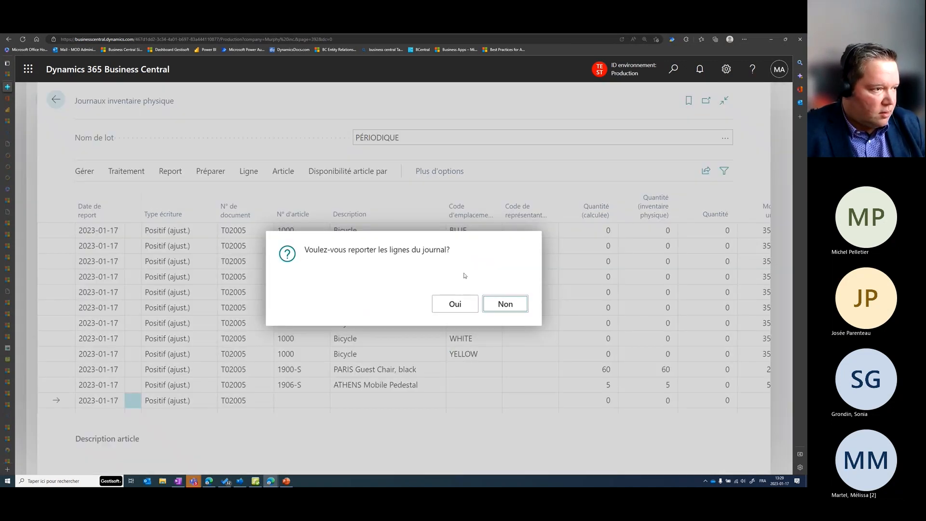
click(520, 304)
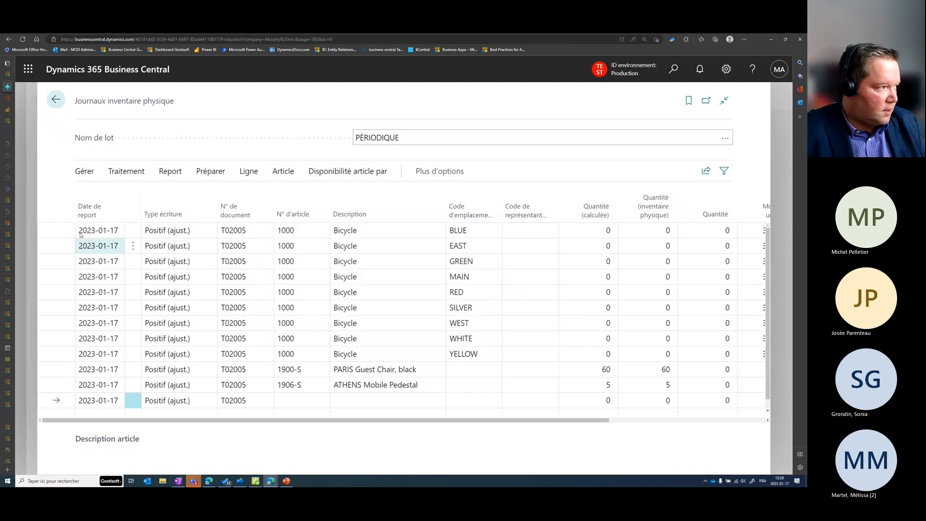
Run Calculer l'inventaire in the PÉRIODIQUE journal with the article N° and Filtre emplacement filters cleared and Articles hors inventaire enabled.
shift+click(46, 386)
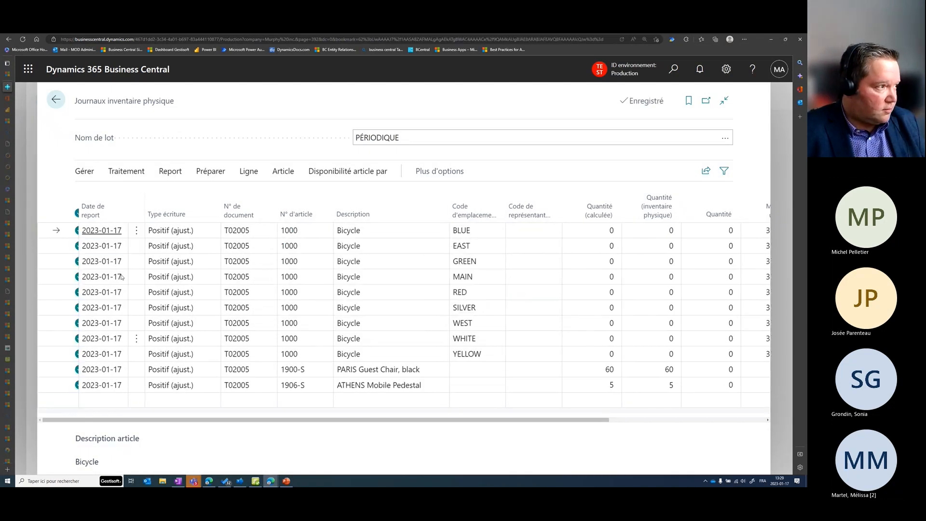
click(210, 173)
click(151, 198)
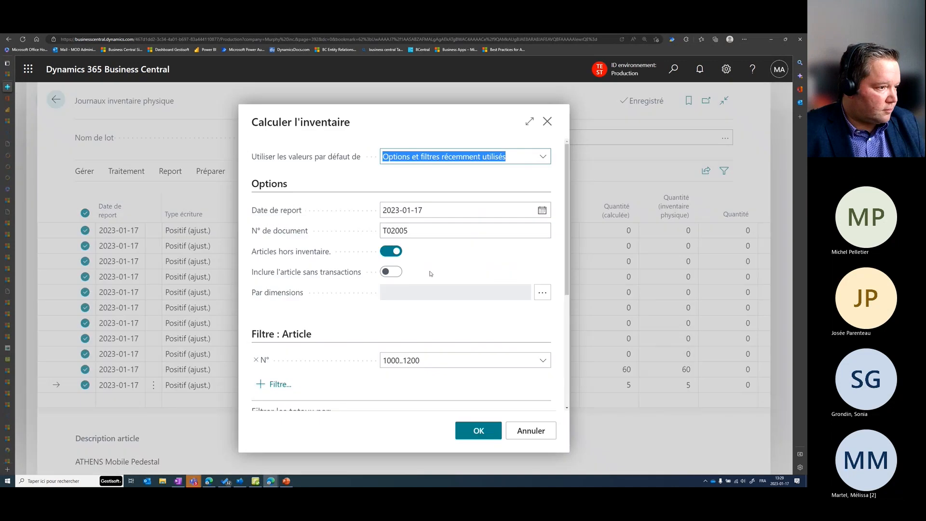
click(494, 362)
key(BackSpace)
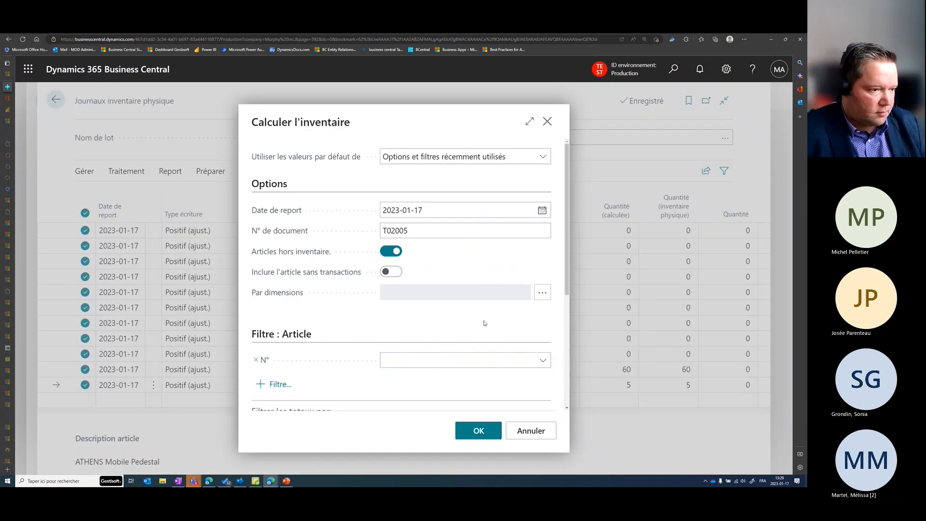
scroll(482, 338, down, 3)
click(463, 268)
key(BackSpace)
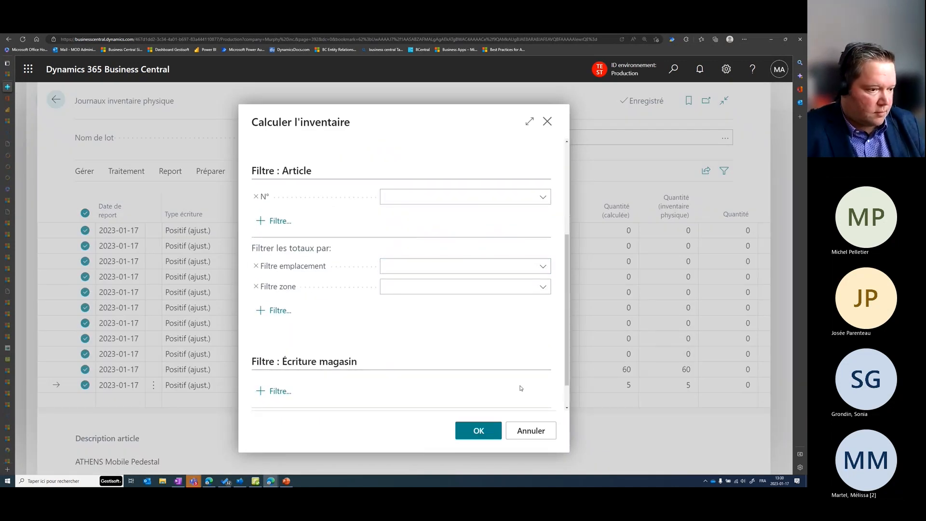
click(466, 431)
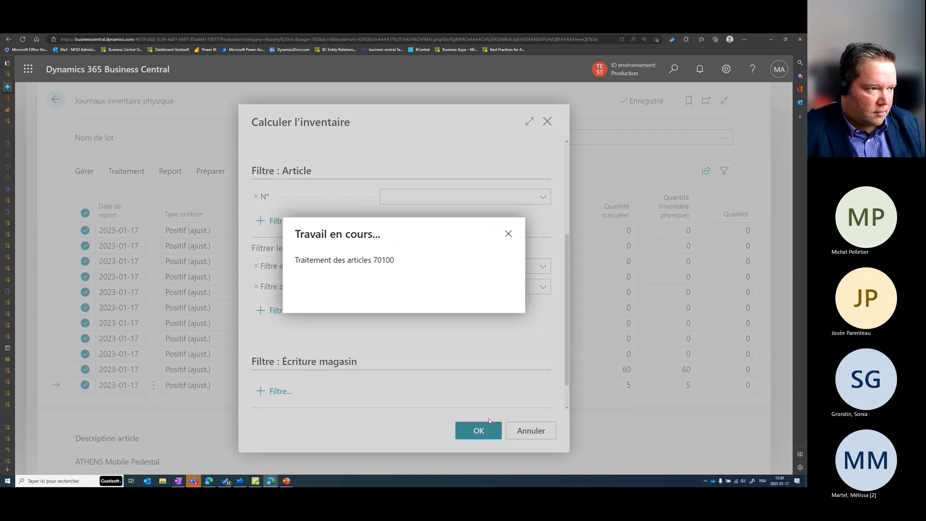
click(508, 237)
click(493, 298)
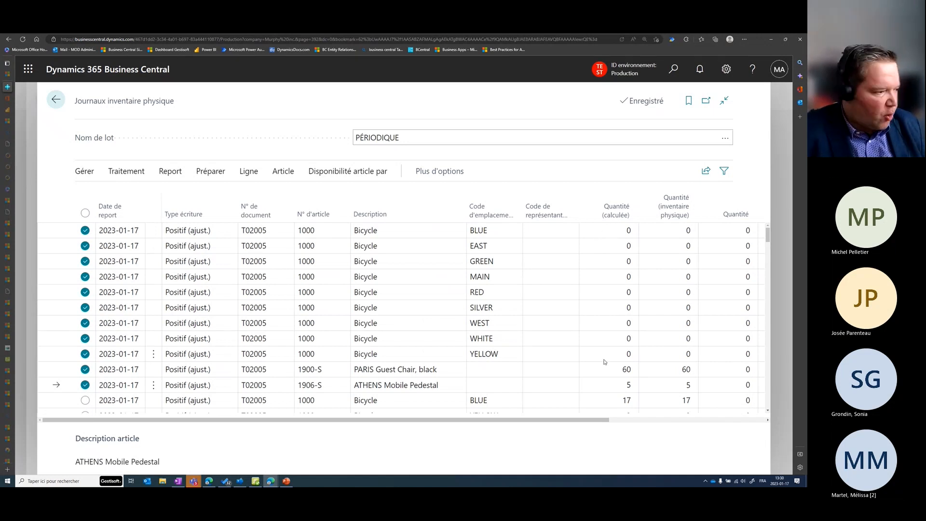
Delete all journal lines below ATHENS Mobile Pedestal, from the second Bicycle BLUE line through LS-75.
click(66, 403)
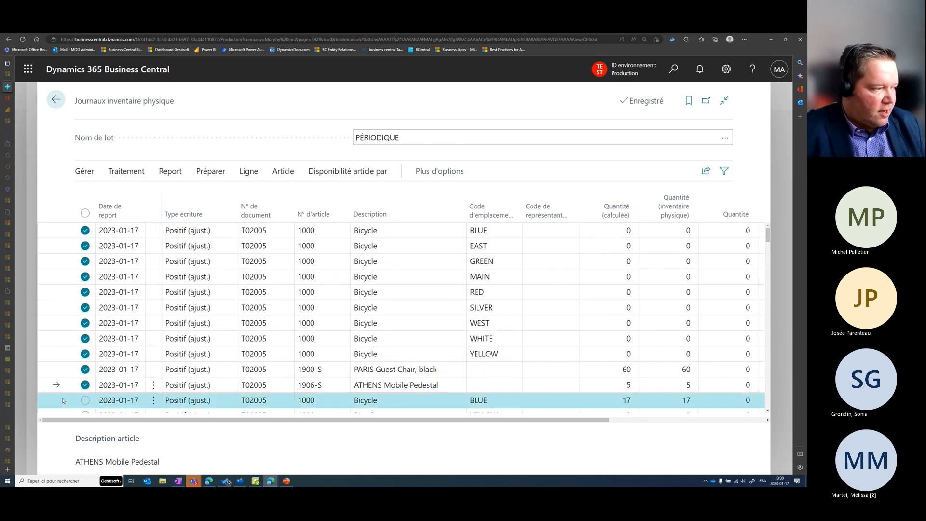
scroll(62, 393, down, 4)
scroll(61, 387, down, 20)
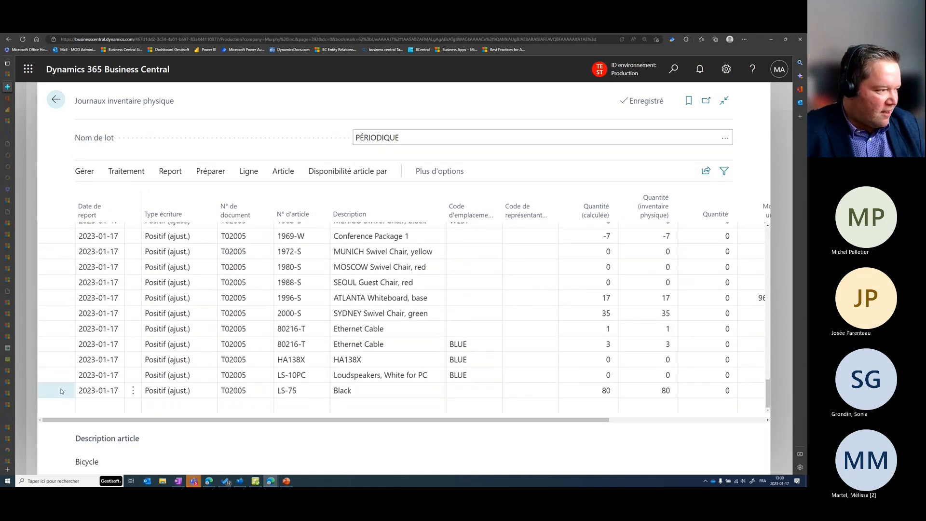
shift+click(61, 390)
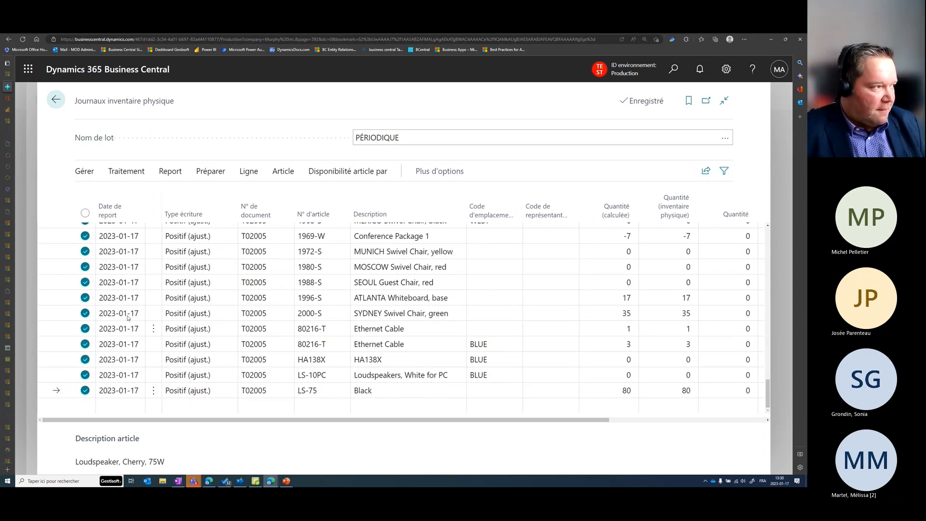
click(90, 197)
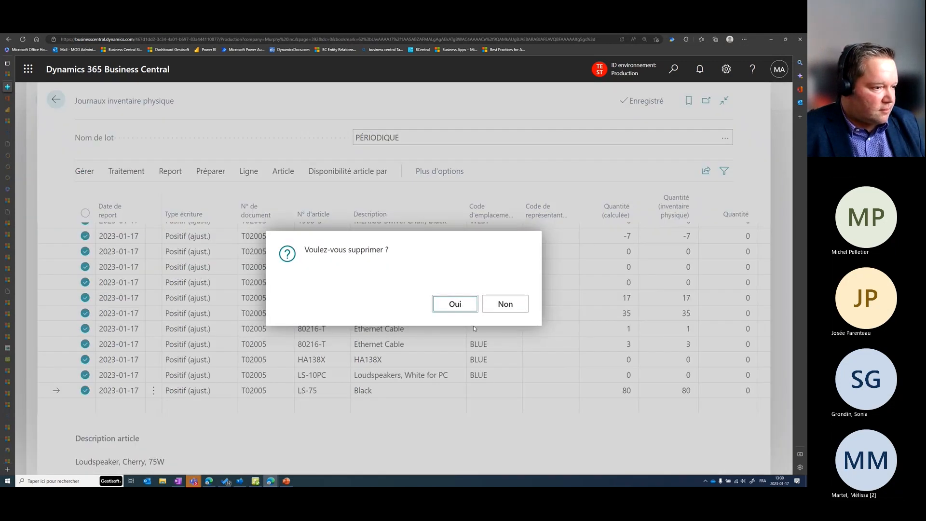
click(455, 305)
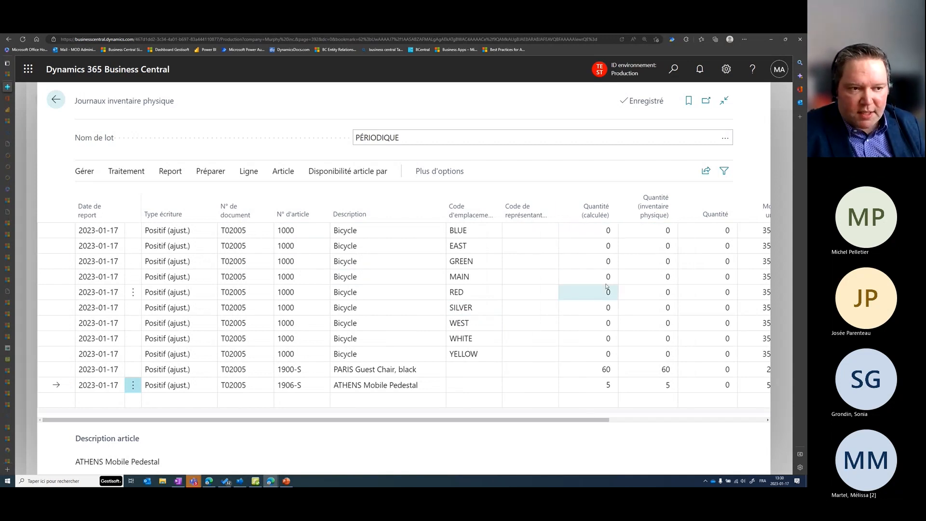
click(645, 235)
click(650, 248)
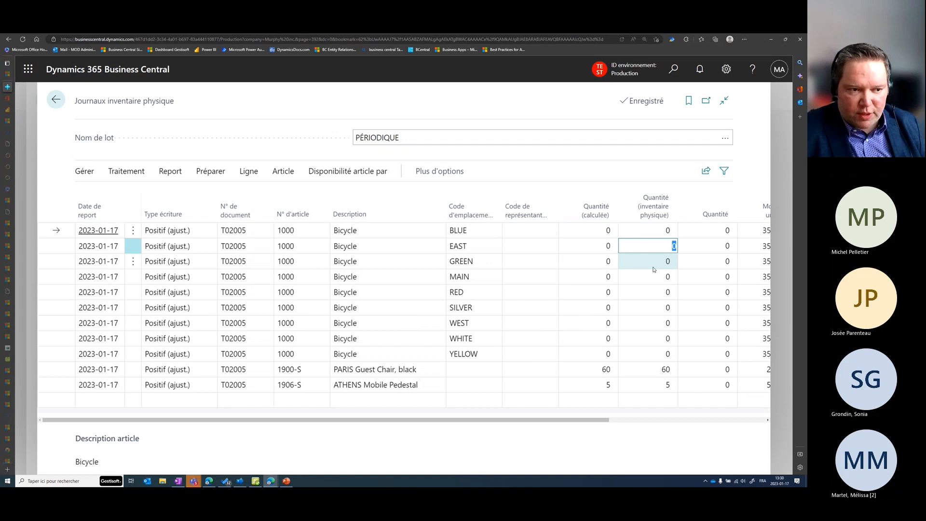
click(660, 292)
click(173, 173)
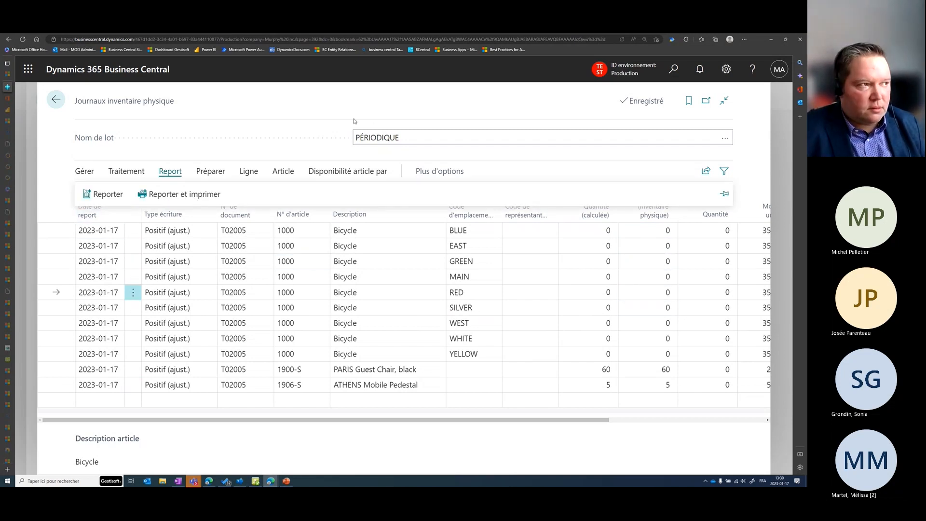
click(330, 121)
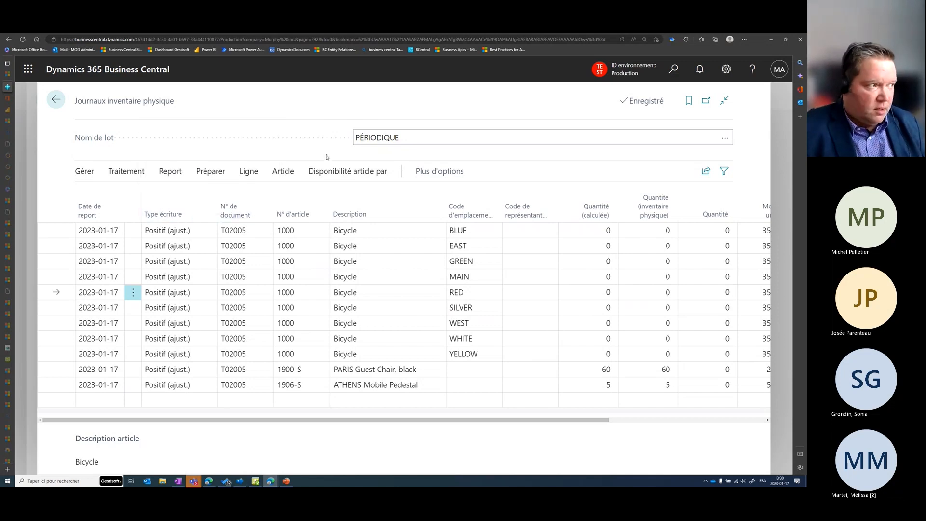
click(209, 173)
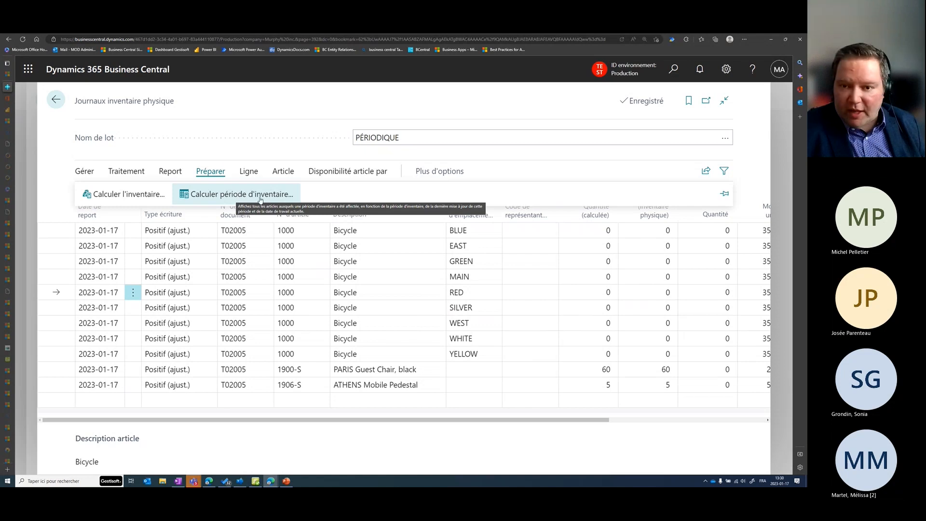
Close the PÉRIODIQUE journal and the Journaux de décompte d'inventaire list to return to the home page.
key(Escape)
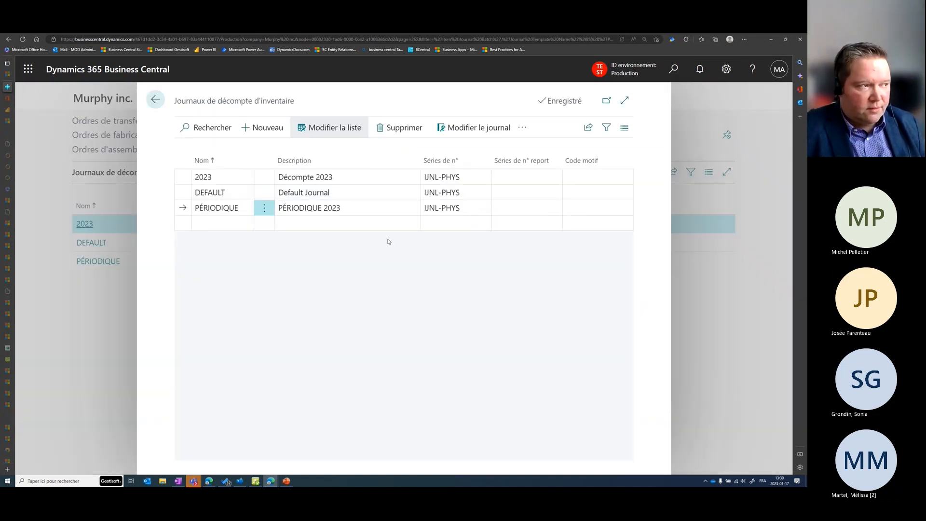
key(Escape)
key(Escape)
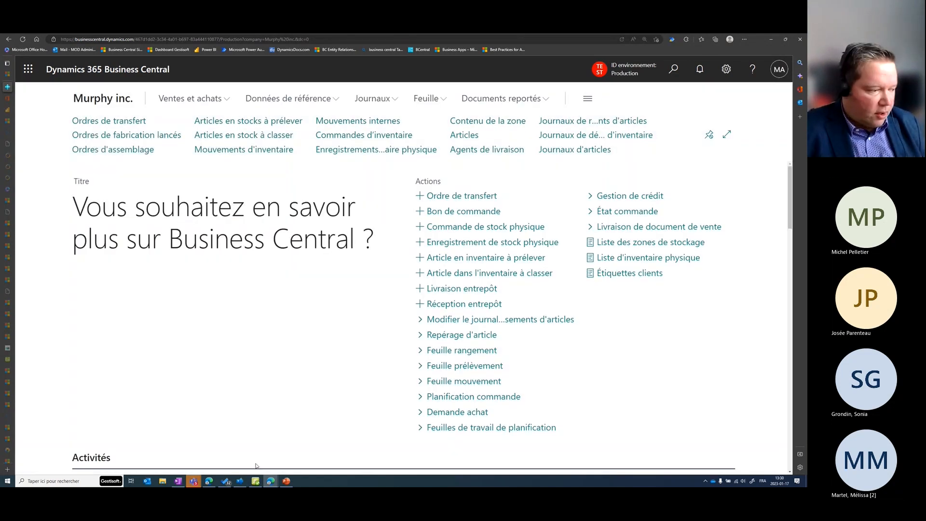
mouse_move(194, 481)
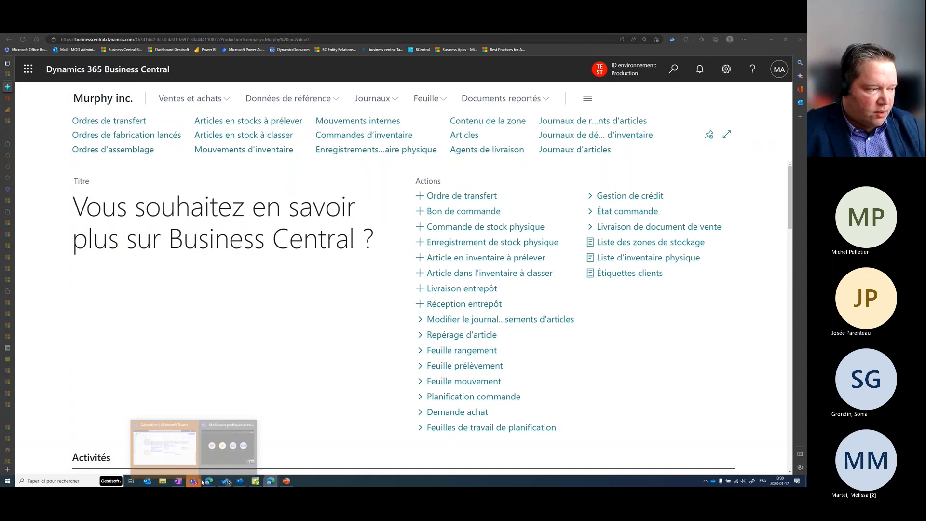
click(218, 453)
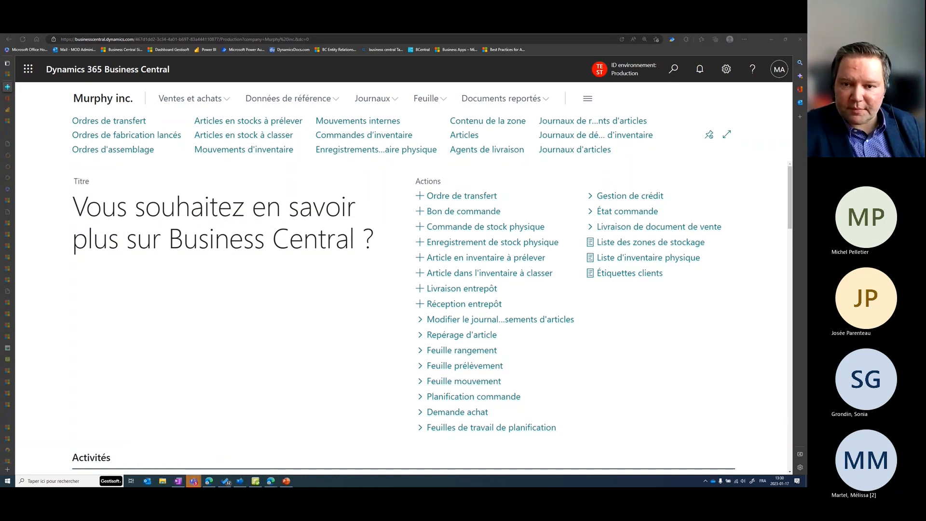
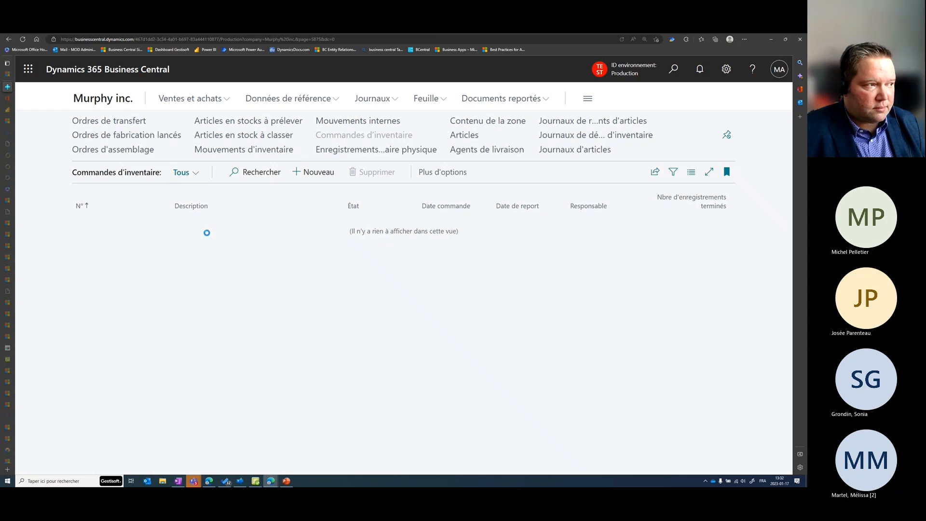
Number the new Commande d'inventaire automatically, describe it as Décompte 2023 and set Code d'emplacement to BLUE.
key(Tab)
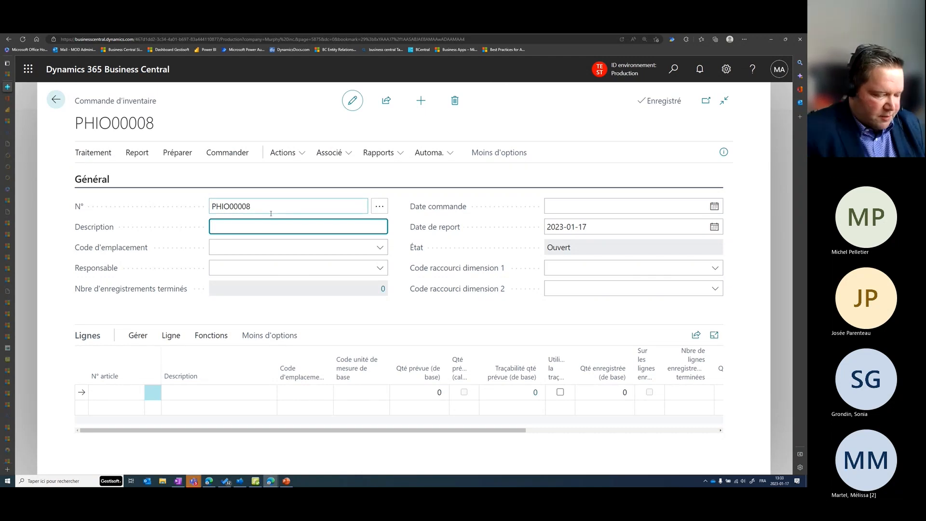
text(Décompte 20)
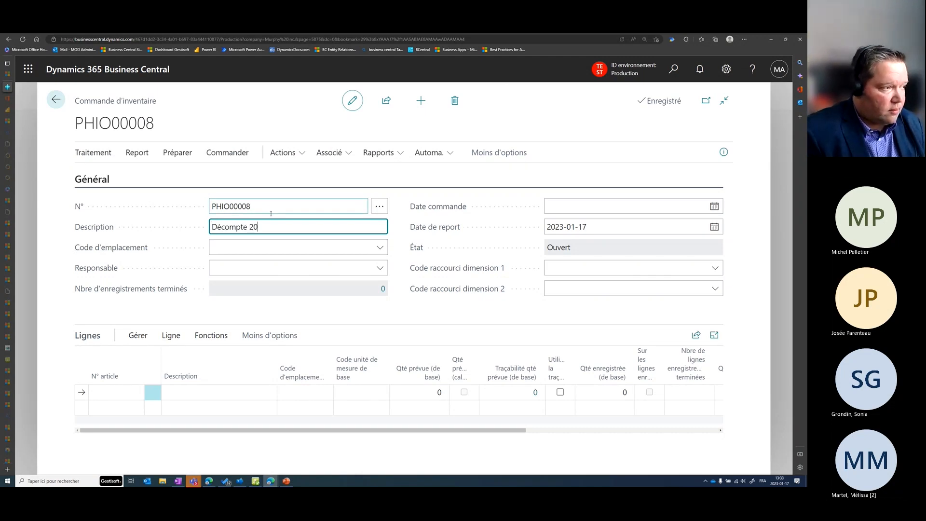
text(23)
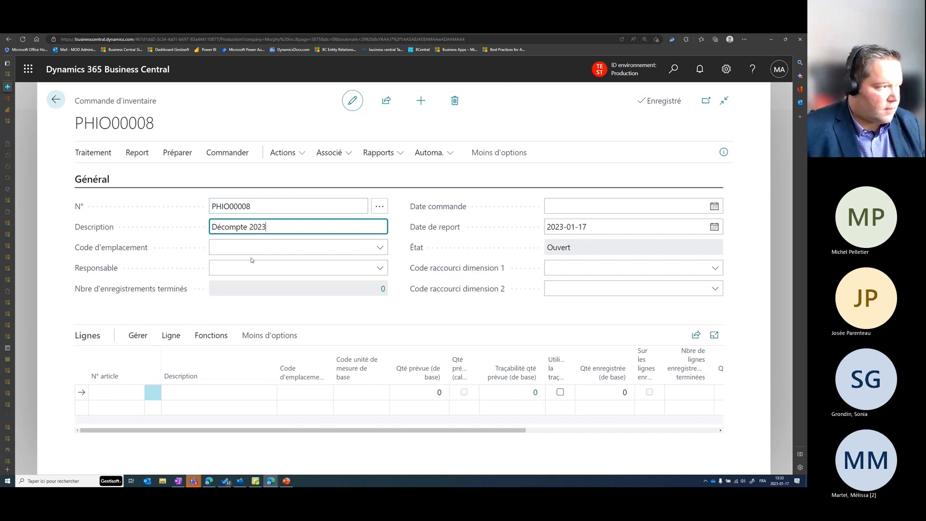
key(Tab)
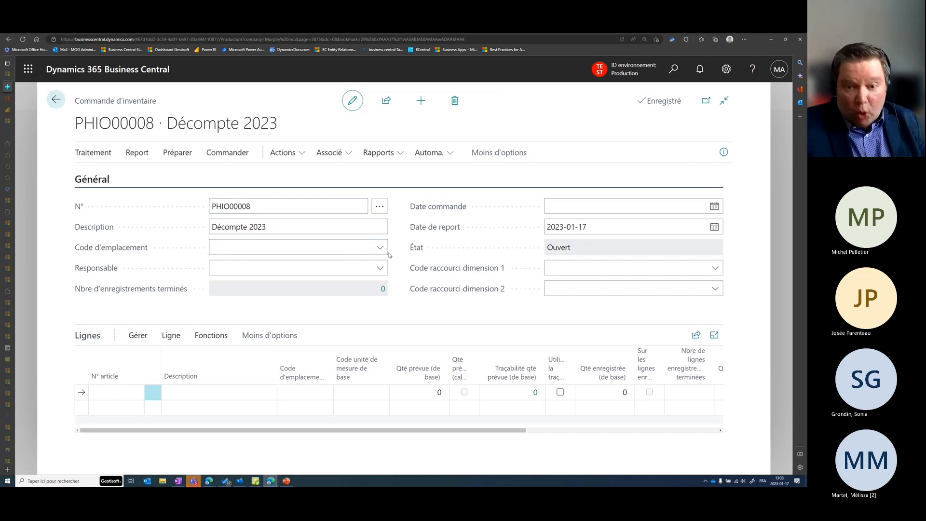
click(228, 267)
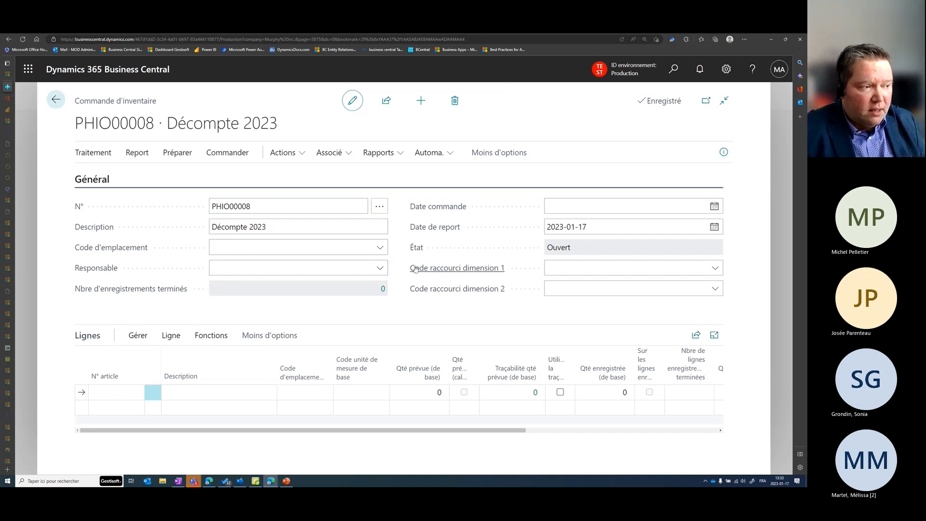
click(381, 248)
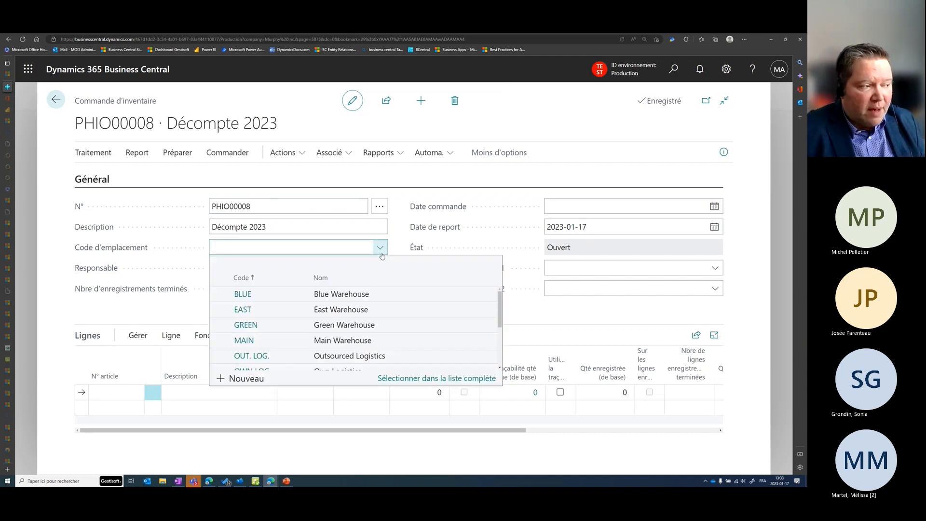
click(248, 299)
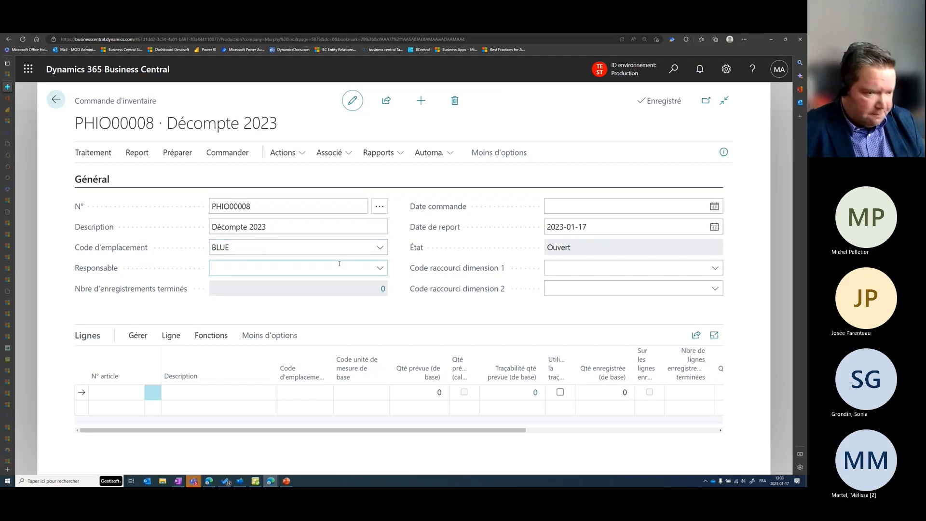
Assign employee code PM as Responsable of the inventory order and set Date commande to today, 2023-01-17.
click(178, 481)
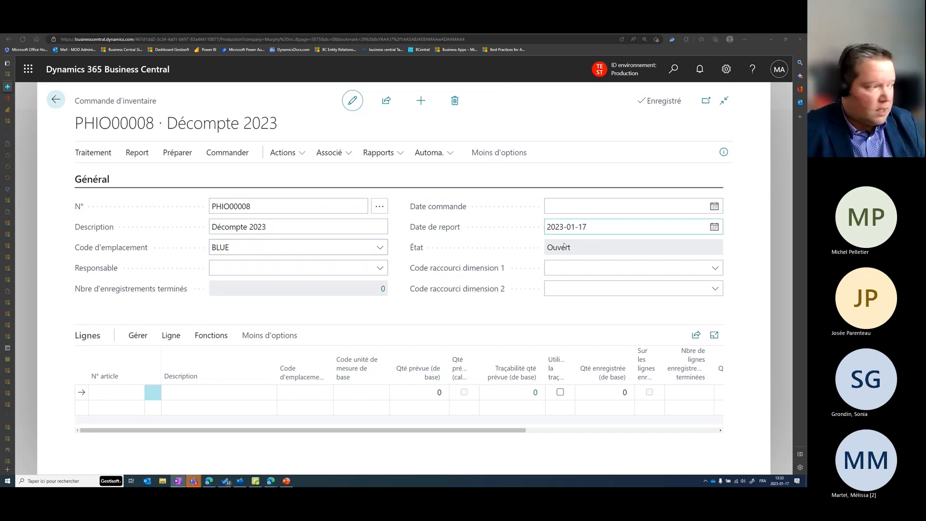
click(157, 265)
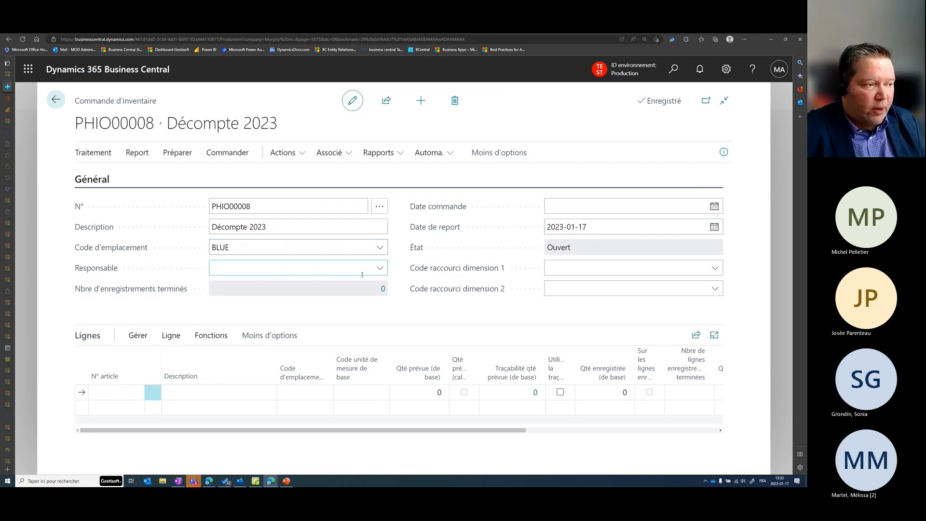
click(381, 269)
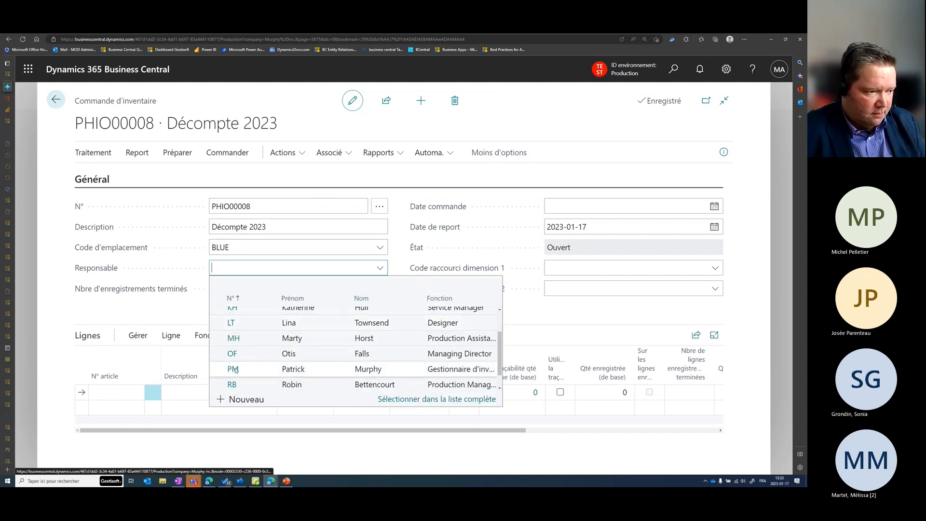
right_click(240, 370)
click(445, 320)
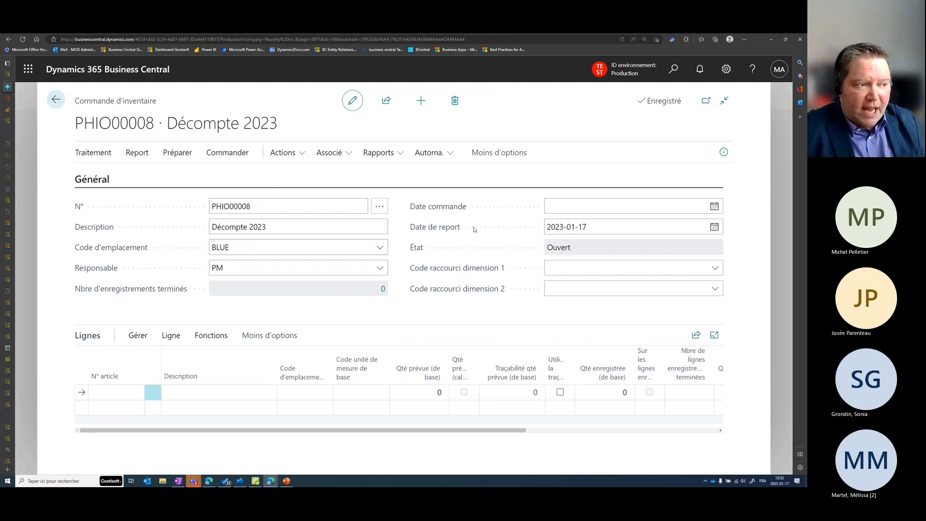
click(714, 206)
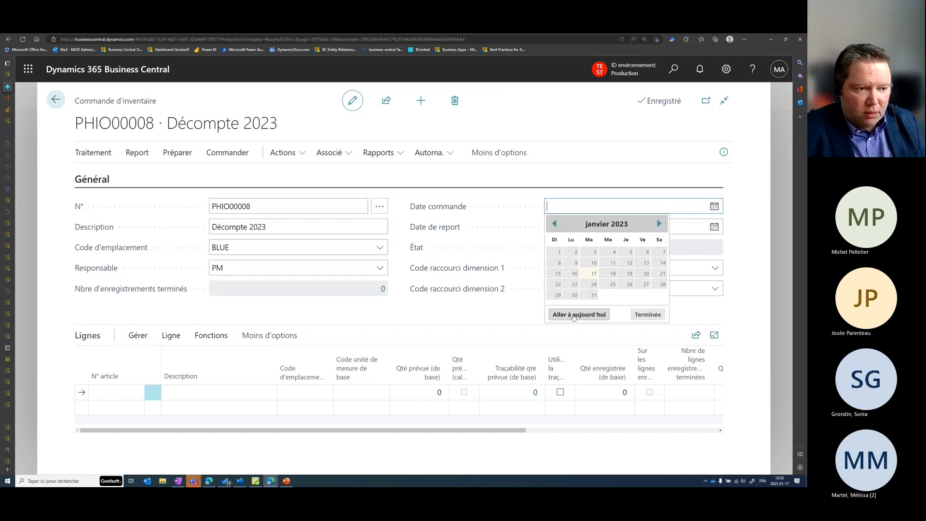
click(575, 315)
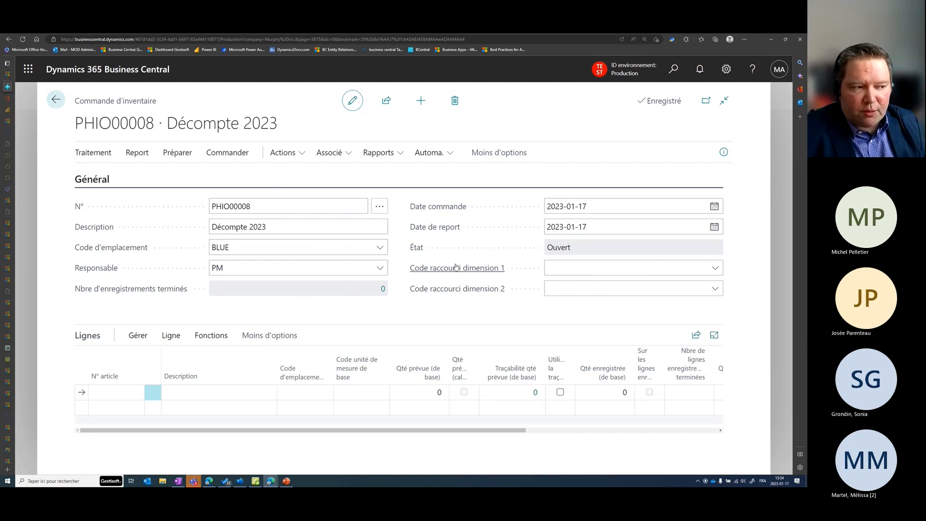
Open Calculer lignes for the inventory order and clear the article N° filter, leaving Calculer qté prévue and Articles hors inventaire enabled.
mouse_move(454, 274)
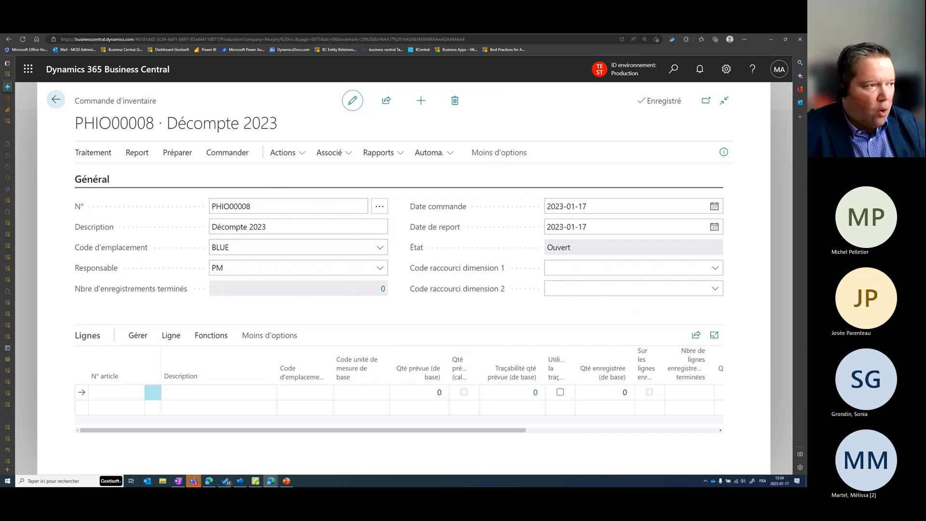
mouse_move(214, 371)
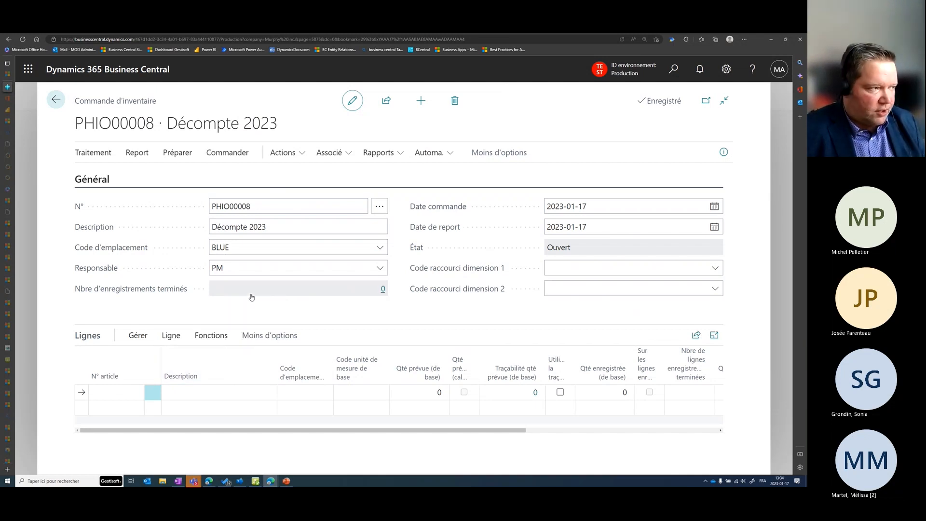
click(178, 151)
click(188, 175)
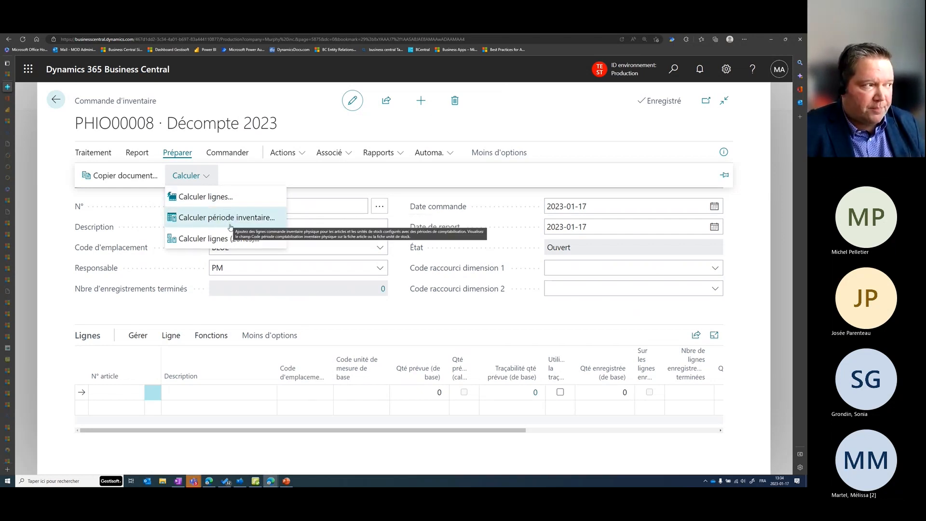
click(222, 198)
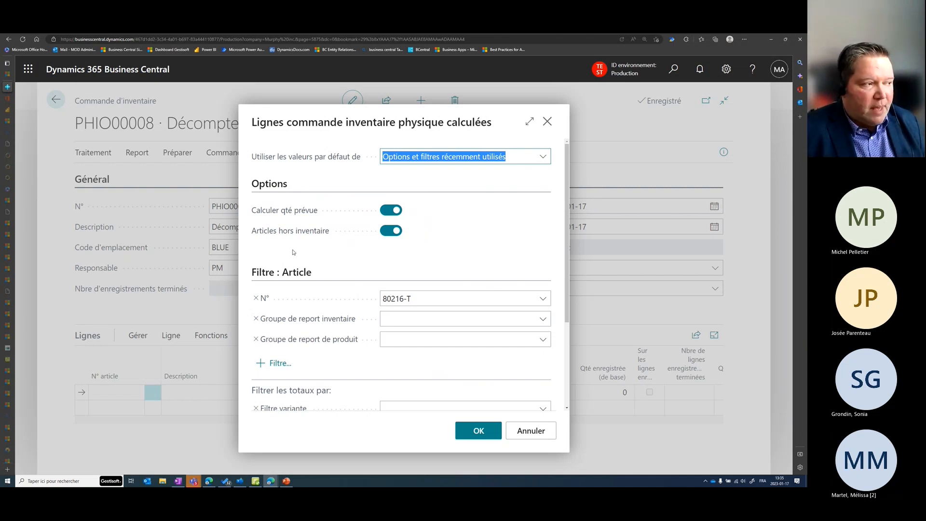
mouse_move(300, 233)
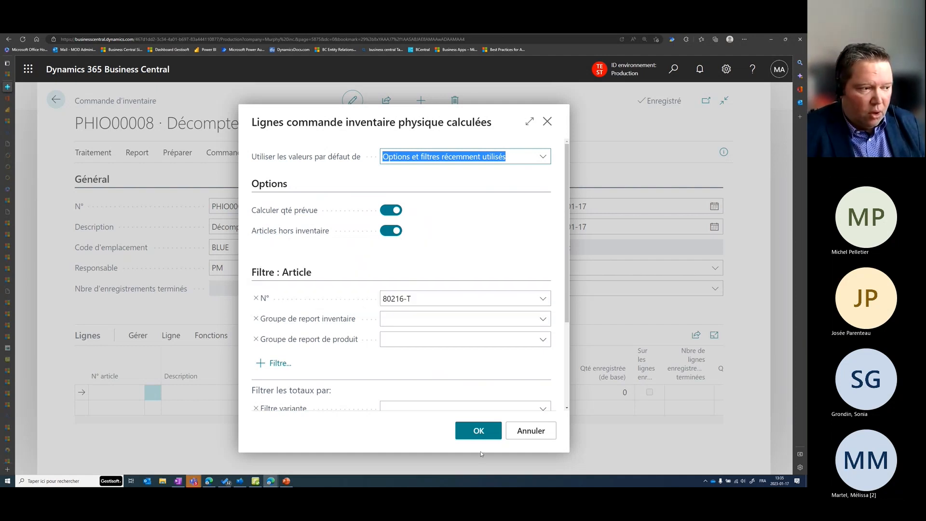
click(425, 300)
key(Delete)
scroll(458, 319, down, 1)
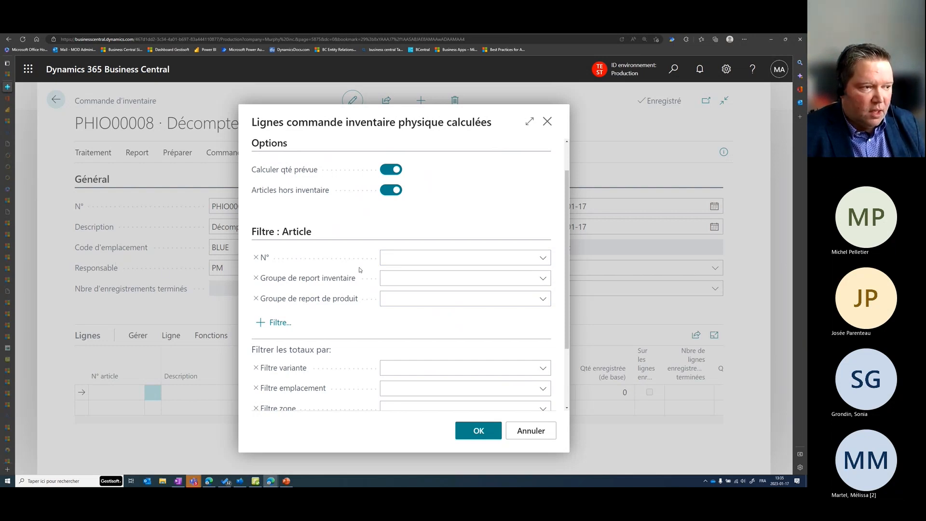
click(450, 259)
click(543, 258)
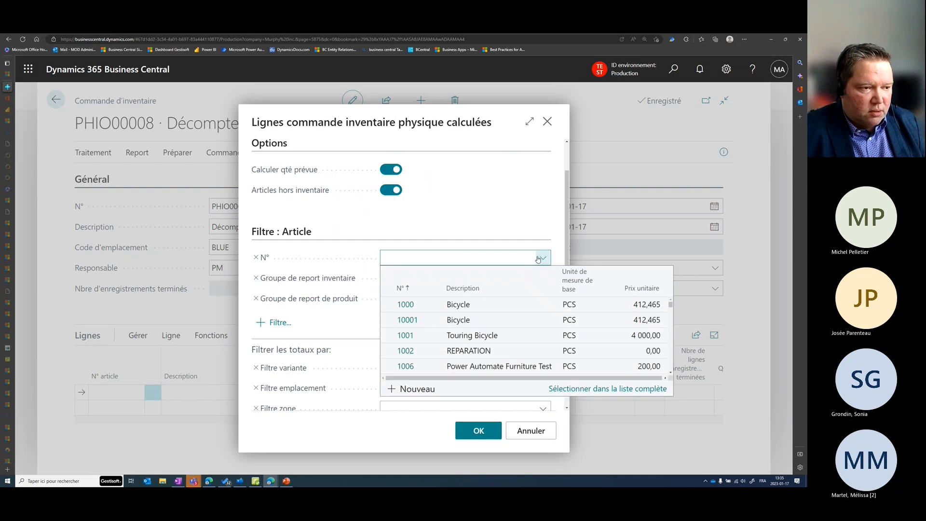
click(432, 234)
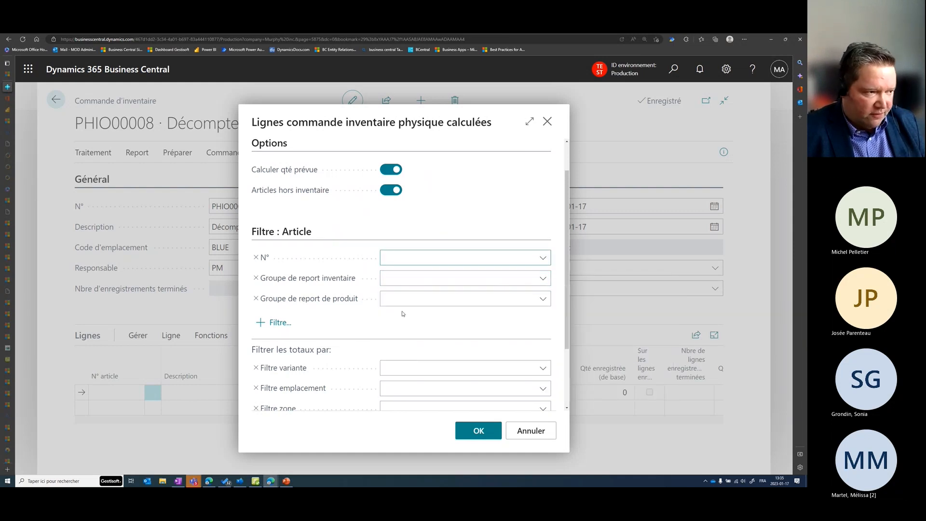
Examine which additional item filter fields can be added under Filtre : Article, and close the field list without choosing one.
scroll(412, 327, down, 1)
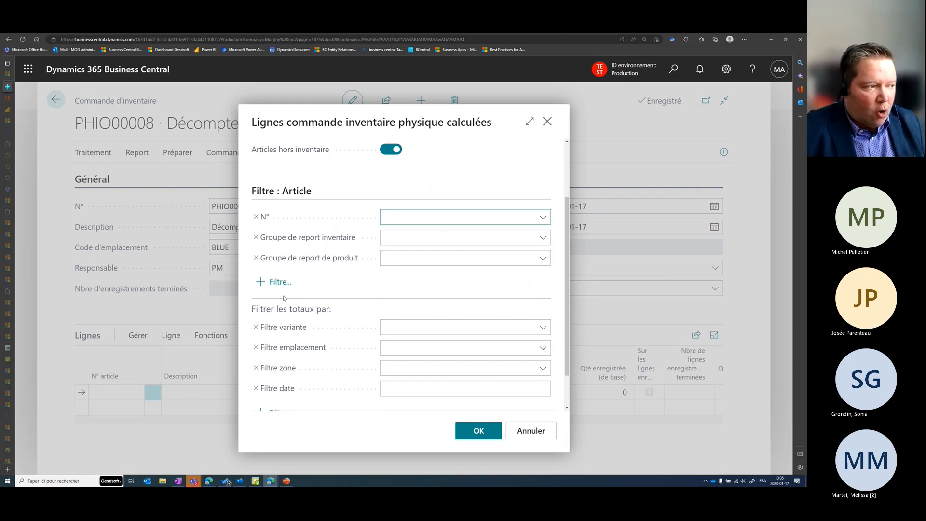
click(273, 282)
scroll(378, 213, down, 5)
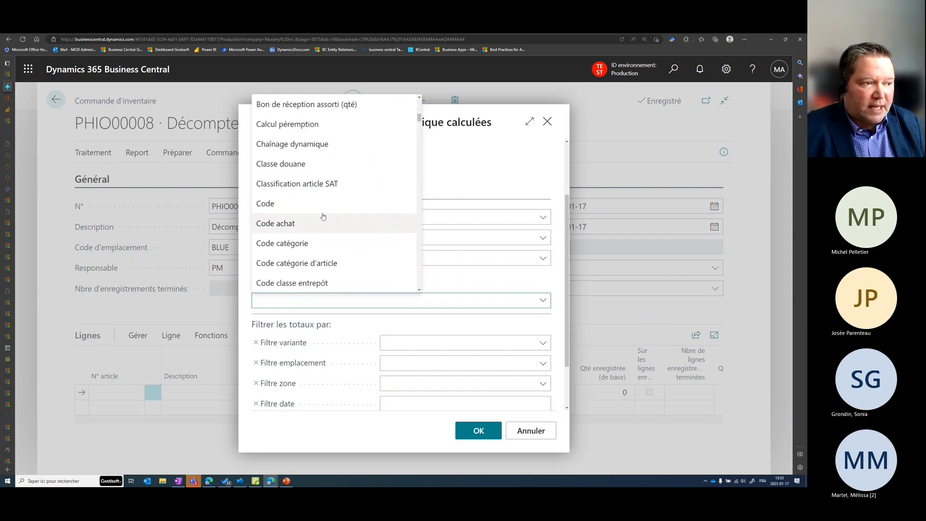
scroll(323, 217, down, 8)
scroll(334, 243, down, 3)
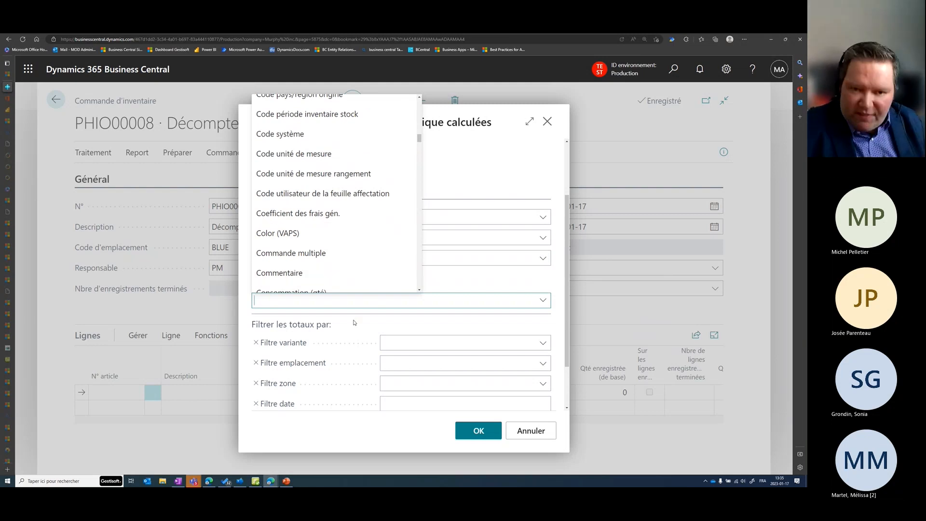
scroll(343, 217, up, 3)
scroll(329, 203, up, 8)
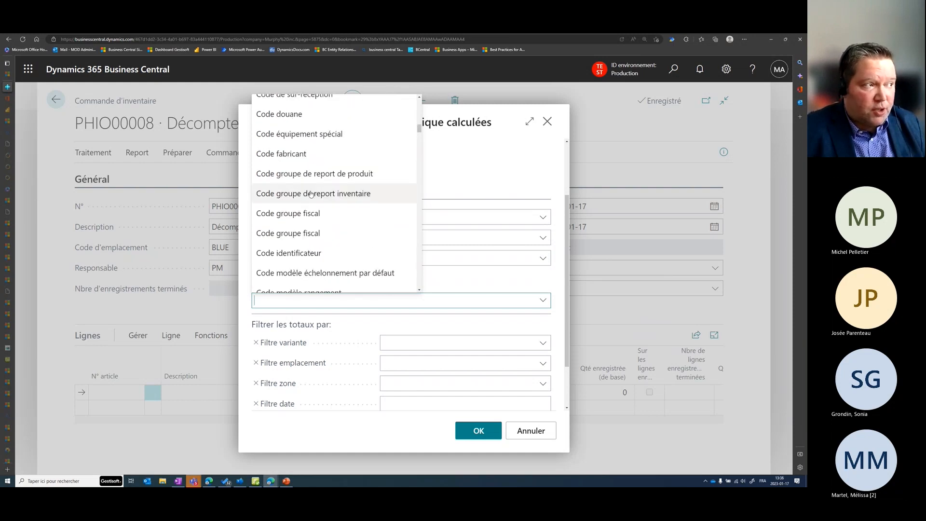
scroll(312, 147, up, 3)
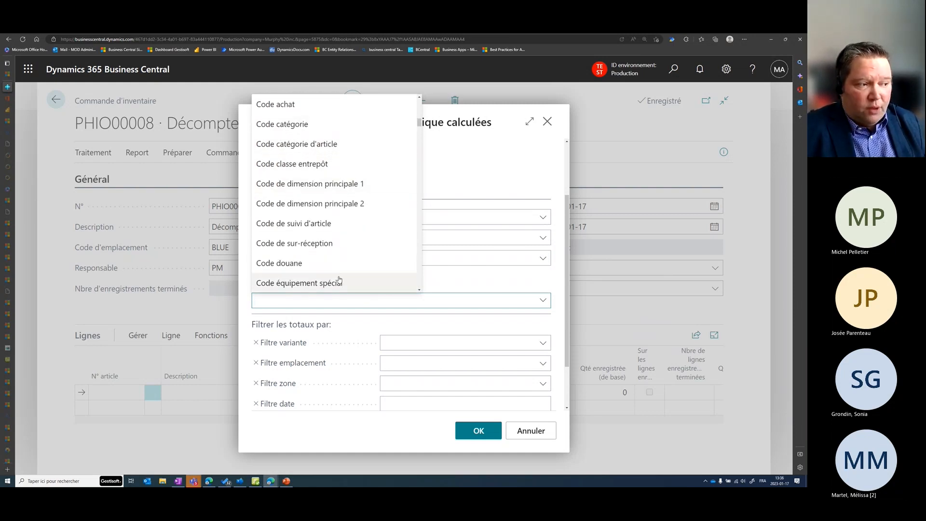
click(499, 271)
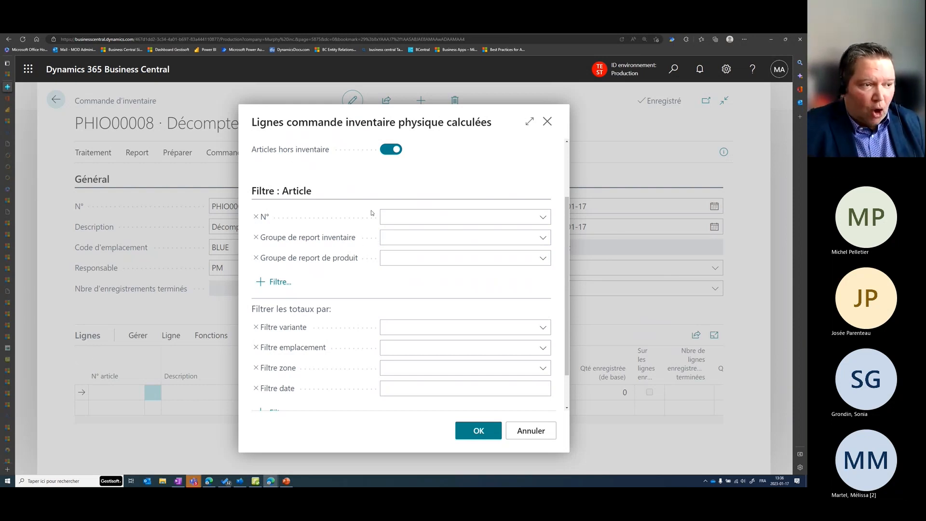
Calculate the inventory order lines for BLUE with all item filters left empty, and acknowledge the result.
scroll(290, 205, up, 3)
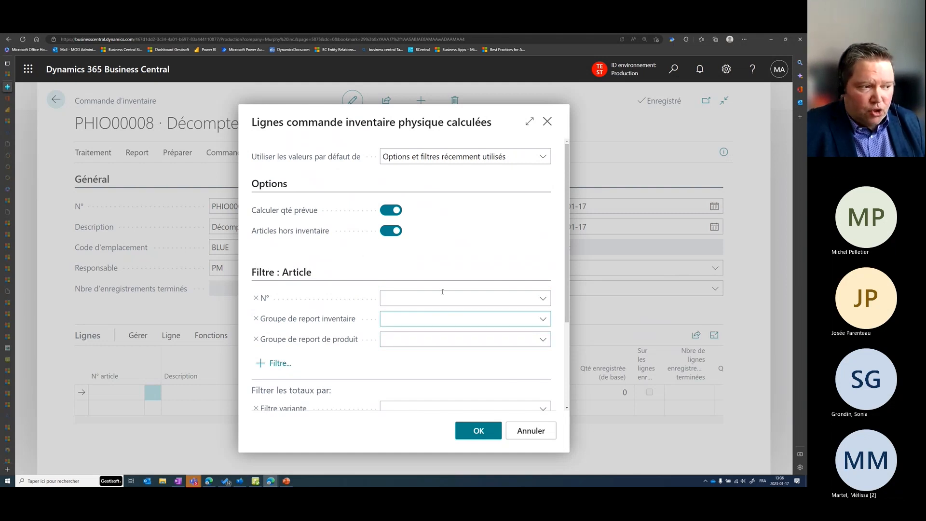
scroll(442, 292, down, 3)
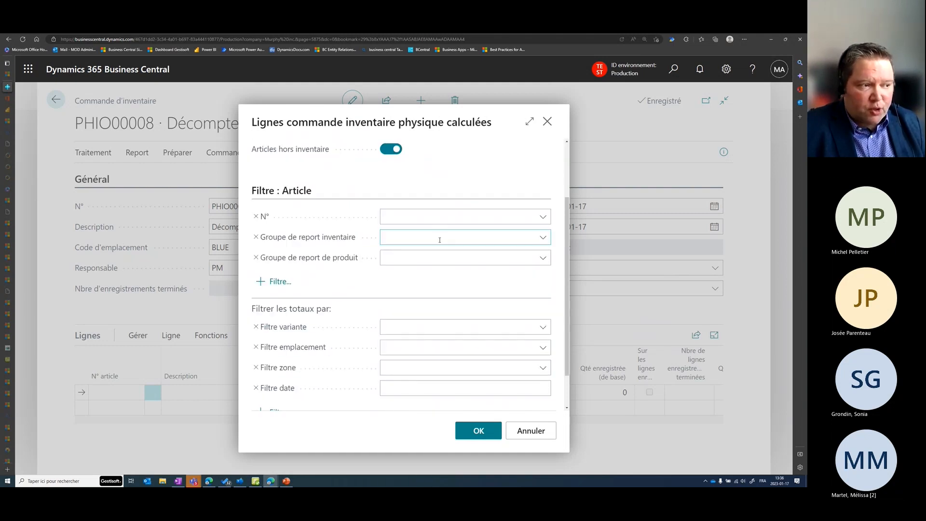
click(492, 435)
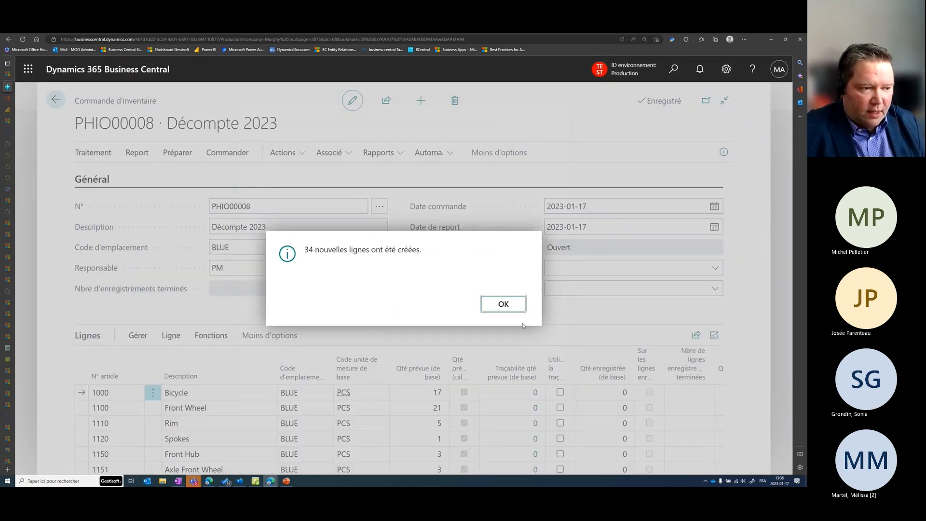
click(505, 308)
Review the calculated item lines and their expected quantities through to the end of the list.
scroll(223, 395, down, 2)
scroll(224, 396, down, 7)
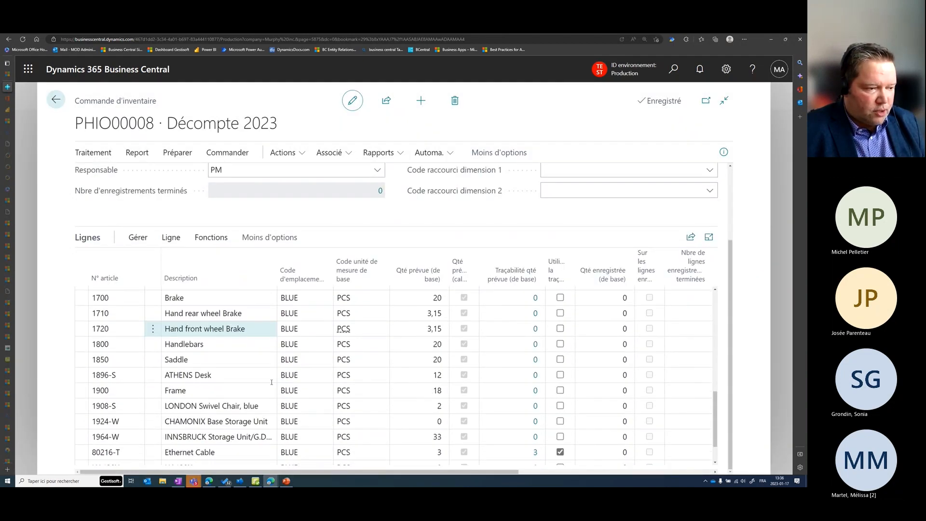
scroll(271, 382, down, 2)
click(436, 401)
scroll(370, 383, up, 10)
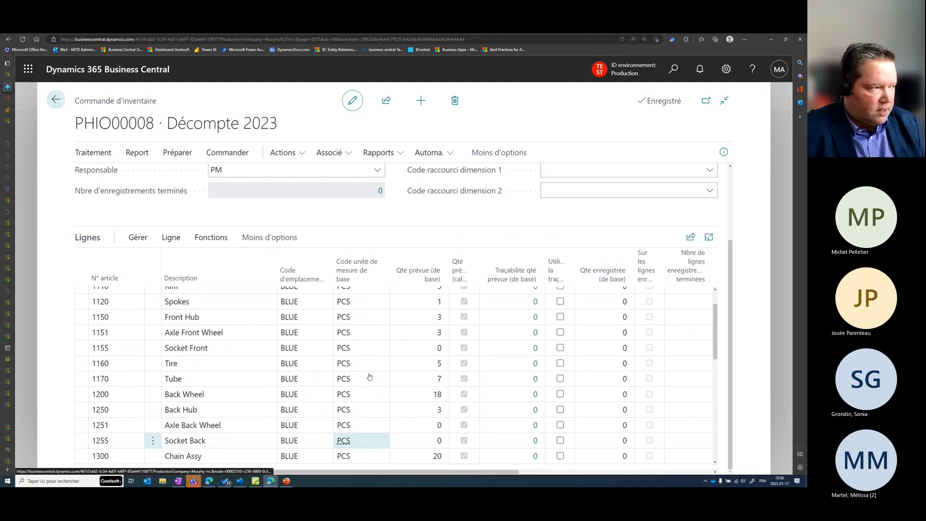
scroll(47, 368, down, 2)
scroll(80, 425, down, 12)
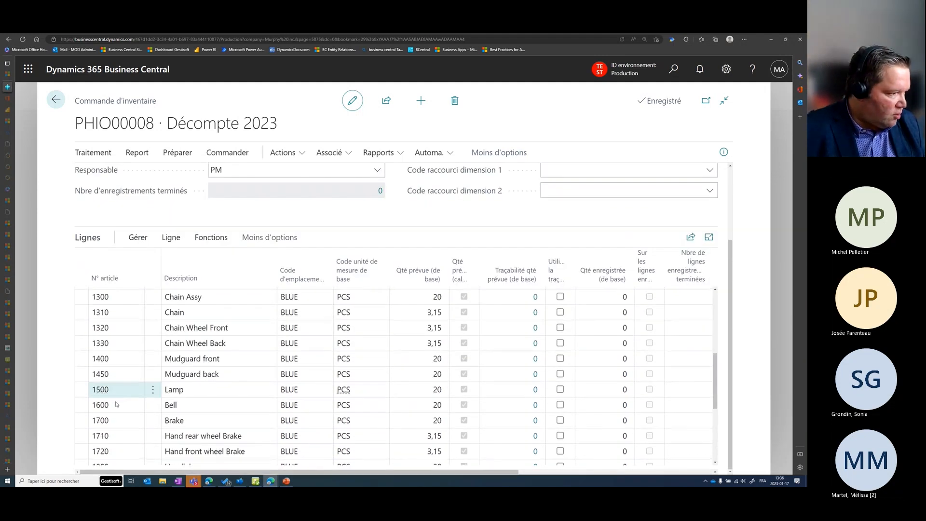
Select all lines of the inventory order and delete them.
shift+click(80, 444)
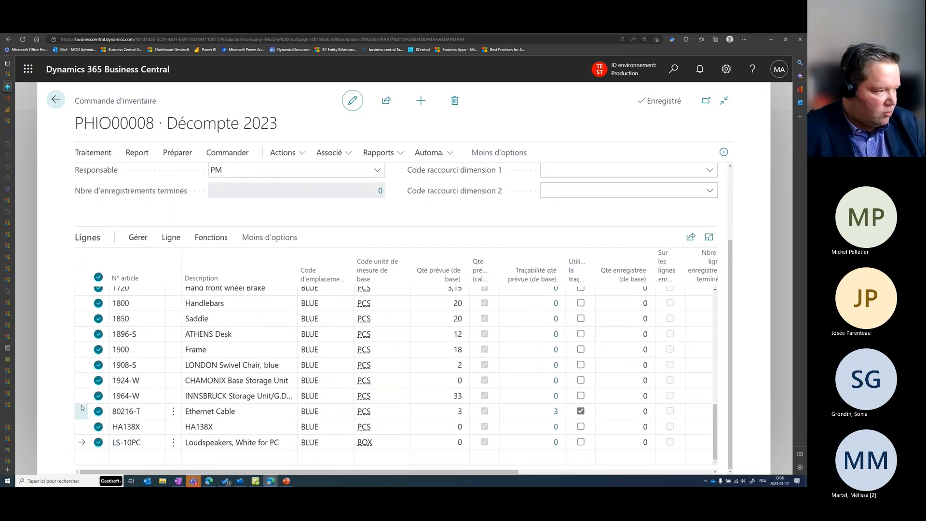
click(137, 238)
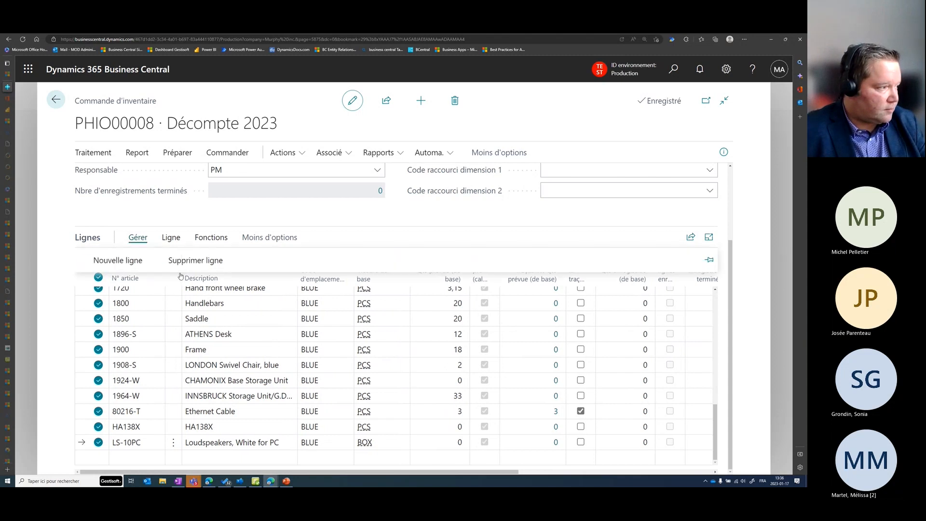
click(139, 266)
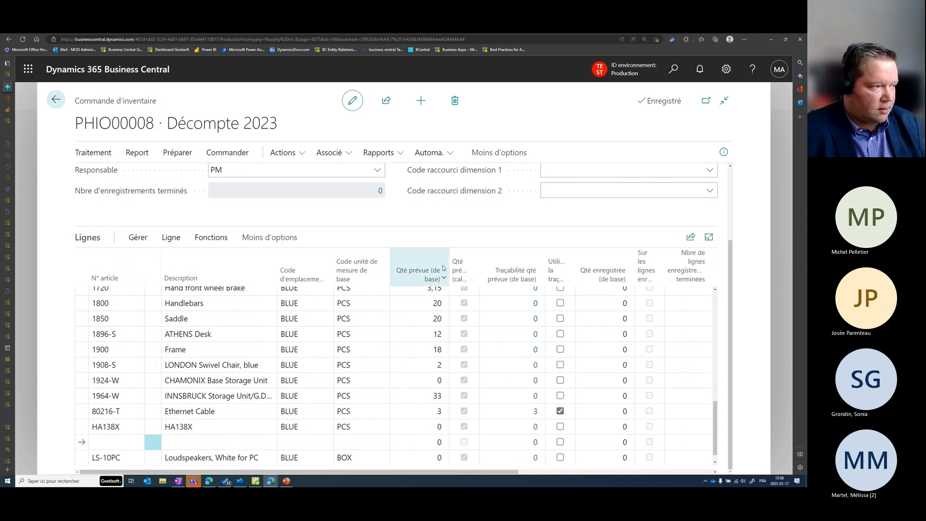
click(142, 240)
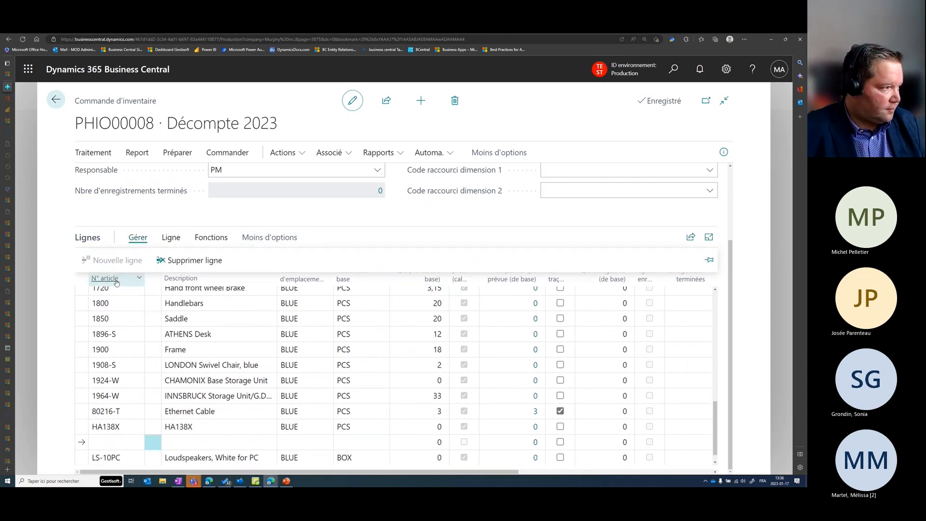
click(85, 310)
key(ctrl+a)
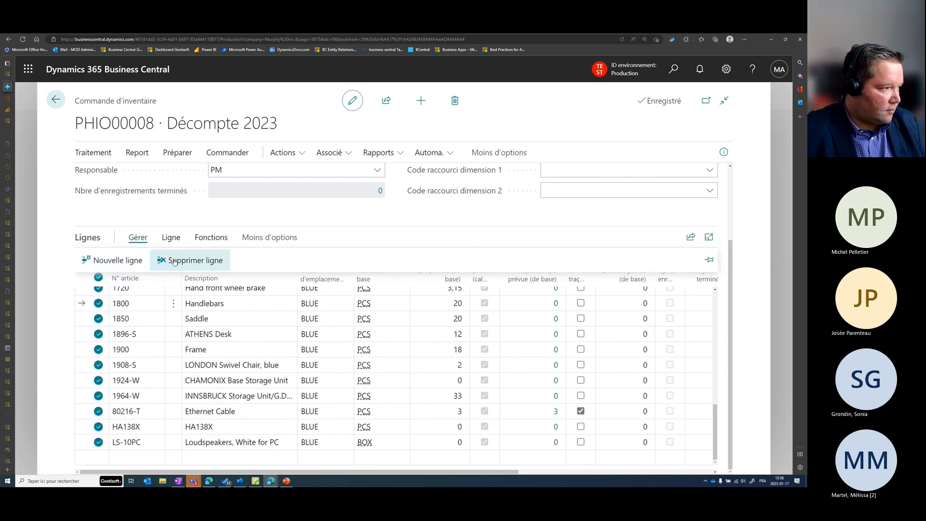
click(178, 259)
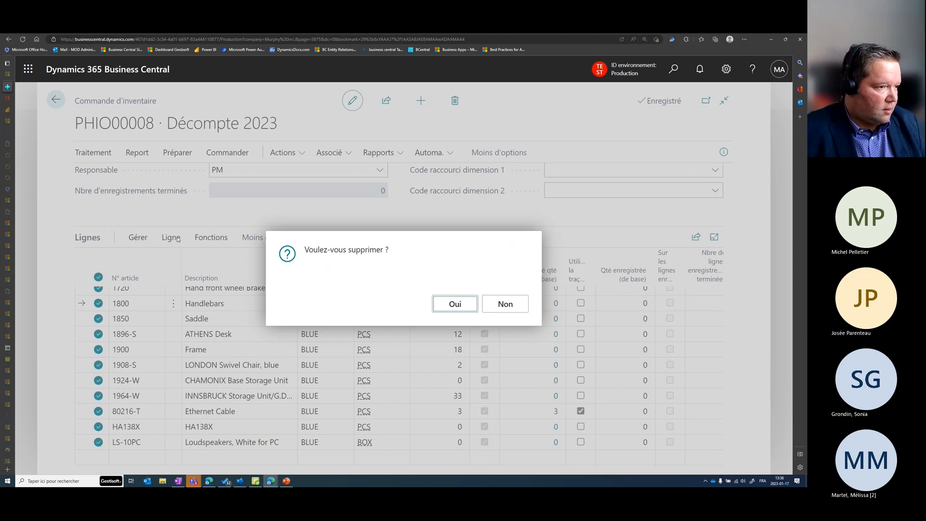
key(Return)
Calculate the inventory order lines with the article N° filter set to 1000..1200, and acknowledge the result.
click(177, 153)
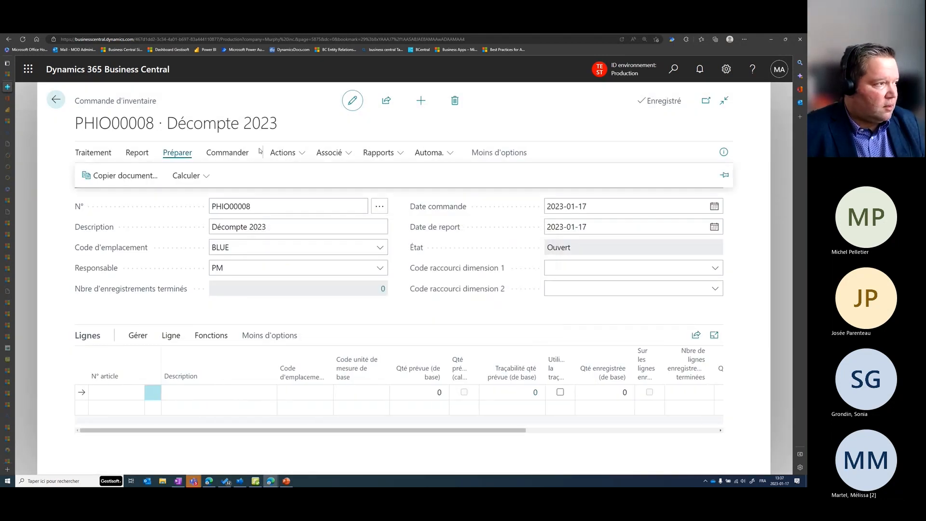
click(193, 176)
click(246, 199)
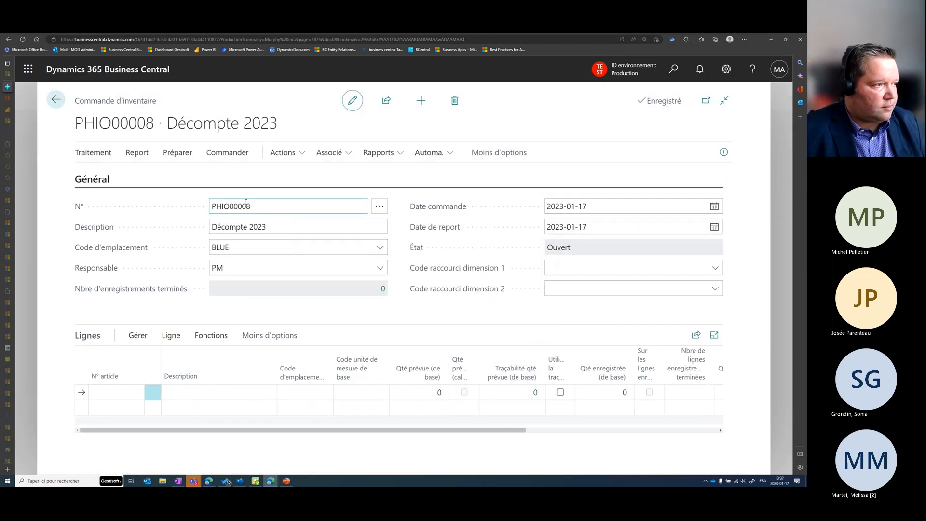
click(431, 297)
text(1000)
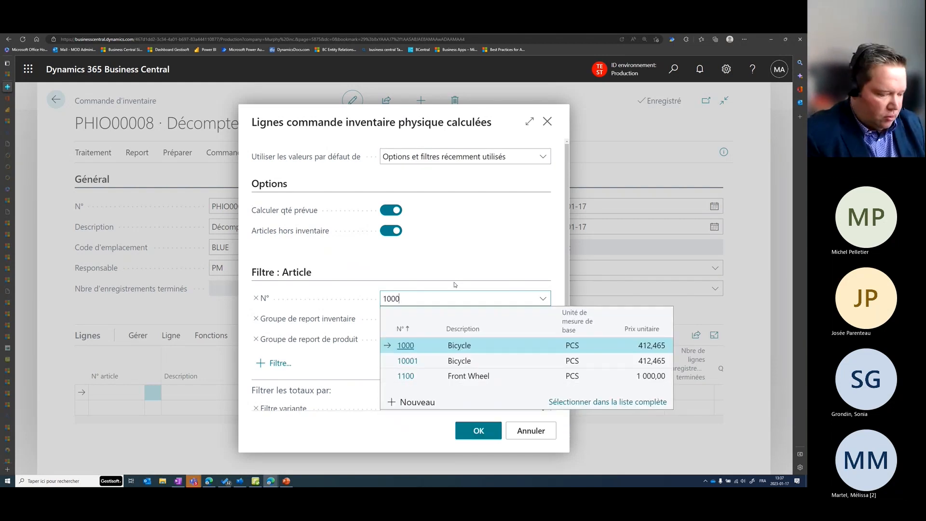
text(..)
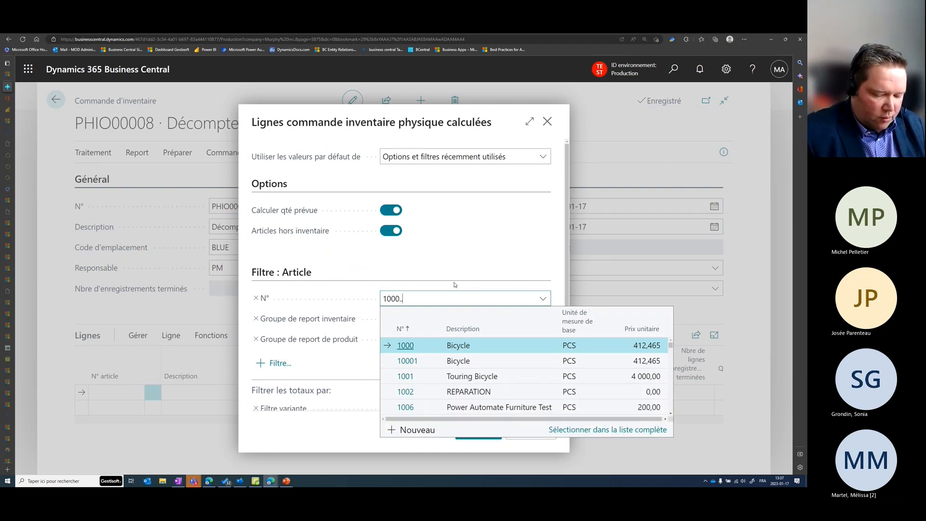
text(1200)
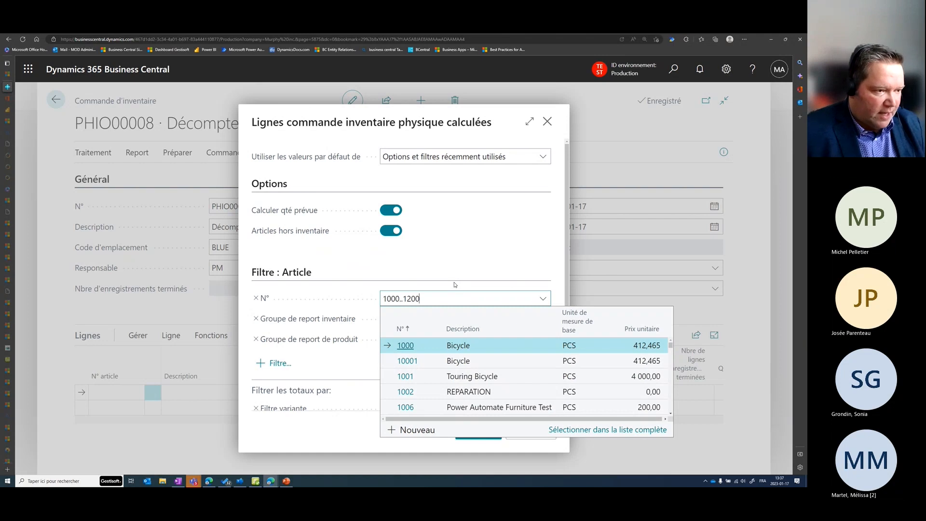
click(478, 262)
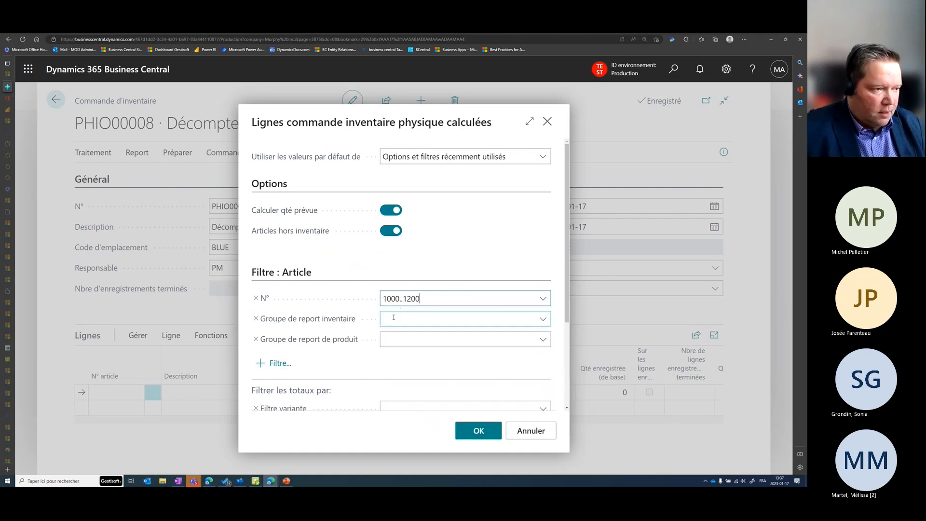
scroll(394, 317, down, 2)
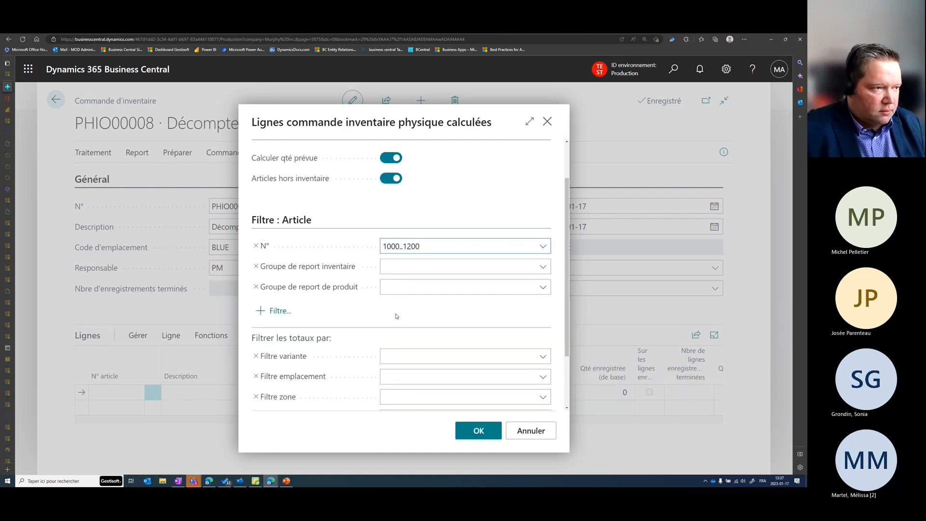
click(487, 432)
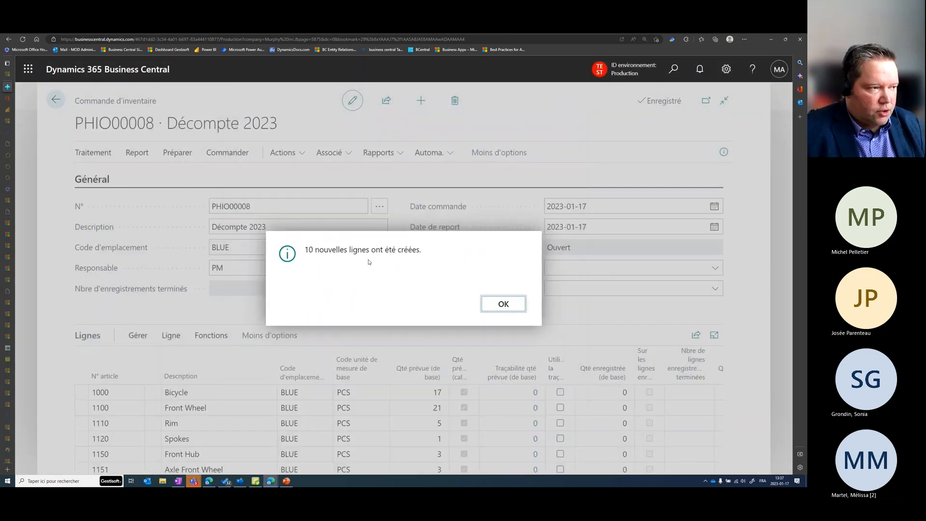
click(504, 304)
scroll(433, 270, down, 2)
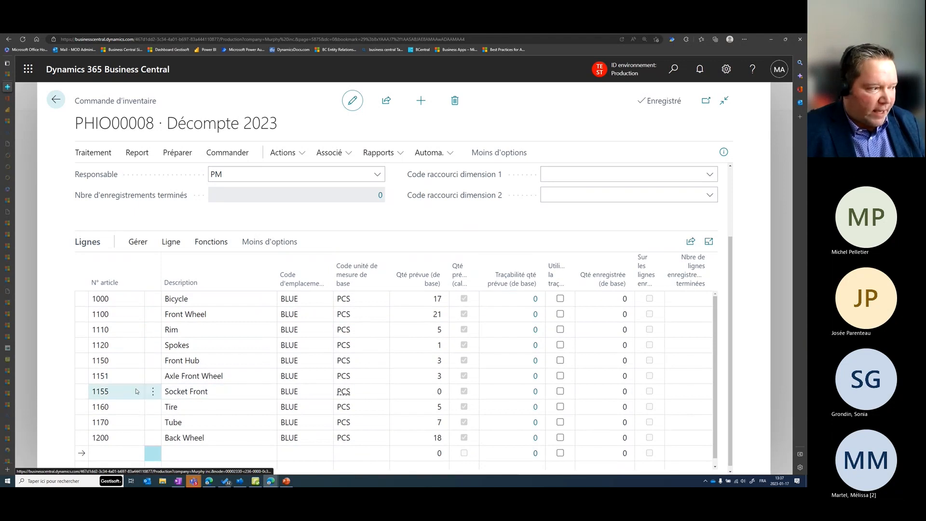
Calculate an additional order line with the article N° filter set to the Ethernet Cable item 80216-T, and acknowledge the result.
click(180, 153)
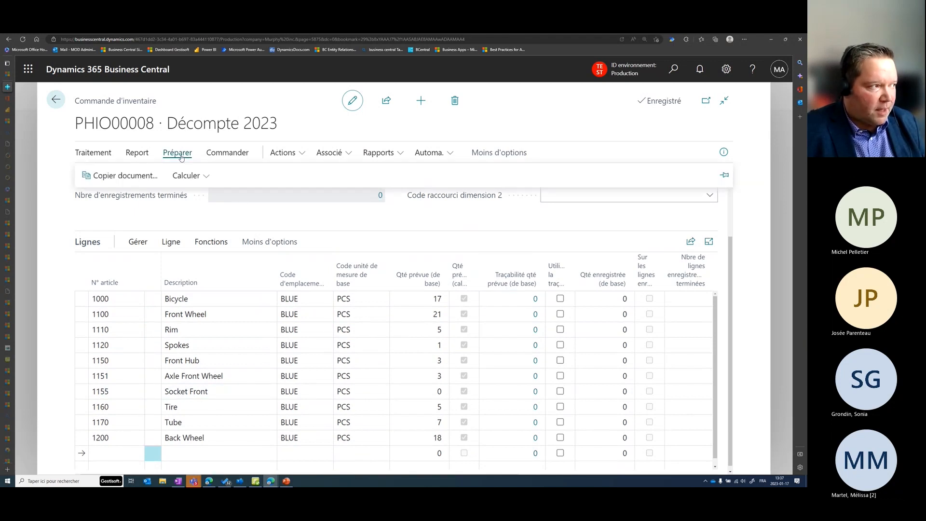
click(189, 176)
click(241, 199)
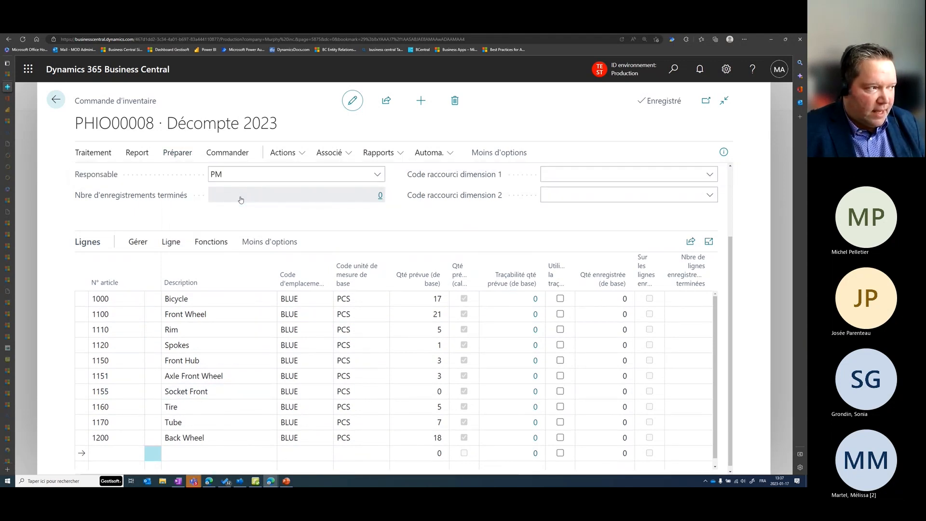
click(474, 298)
text(ethernet)
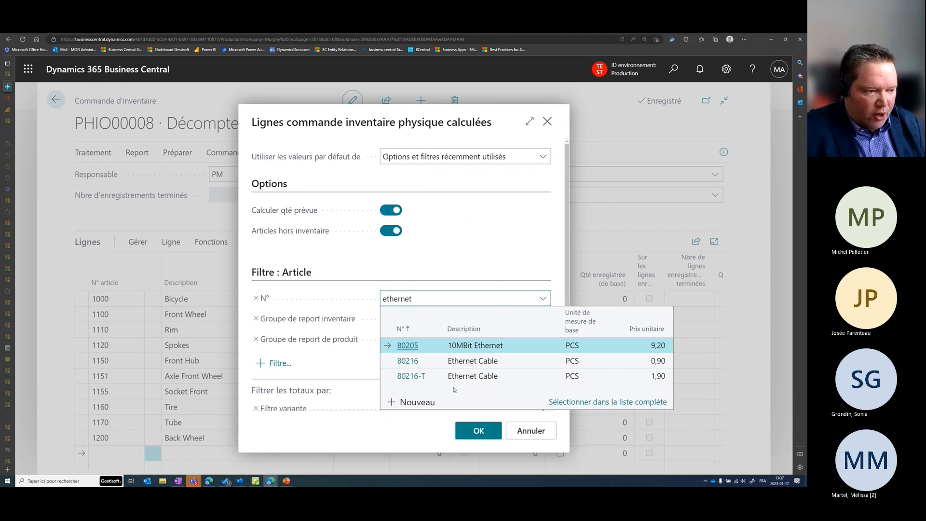
click(495, 375)
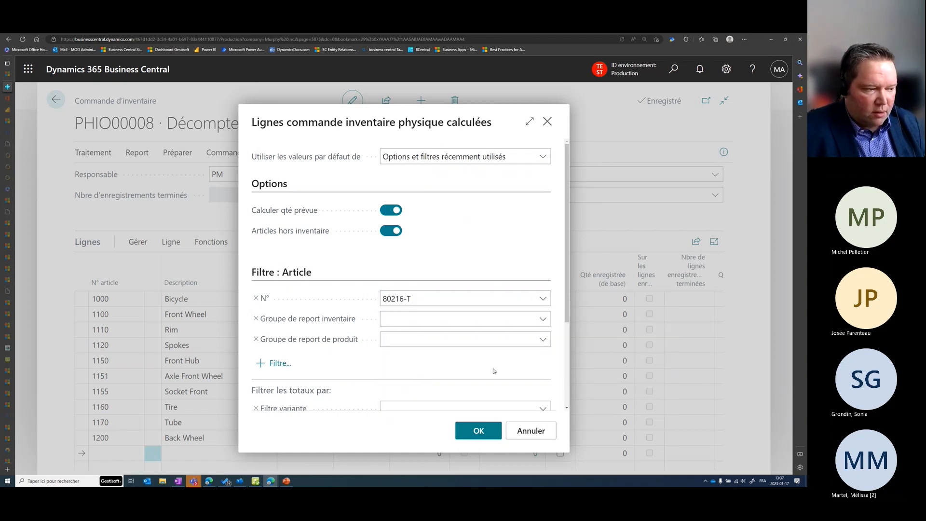
scroll(425, 342, down, 3)
scroll(436, 306, up, 3)
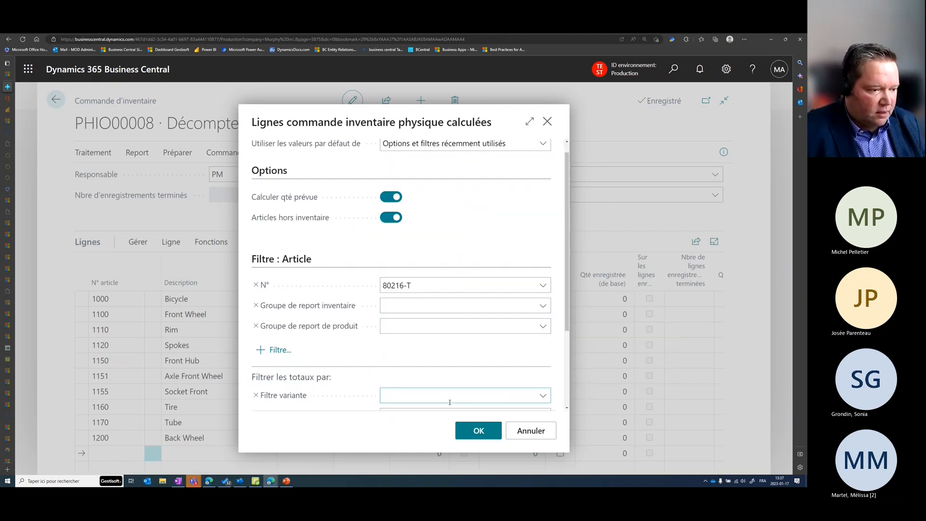
click(477, 430)
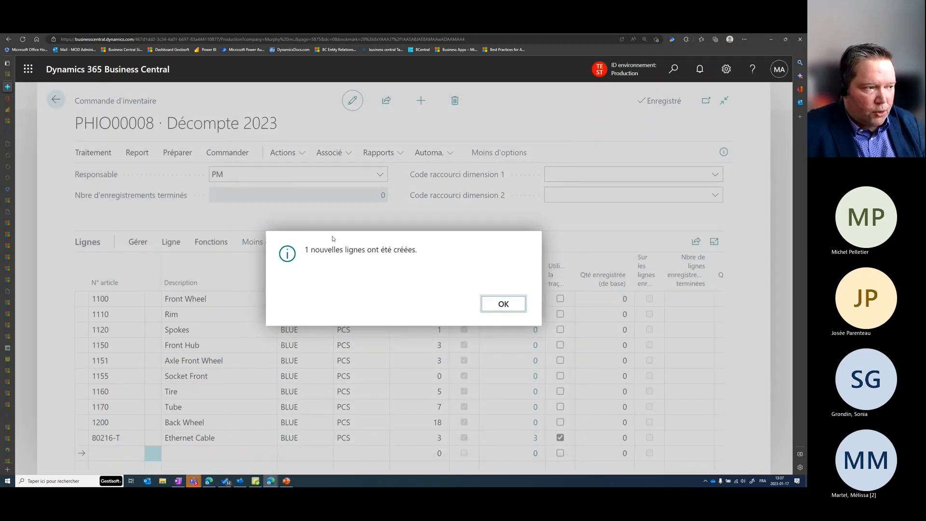
click(501, 303)
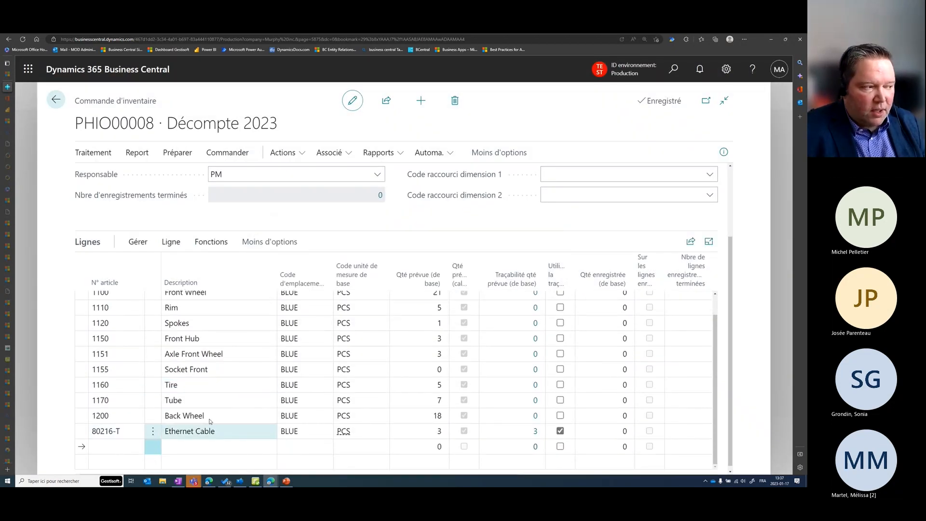
scroll(217, 386, up, 1)
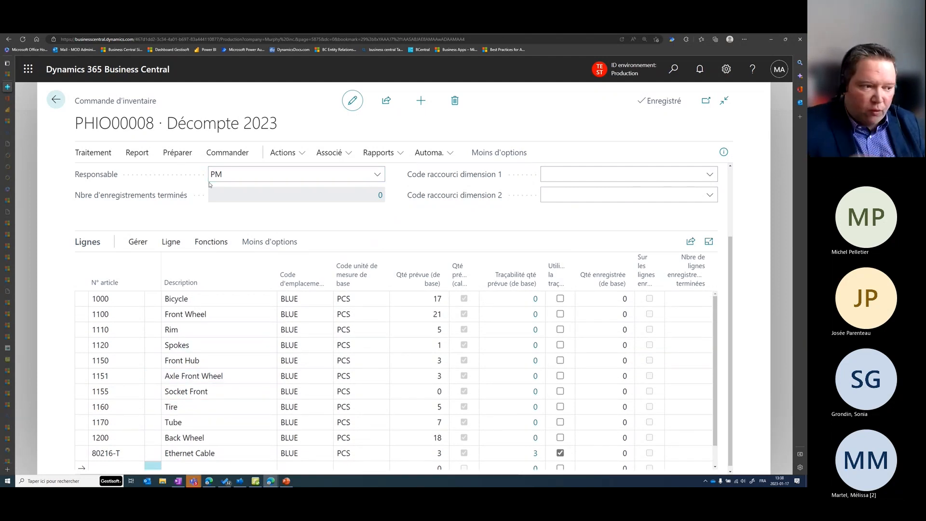
Review the order lines for items 1000 to 1200 and 80216-T, checking their locations, expected quantities, tracked quantities and item tracking settings.
scroll(130, 289, down, 1)
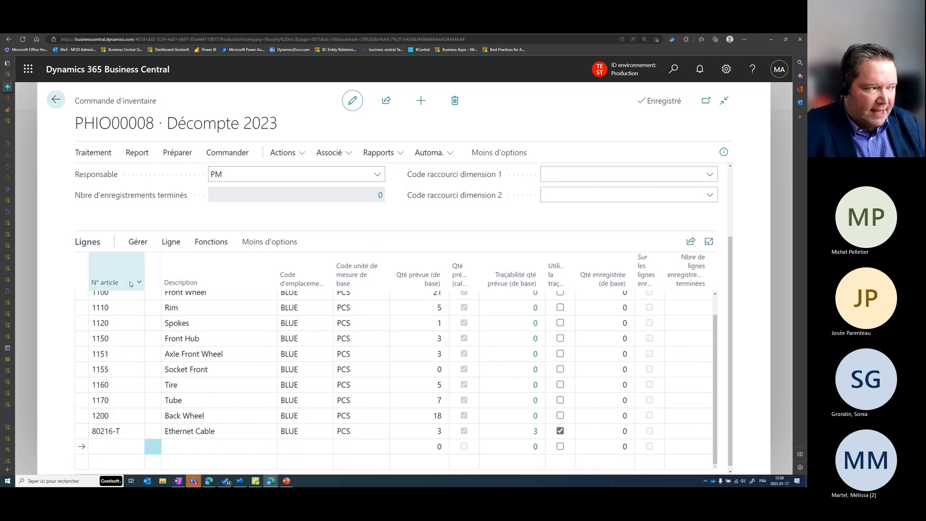
scroll(210, 328, up, 1)
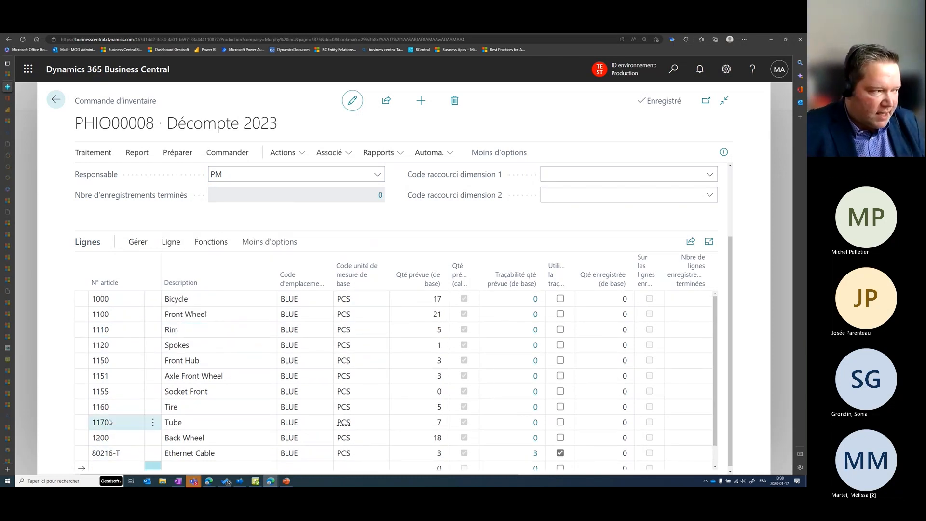
scroll(169, 386, down, 1)
right_click(194, 419)
click(82, 424)
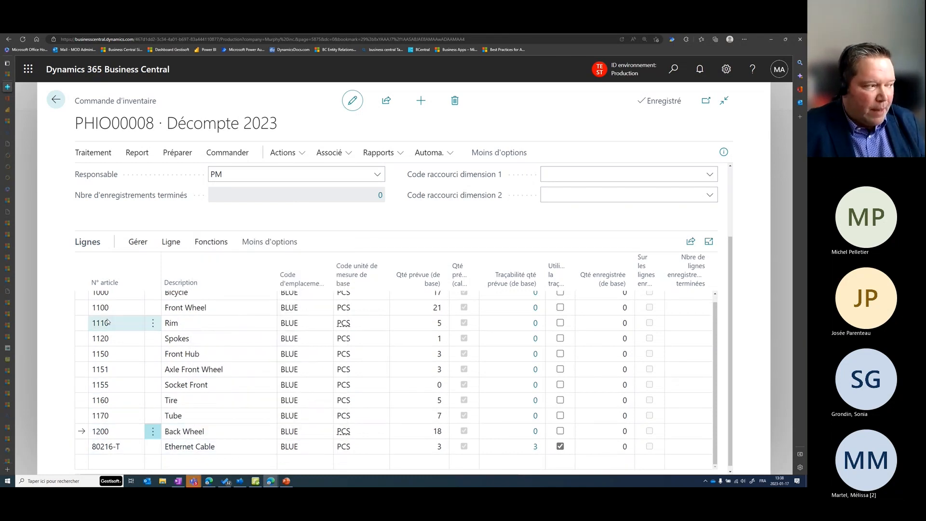
scroll(154, 323, up, 1)
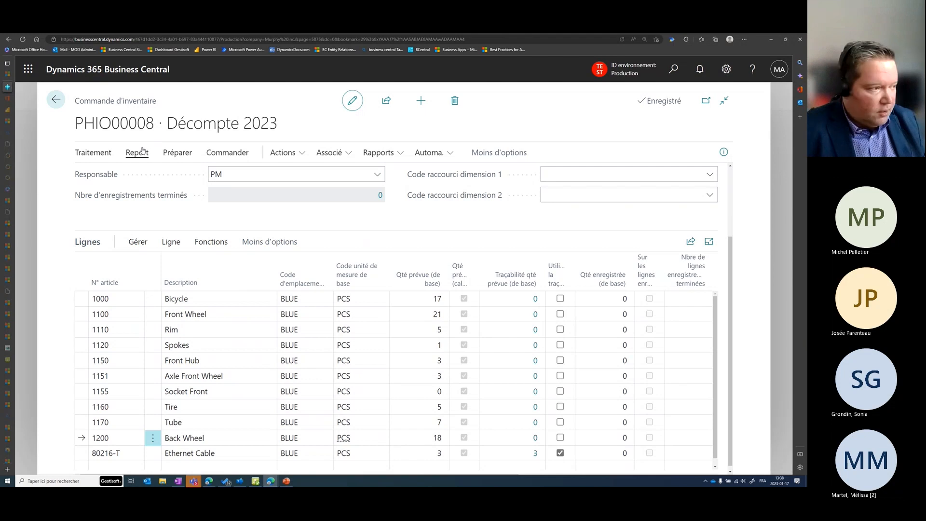
scroll(162, 326, down, 1)
scroll(164, 325, up, 1)
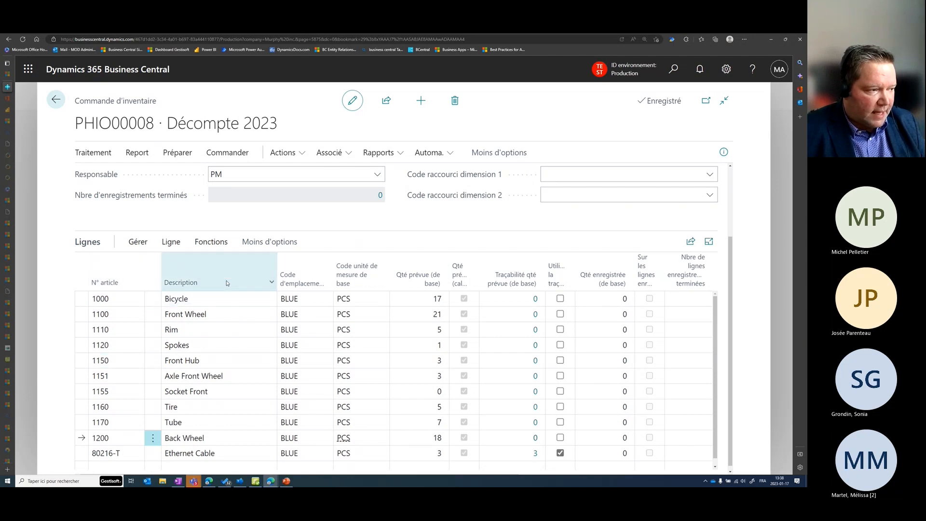
scroll(306, 309, down, 1)
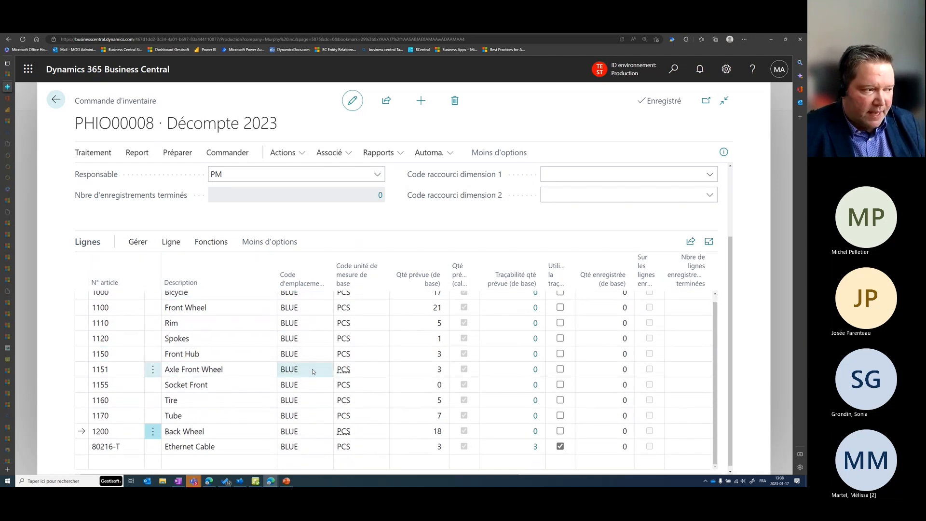
scroll(313, 372, up, 1)
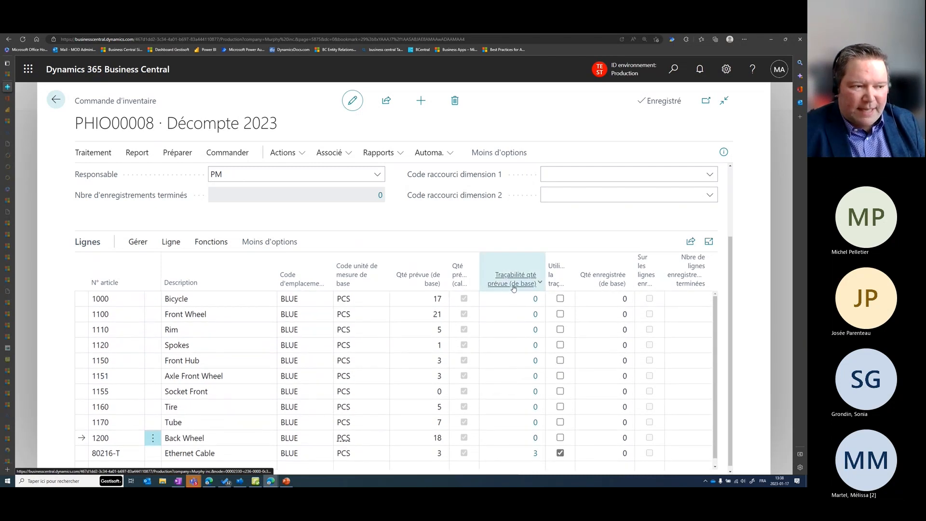
scroll(571, 316, down, 2)
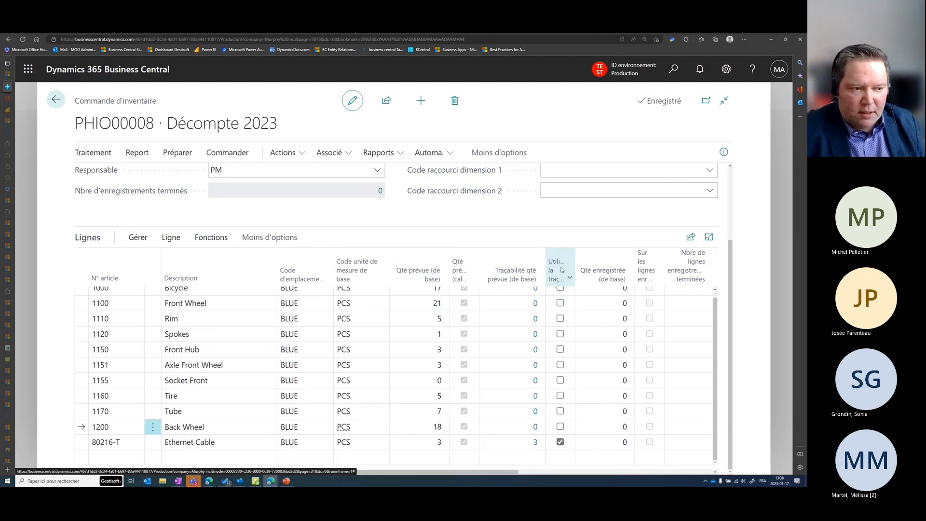
scroll(561, 289, up, 1)
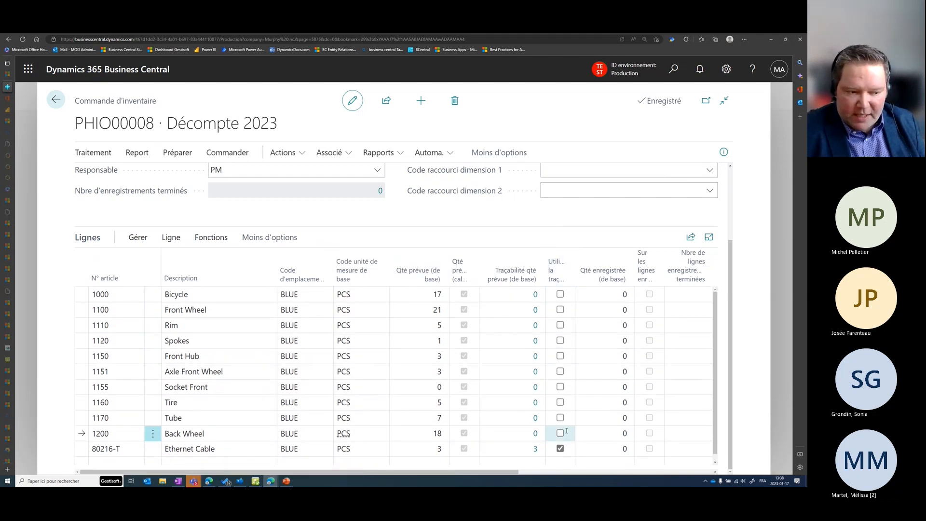
scroll(560, 440, down, 1)
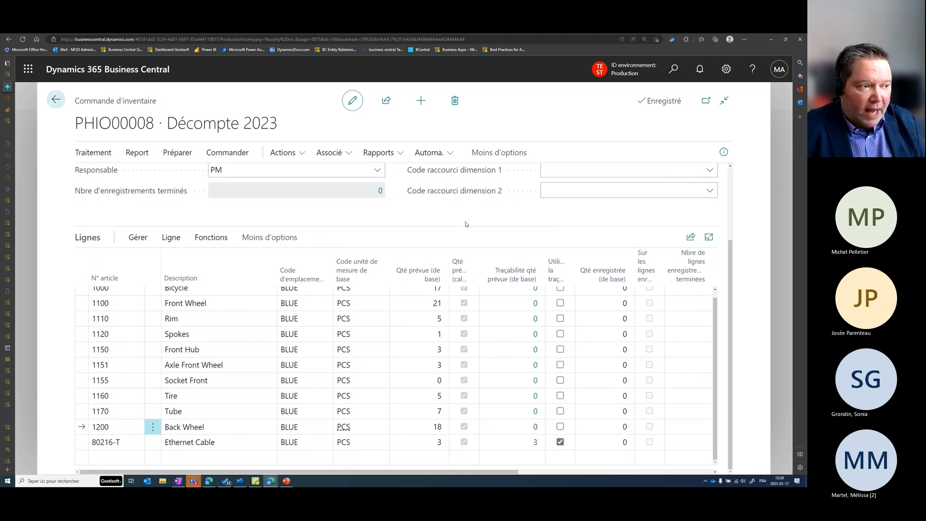
scroll(466, 220, up, 2)
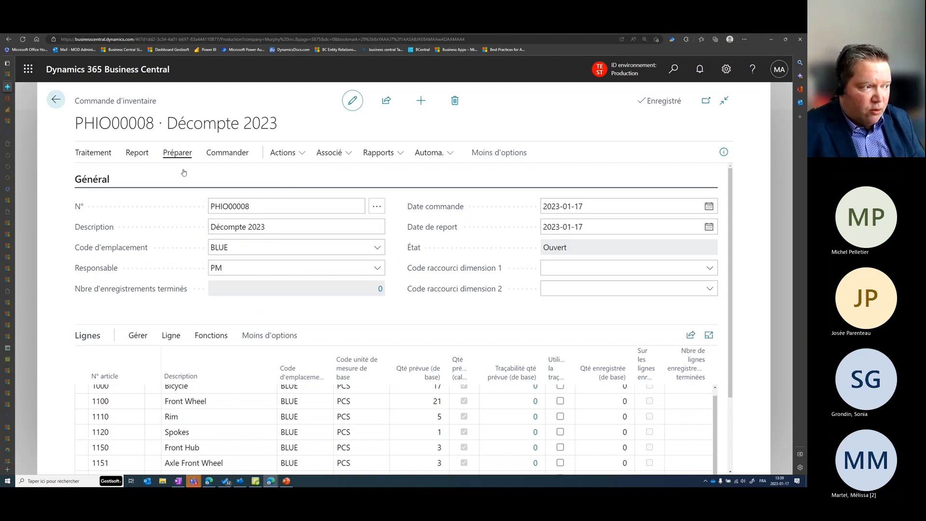
Switch to PowerPoint to view the slide diagramming an inventory order split into several recordings, and return to the Business Central order.
scroll(120, 405, down, 2)
scroll(123, 361, up, 1)
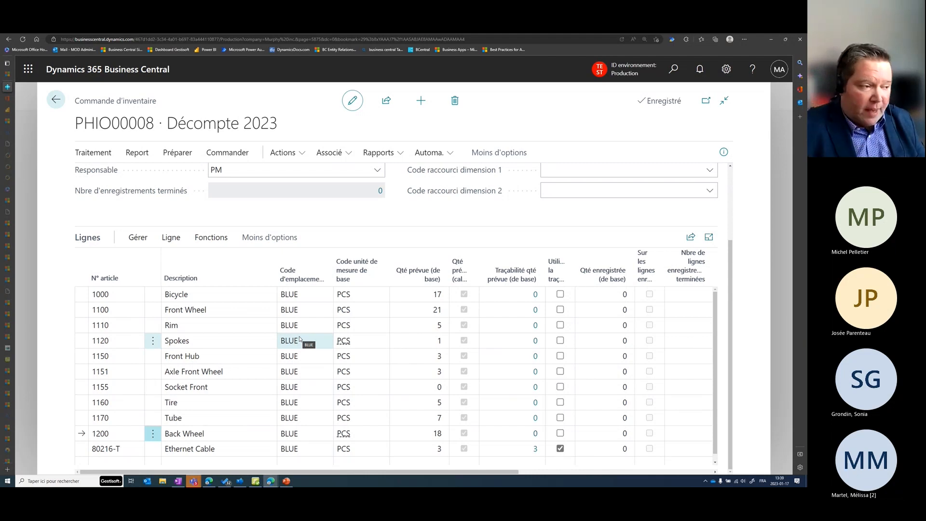
click(290, 477)
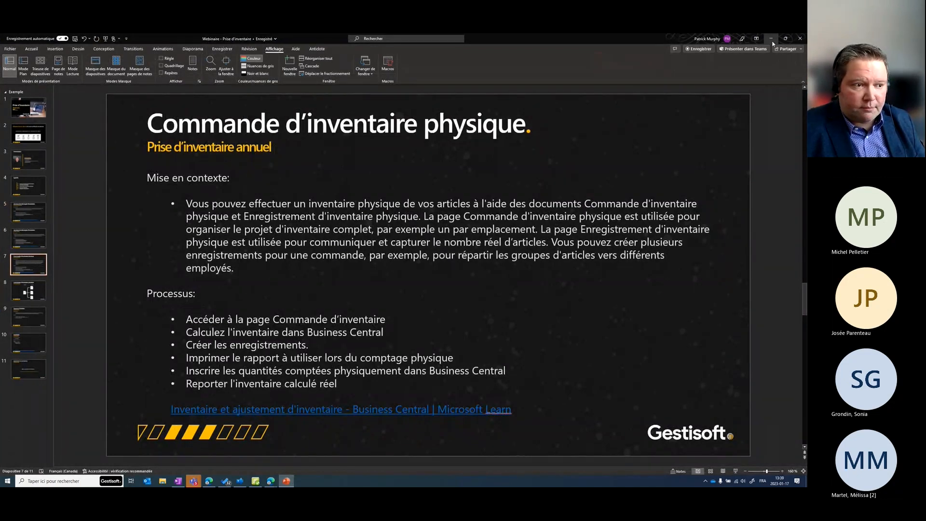
click(772, 44)
click(286, 480)
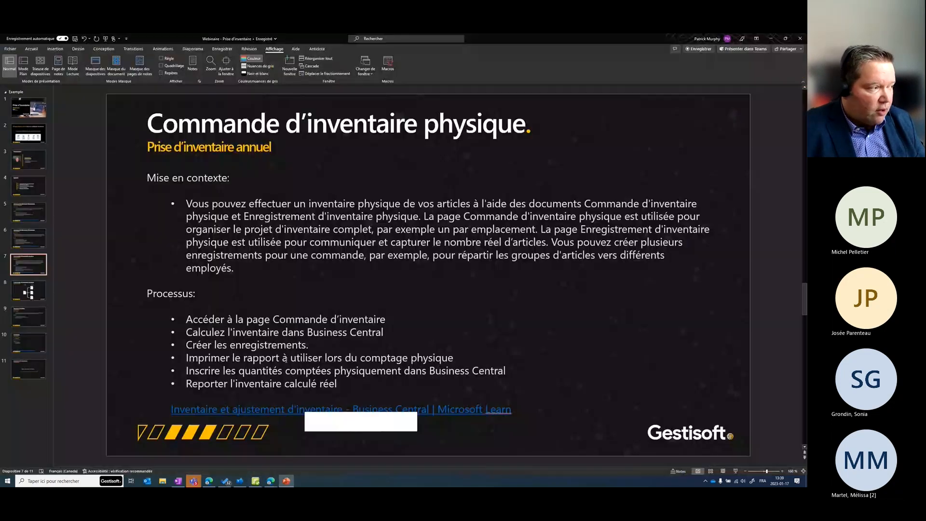
click(29, 294)
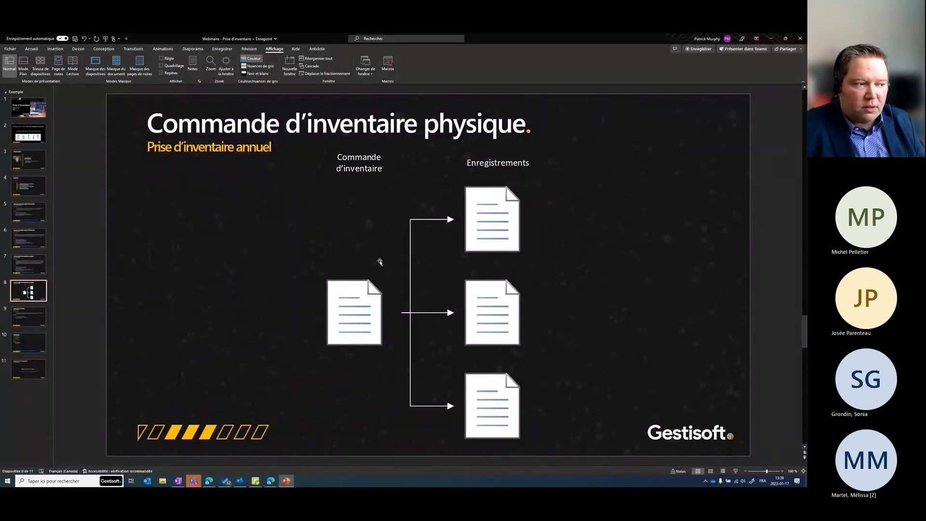
click(771, 40)
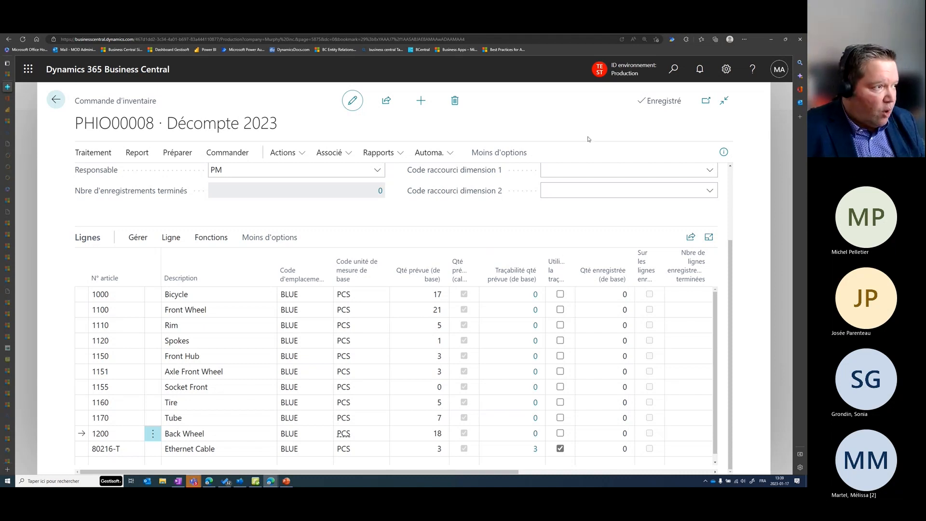
Start creating a recording for order PHIO00008 with the option "Uniquement les lignes qui ne figurent pas dans les enregistrements" turned off.
click(297, 158)
mouse_move(338, 174)
mouse_move(392, 197)
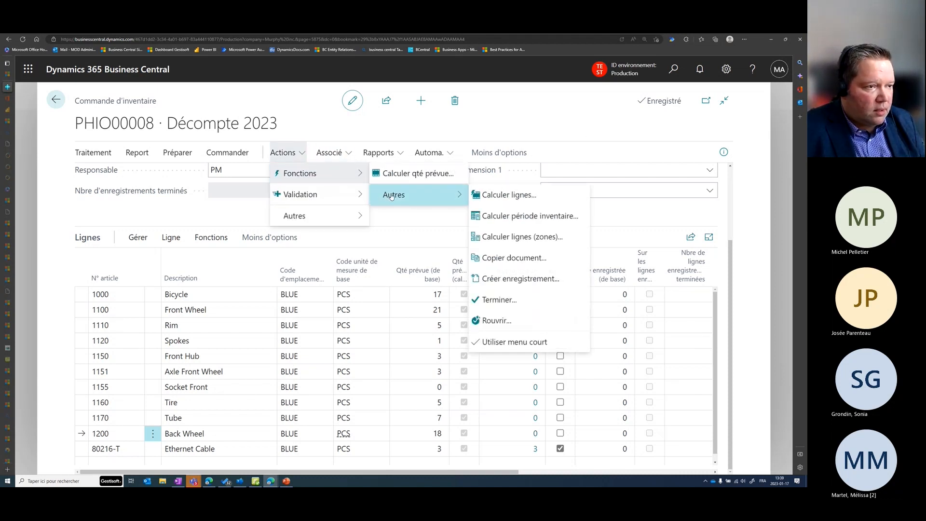
click(545, 286)
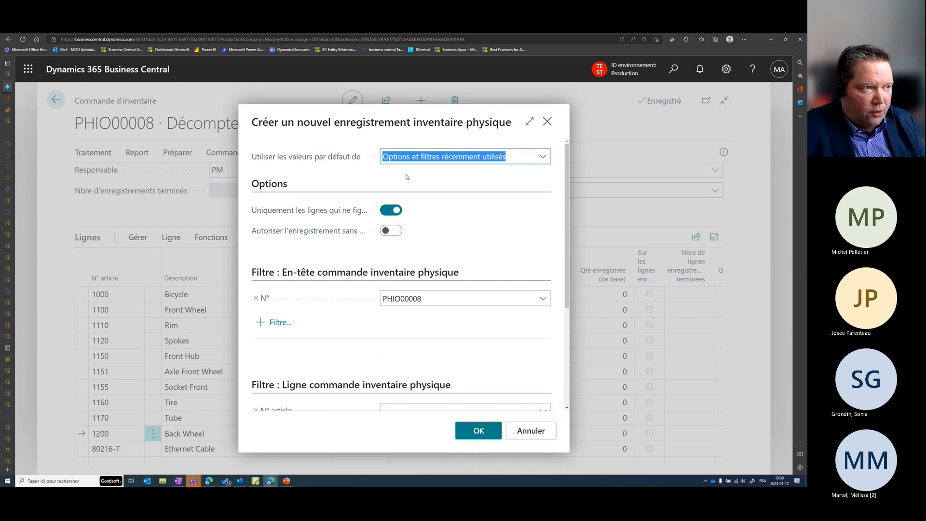
click(316, 217)
mouse_move(338, 216)
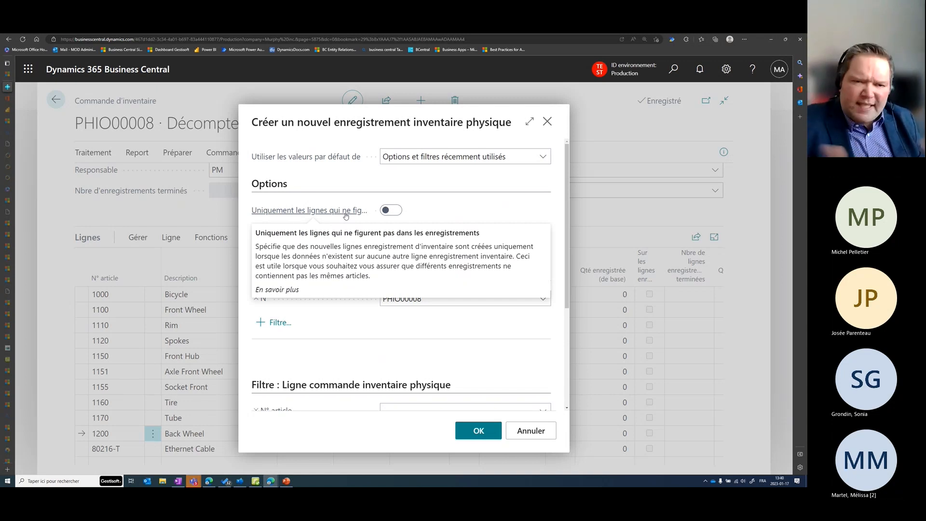
click(391, 210)
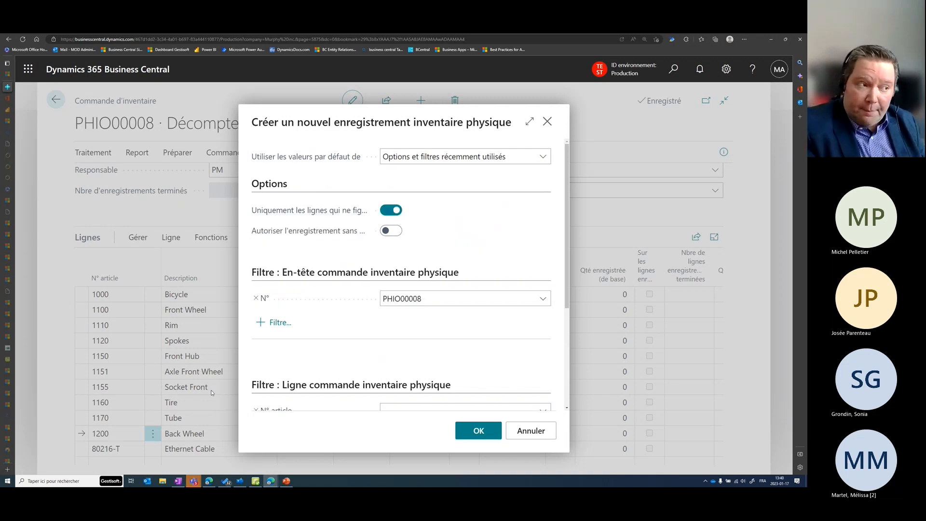
click(391, 211)
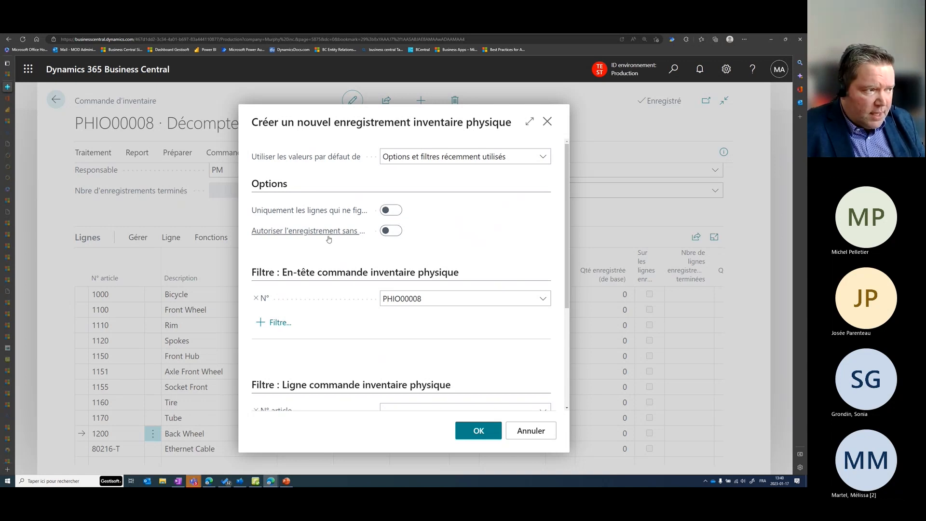
mouse_move(328, 235)
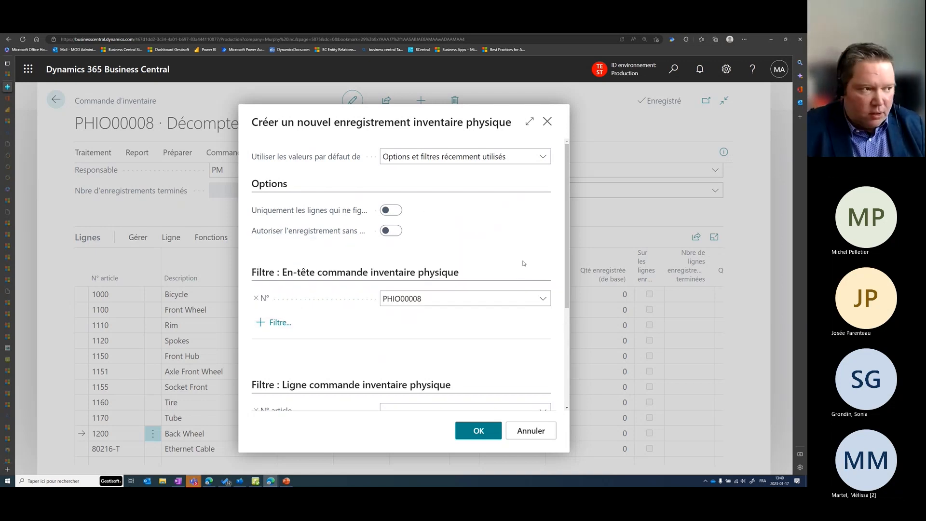
Filter the order lines for the new recording to item numbers 1000..1150.
scroll(413, 252, down, 2)
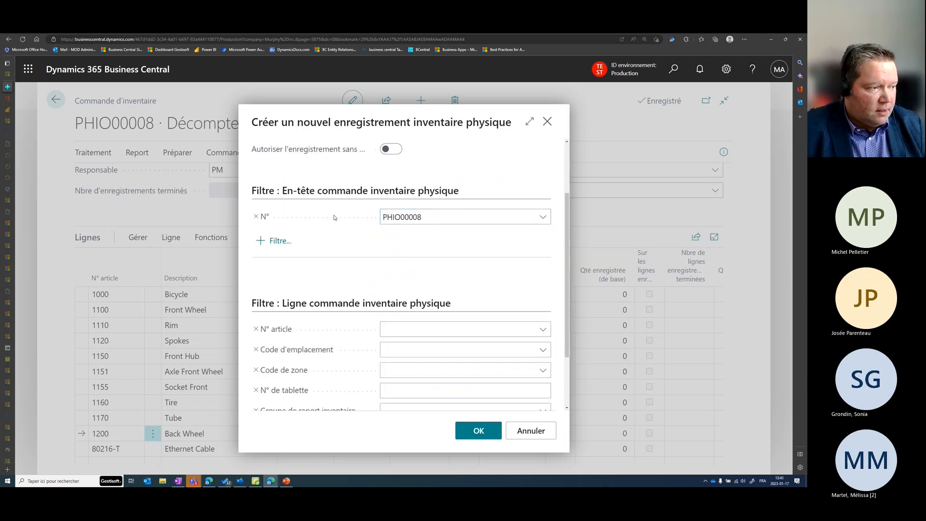
scroll(335, 218, down, 2)
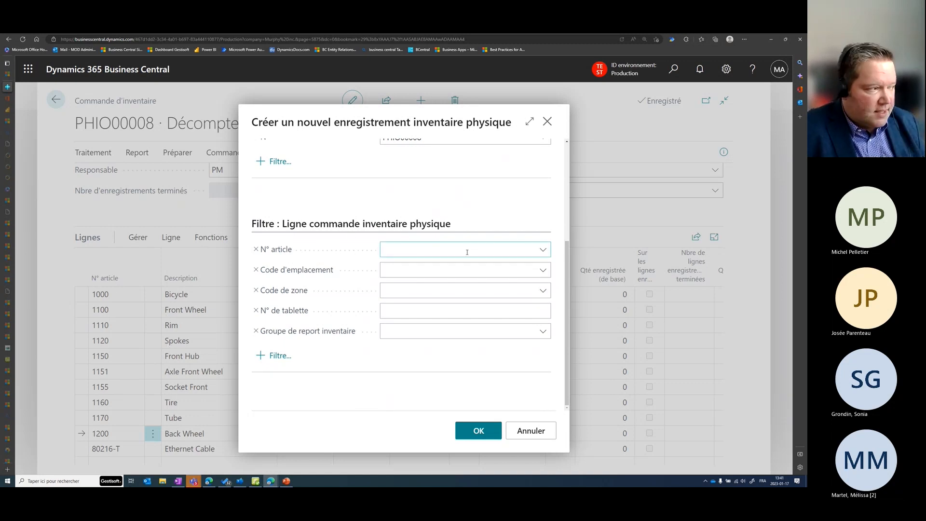
click(408, 251)
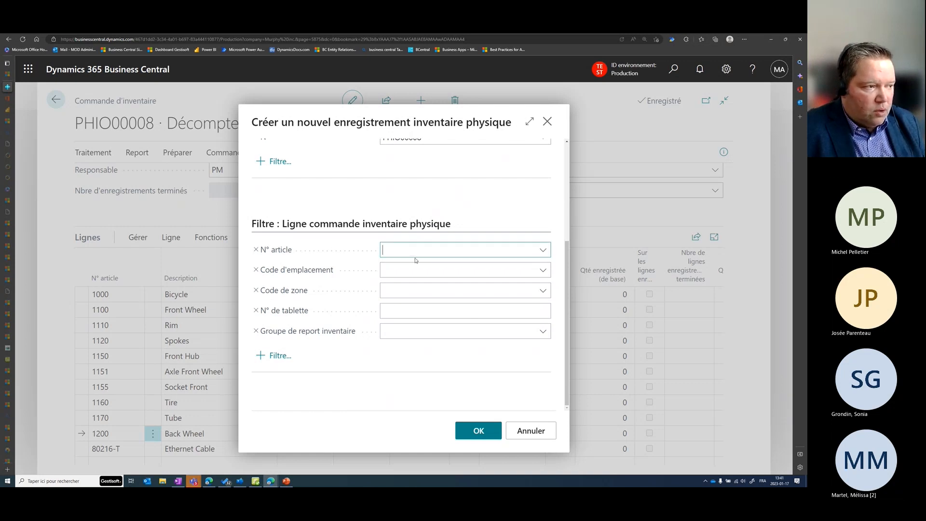
text(1000..1150)
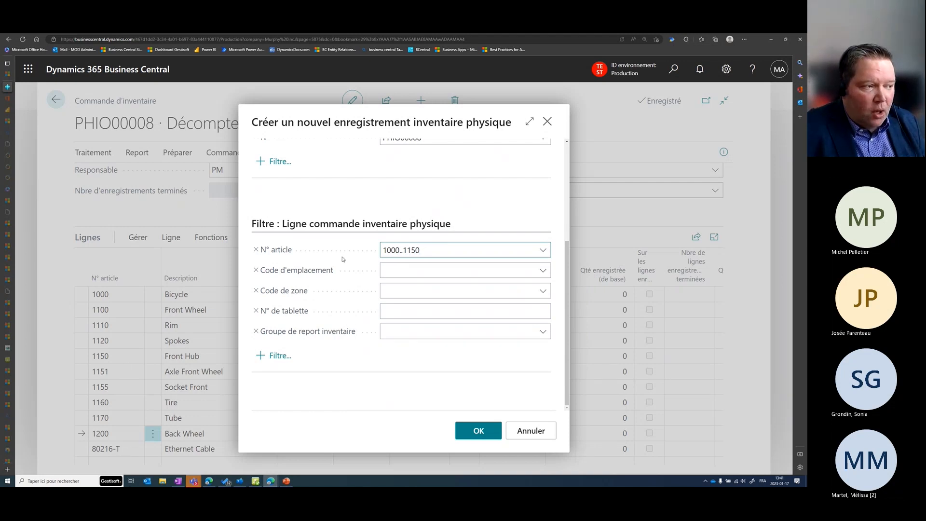
click(345, 263)
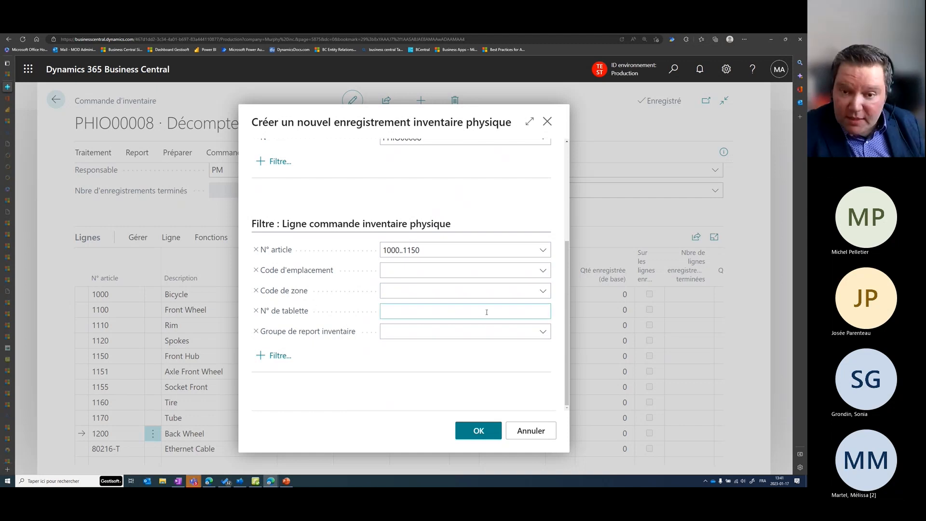
click(282, 358)
scroll(316, 251, down, 3)
scroll(323, 308, up, 3)
scroll(325, 311, down, 10)
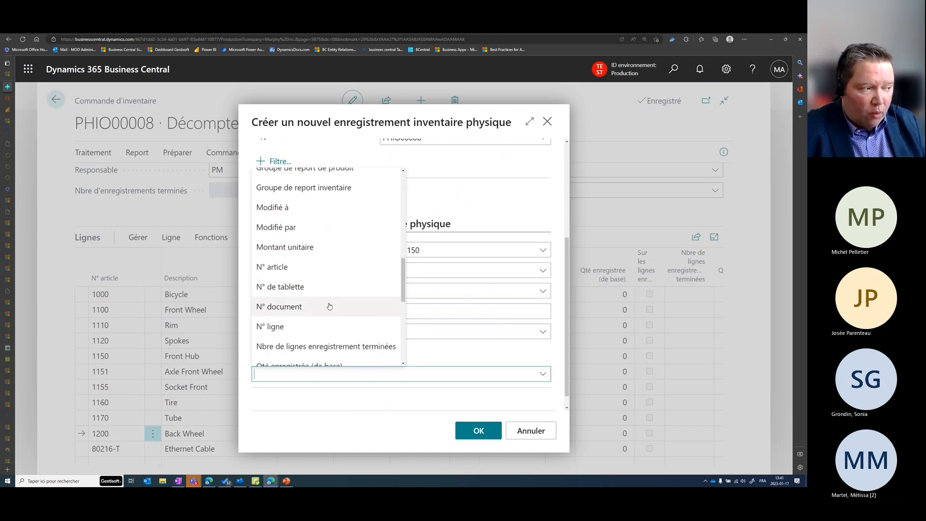
click(340, 287)
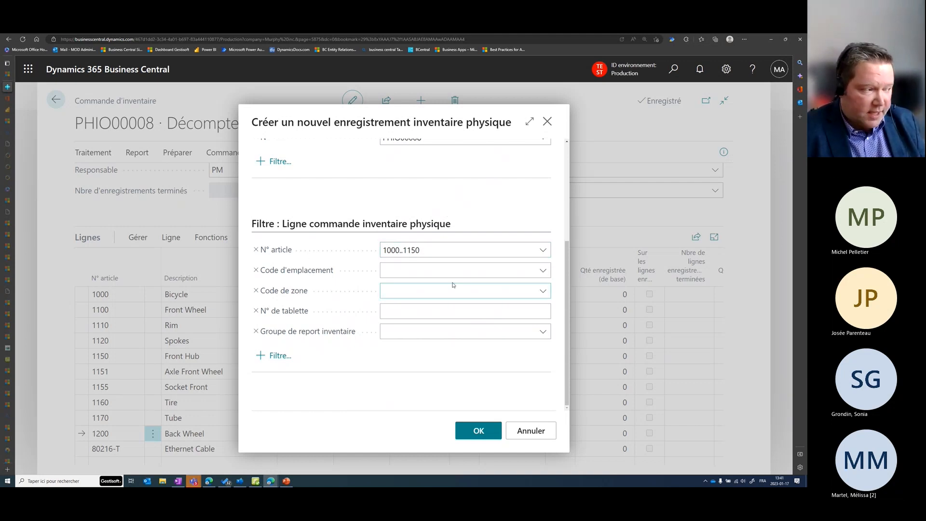
Create the physical inventory recording with the current filters and acknowledge the message.
click(479, 434)
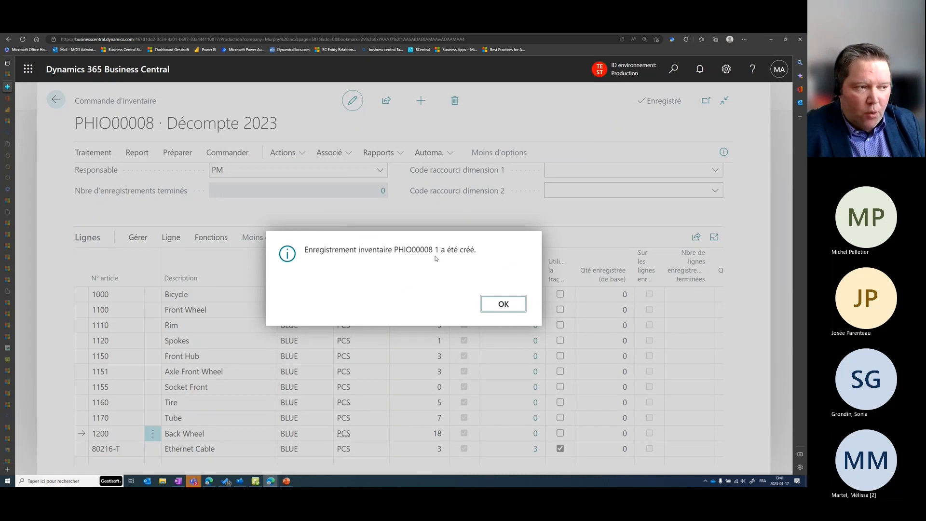
click(501, 305)
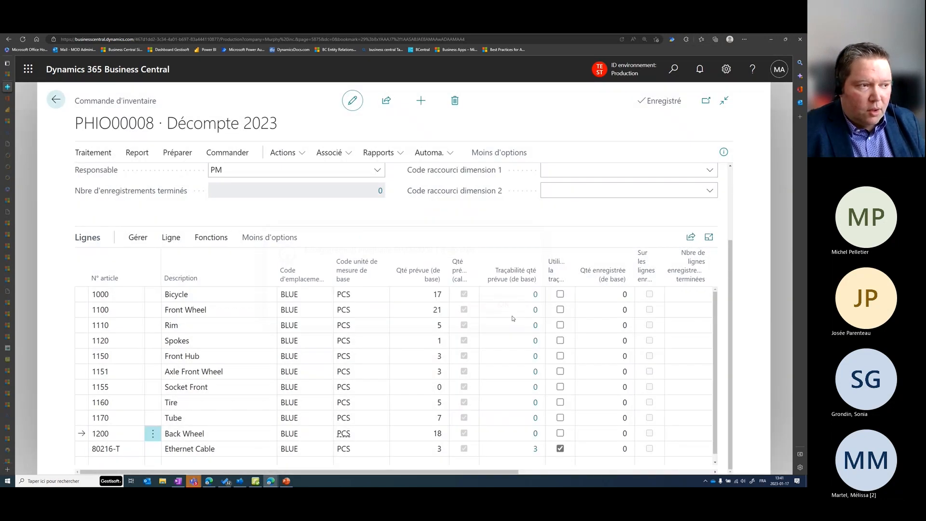
Open recording 1 from the order's list of recordings, examine its header and item lines, and return to the order.
scroll(456, 268, up, 3)
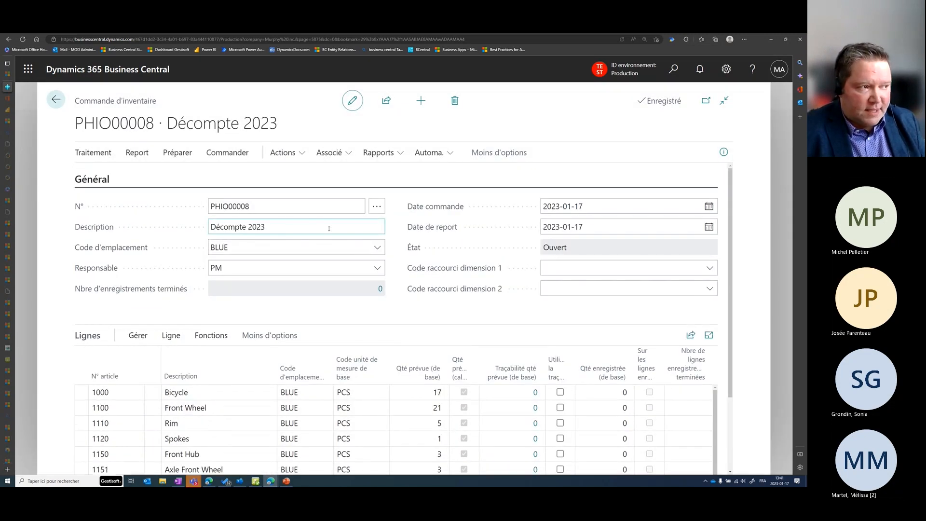
click(332, 153)
mouse_move(388, 177)
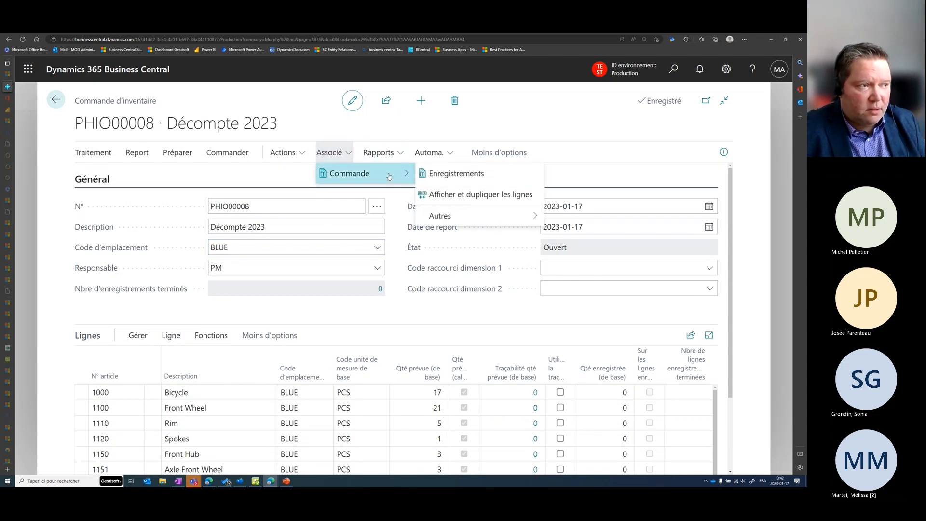
click(462, 175)
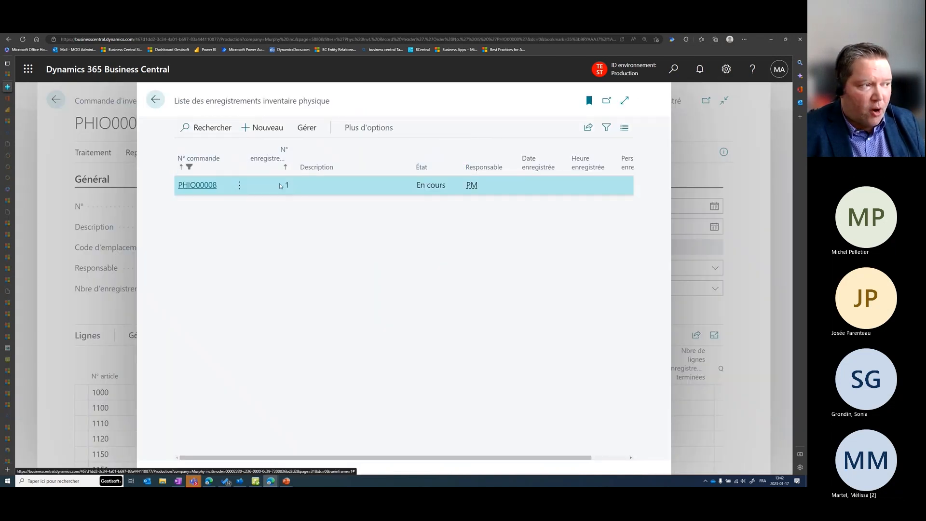
click(208, 191)
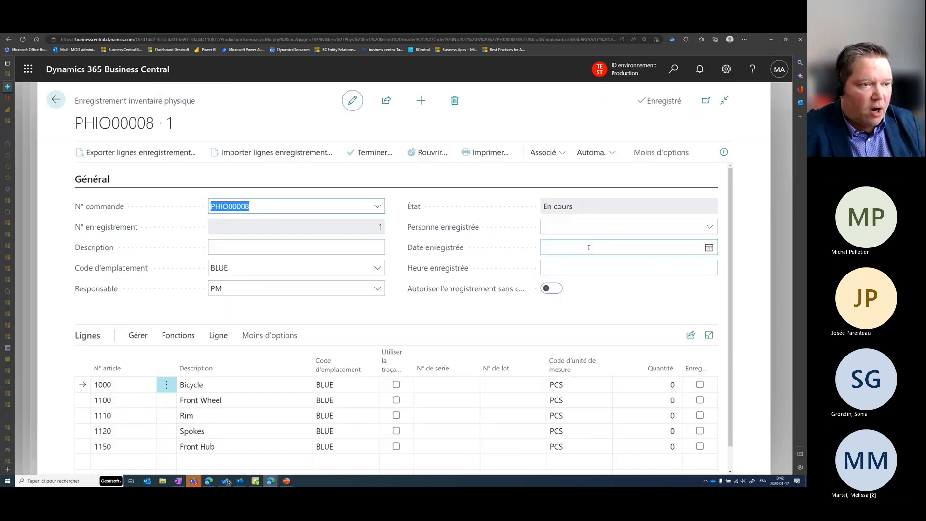
scroll(454, 331, down, 1)
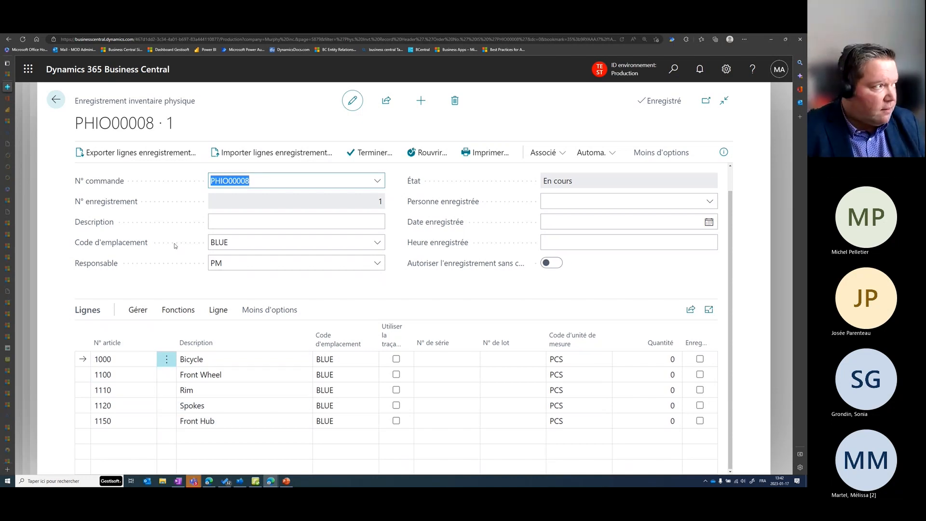
click(55, 100)
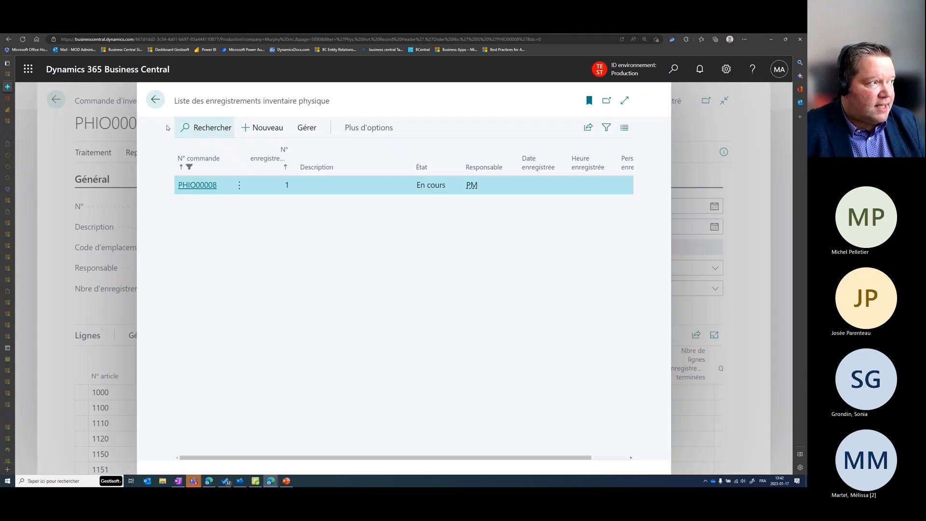
click(155, 99)
Start another recording for the order, limited to lines that do not already appear in existing recordings.
scroll(149, 363, down, 2)
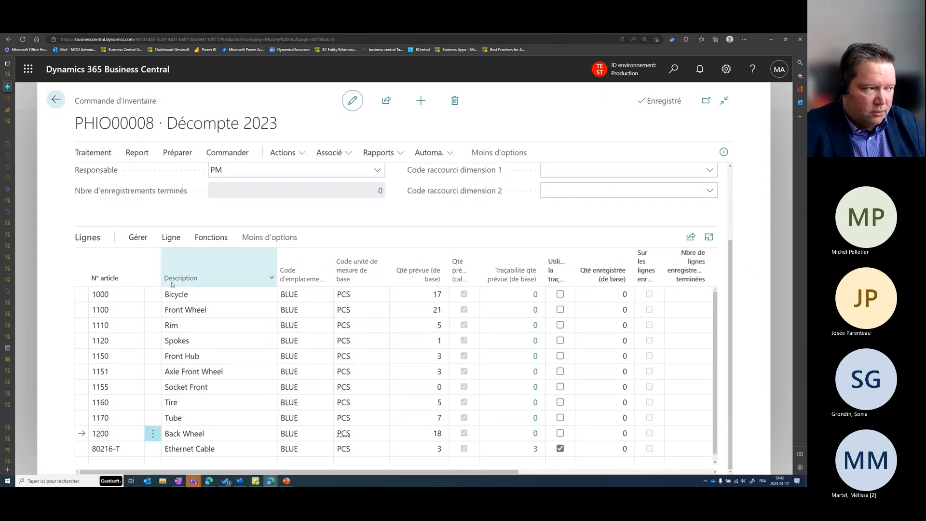
click(295, 161)
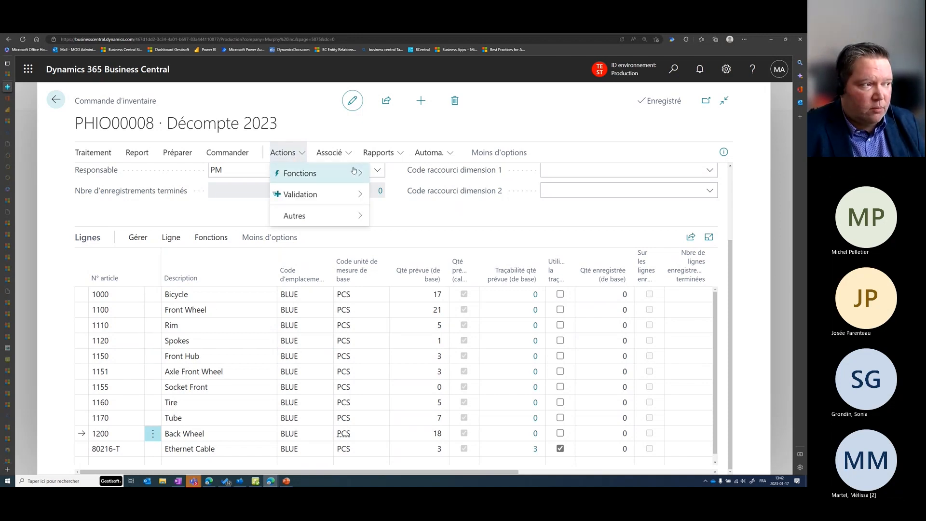
mouse_move(352, 175)
mouse_move(410, 195)
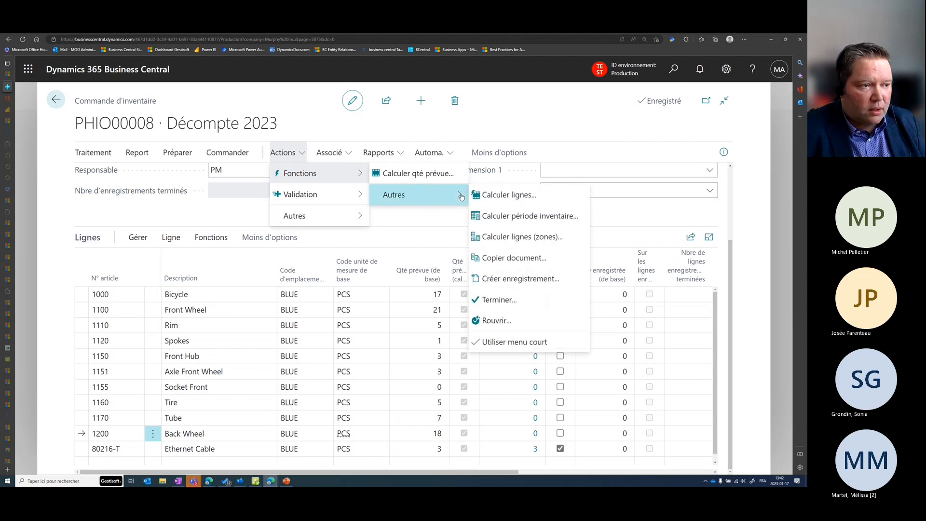
click(545, 277)
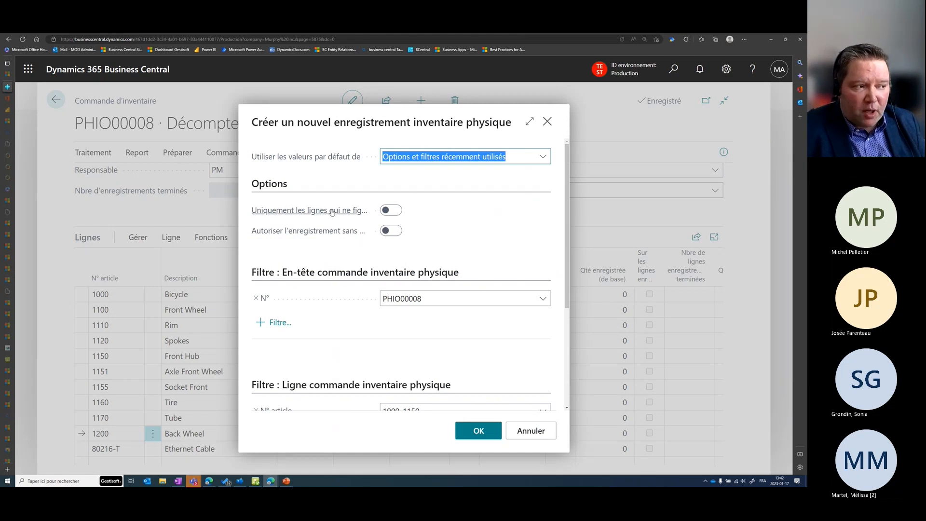
mouse_move(332, 212)
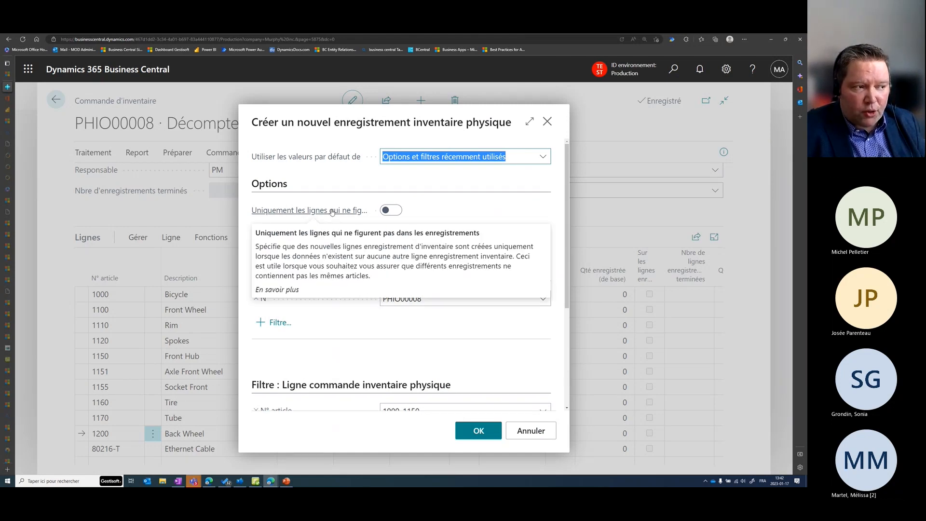
click(390, 210)
Clear the item number filter on the order lines and create the second recording.
scroll(462, 372, down, 1)
scroll(462, 372, down, 2)
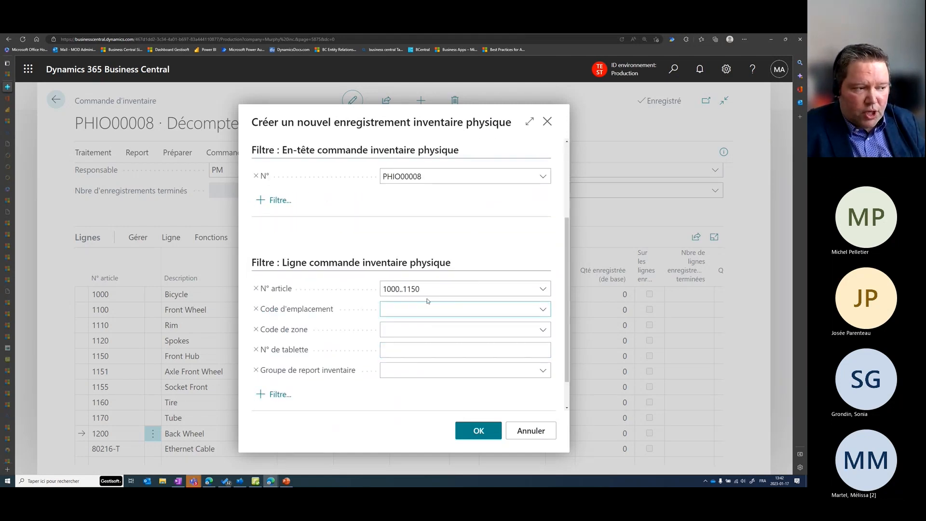
click(422, 289)
key(Delete)
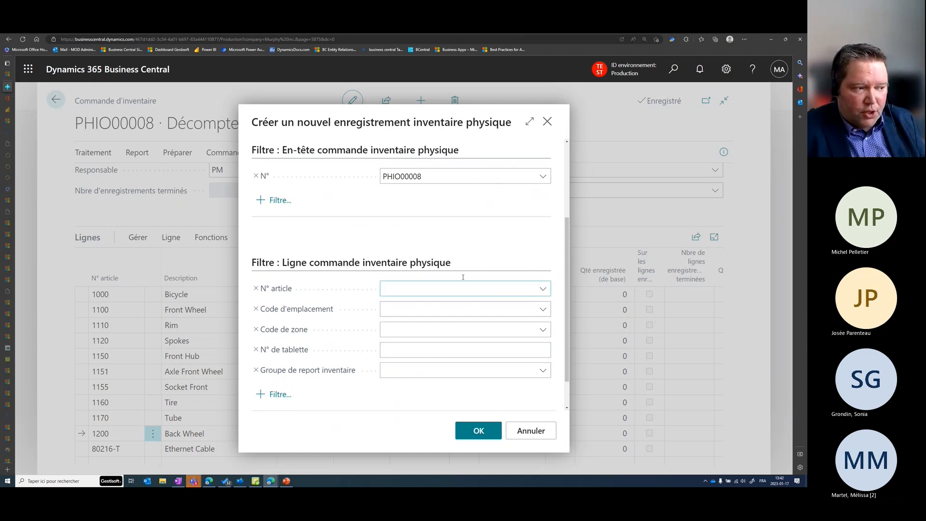
scroll(518, 344, up, 3)
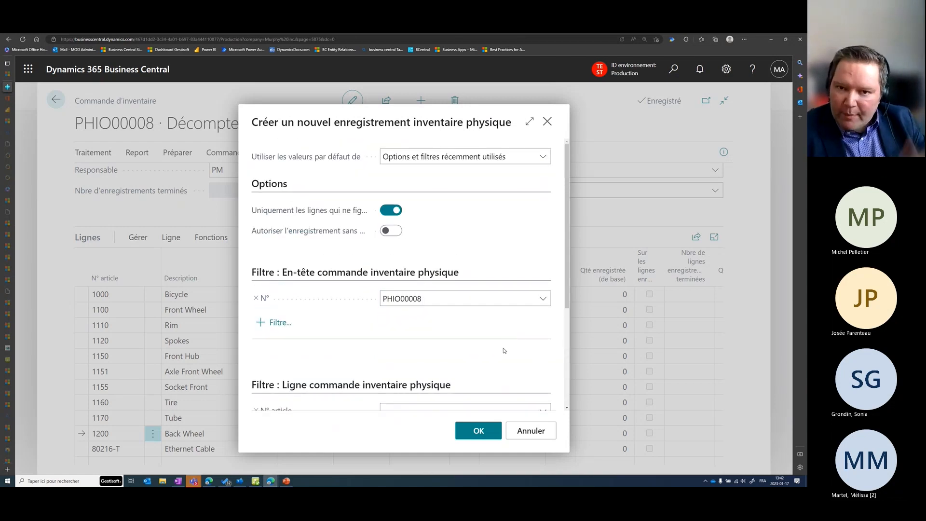
click(481, 430)
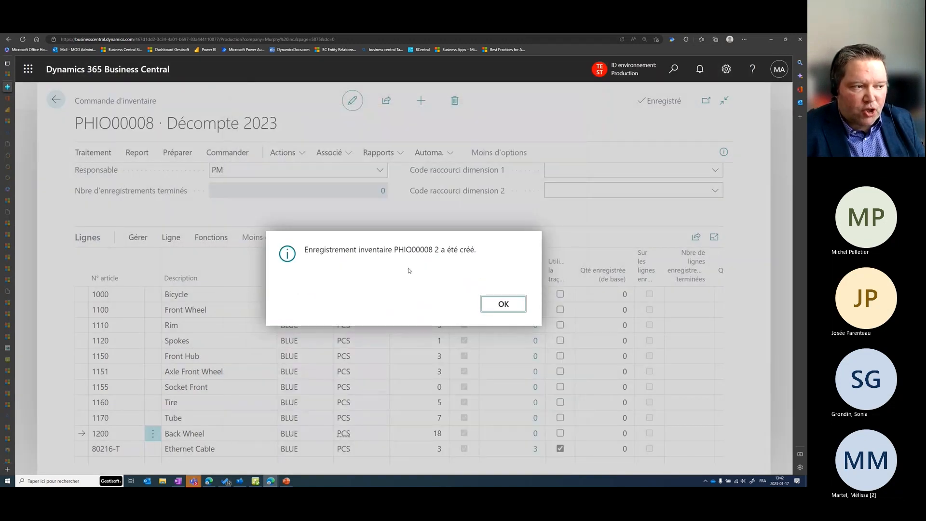
Acknowledge the creation message, open recording 2 from the order's recordings, examine its item lines, and return to the order.
click(503, 304)
click(345, 155)
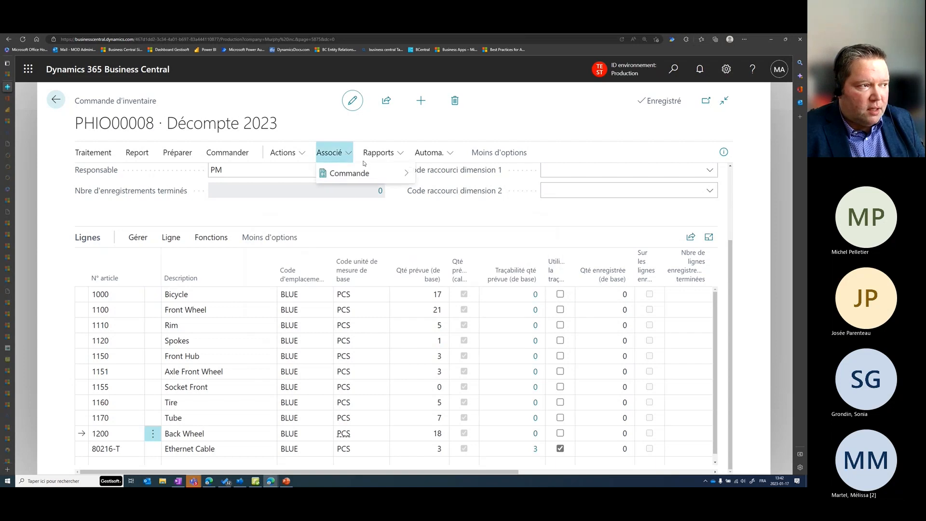
mouse_move(357, 174)
click(467, 178)
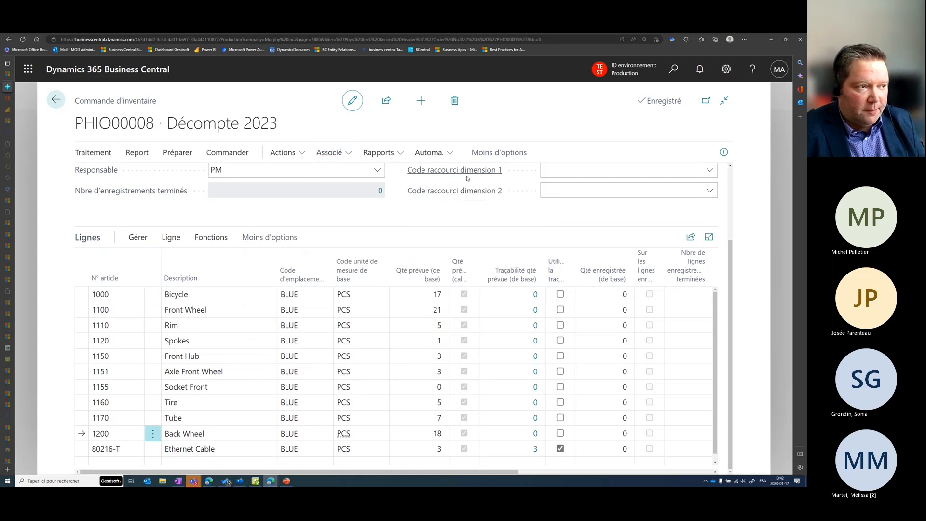
click(272, 206)
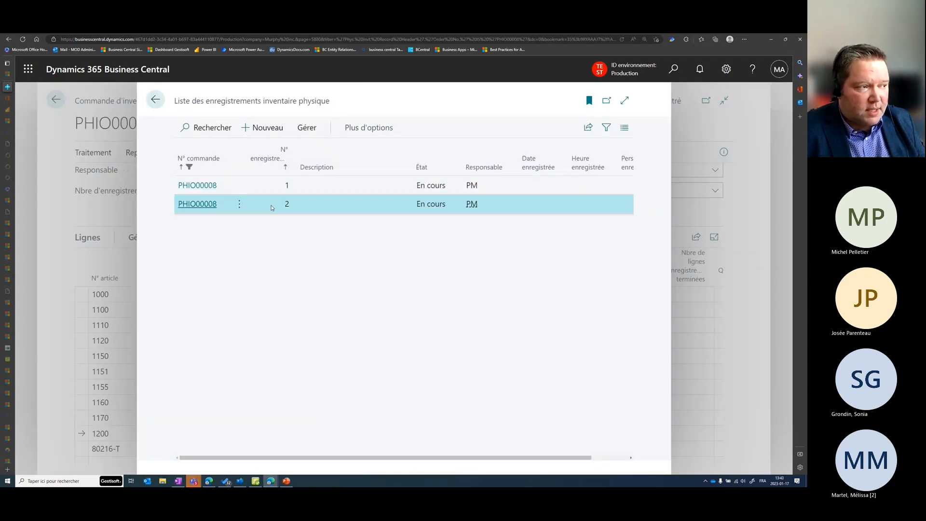
click(208, 205)
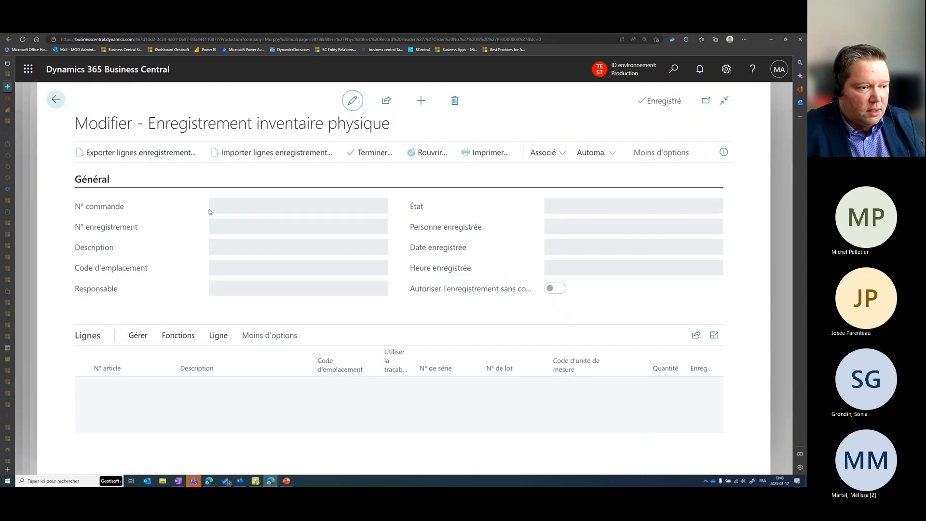
scroll(499, 330, down, 1)
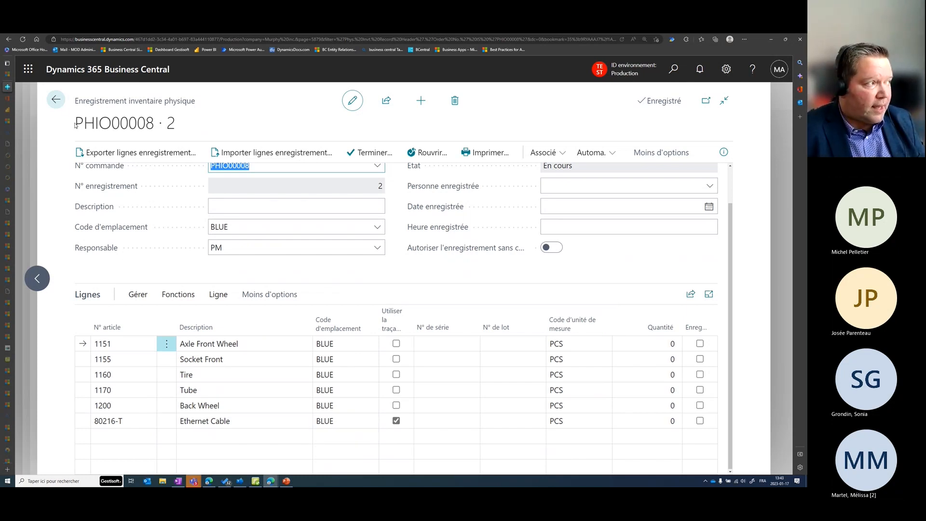
click(56, 99)
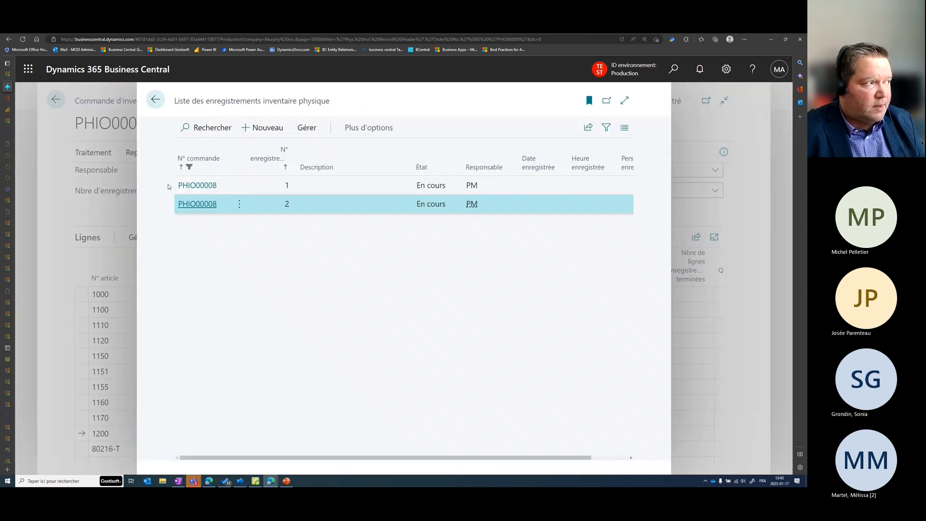
click(146, 100)
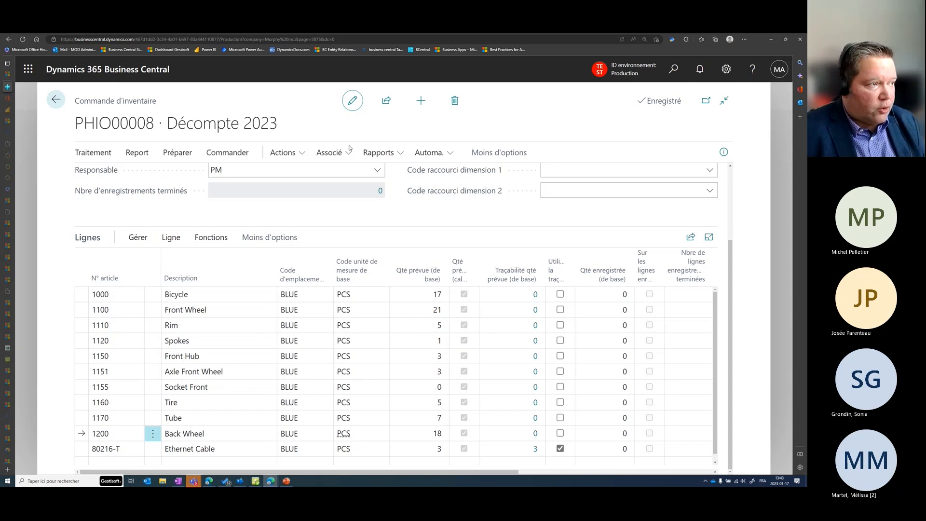
Open recording 1 from the order's list of recordings and preview its printable count sheet.
click(332, 152)
mouse_move(391, 178)
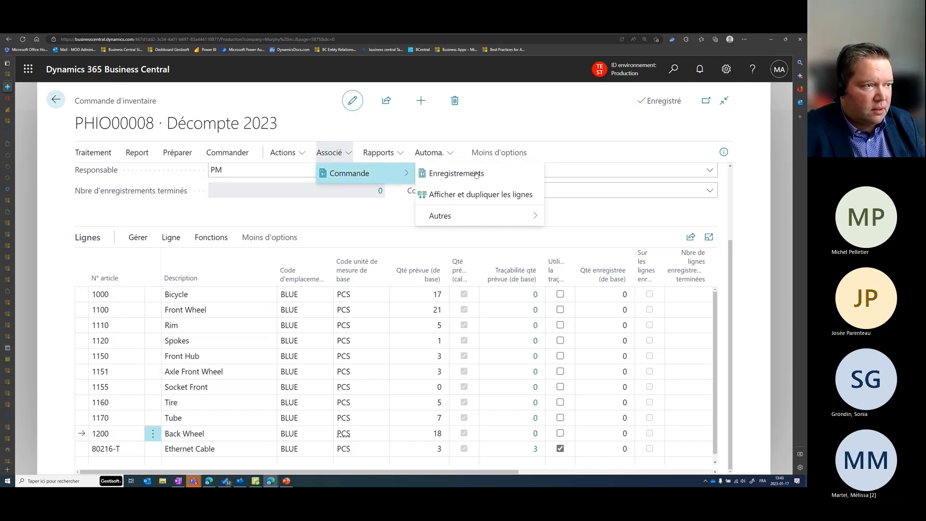
click(449, 172)
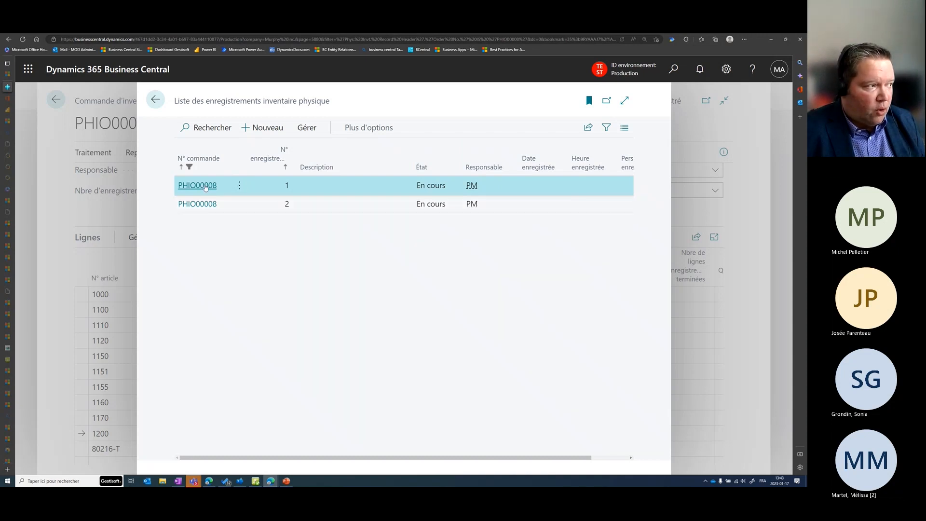
click(205, 186)
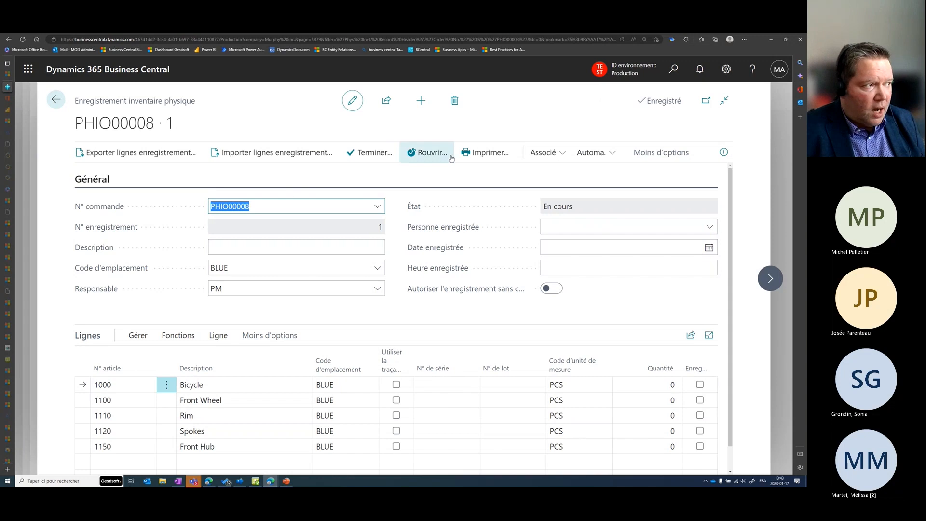
click(490, 157)
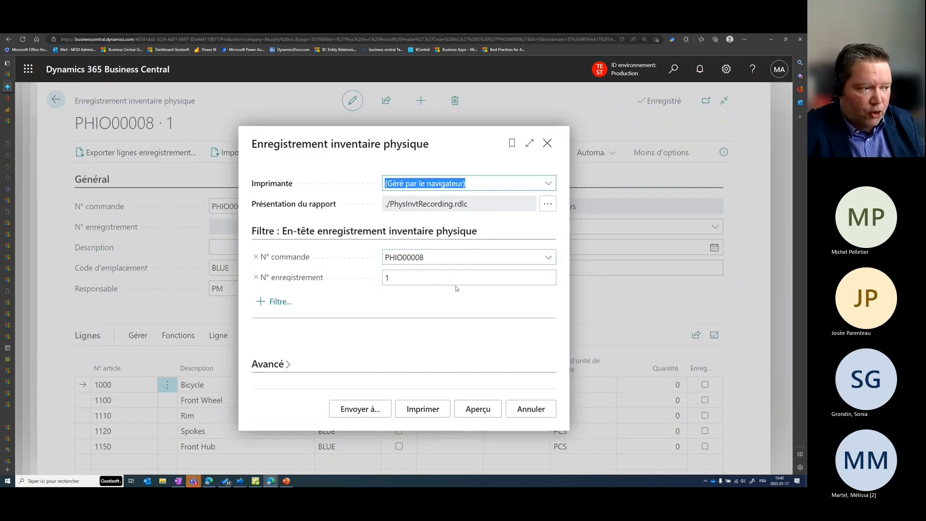
click(490, 412)
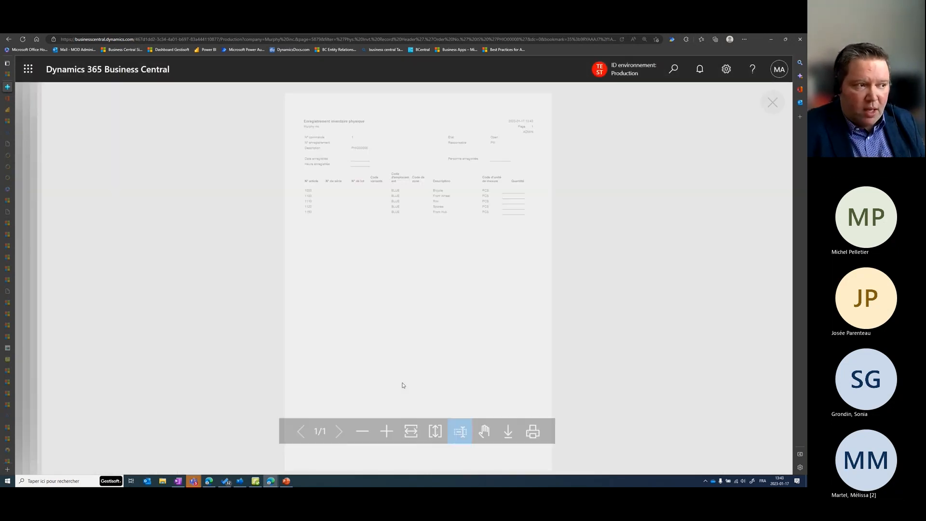
Enlarge the count sheet preview, examine its header, item lines and blank quantity fields, and return to the order without printing.
click(384, 435)
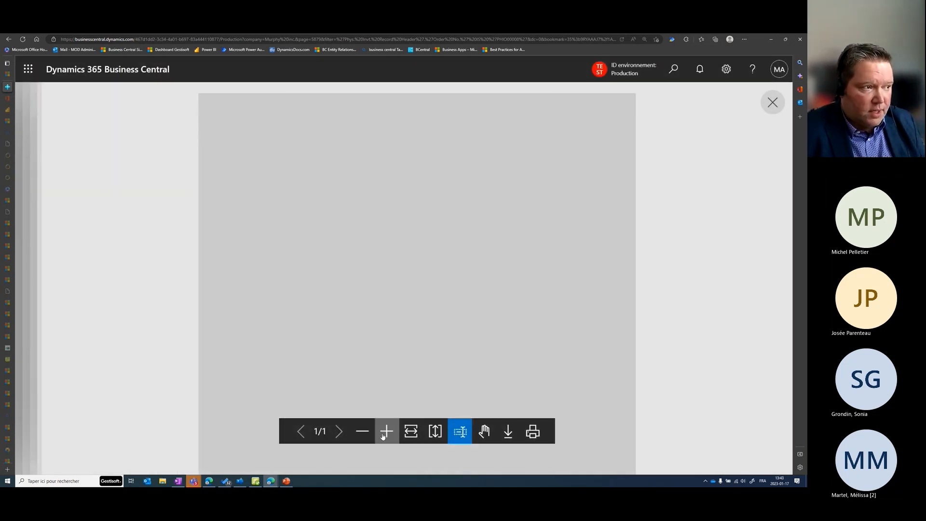
click(386, 431)
scroll(423, 299, up, 5)
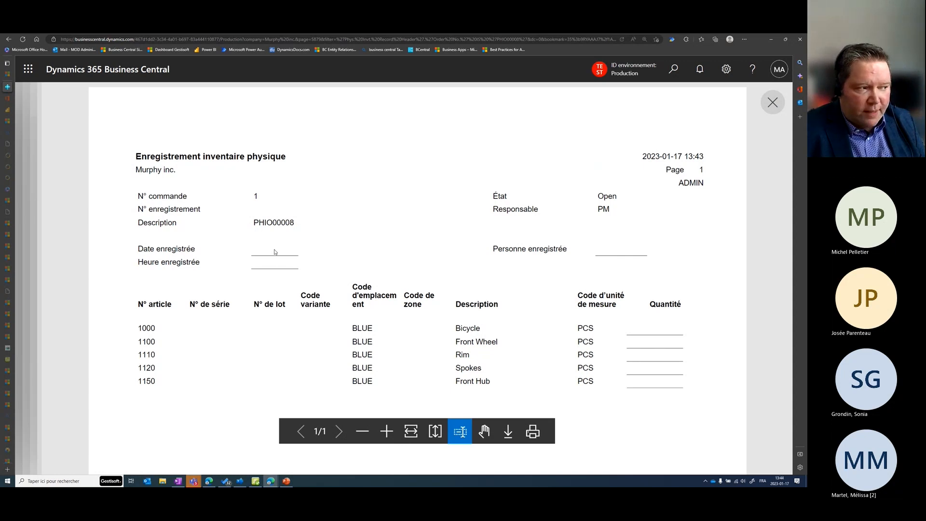
drag(174, 252, 204, 252)
click(212, 243)
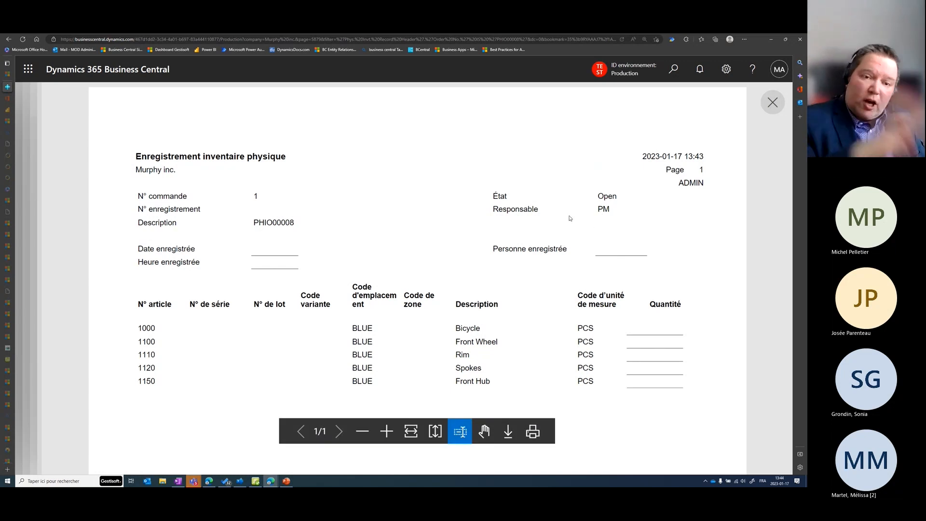
scroll(579, 214, down, 1)
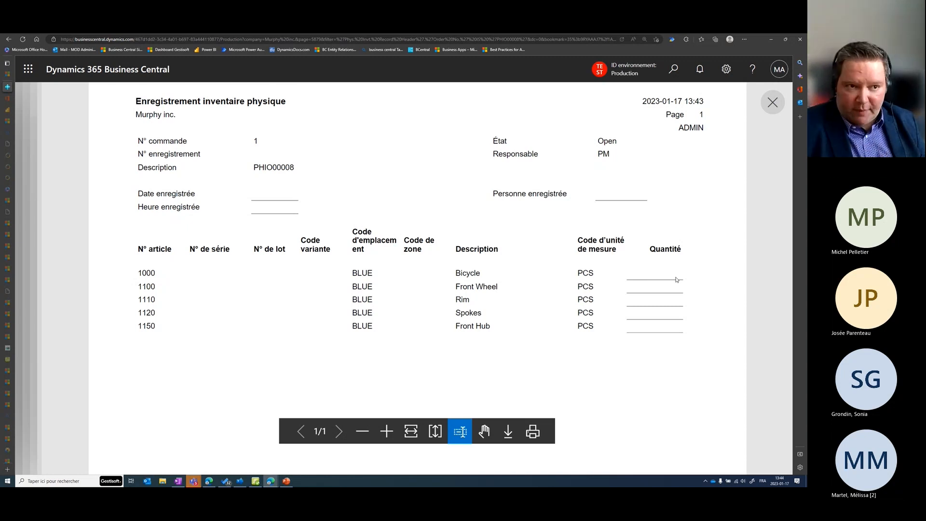
click(772, 103)
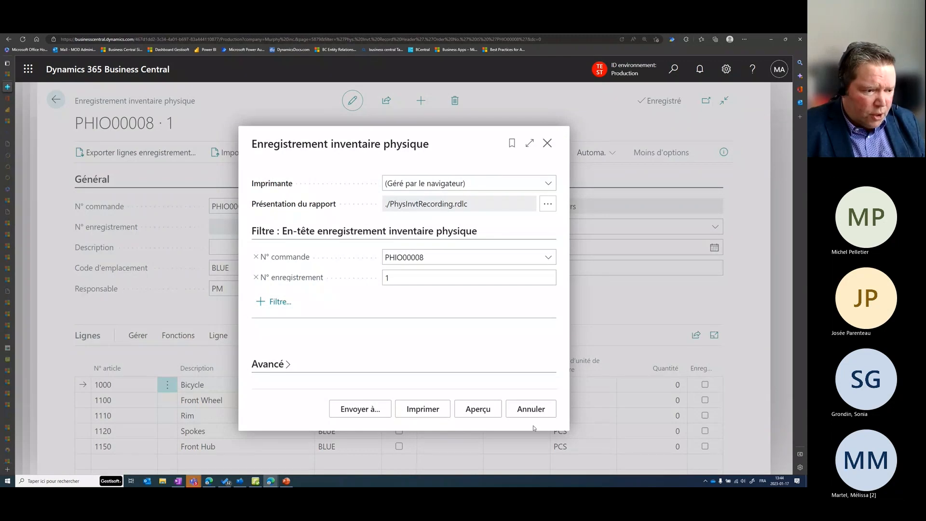
click(531, 410)
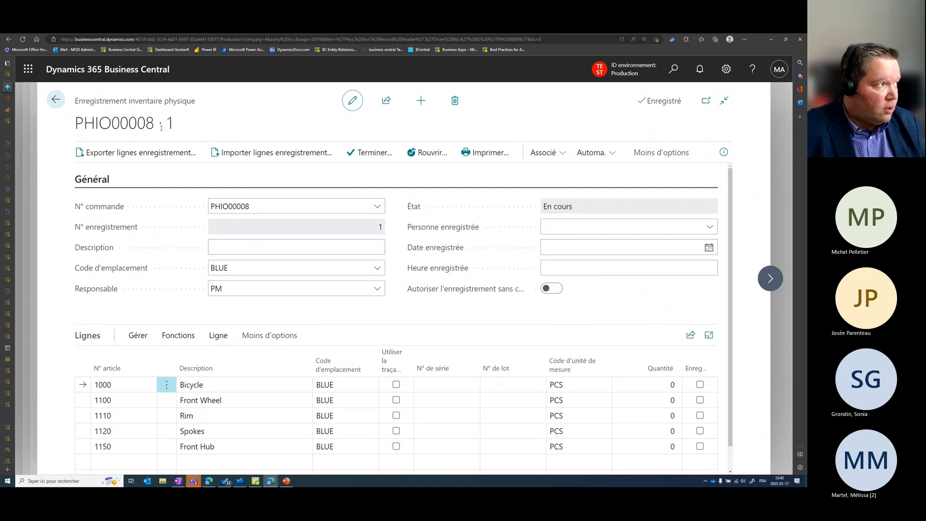
click(57, 101)
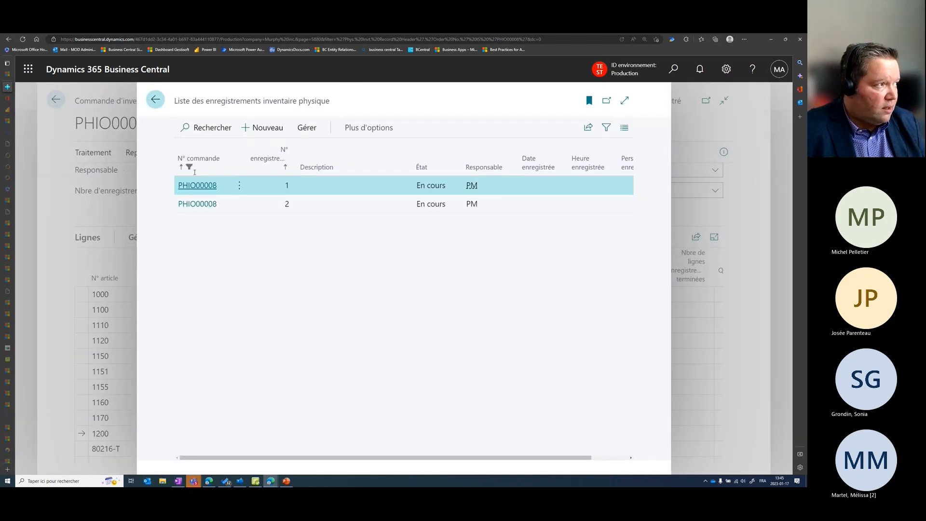
click(150, 100)
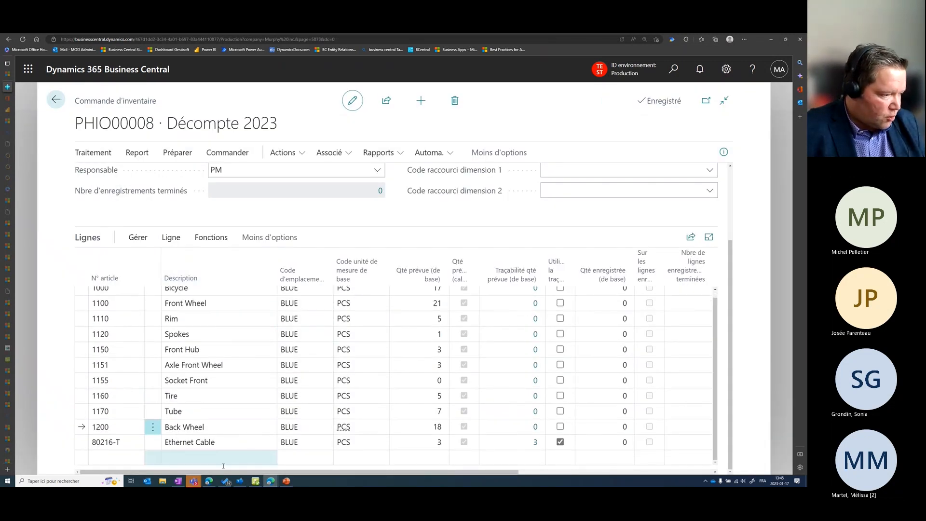
Switch to PowerPoint to view the slide linking the inventory order to its recordings, and return to the order in Business Central.
click(208, 481)
click(209, 481)
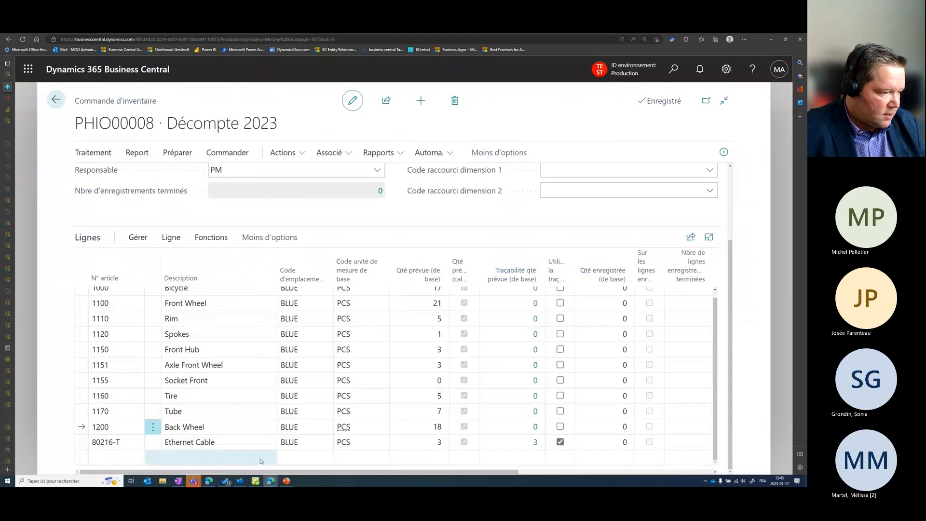
mouse_move(271, 480)
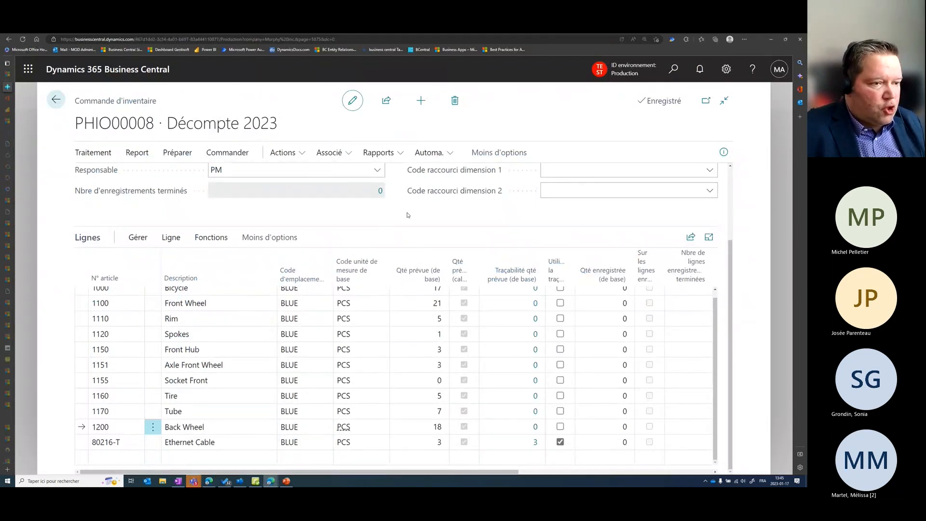
scroll(416, 253, up, 2)
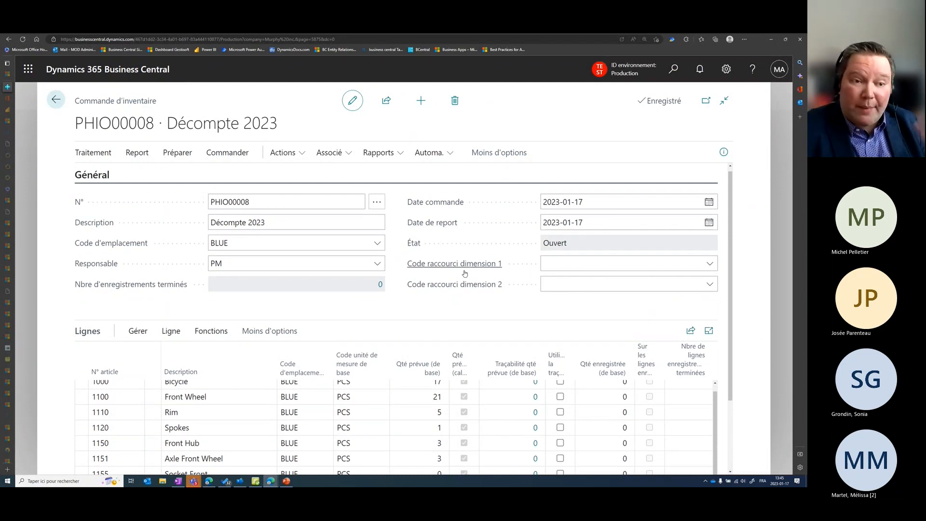
click(286, 481)
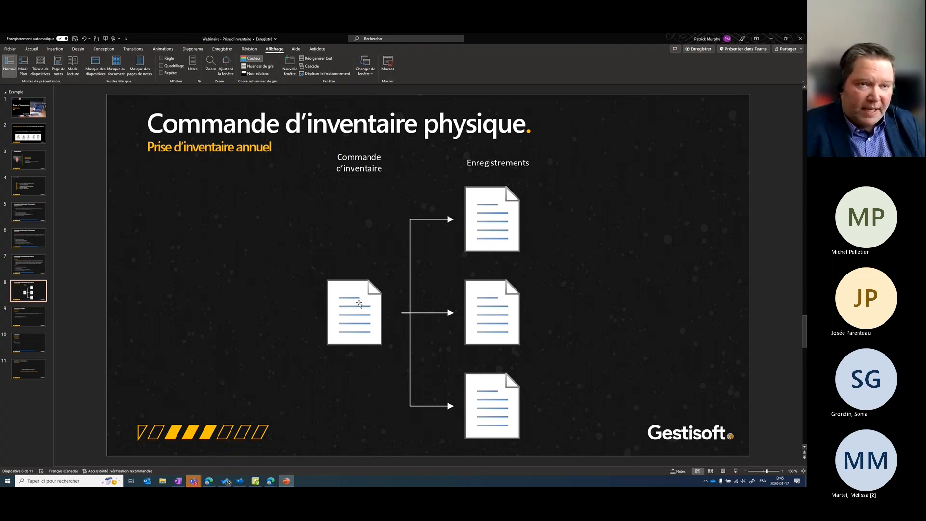
click(771, 41)
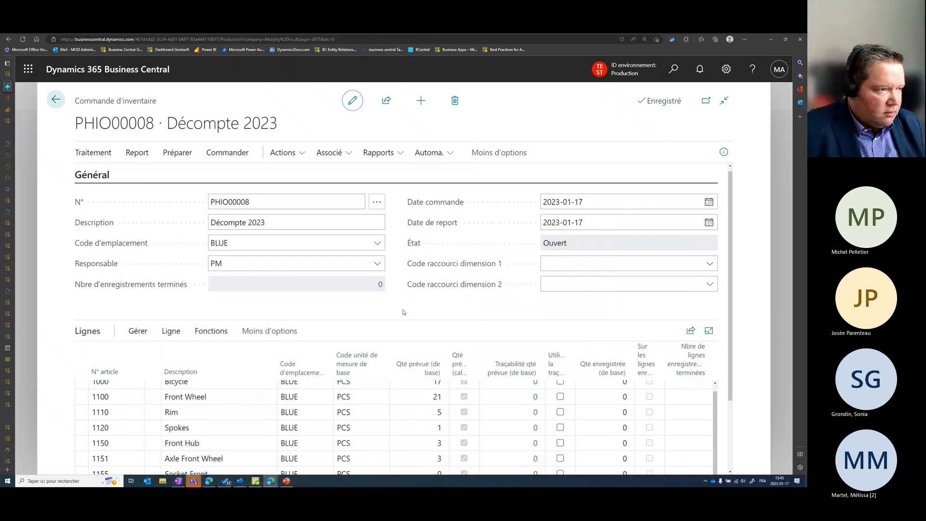
Open recording 1 from the order's list of recordings.
click(330, 153)
click(330, 153)
click(330, 153)
mouse_move(355, 167)
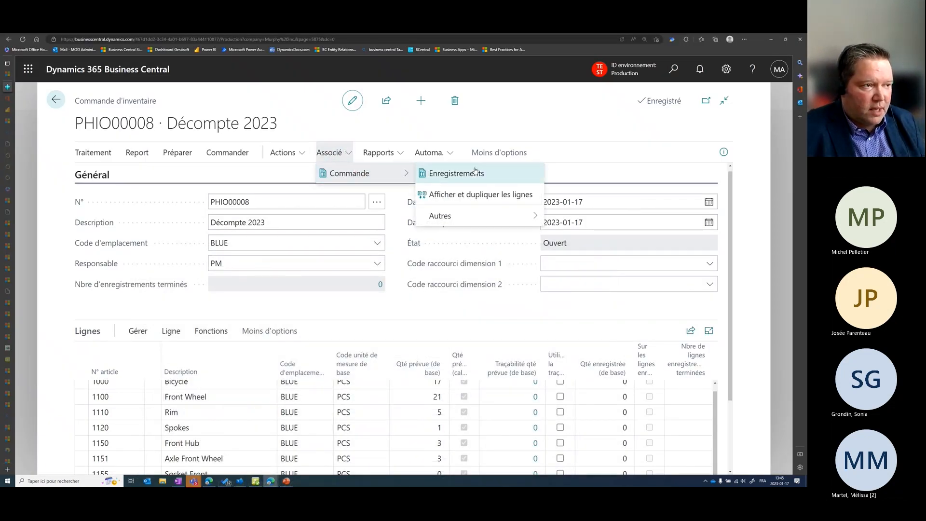
click(455, 173)
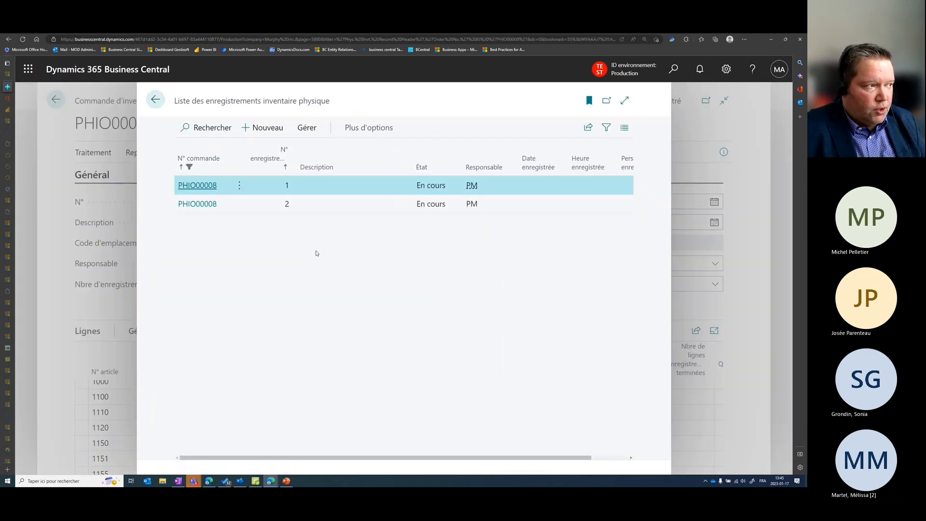
click(206, 189)
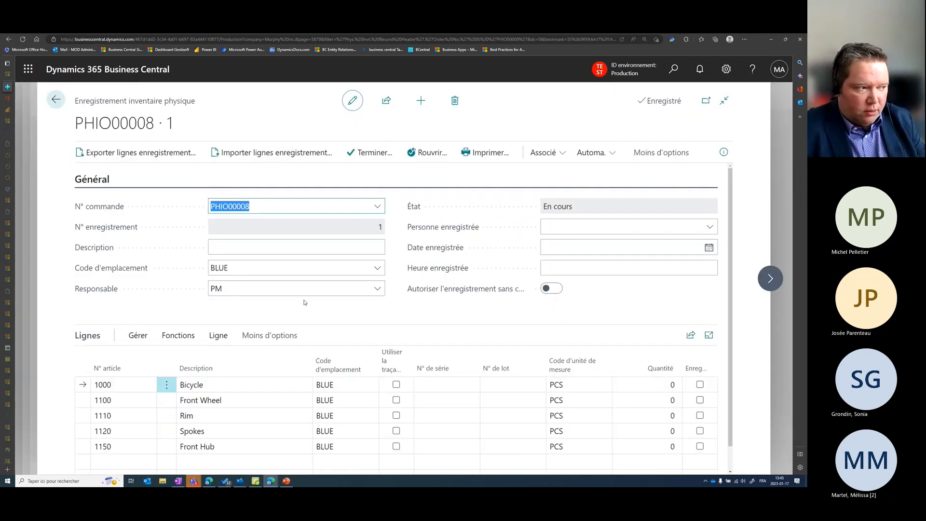
Enter the counted quantities on recording 1: 19 for item 1000 Bicycle and 20 for item 1100 Front Wheel.
scroll(312, 317, down, 1)
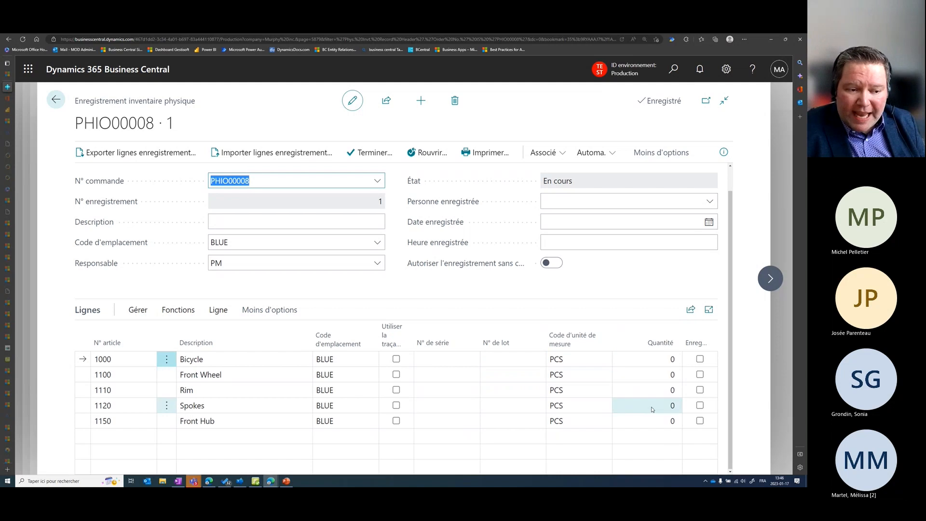
click(664, 360)
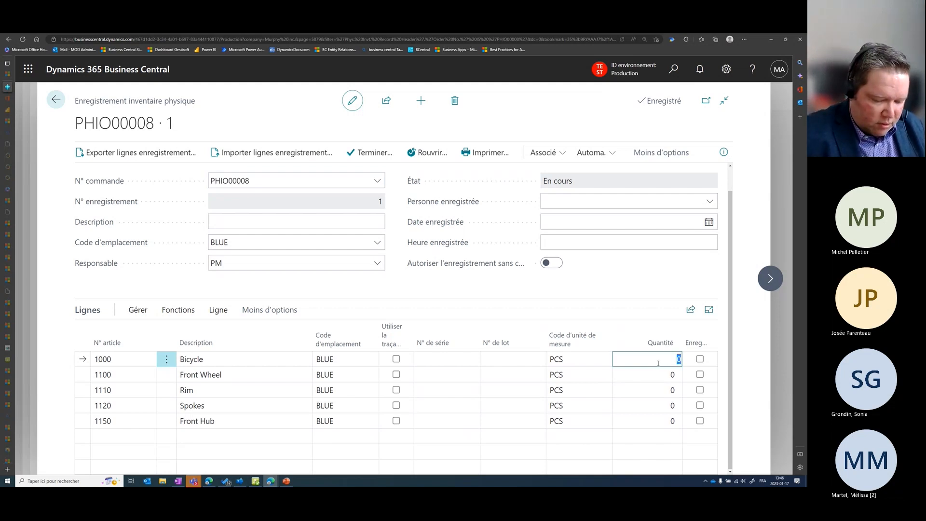
text(19)
click(658, 375)
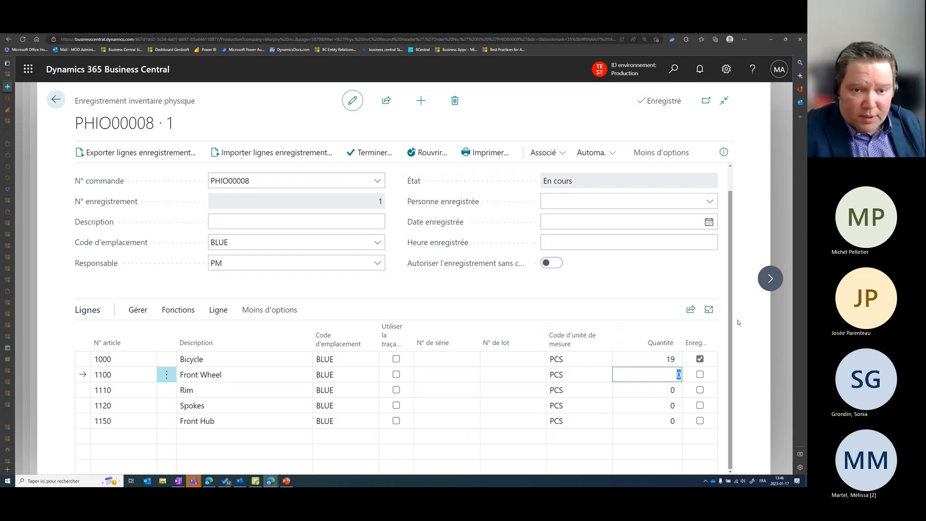
mouse_move(693, 343)
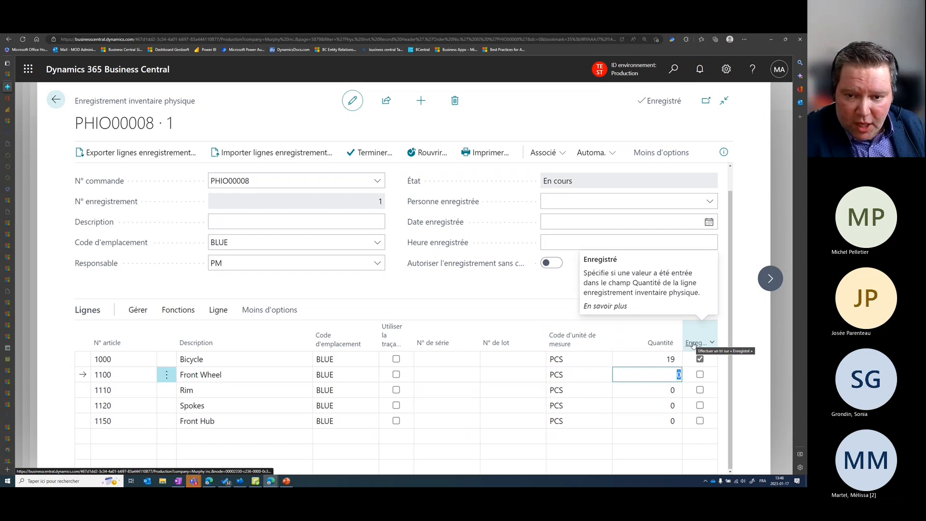
text(20)
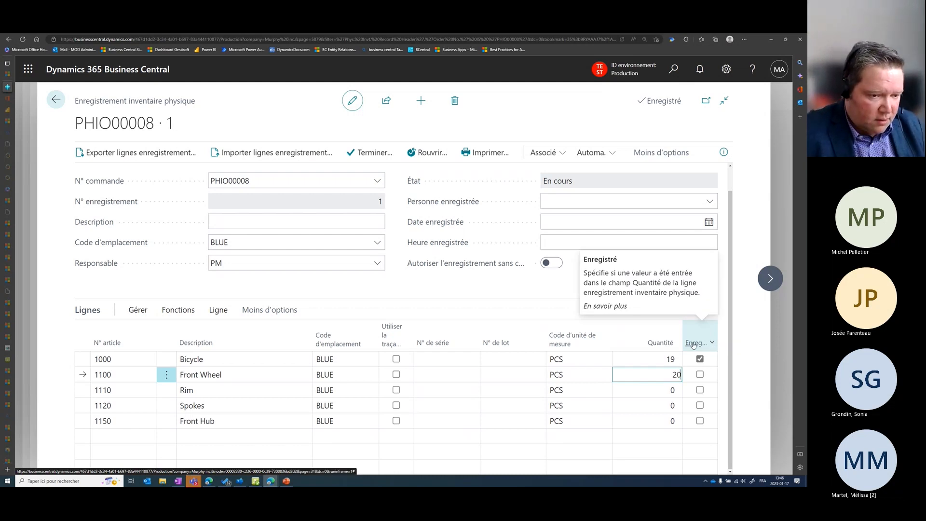
Set the counted quantity to 3 for item 1110 Rim and to 1 for item 1120 Spokes.
click(664, 395)
text(3)
click(654, 411)
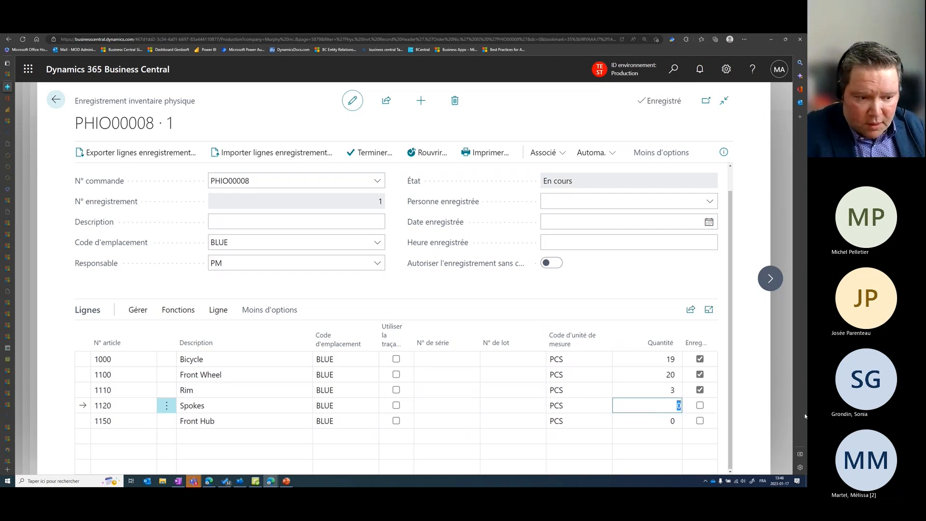
text(1)
key(Tab)
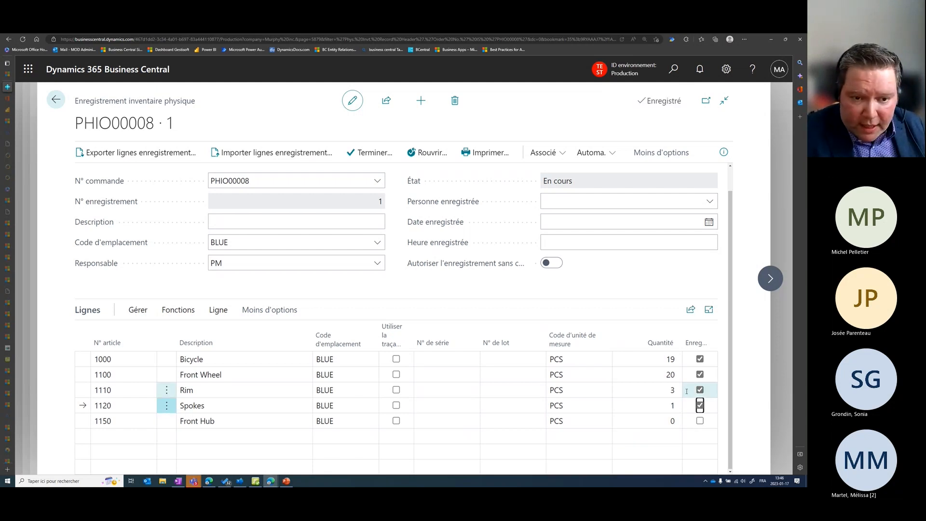
Mark the line for item 1150 Front Hub on recording 1 as recorded, without entering a counted quantity.
click(603, 430)
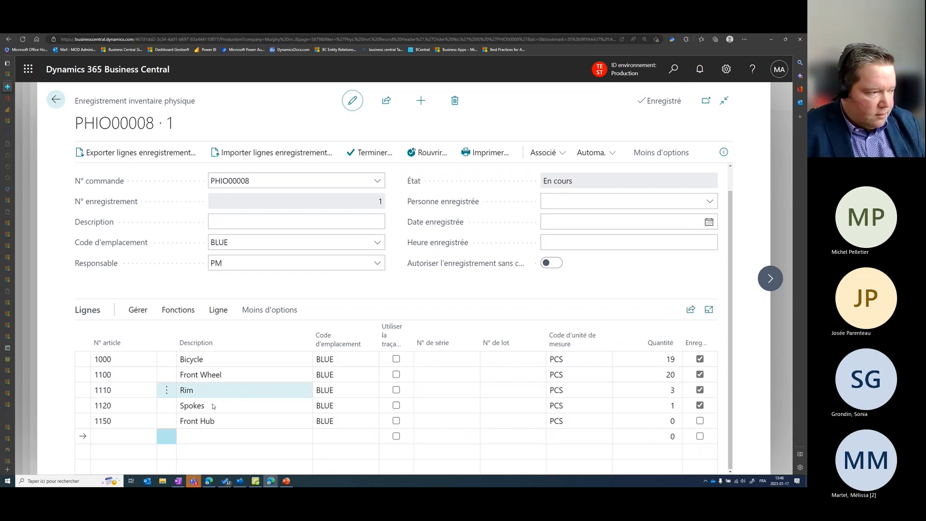
click(83, 421)
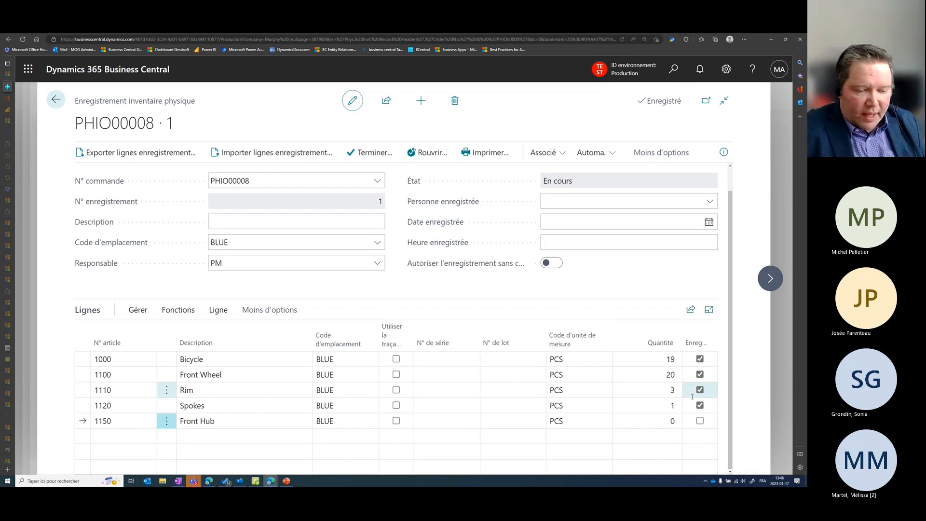
click(641, 423)
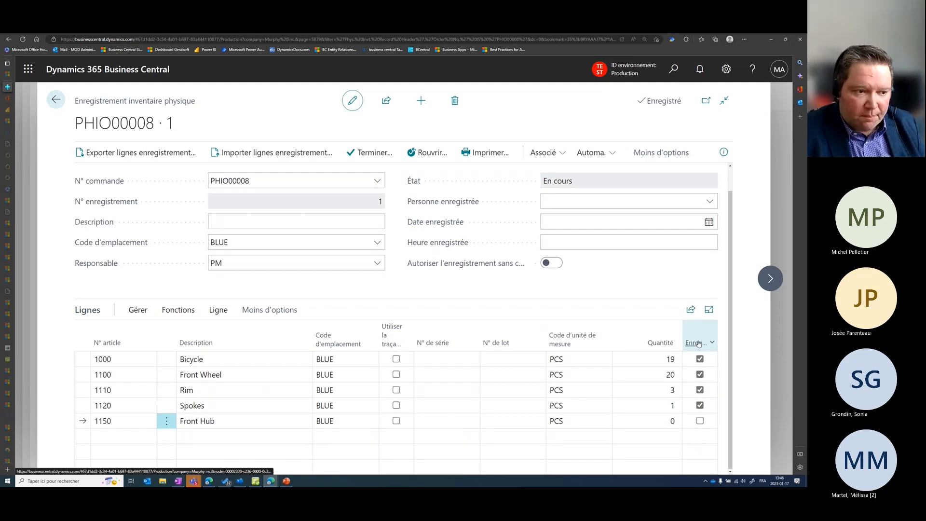
mouse_move(699, 343)
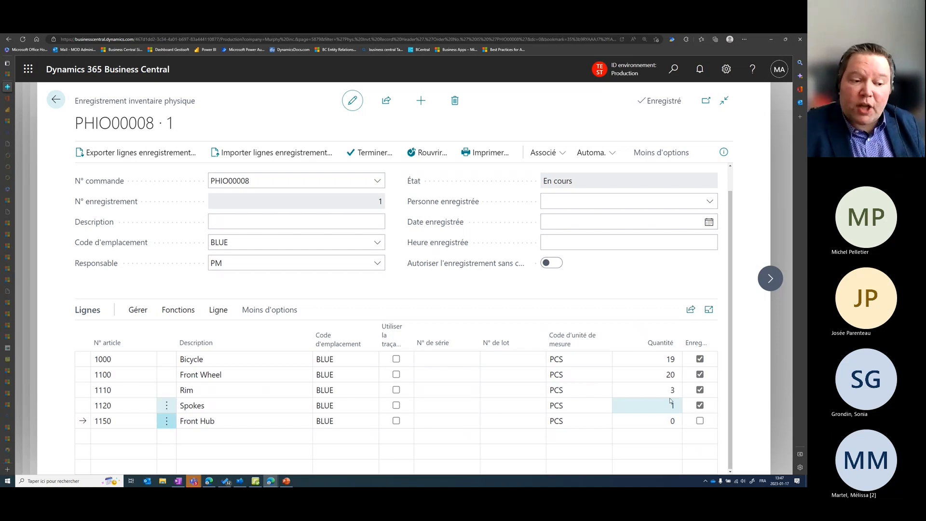
click(701, 422)
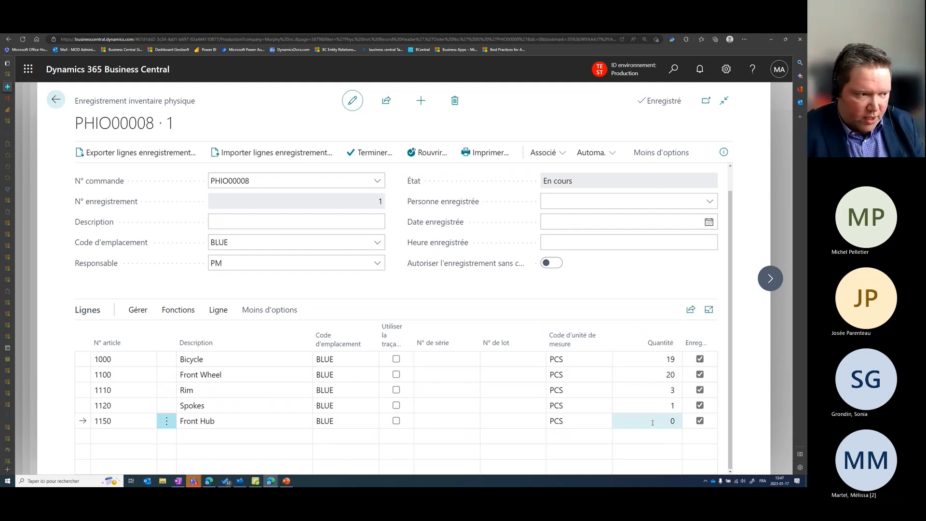
Finish recording 1 and open recording 2 from the order's list of recordings.
click(366, 153)
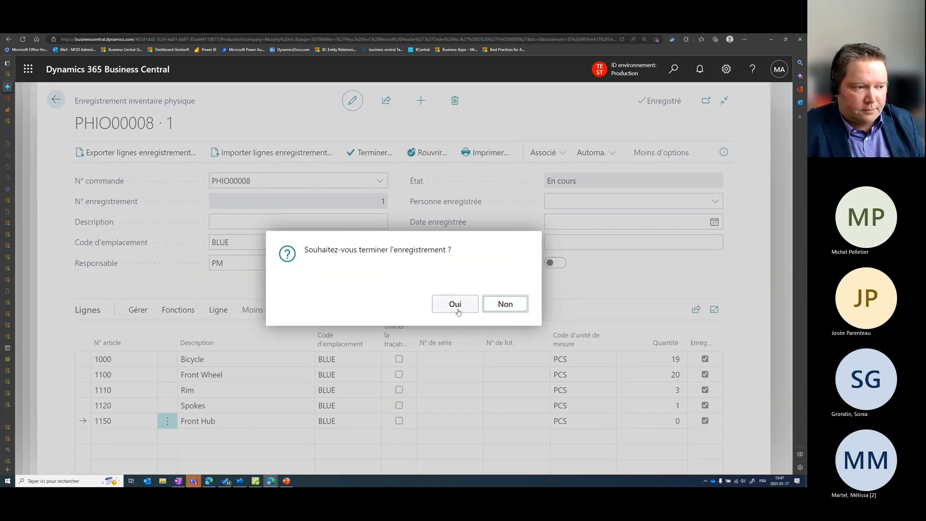
click(458, 306)
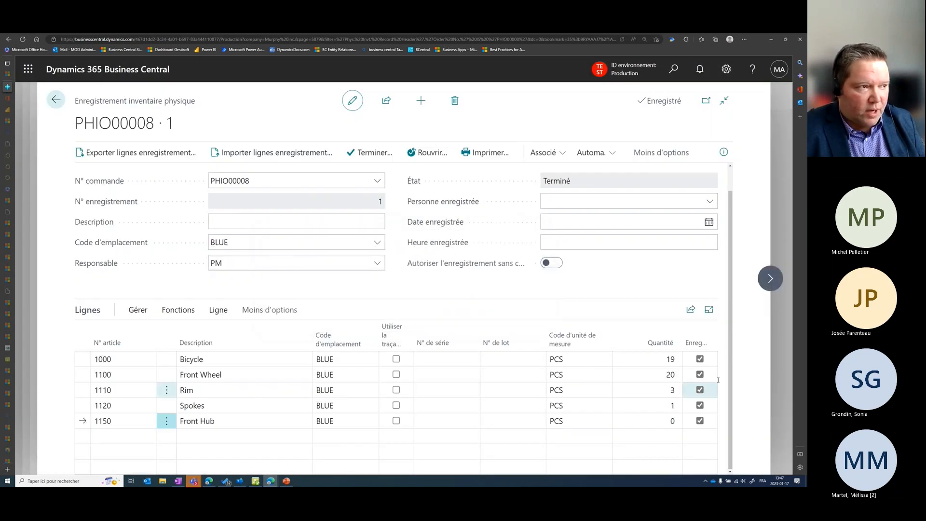
click(47, 99)
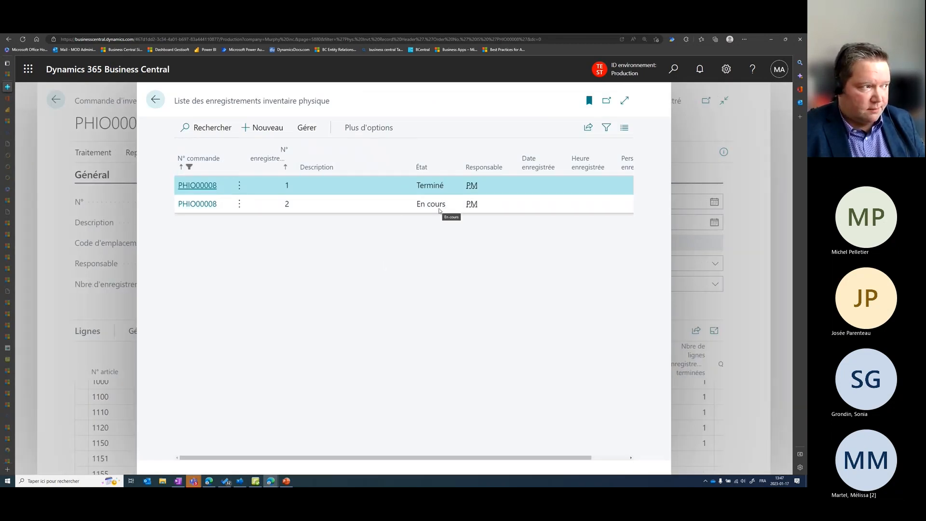
click(264, 202)
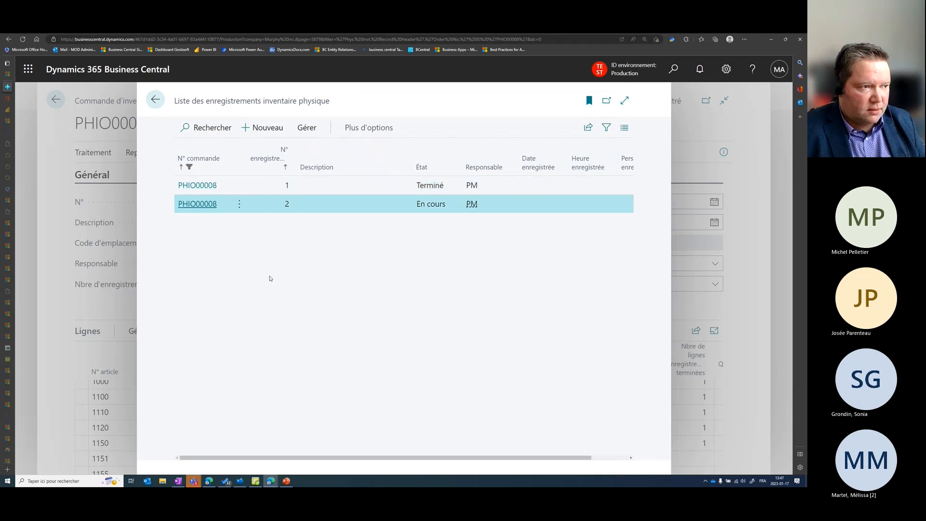
scroll(406, 203, down, 1)
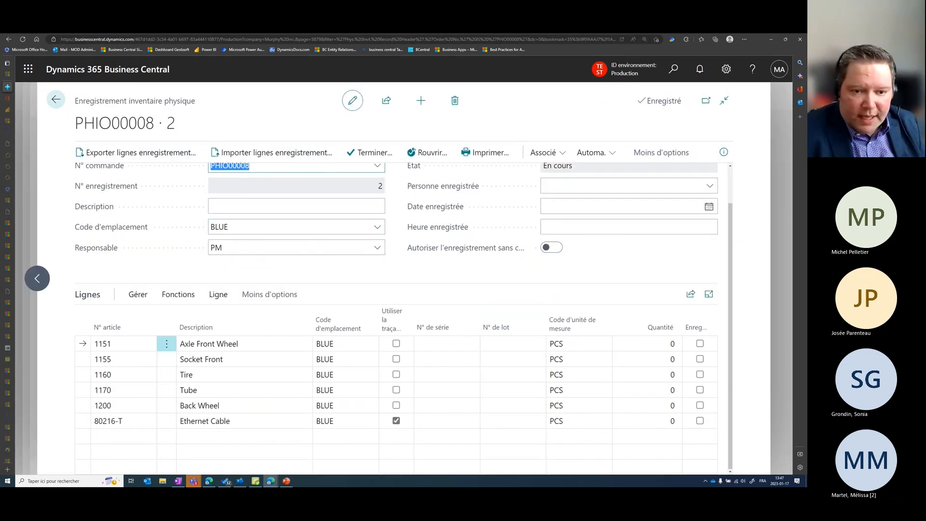
Set the counted quantities on recording 2 to 2 for Axle Front Wheel, 2 for Socket Front and 6 for Tire.
click(660, 340)
text(2)
click(665, 359)
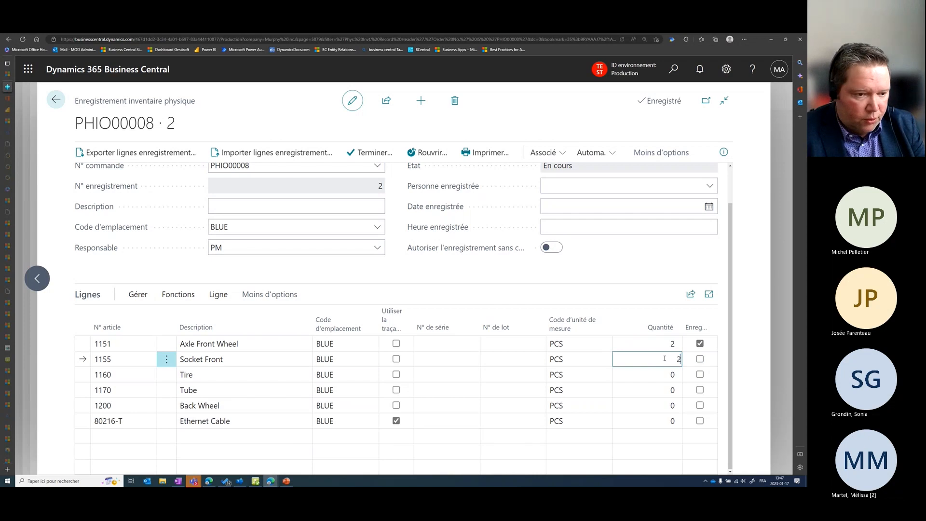
text(2)
click(657, 379)
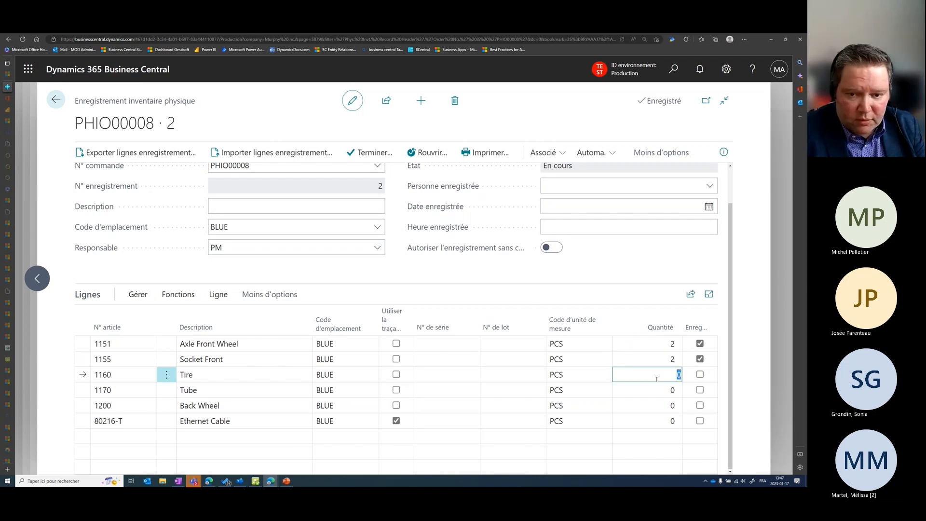
text(6)
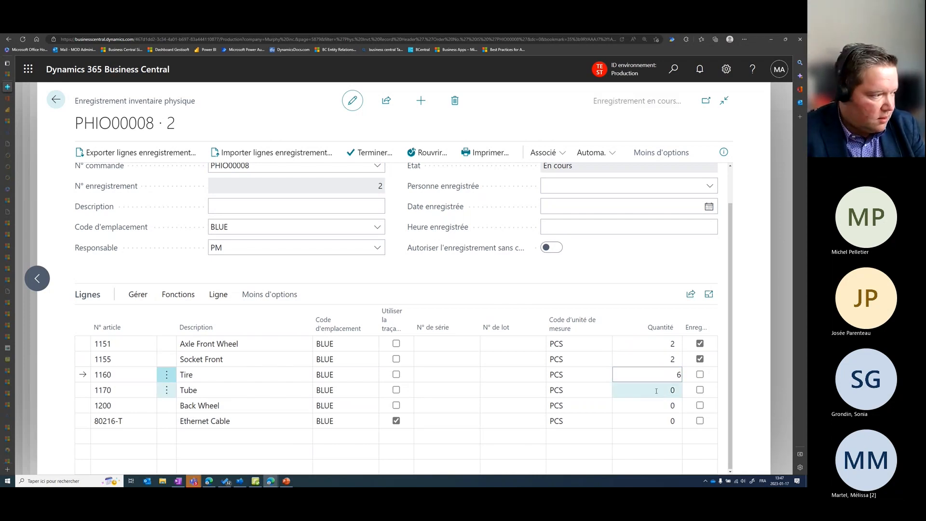
Set the counted quantity to 6 for item 1170 Tube and to 17 for item 1200 Back Wheel.
click(656, 391)
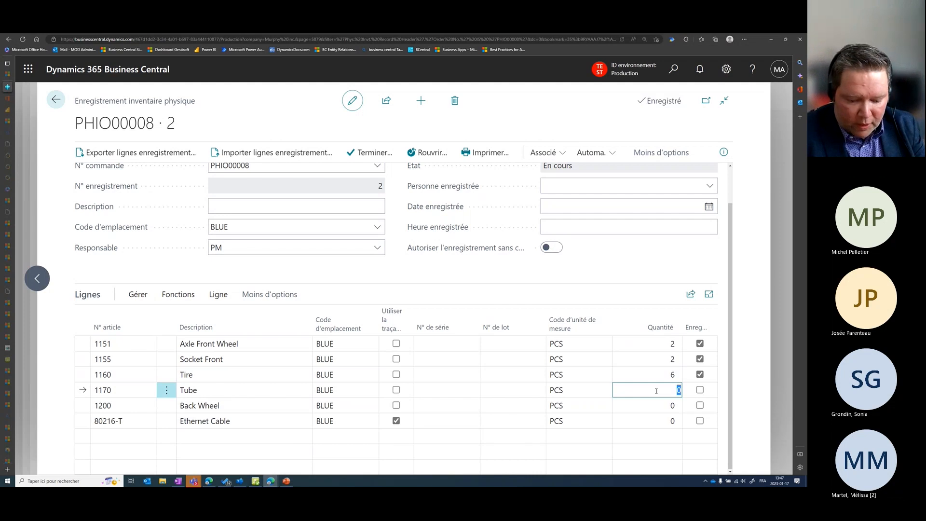
text(6)
click(659, 407)
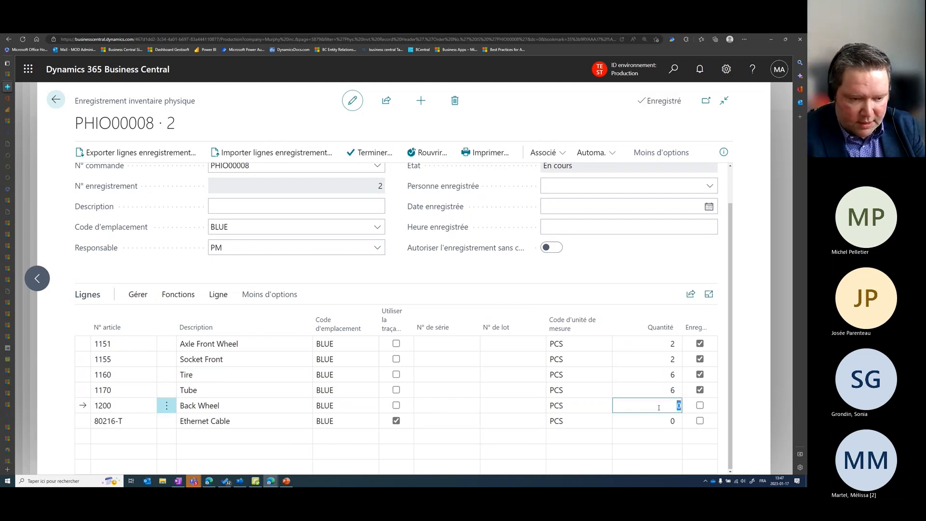
text(17)
click(656, 424)
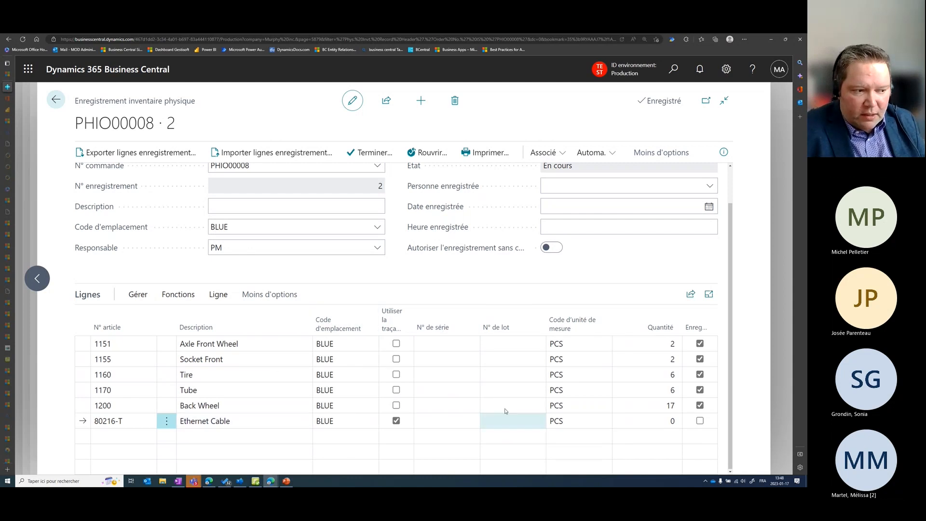
Look up the available lot numbers for item 80216-T Ethernet Cable, and close the list without choosing one.
click(505, 427)
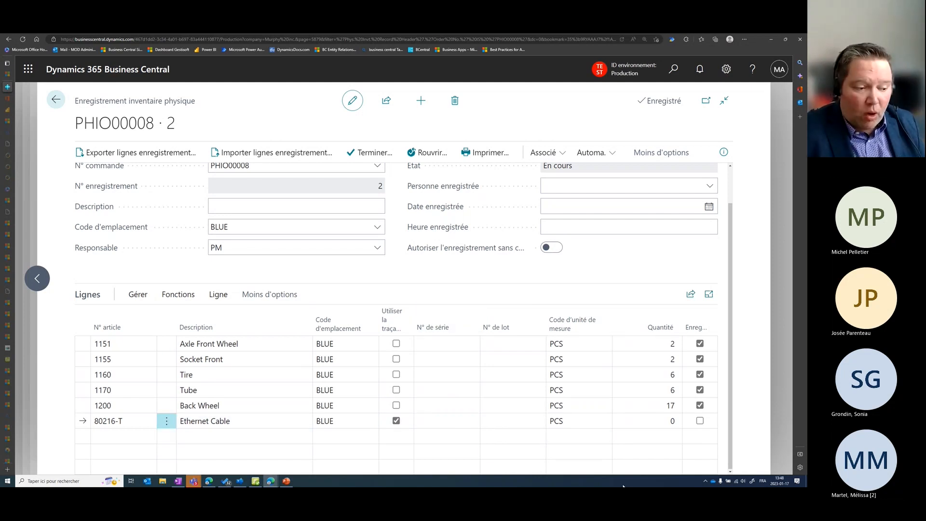
click(515, 420)
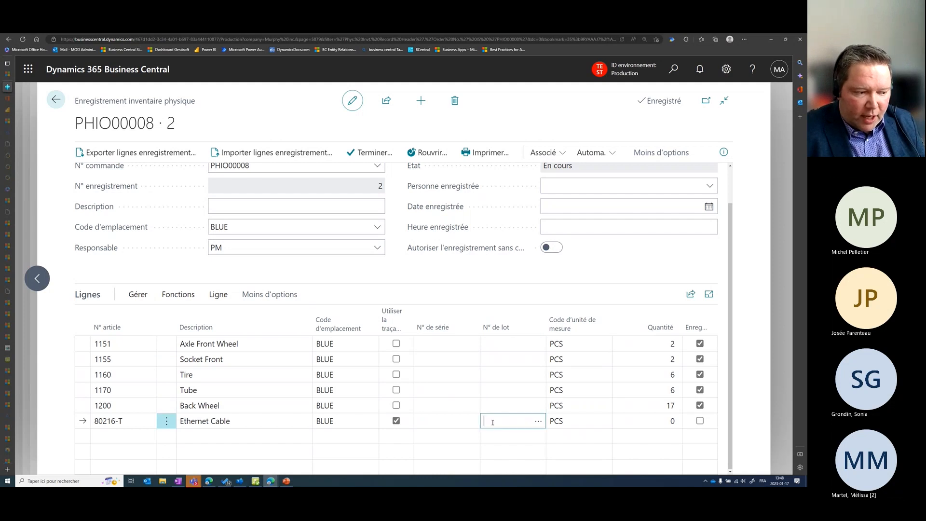
click(538, 422)
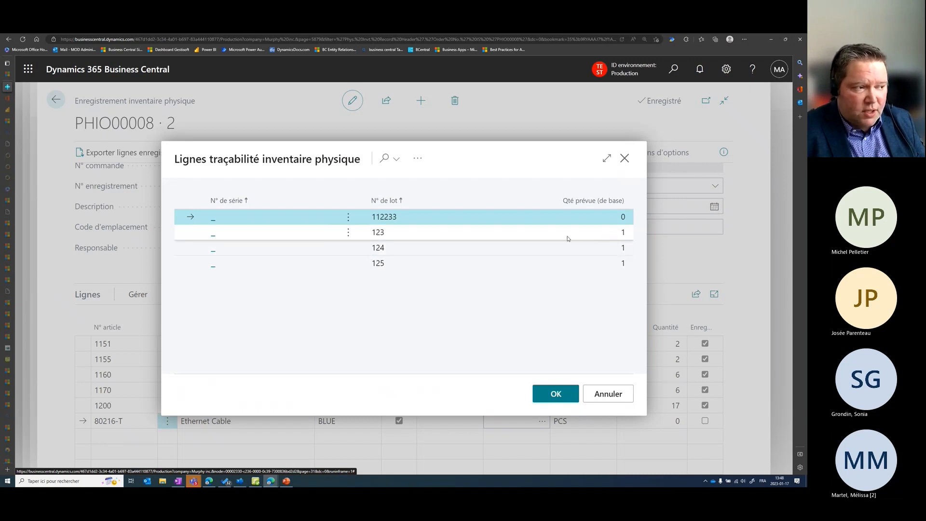
click(532, 249)
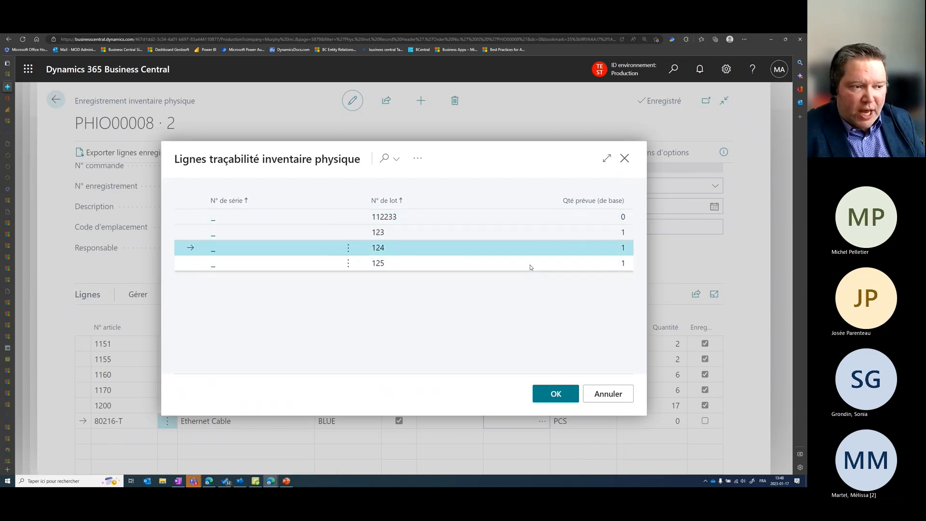
click(530, 265)
click(512, 233)
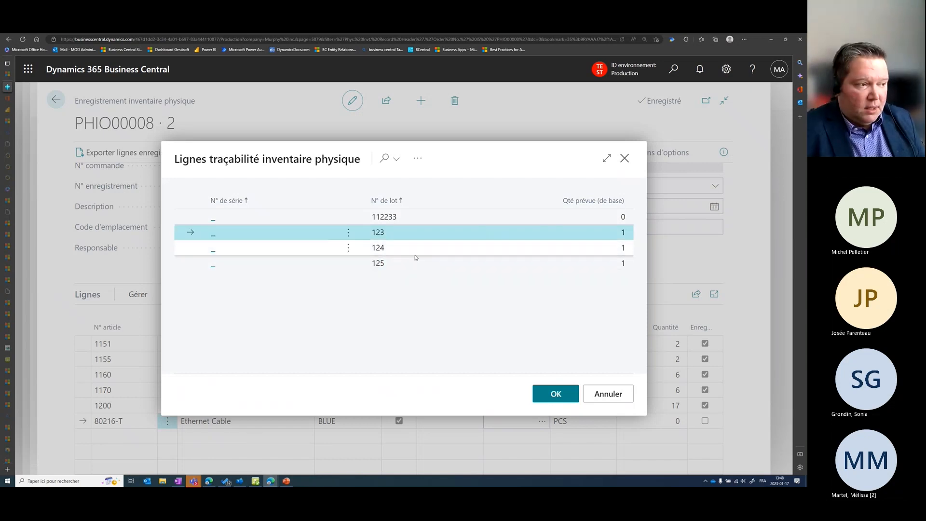
click(627, 393)
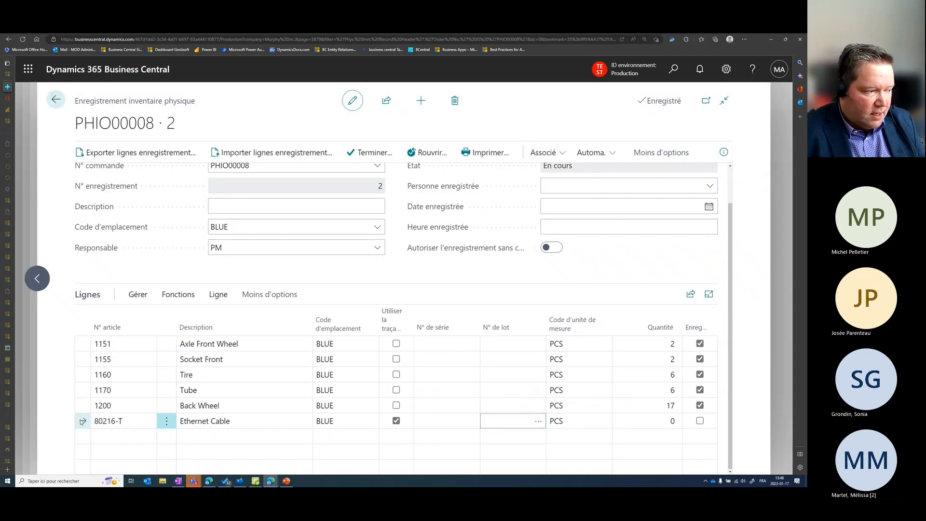
Copy the recording line for item 80216-T Ethernet Cable with 2 copies.
click(394, 425)
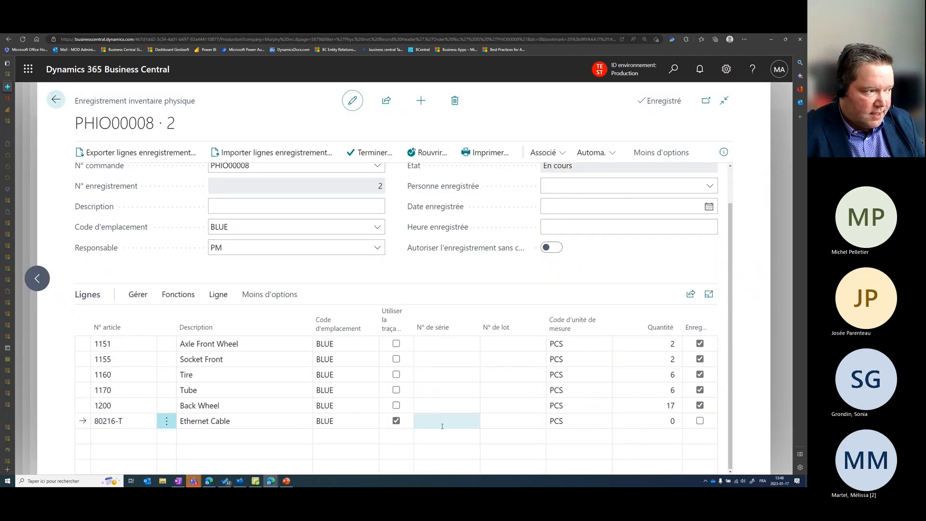
click(231, 295)
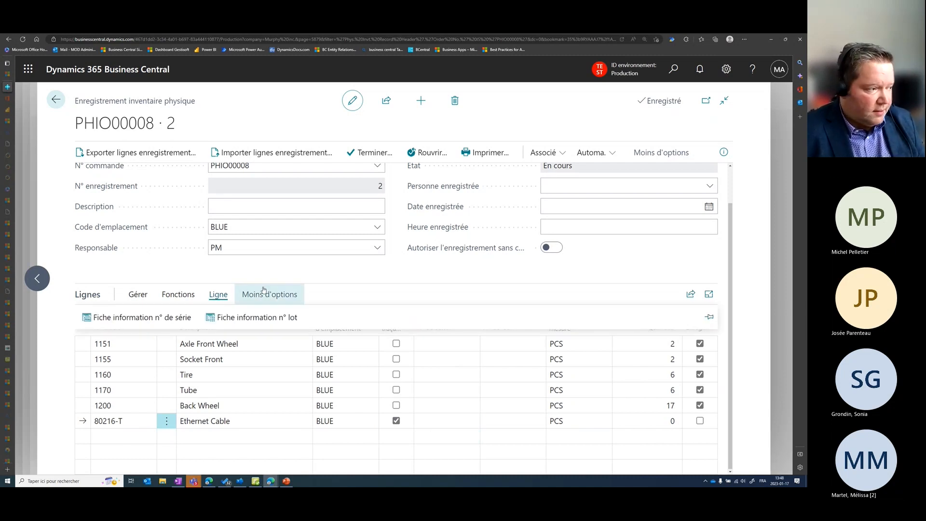
click(138, 295)
click(175, 296)
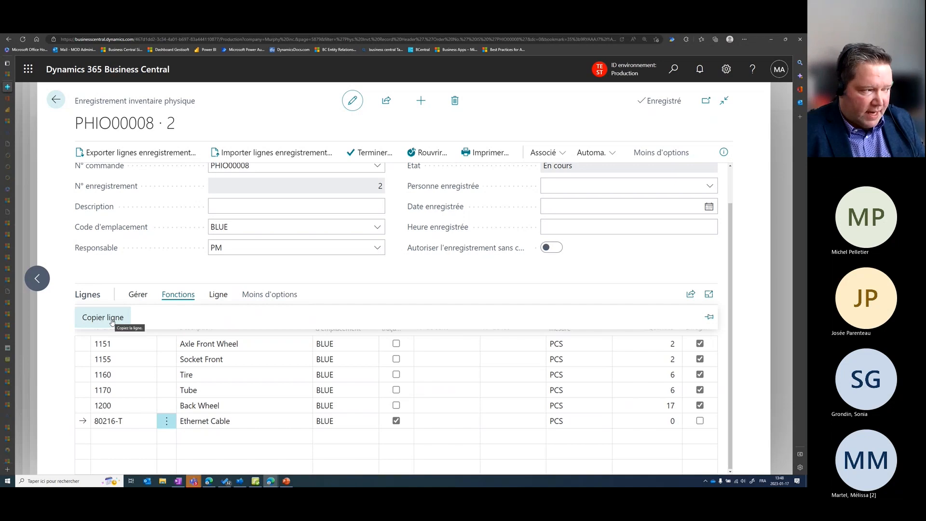
click(103, 318)
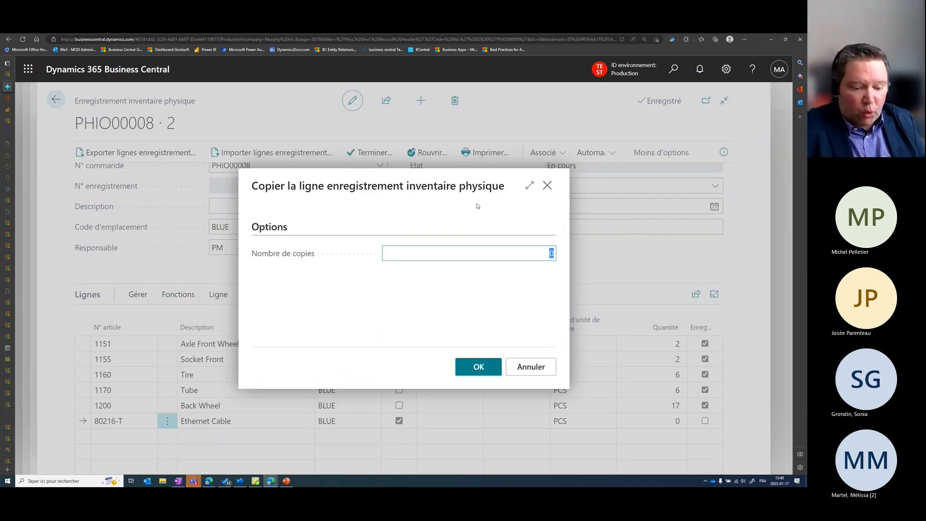
text(2)
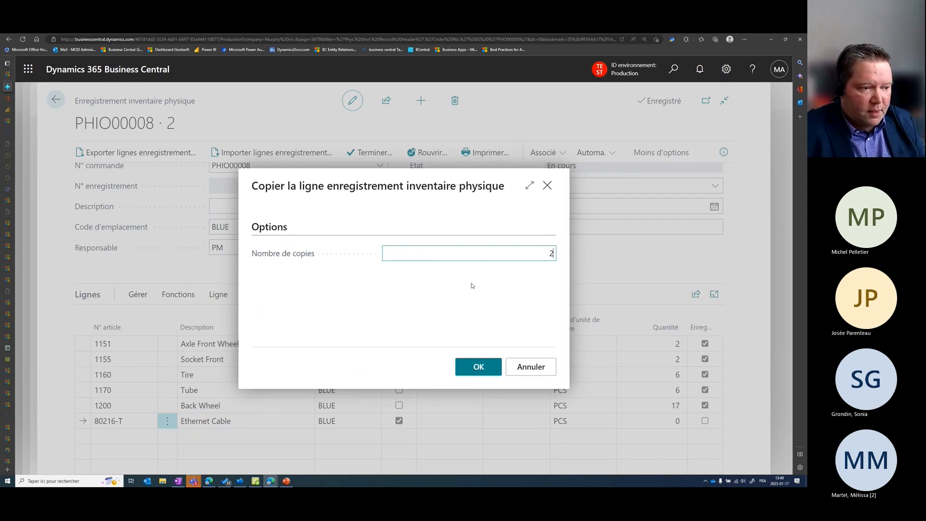
click(479, 367)
scroll(422, 387, down, 1)
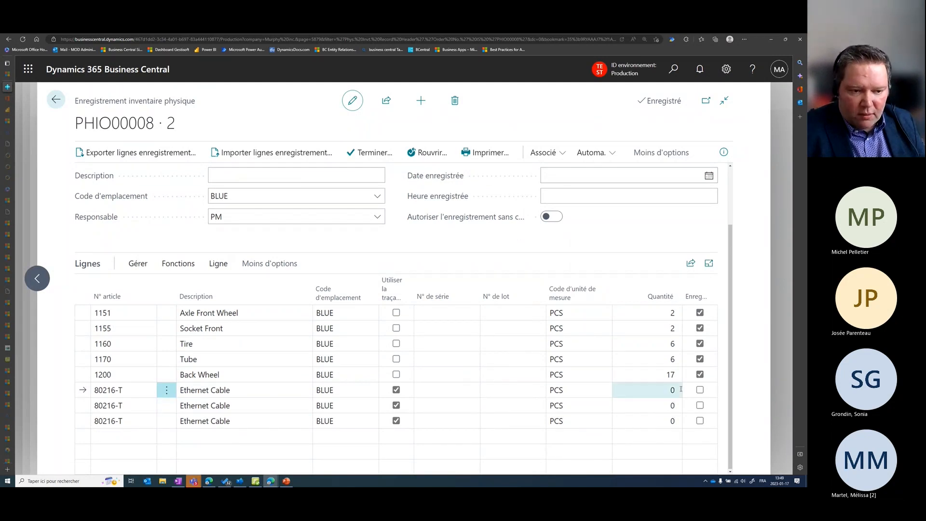
Preview the printed count sheet for recording 2, examine its item lines, and close the report without printing.
click(480, 154)
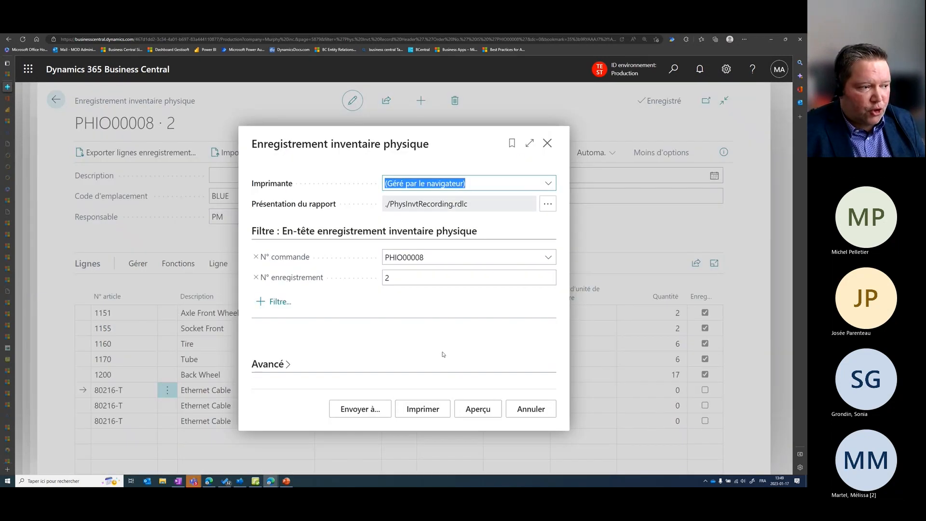
click(490, 414)
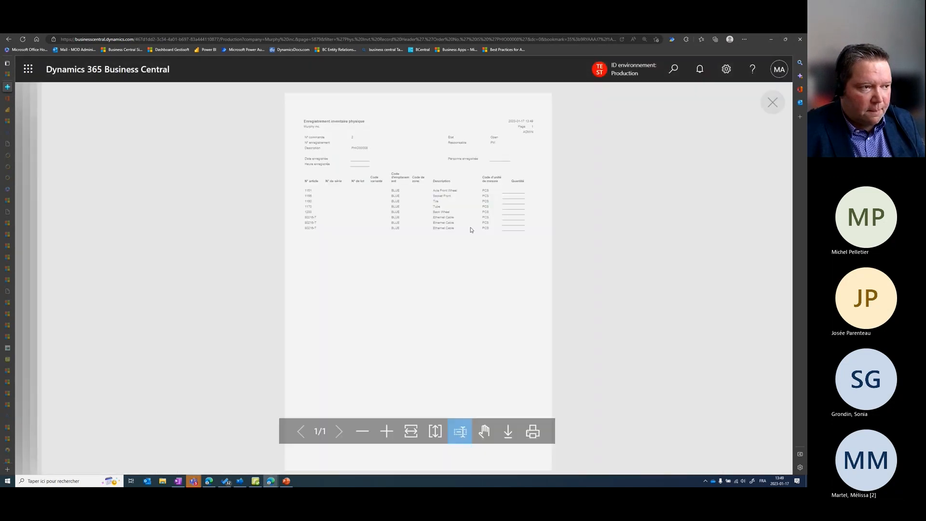
click(387, 433)
click(386, 433)
scroll(168, 335, up, 5)
scroll(174, 354, down, 3)
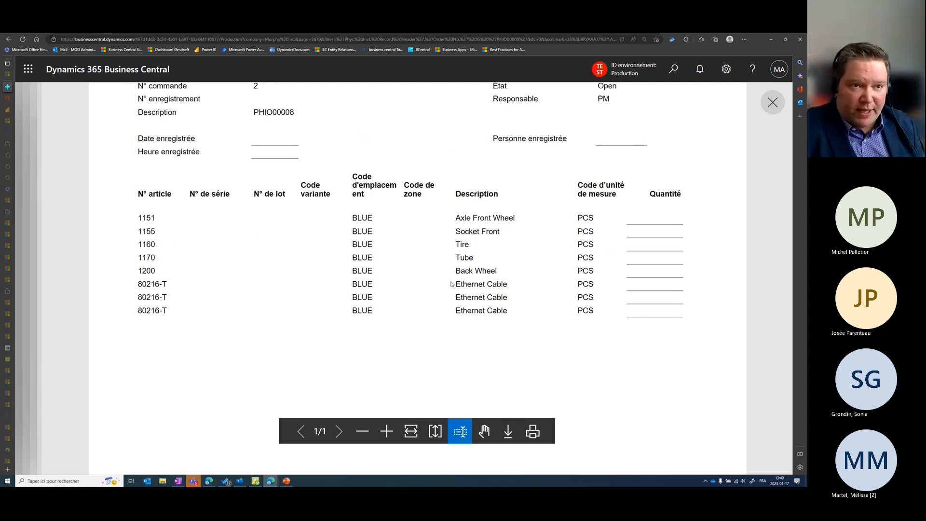
click(782, 107)
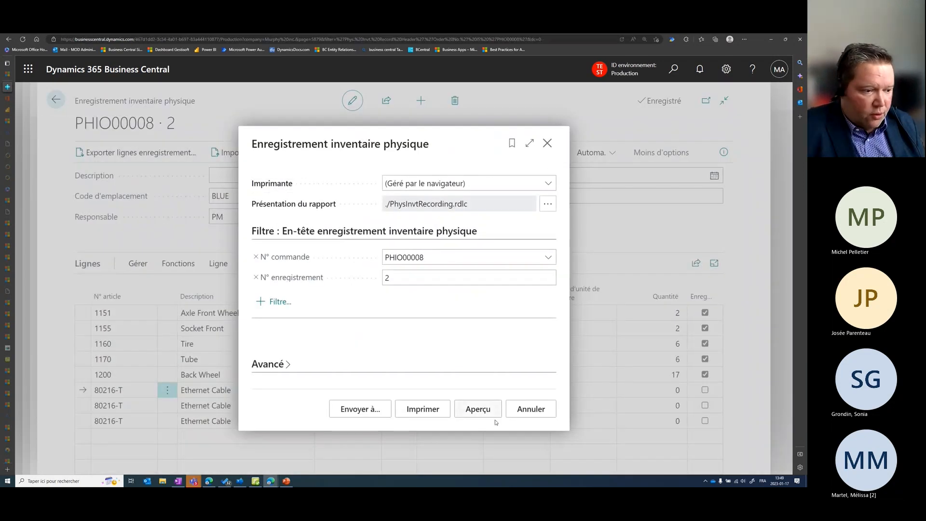
click(532, 412)
Set the counted quantity to 1 on each of the three 80216-T Ethernet Cable lines.
click(666, 391)
text(1)
click(665, 407)
text(1)
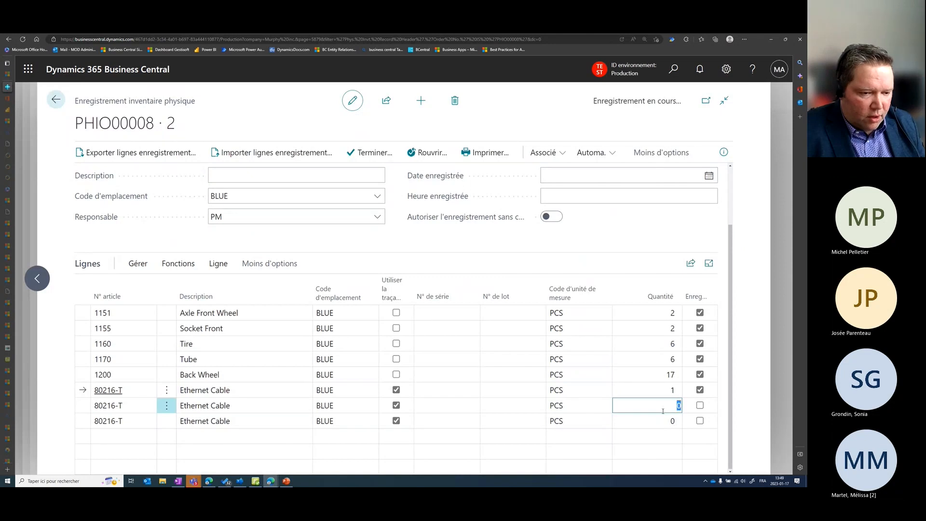
click(662, 423)
text(1)
click(725, 406)
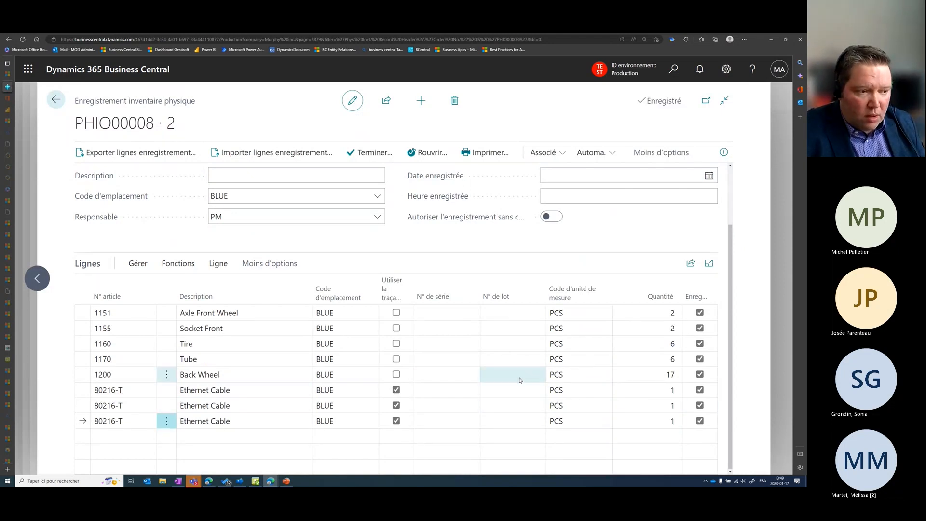
Assign lot numbers 123, 124 and 125 to the three 80216-T Ethernet Cable recording lines.
click(535, 389)
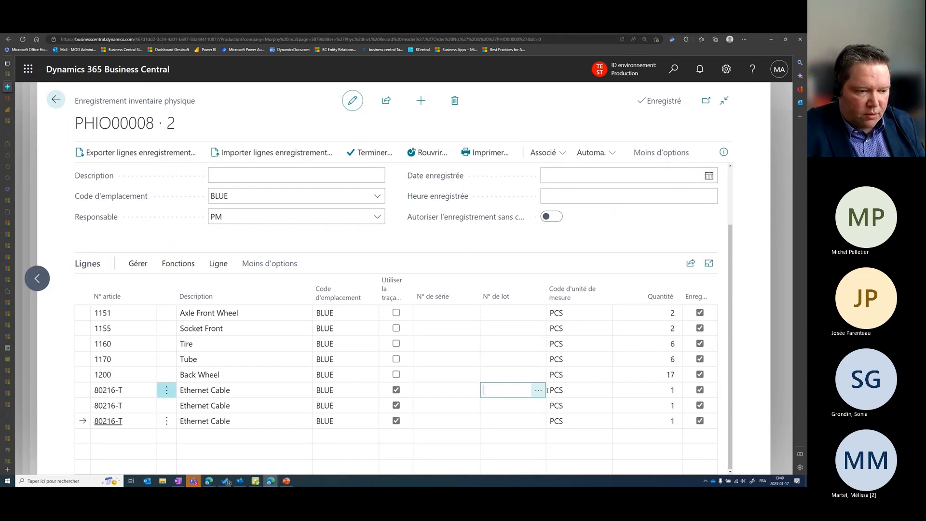
click(534, 390)
click(312, 235)
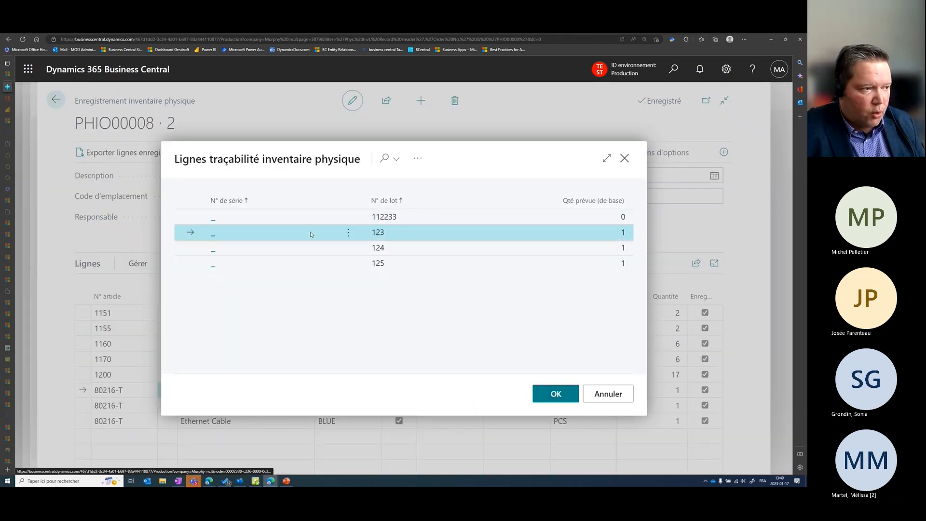
click(547, 397)
click(535, 406)
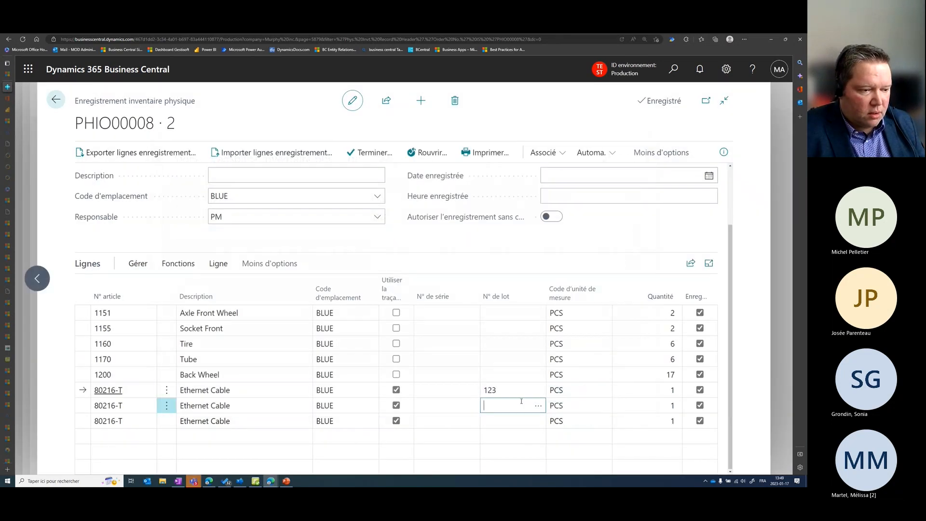
click(537, 406)
click(328, 247)
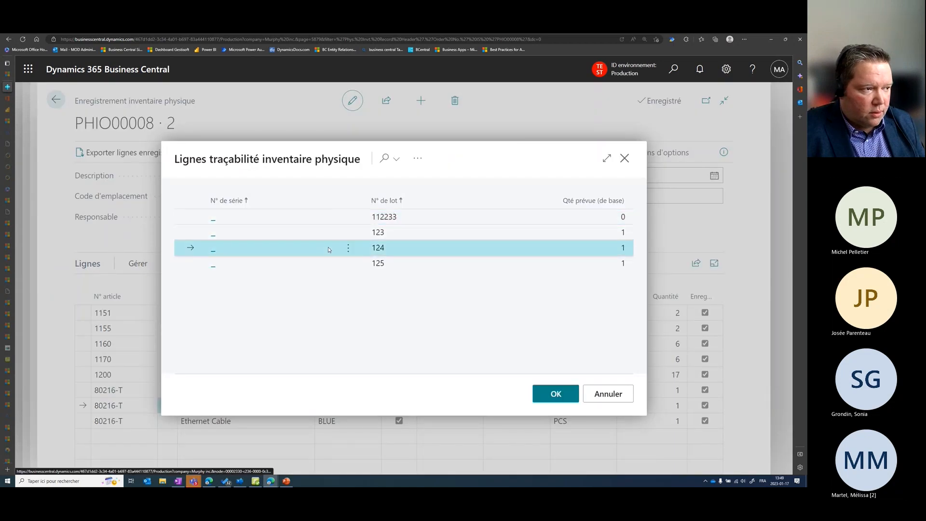
click(542, 391)
click(536, 421)
click(537, 420)
click(319, 263)
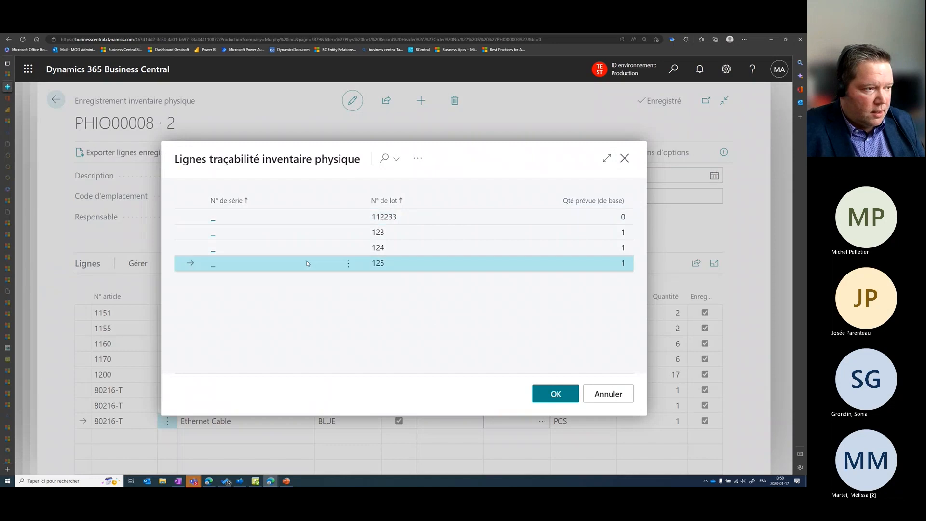
click(555, 394)
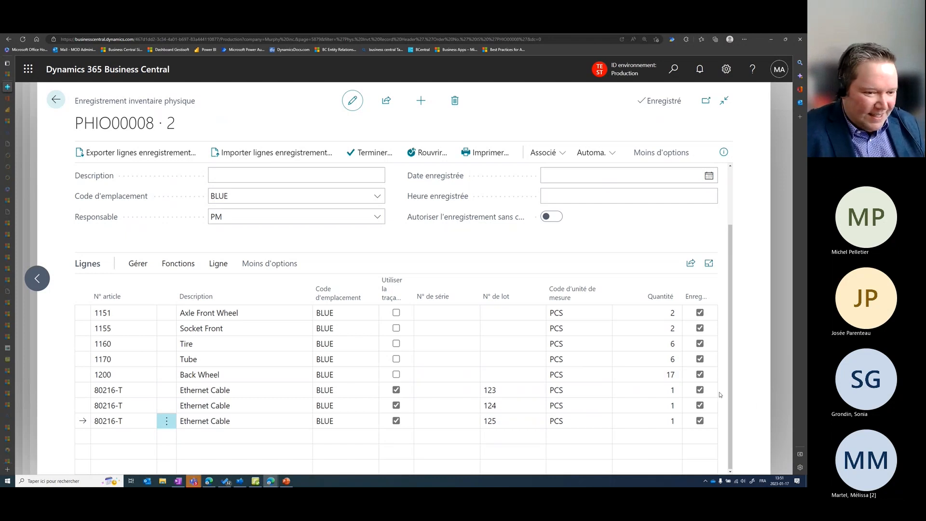
Finish recording 2 of order PHIO00008, and return to the physical inventory order.
scroll(704, 376, up, 2)
scroll(308, 180, down, 3)
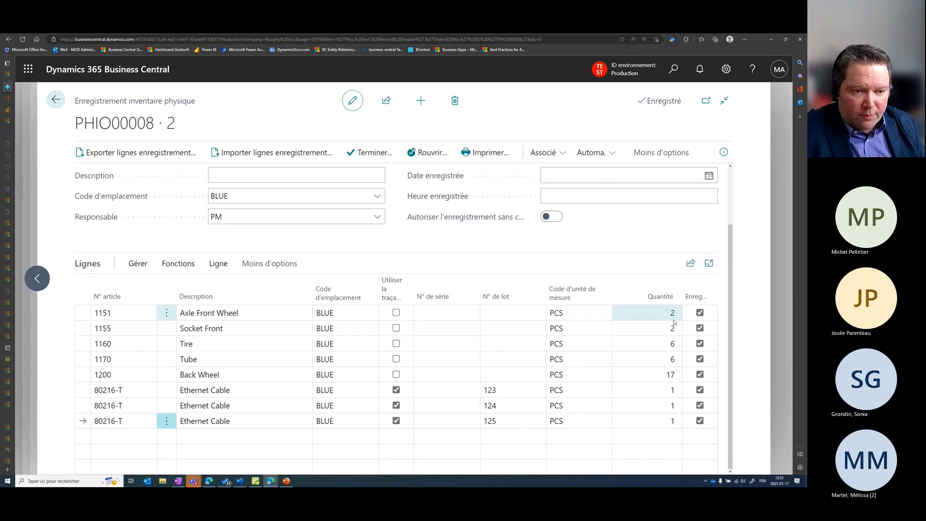
scroll(474, 216, up, 3)
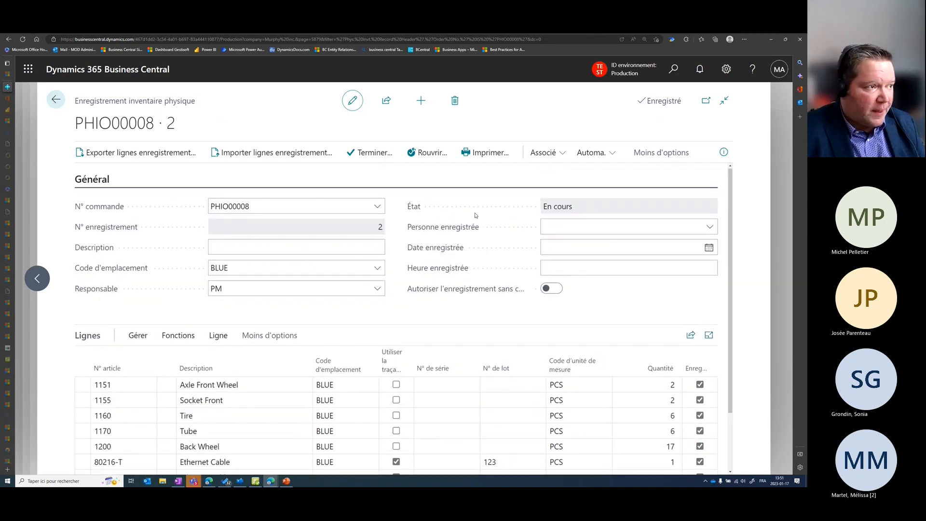
click(378, 154)
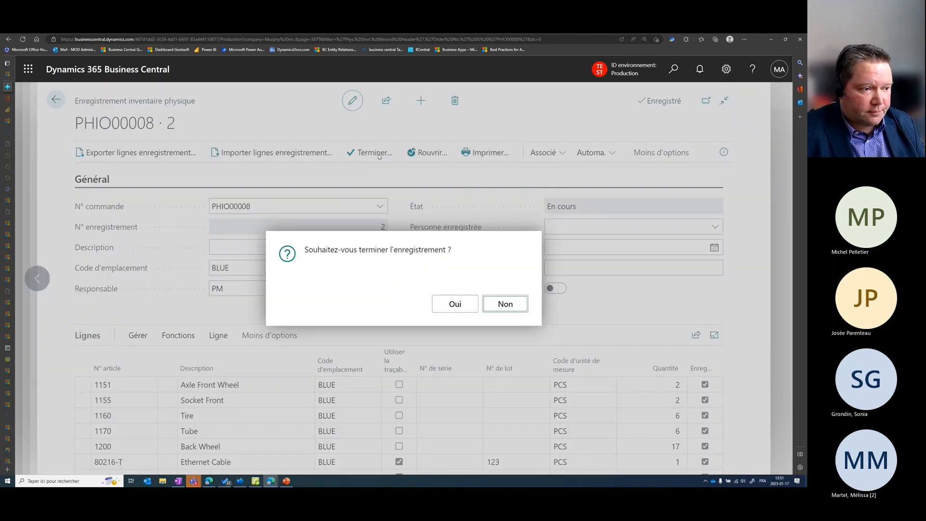
click(453, 304)
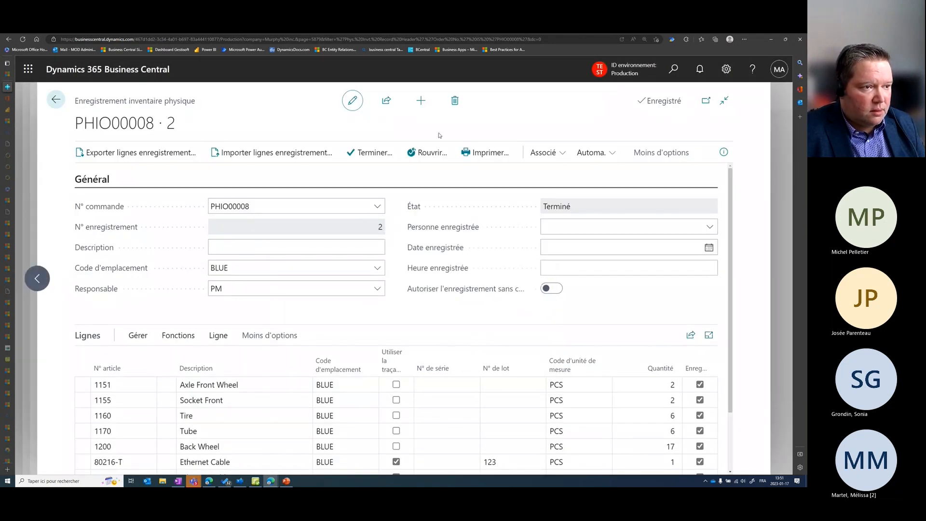
click(56, 100)
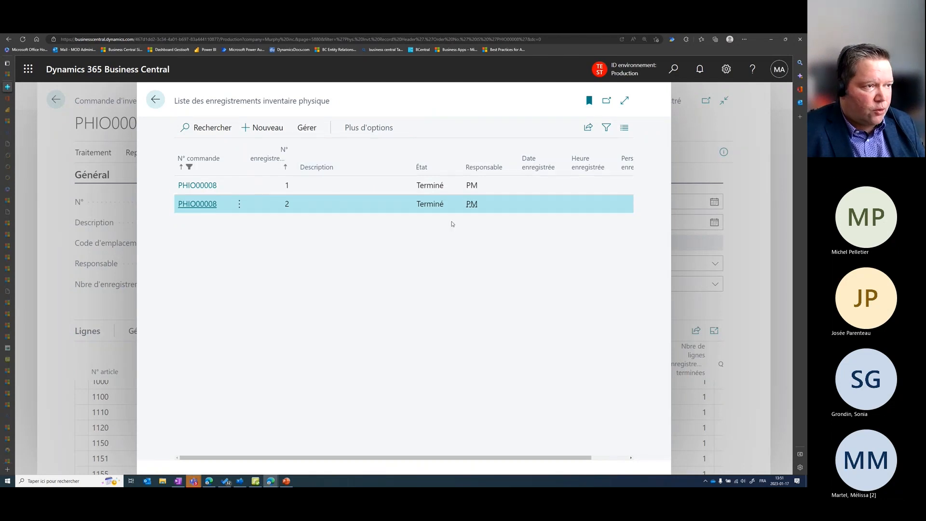
key(Escape)
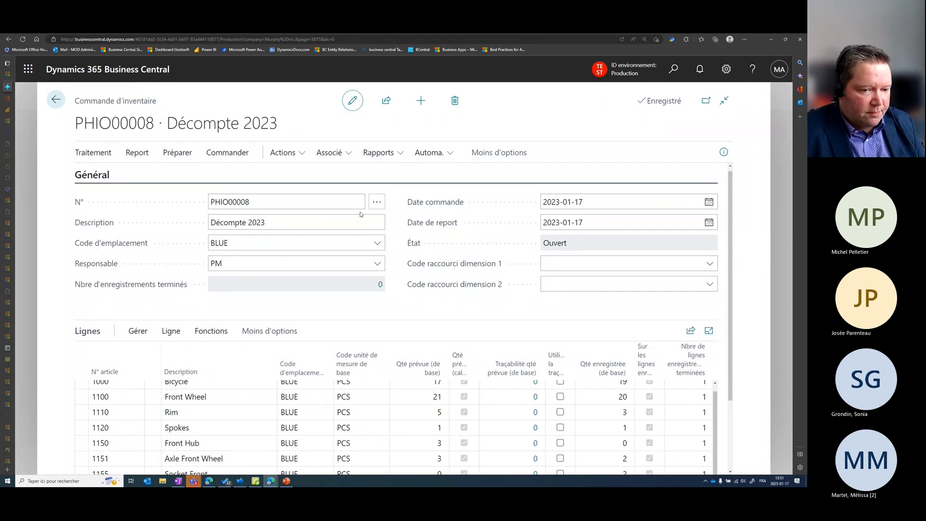
Examine the expected and recorded quantities on the order lines, and consult the PowerPoint slide relating the inventory order to its recordings.
key(ctrl+minus)
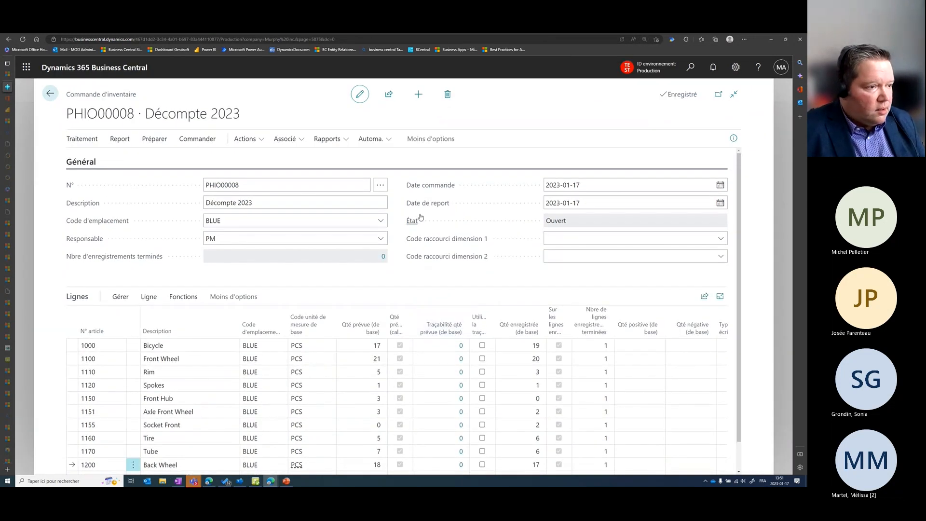
click(559, 343)
scroll(560, 338, down, 1)
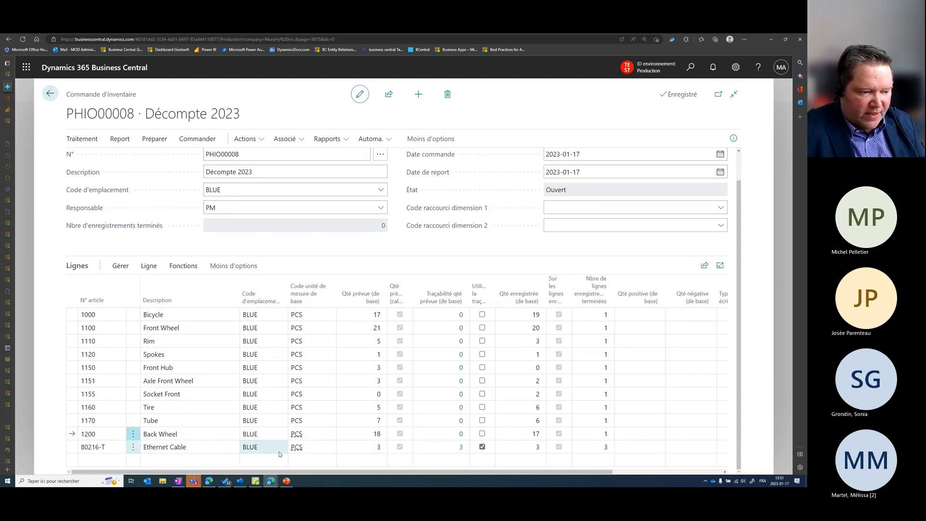
scroll(530, 427, up, 1)
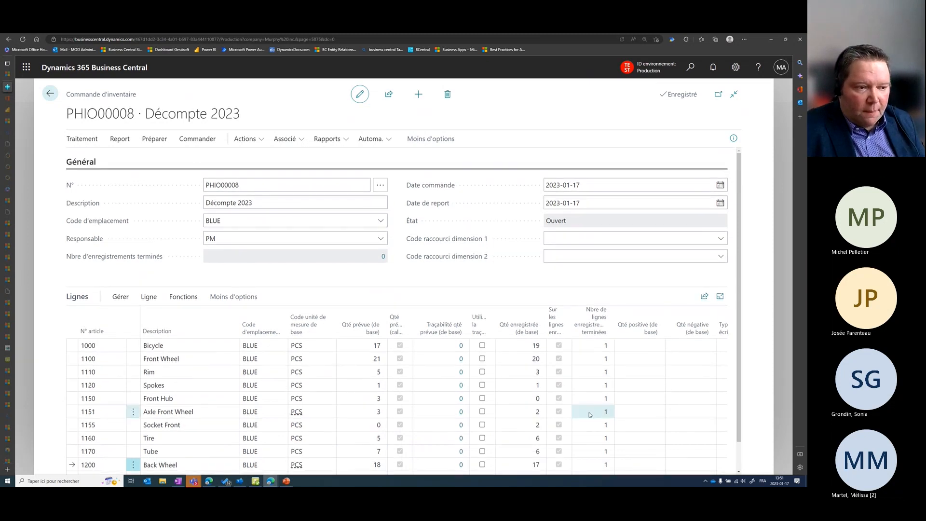
click(288, 482)
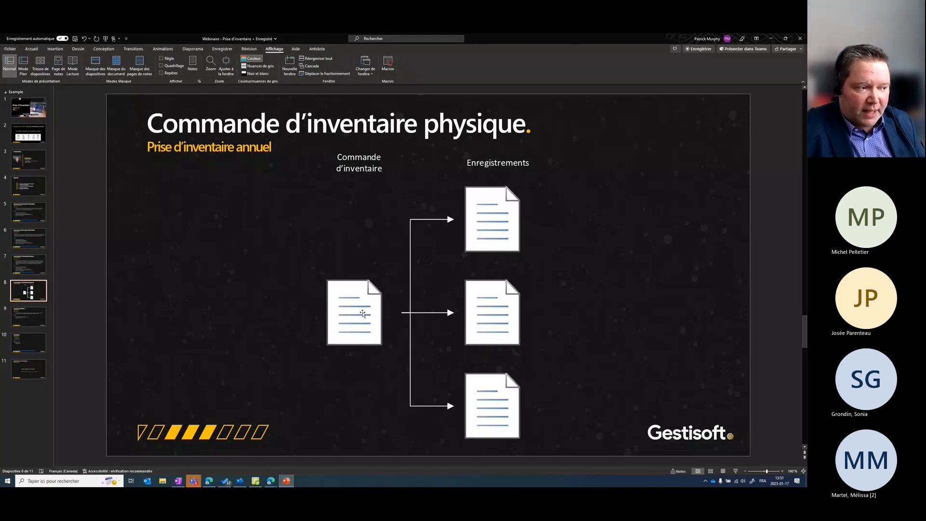
key(alt+Tab)
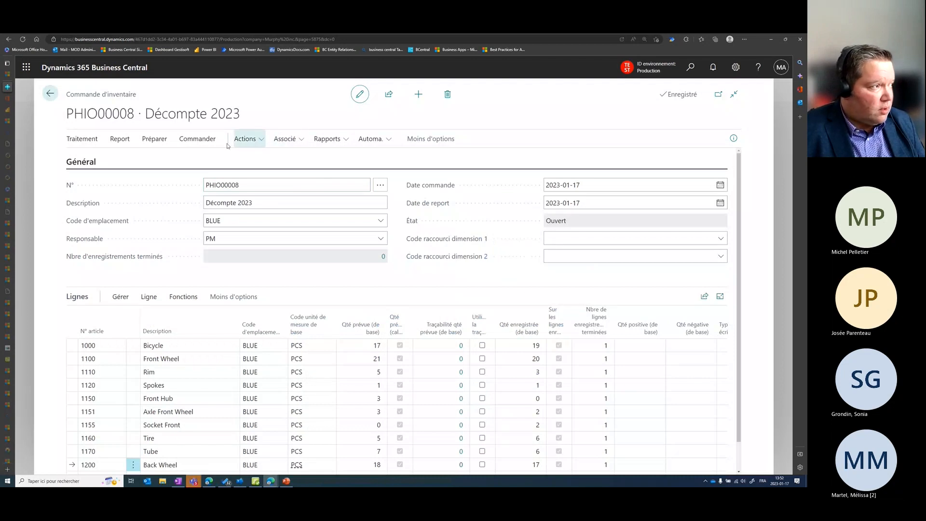
Finish physical inventory order PHIO00008, confirming the completion of the order.
click(155, 140)
click(197, 139)
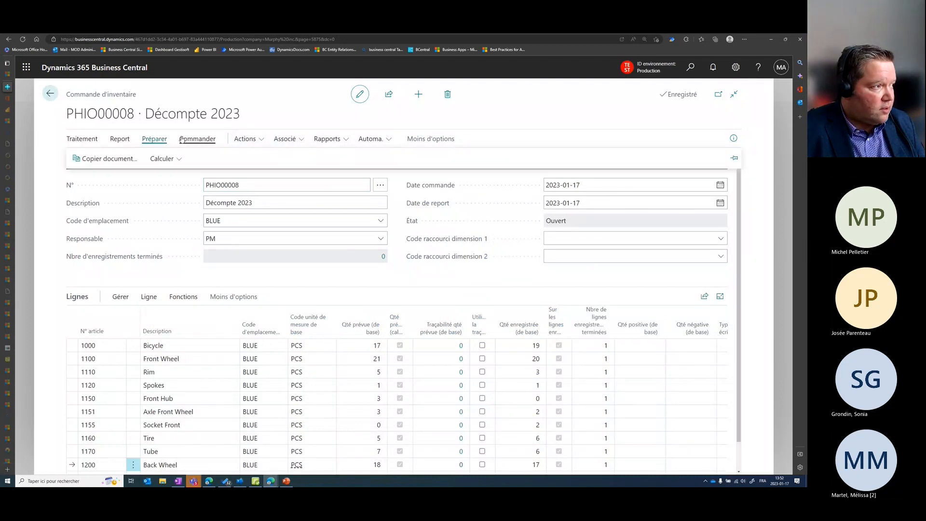
click(119, 139)
click(87, 139)
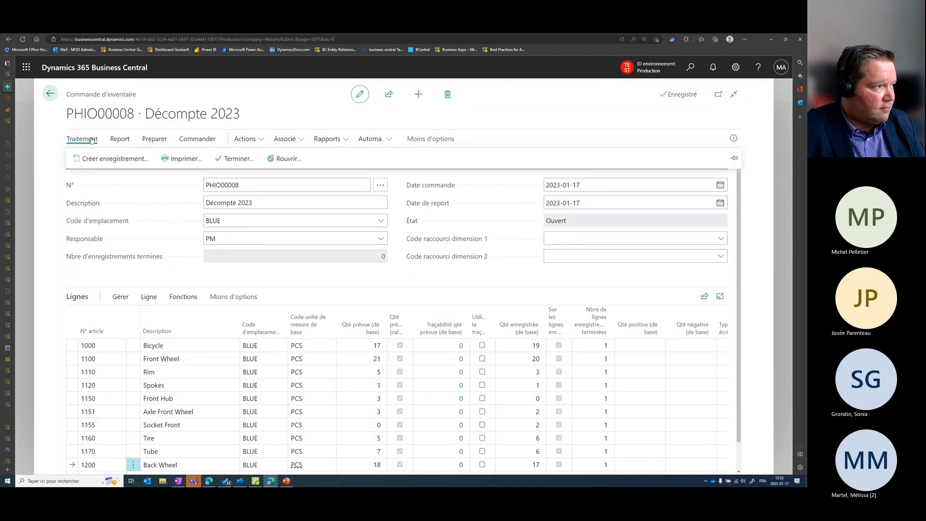
click(235, 160)
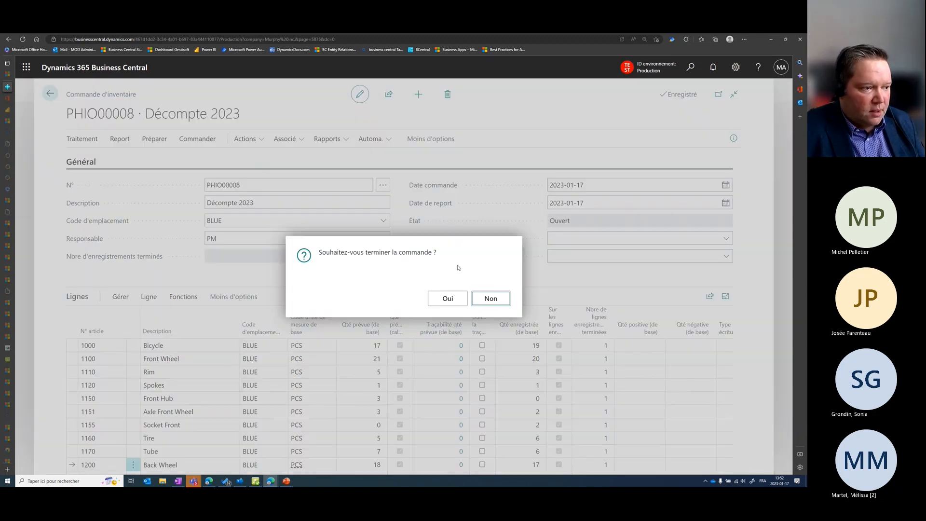
click(459, 302)
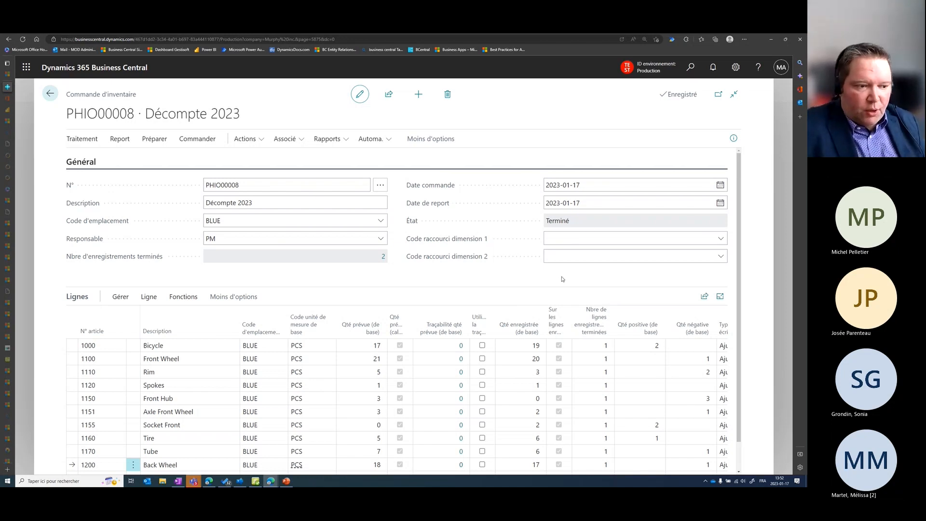
Review the positive and negative quantities, entry types and unit costs on the order lines, and open the order's statistics.
scroll(563, 279, down, 1)
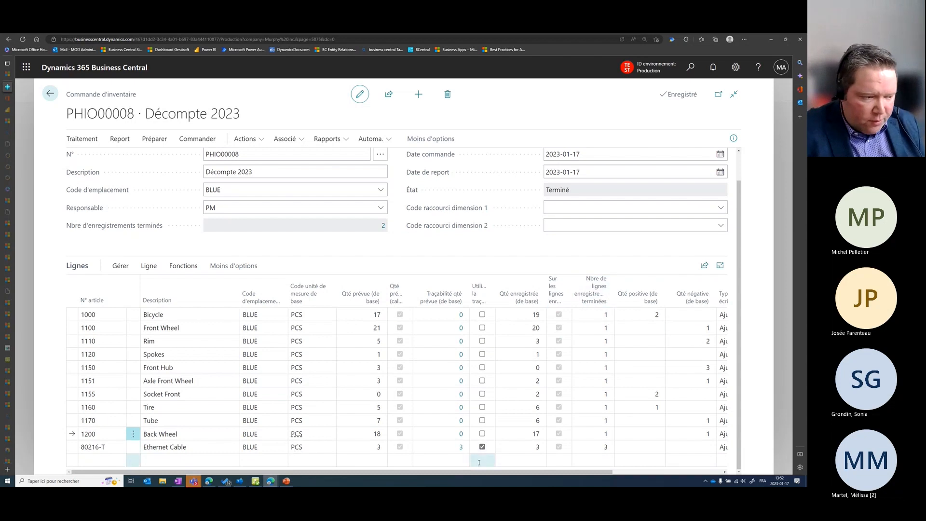
drag(459, 472, 515, 472)
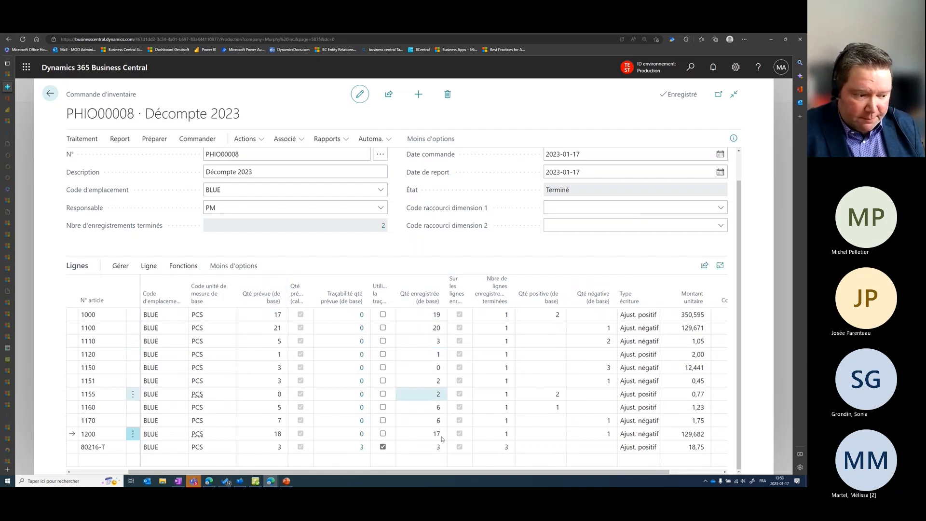
drag(504, 472, 585, 480)
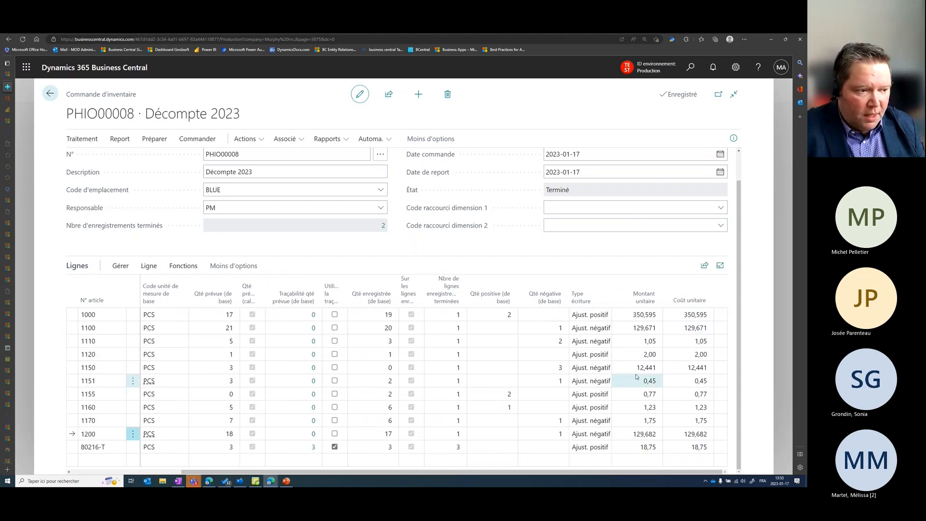
scroll(573, 345, up, 1)
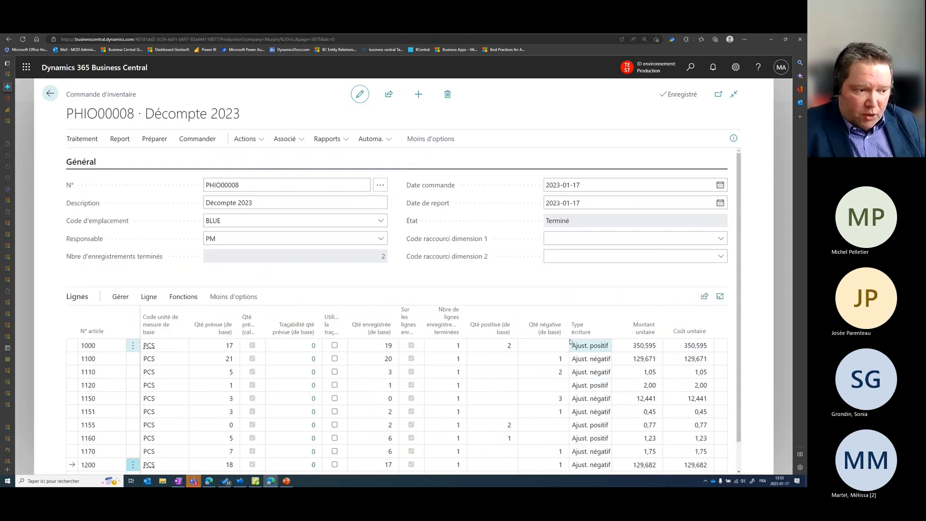
scroll(567, 337, down, 1)
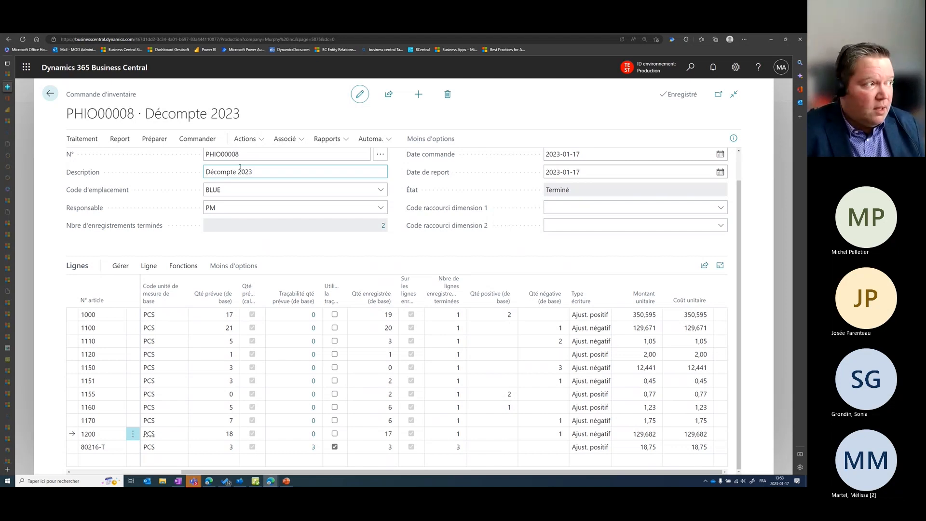
click(198, 139)
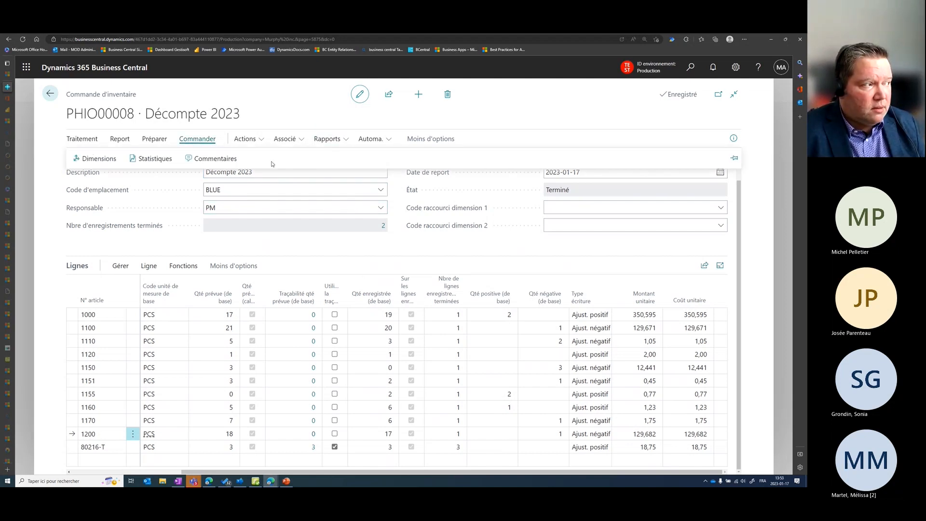
click(153, 158)
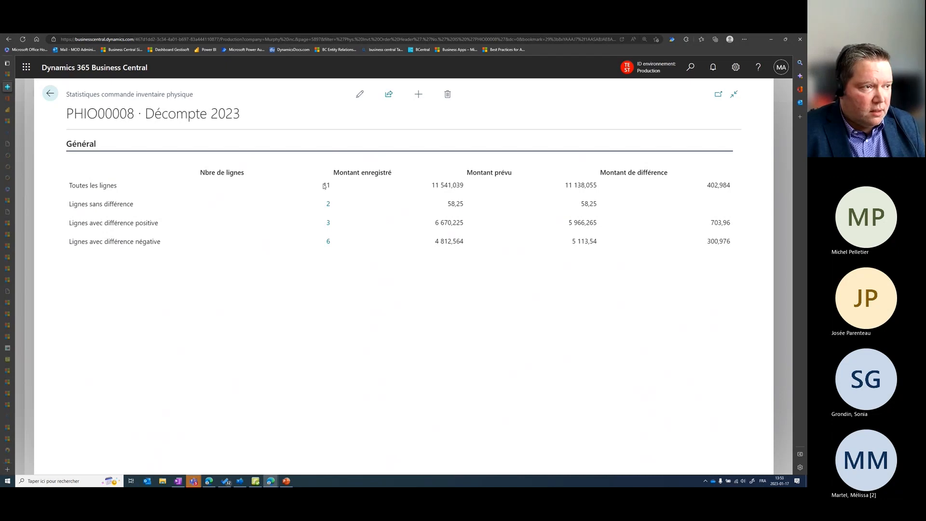
key(ctrl+plus)
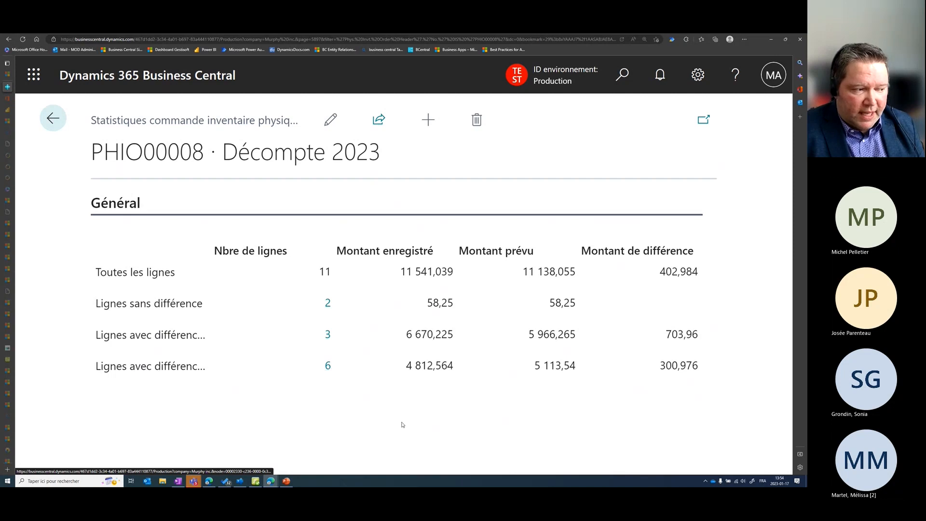
List the order lines with a negative difference, examine their quantities and unit amounts, and return to the inventory order.
click(332, 371)
scroll(408, 258, down, 1)
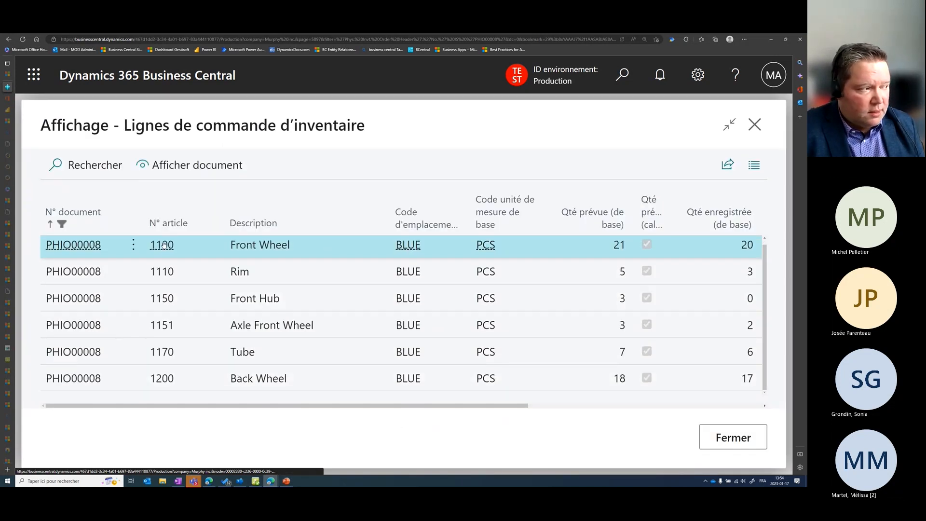
drag(355, 407, 509, 406)
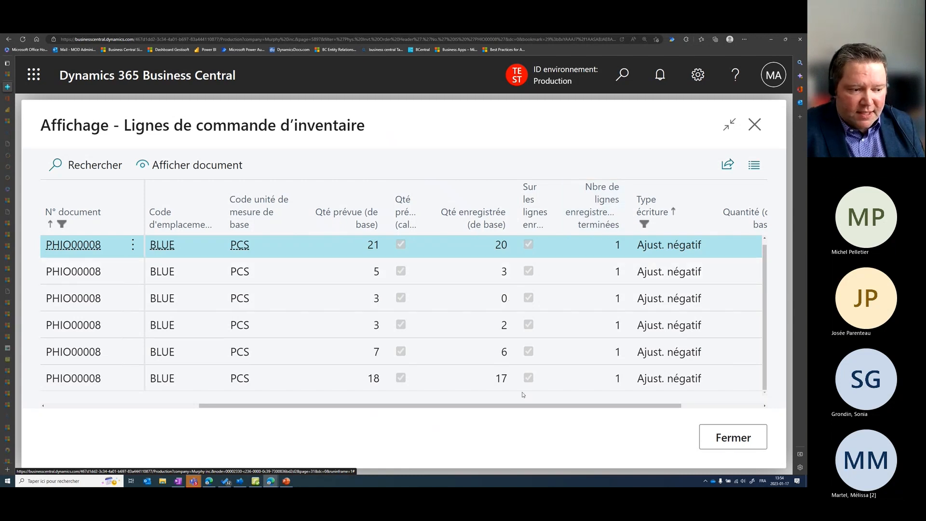
drag(543, 407, 627, 408)
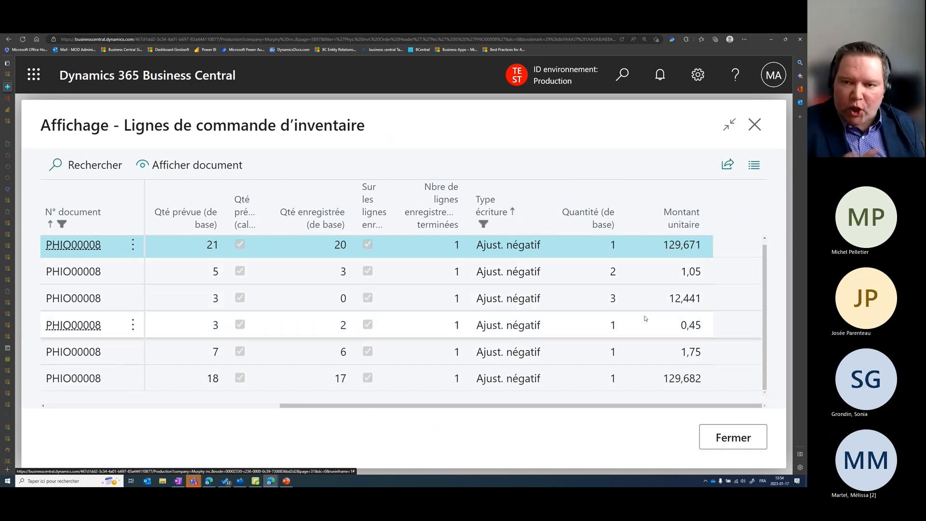
click(740, 442)
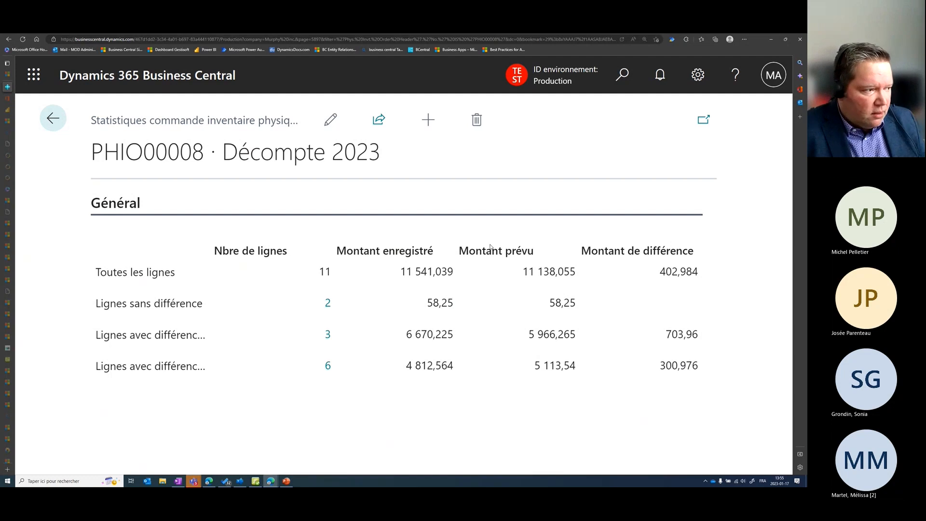
key(Escape)
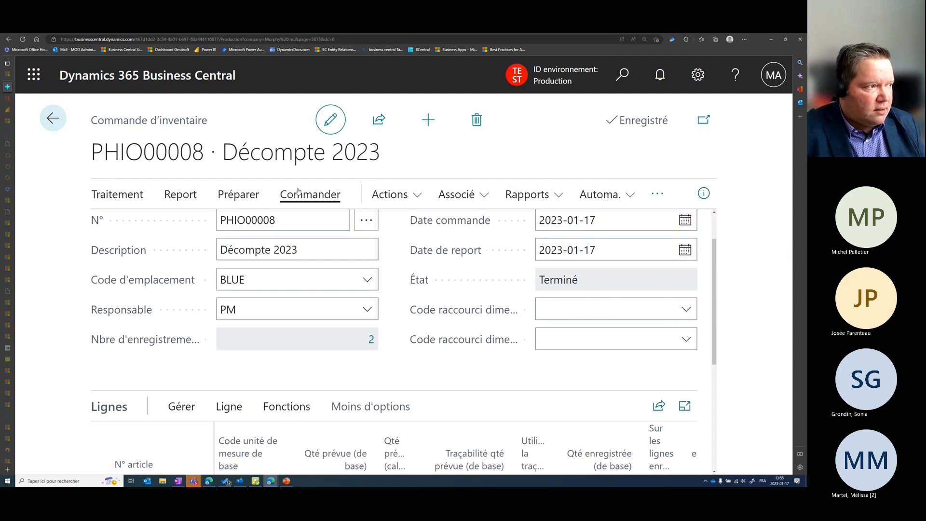
key(ctrl+minus)
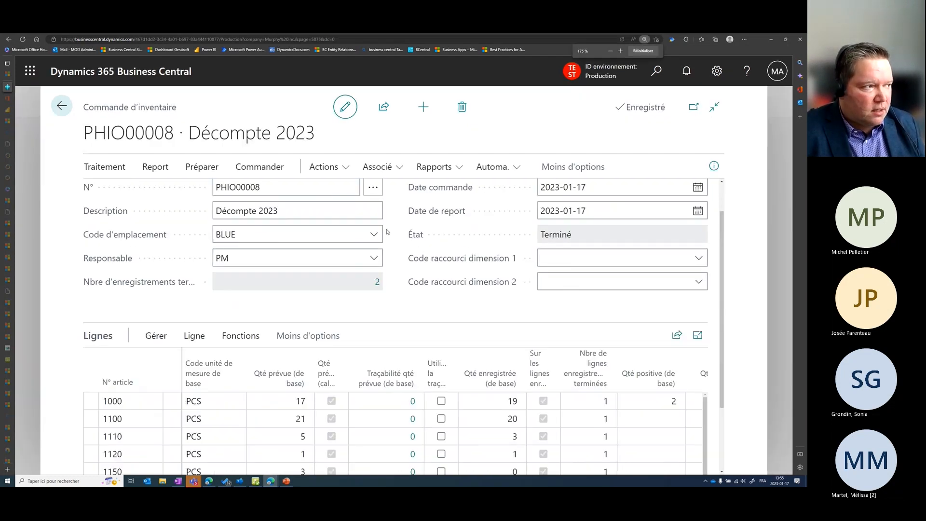
Post physical inventory order PHIO00008, confirm the posting, and return to the home page.
key(ctrl+minus)
click(228, 153)
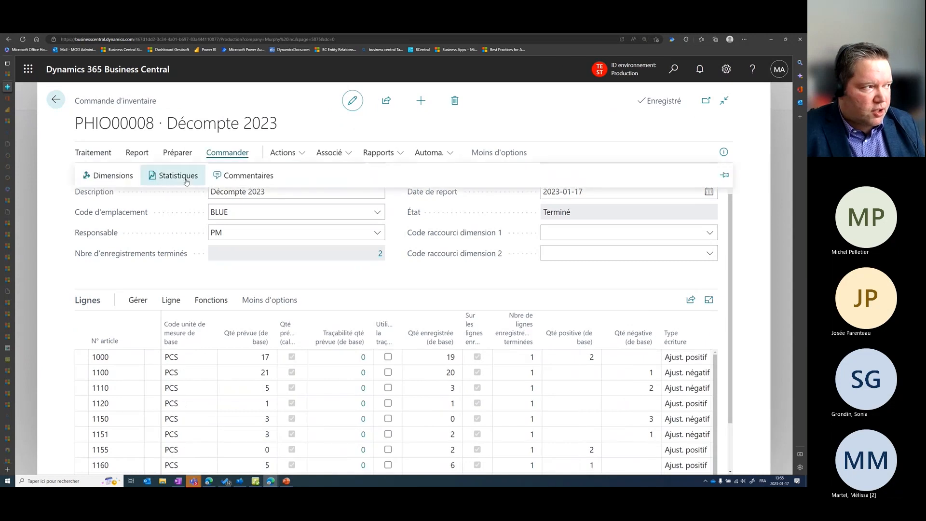
click(188, 280)
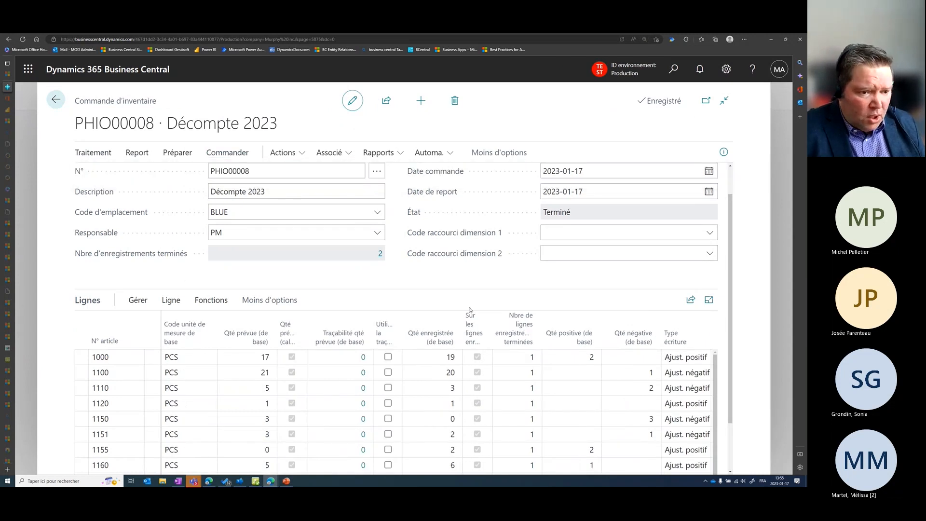
scroll(481, 298, down, 1)
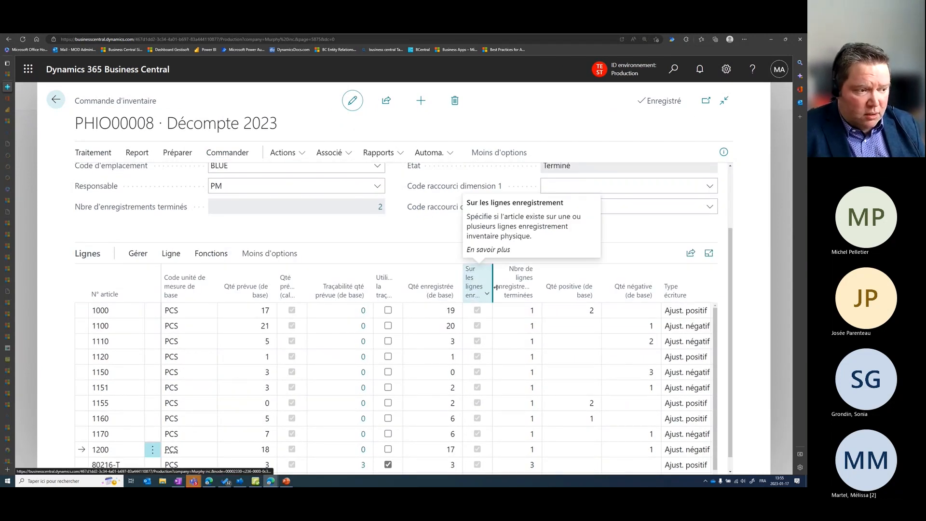
key(ctrl+minus)
key(ctrl+minus)
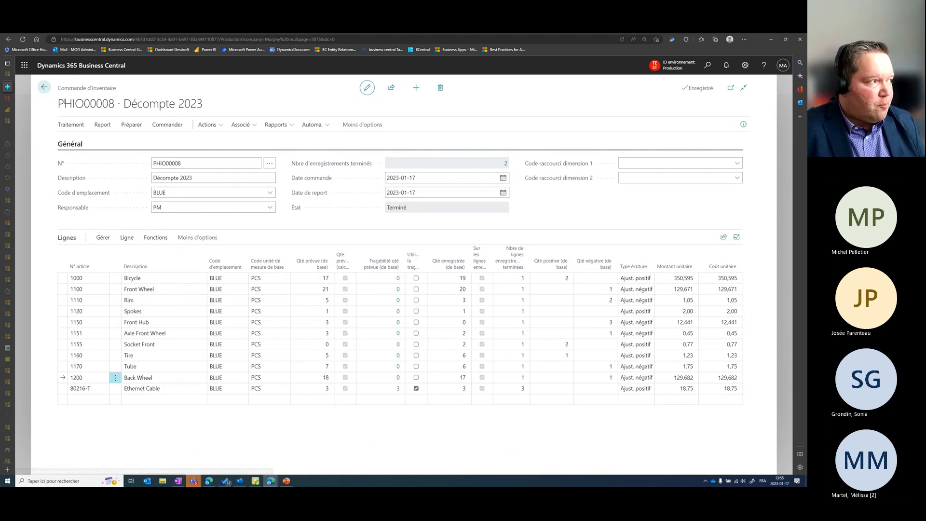
click(103, 126)
click(80, 141)
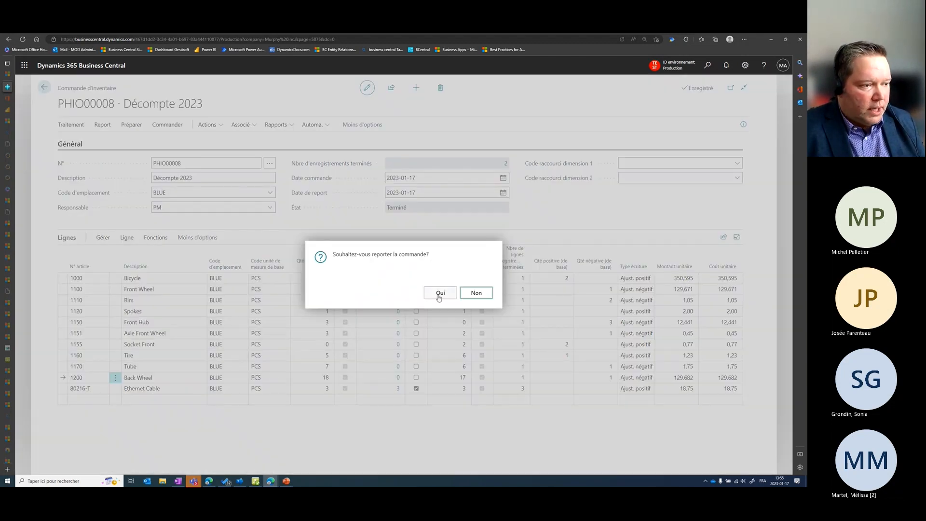
click(440, 294)
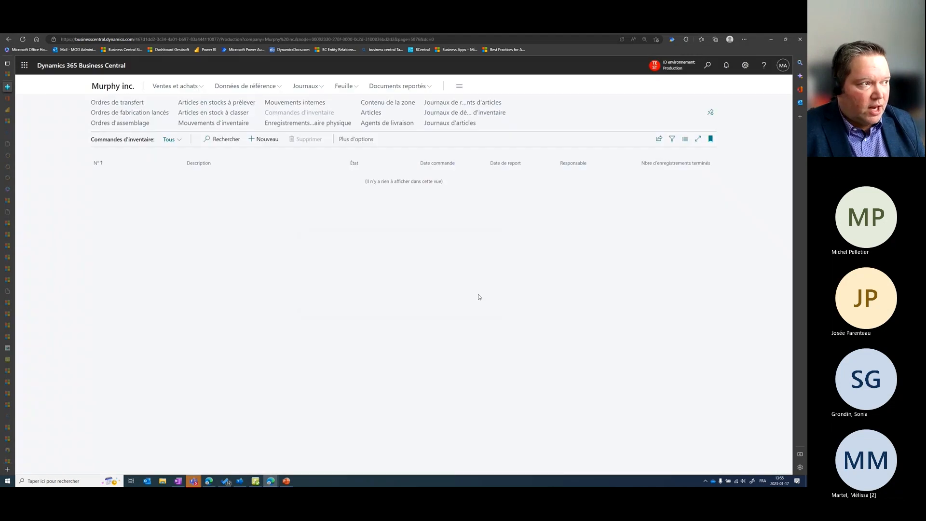
key(Escape)
Open the card of item 1000 Bicycle, examine the item ledger entries behind its inventory quantity, and return to the home page.
scroll(341, 242, up, 1)
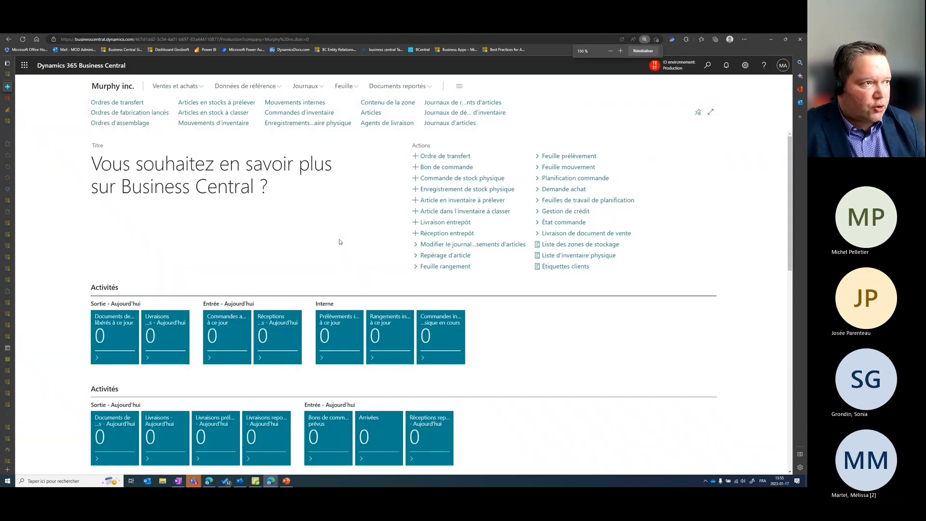
click(420, 124)
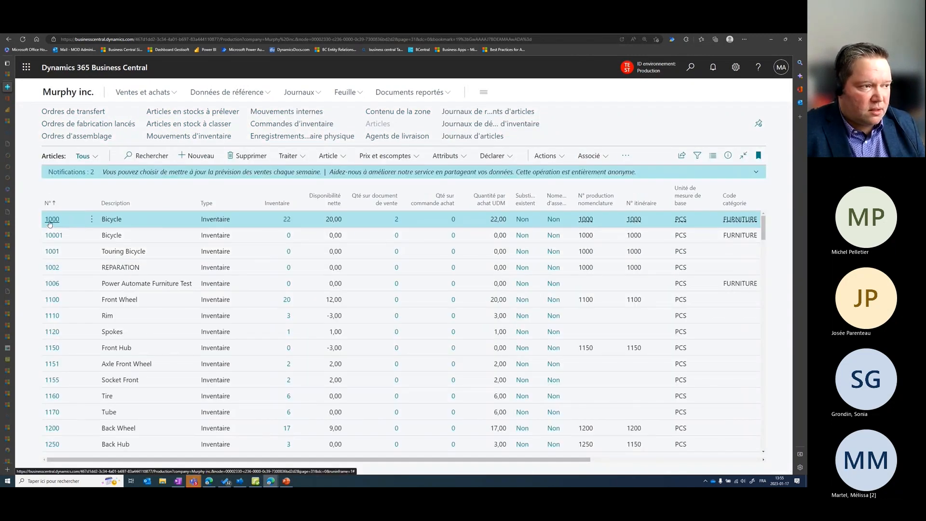
click(50, 221)
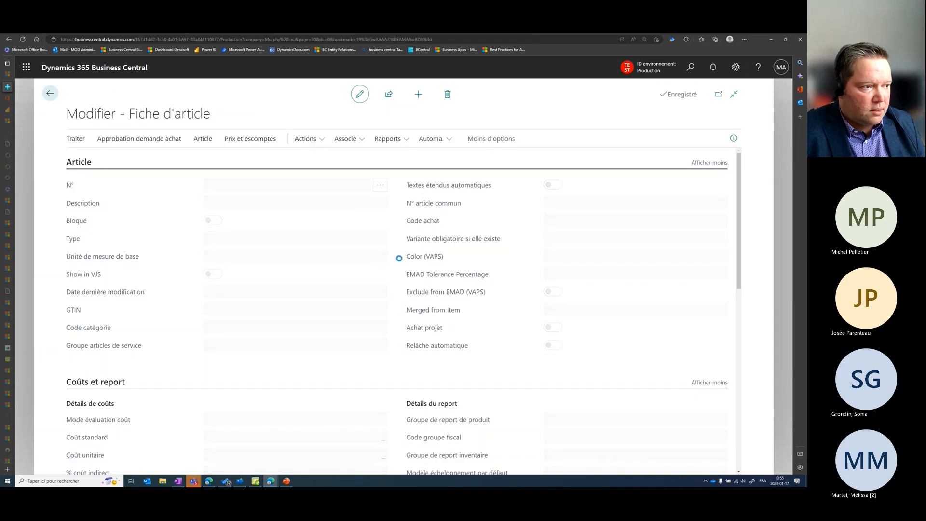
scroll(157, 322, down, 4)
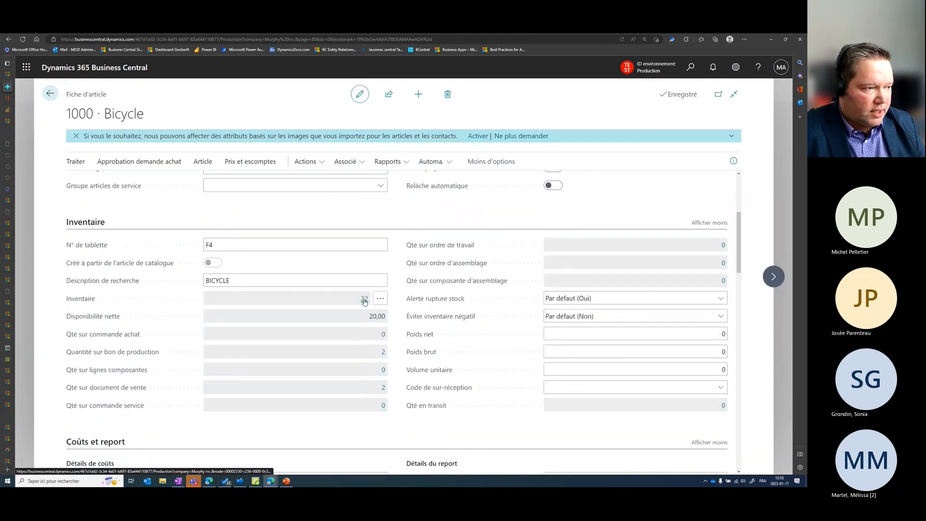
click(365, 299)
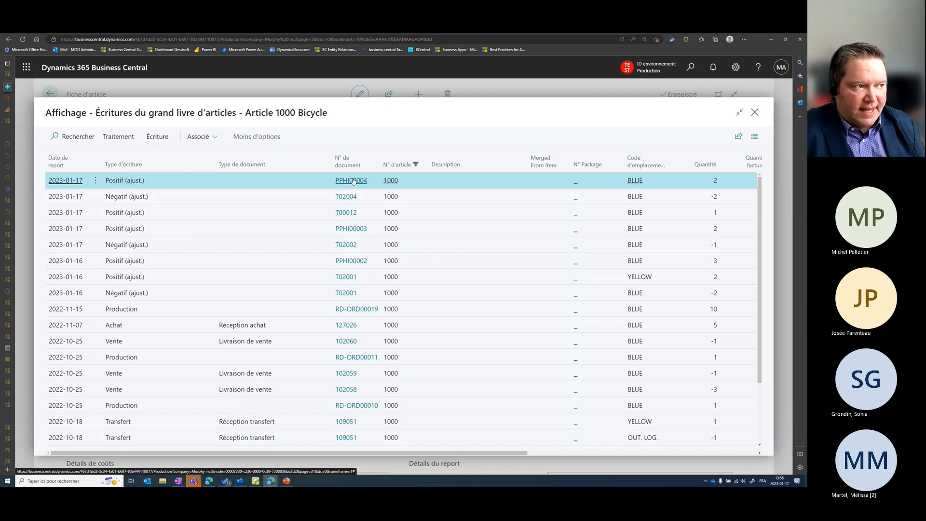
drag(415, 452, 576, 446)
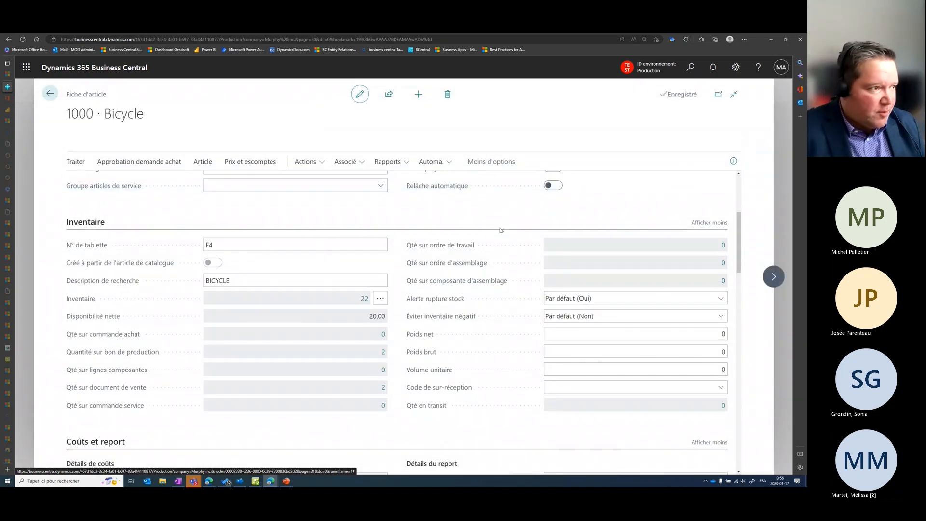
key(Escape)
key(Escape)
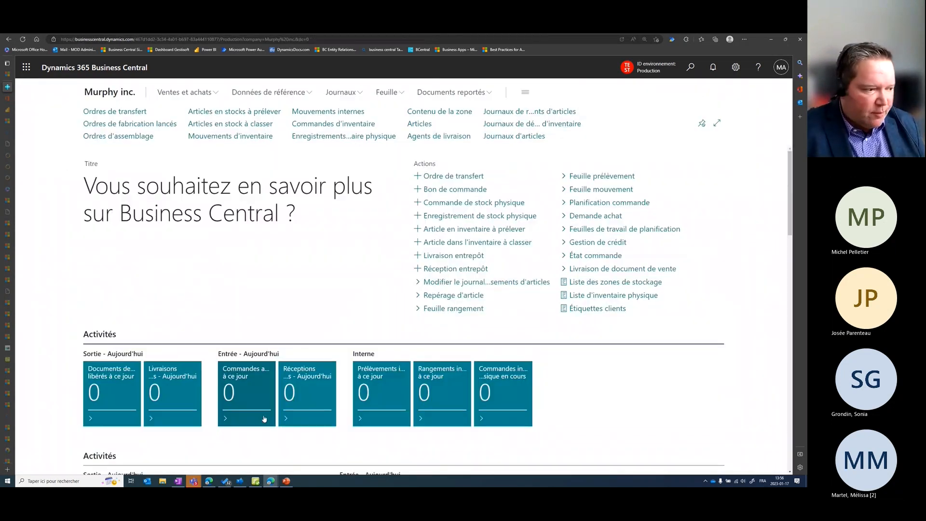
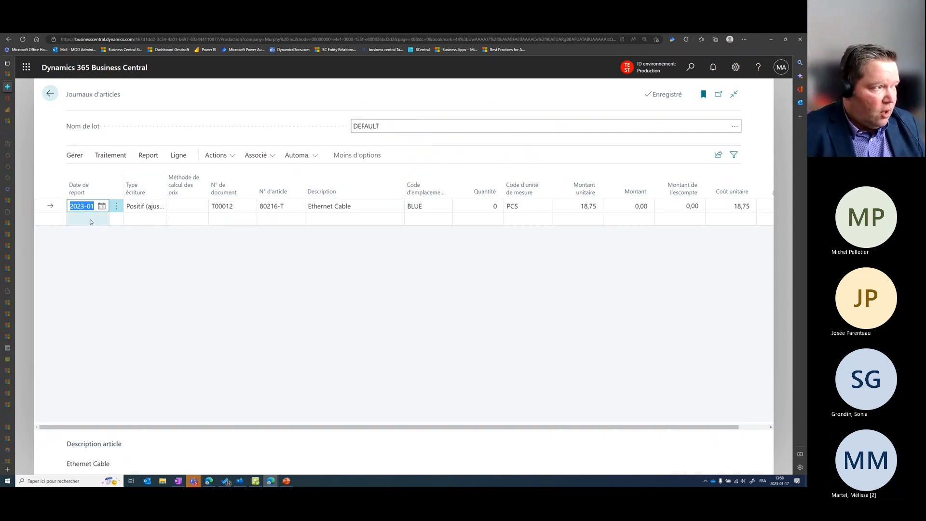
On the DEFAULT item journal line, choose the entry type Positif (ajust.) and replace the item with 1000 Bicycle.
click(143, 210)
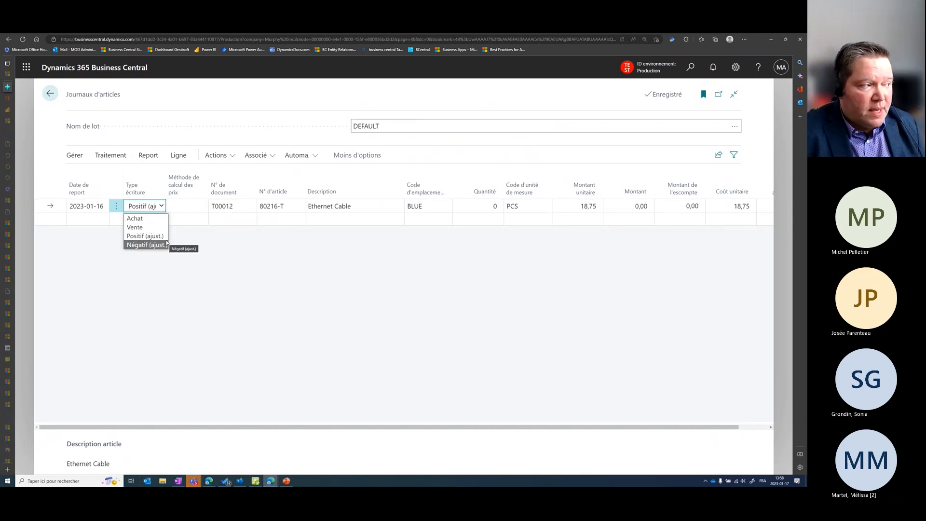
click(145, 235)
key(Tab)
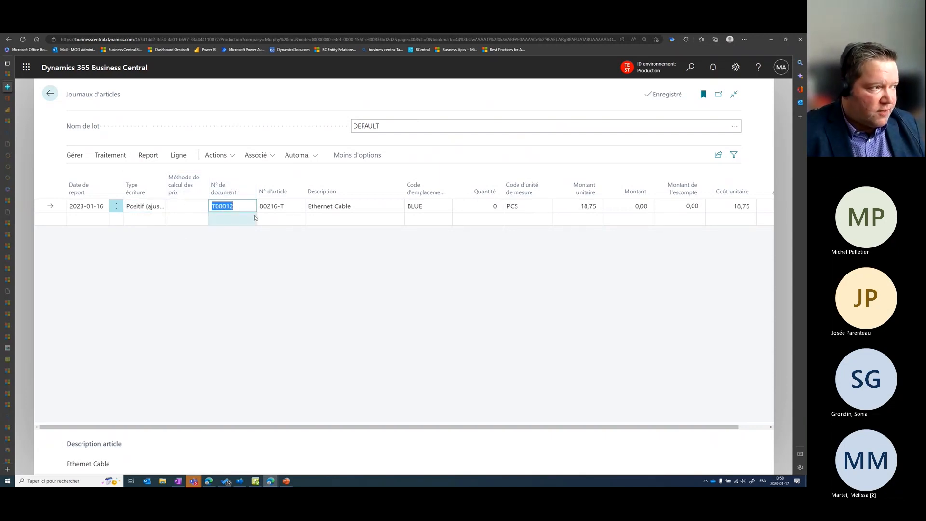
click(285, 210)
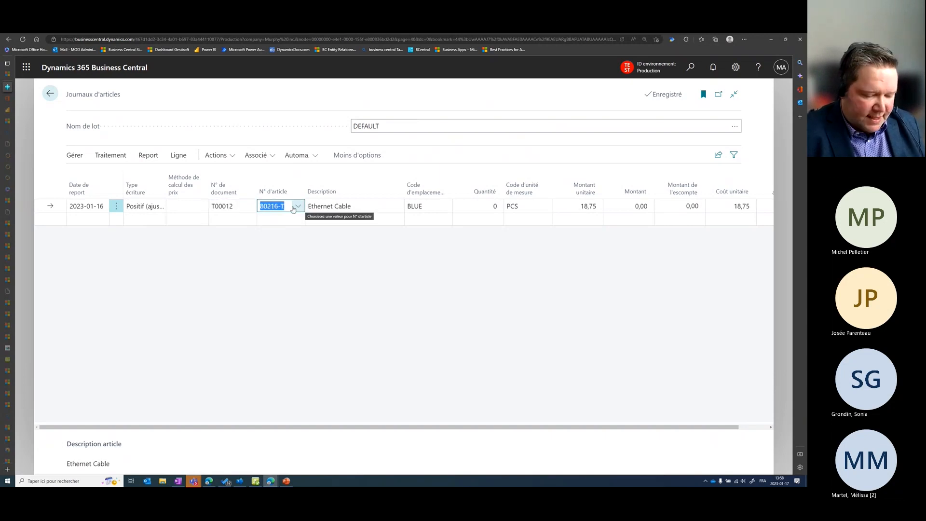
key(Delete)
key(Tab)
key(shift+Tab)
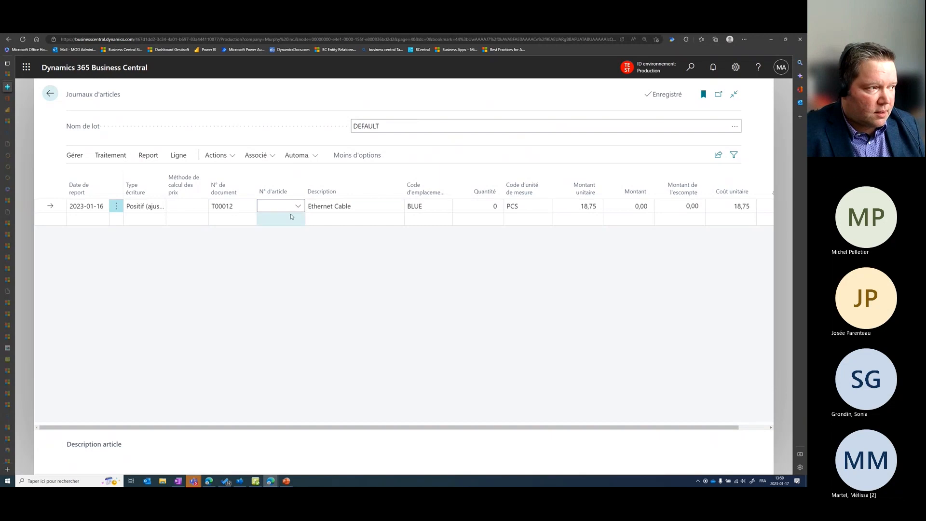
click(298, 206)
click(276, 247)
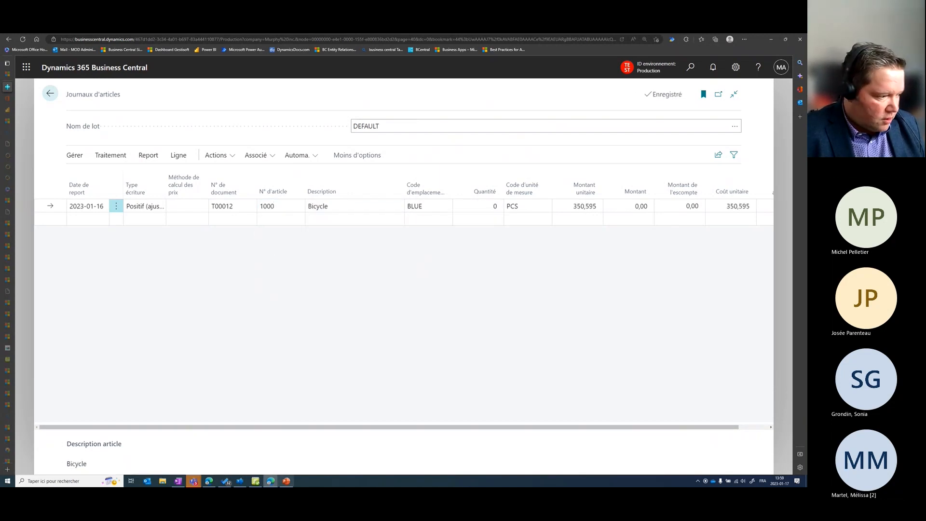
Check the location choices for the Bicycle journal line without changing the location, and set the line's quantity to 1.
click(209, 481)
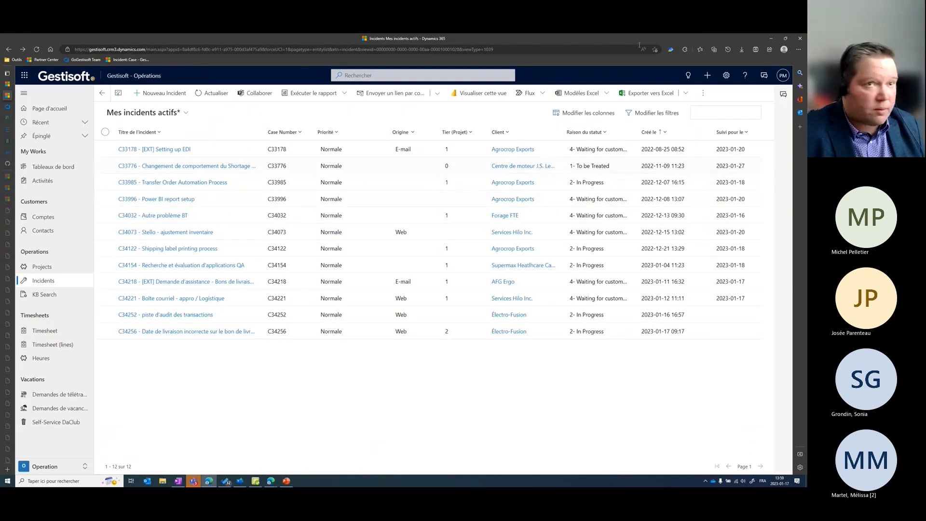
click(771, 41)
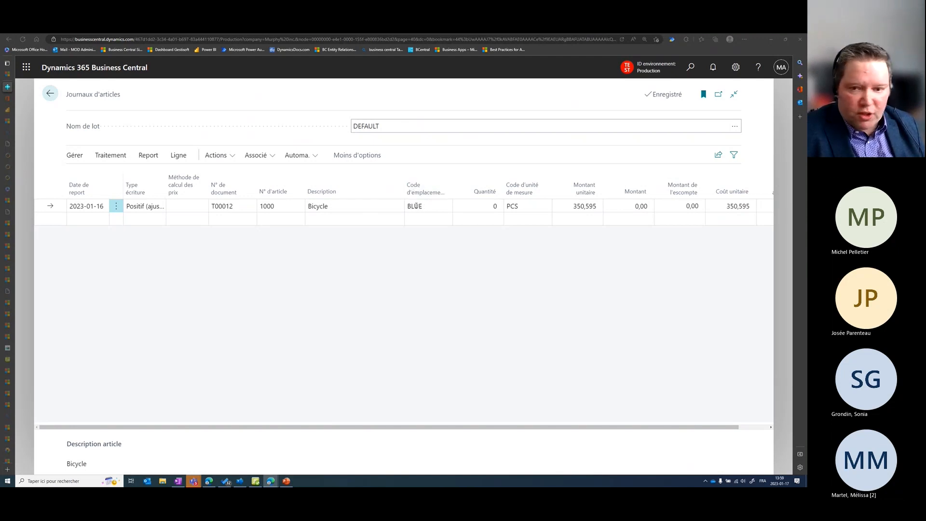
click(445, 206)
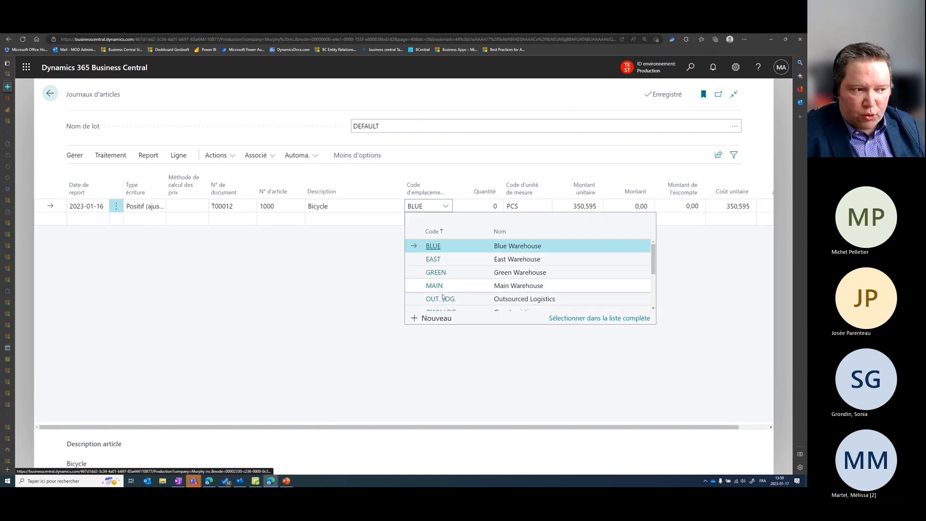
click(445, 165)
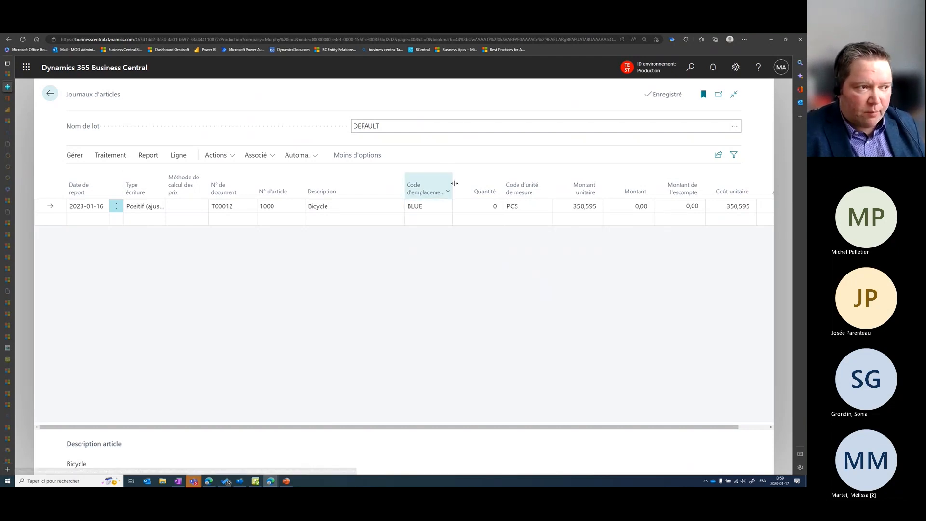
click(487, 206)
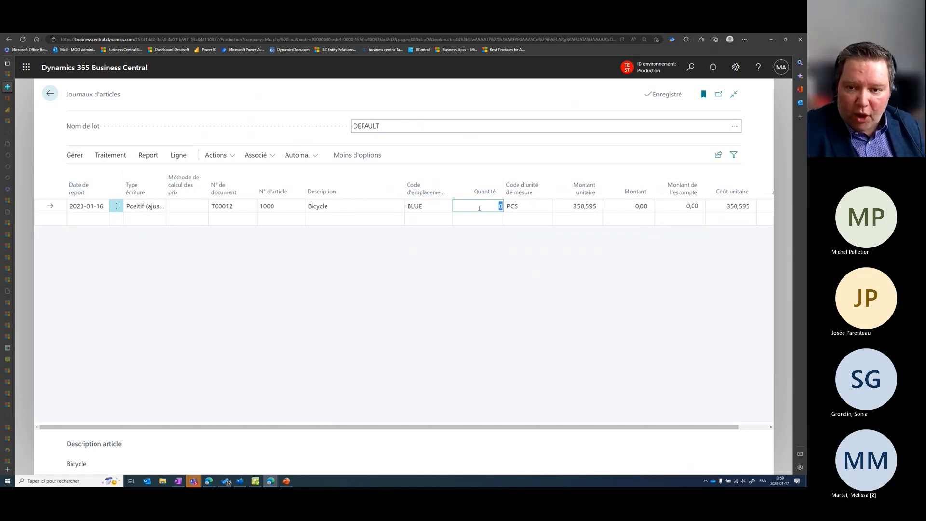
text(1)
click(513, 259)
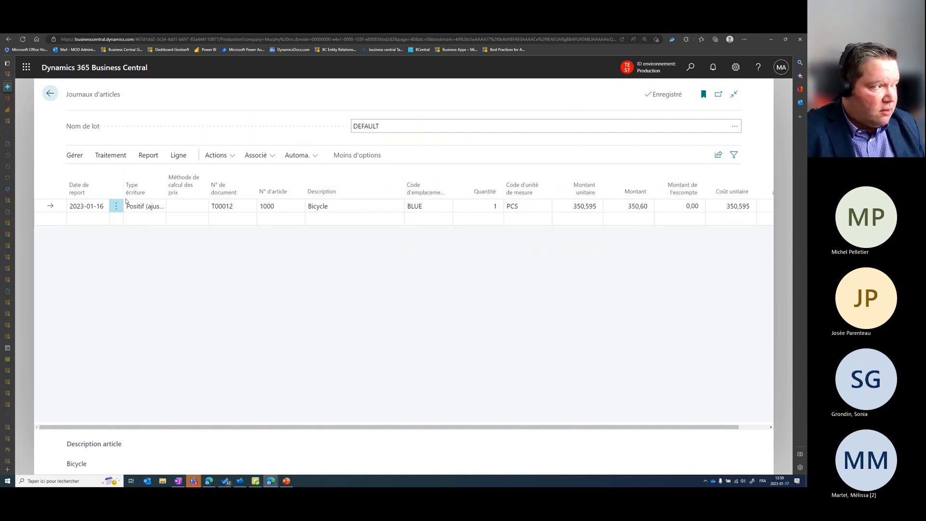
Try to post the item journal lines of the DEFAULT batch.
click(148, 155)
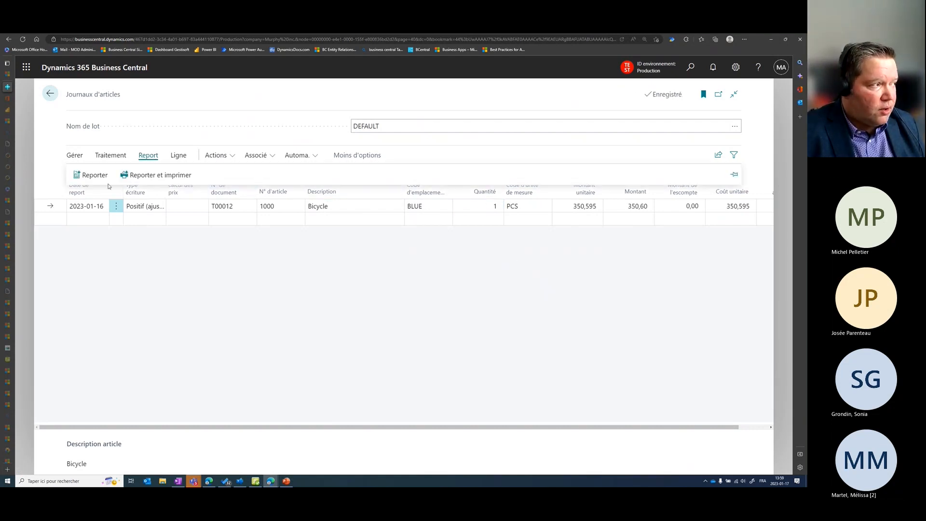
click(103, 179)
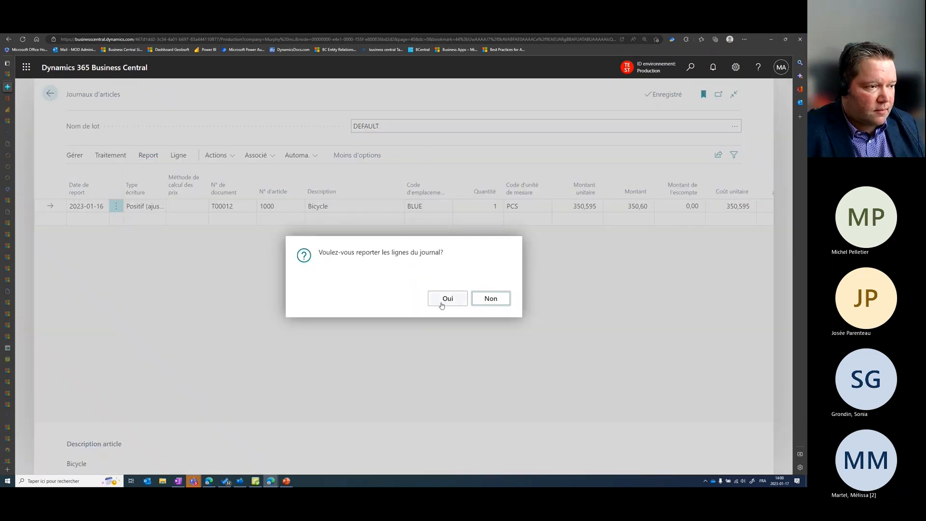
click(443, 300)
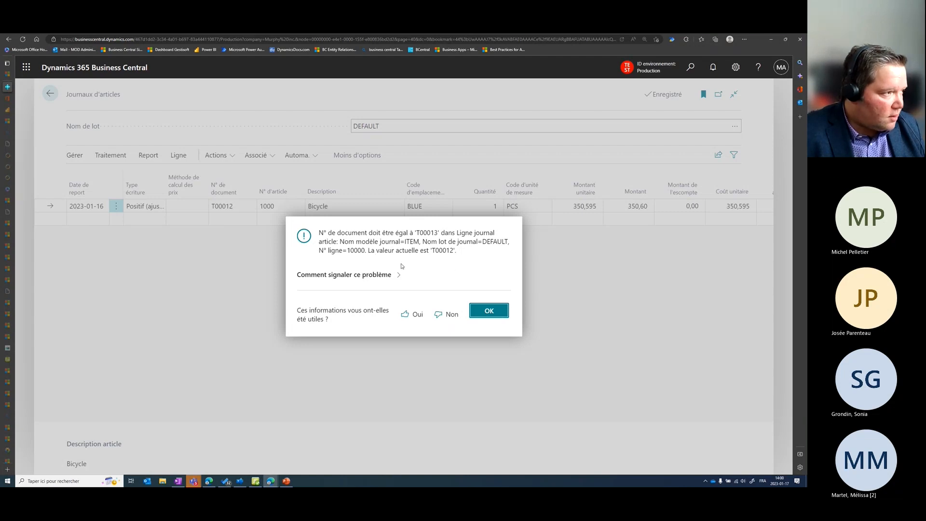
key(Return)
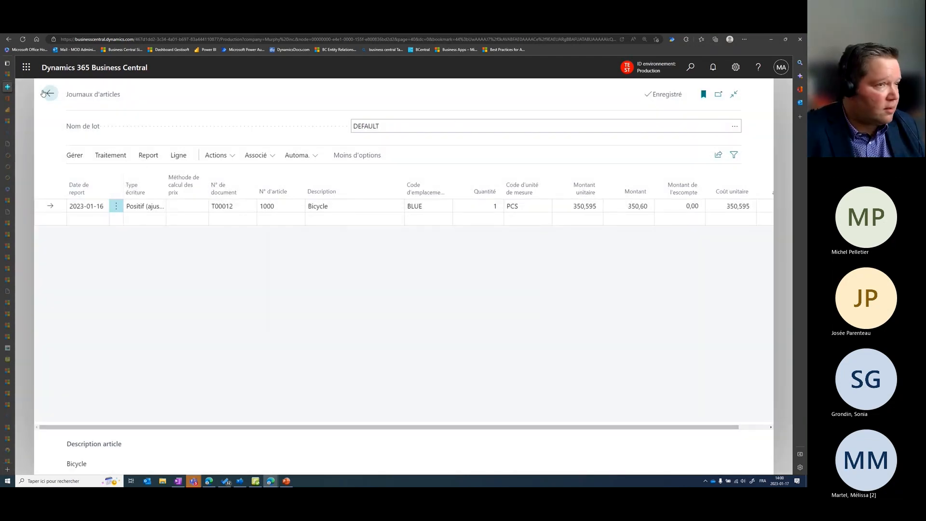
Switch to item journal batch 2023 and enter a line for item 1000 Bicycle at location BLUE with quantity 1.
click(735, 126)
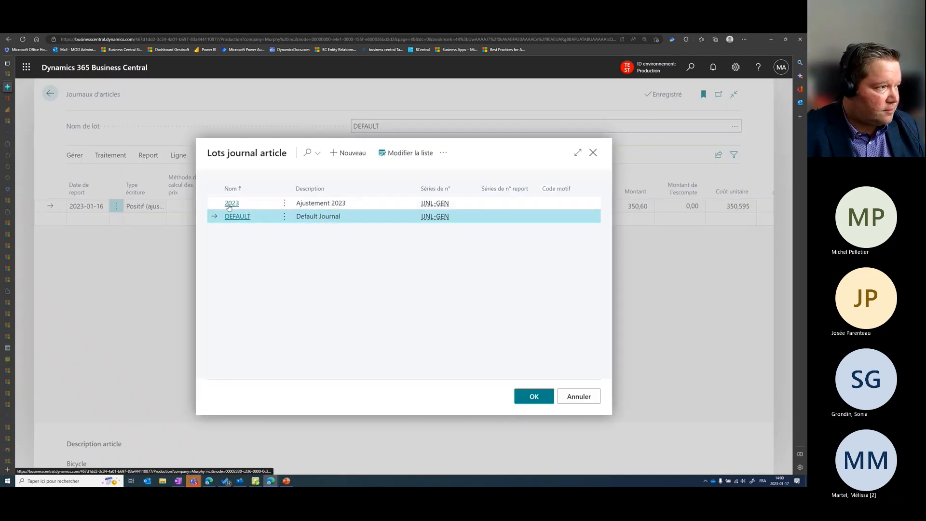
click(232, 203)
click(279, 205)
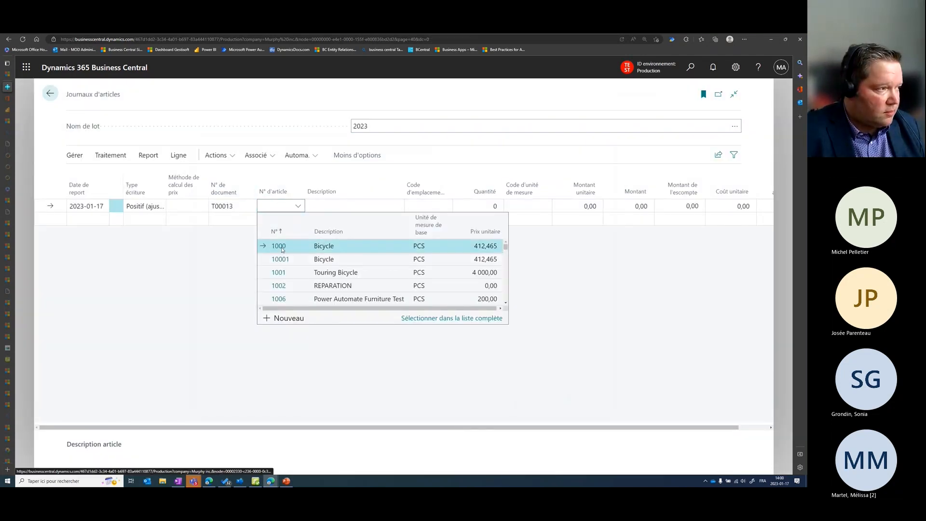
click(282, 250)
click(421, 207)
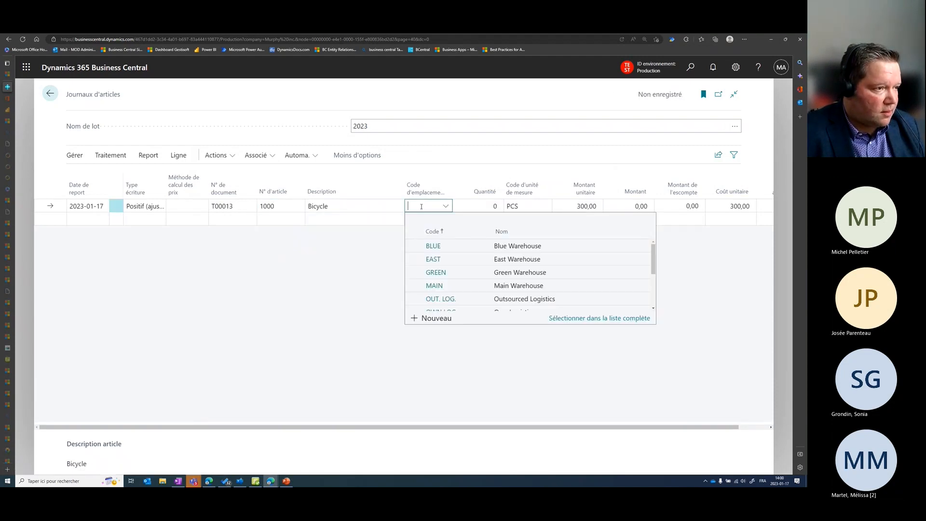
click(433, 246)
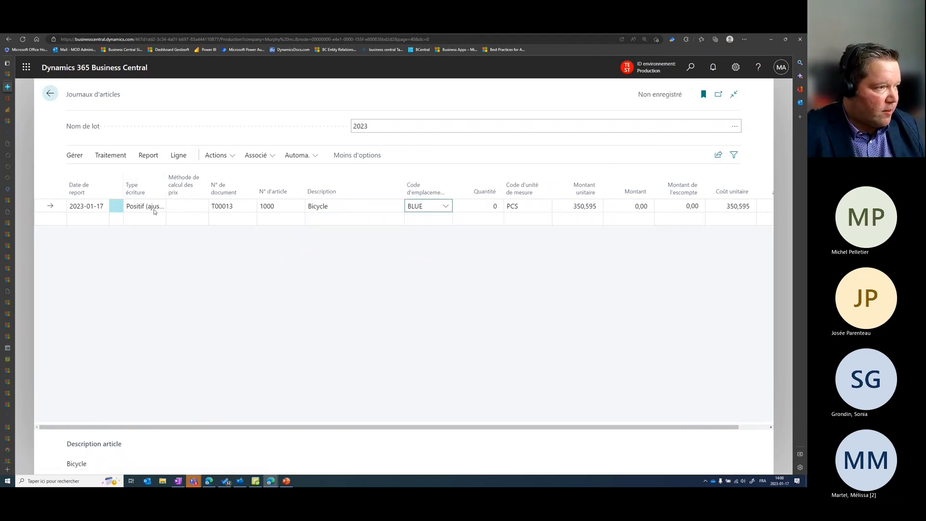
key(Tab)
text(1)
key(Tab)
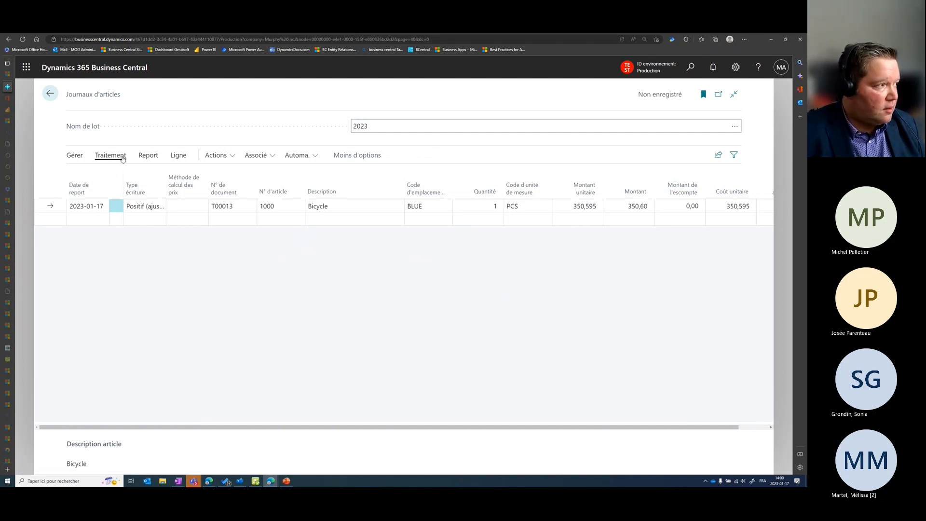
Post the Bicycle line of item journal batch 2023, confirm the posting, and return to the home page.
click(148, 155)
click(103, 173)
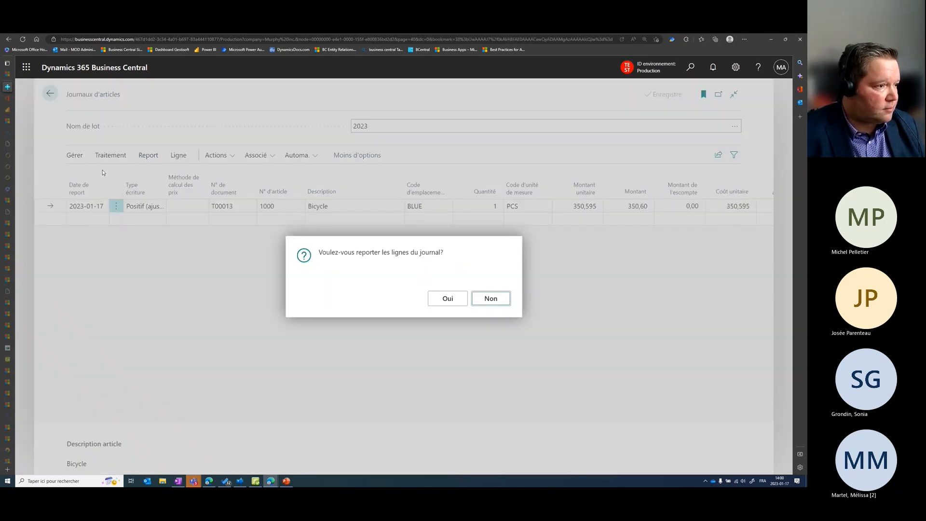
click(446, 298)
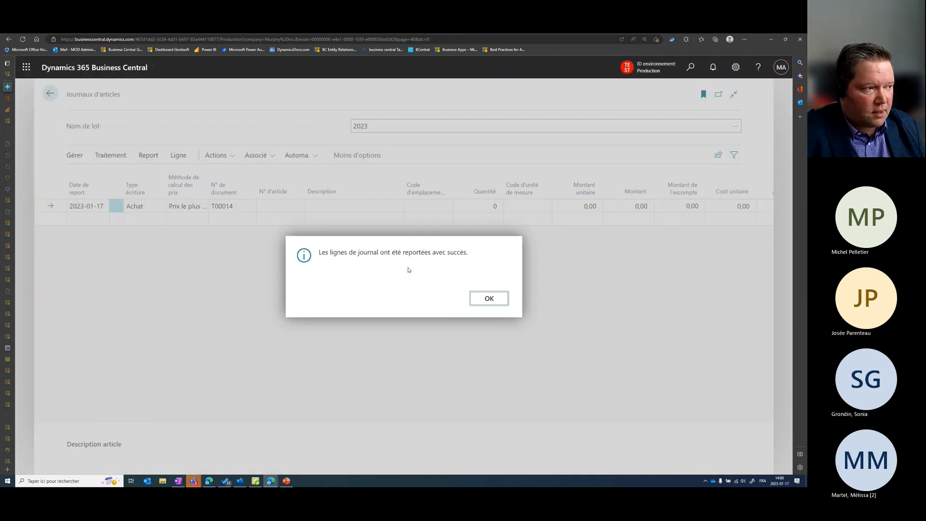
click(489, 299)
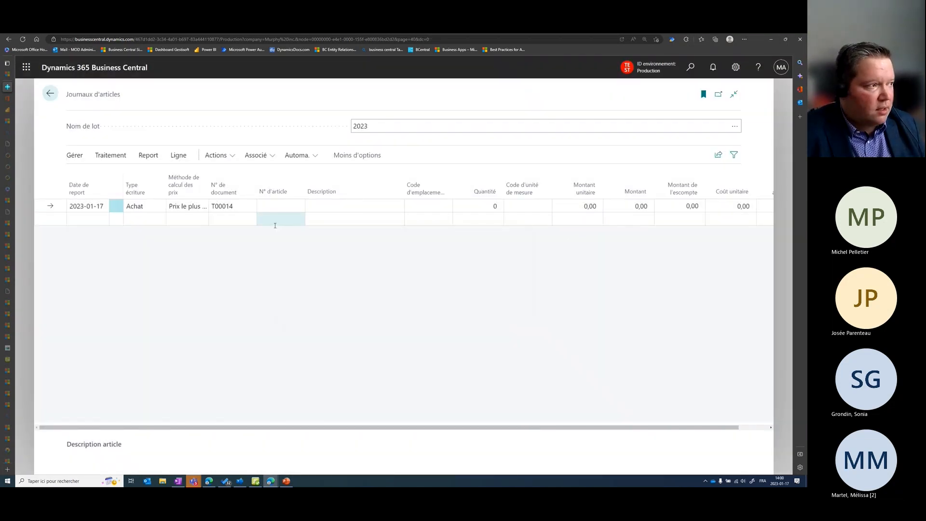
key(Escape)
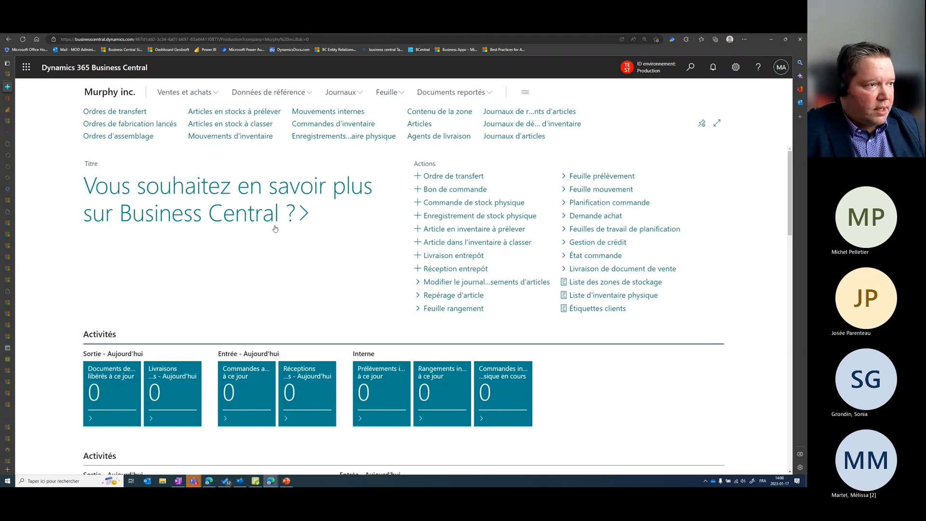
Check the item ledger entries of item 1000 Bicycle from its item card, and return to the item list.
click(419, 126)
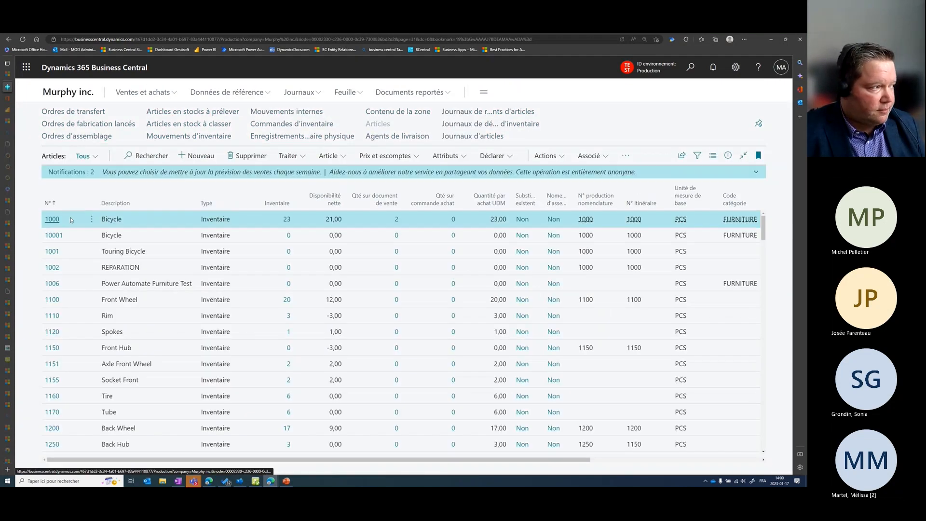
click(53, 220)
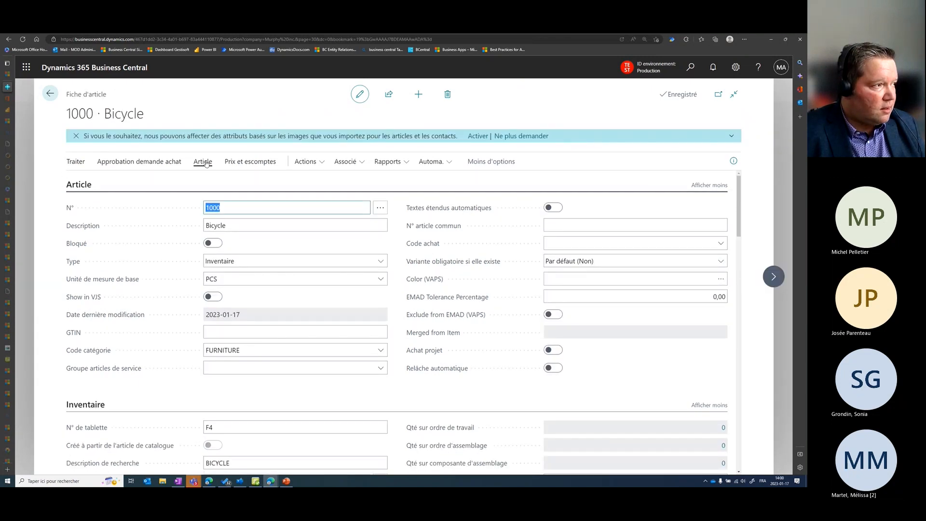
scroll(293, 282, down, 2)
scroll(294, 282, down, 3)
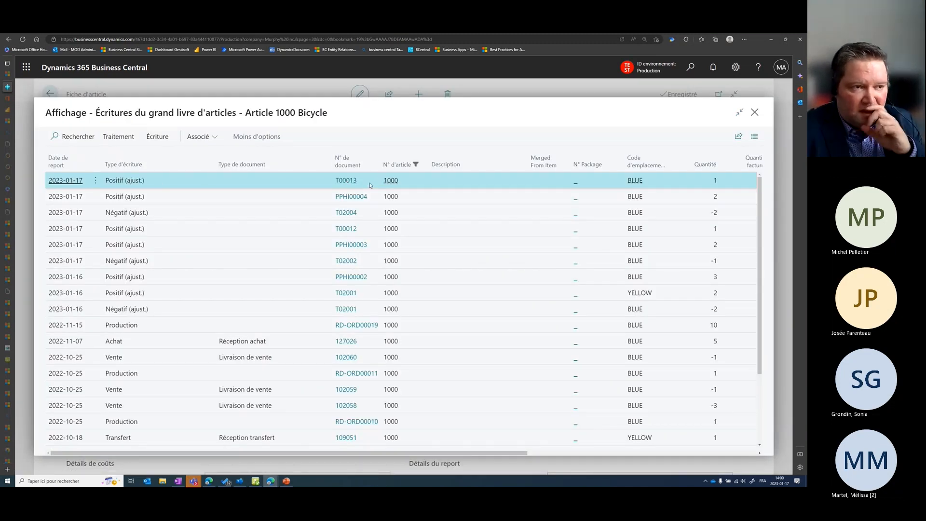
click(755, 113)
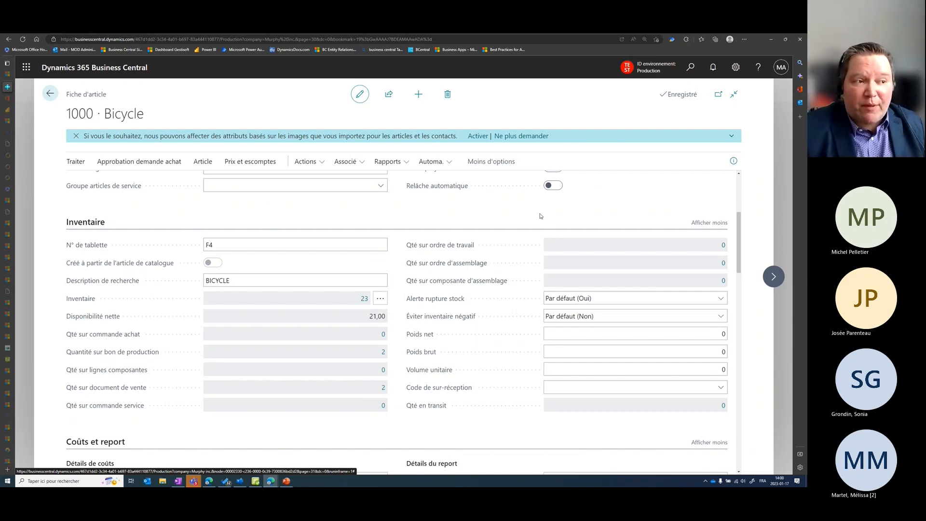
key(Escape)
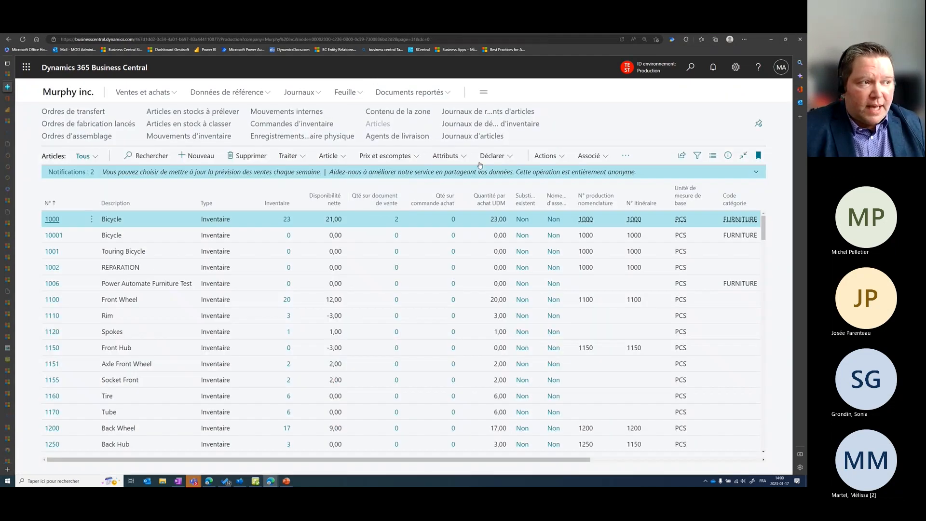
Reopen item journal batch 2023 to view it, and leave it for the home page without entering anything.
click(473, 136)
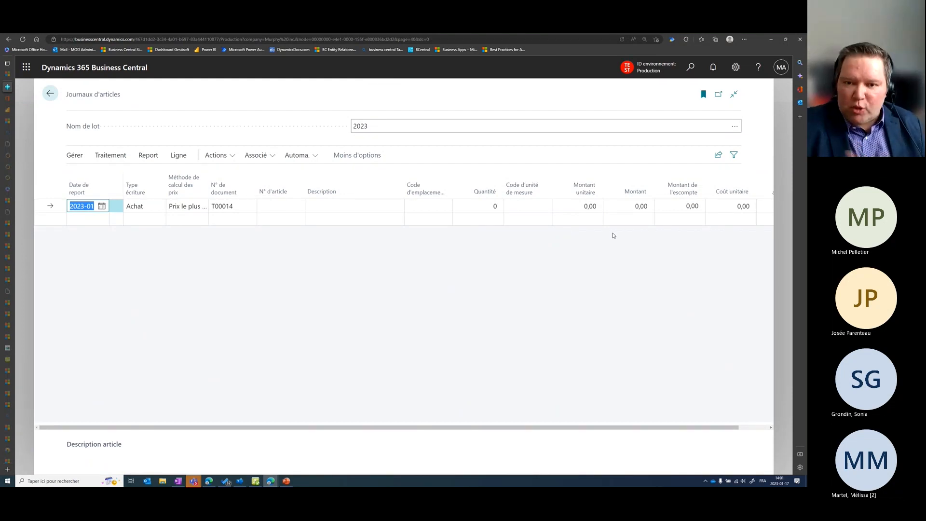
click(632, 281)
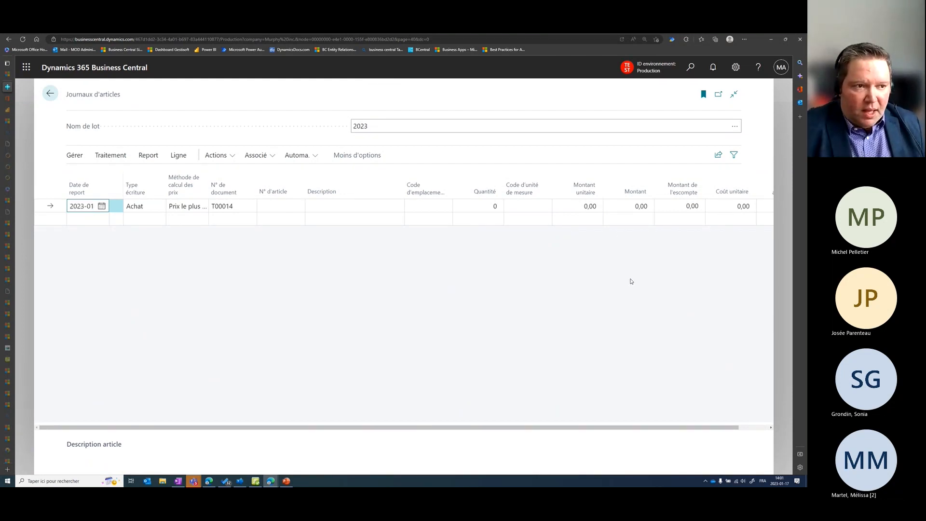
key(Escape)
key(Escape)
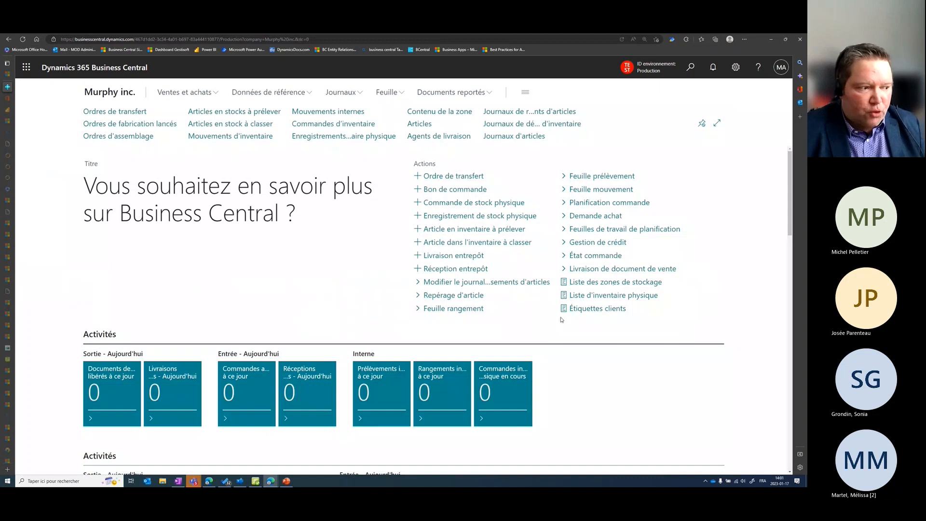
Switch to Microsoft Teams to look at the calendar, and return to Business Central.
click(194, 482)
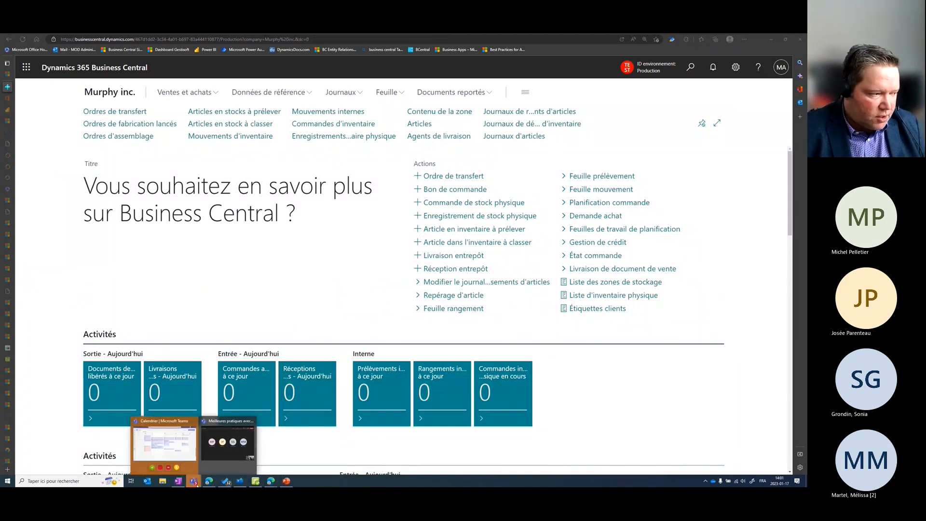
mouse_move(193, 481)
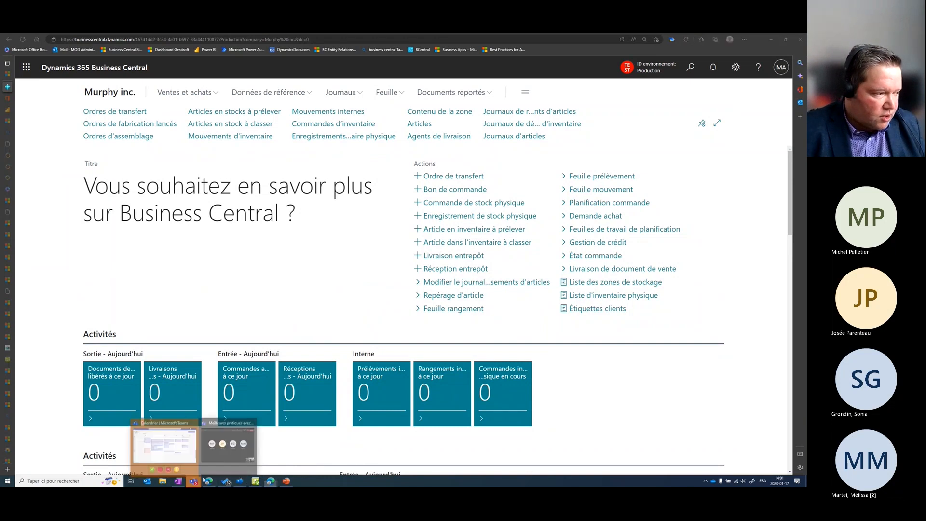
click(186, 451)
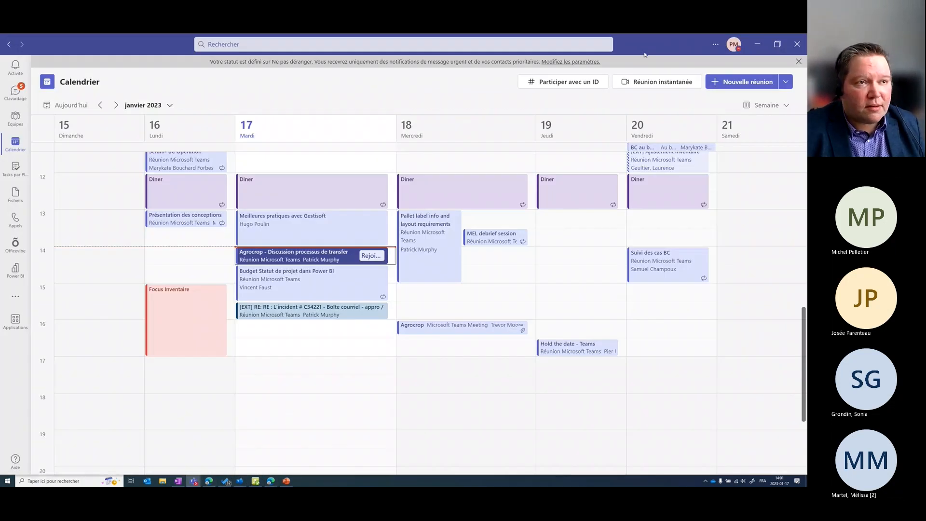
click(771, 43)
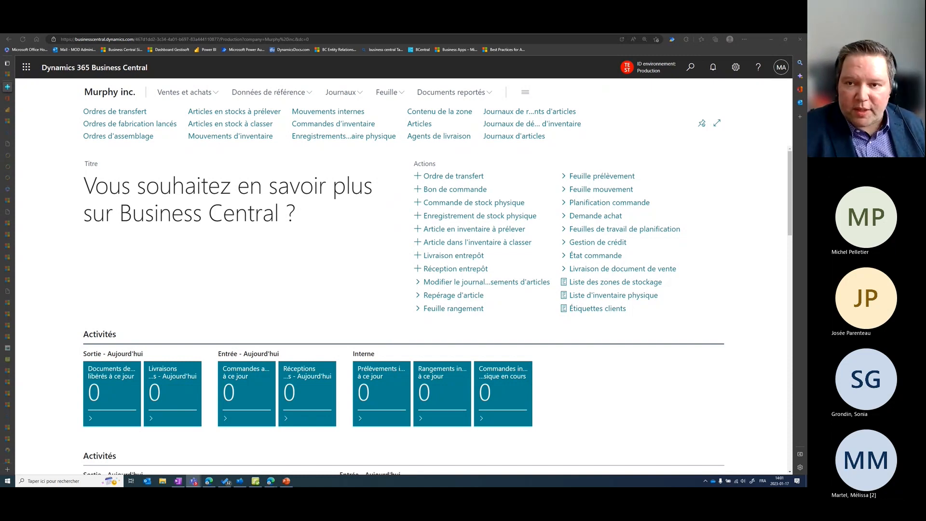
click(603, 401)
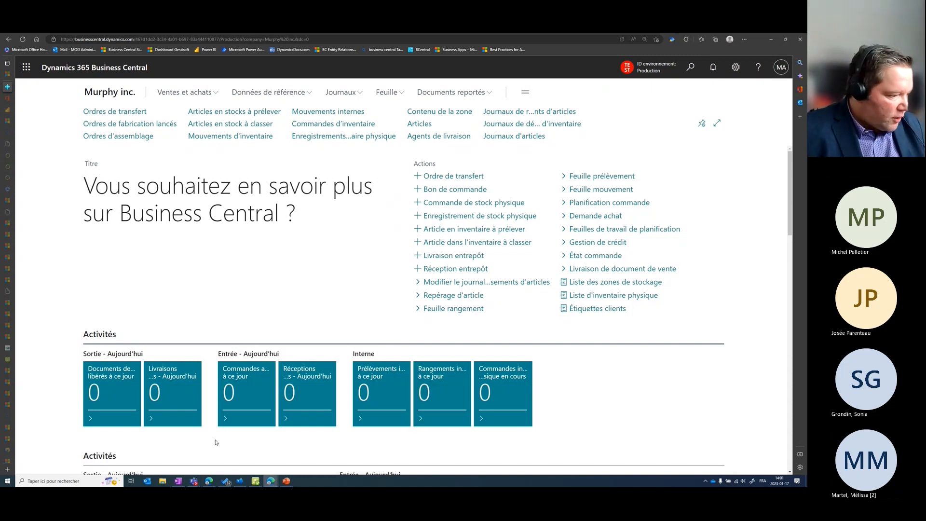
Switch to the PowerPoint presentation, go to slide 10 on practical reports, and copy the text Évaluation de l'inventaire.
click(286, 481)
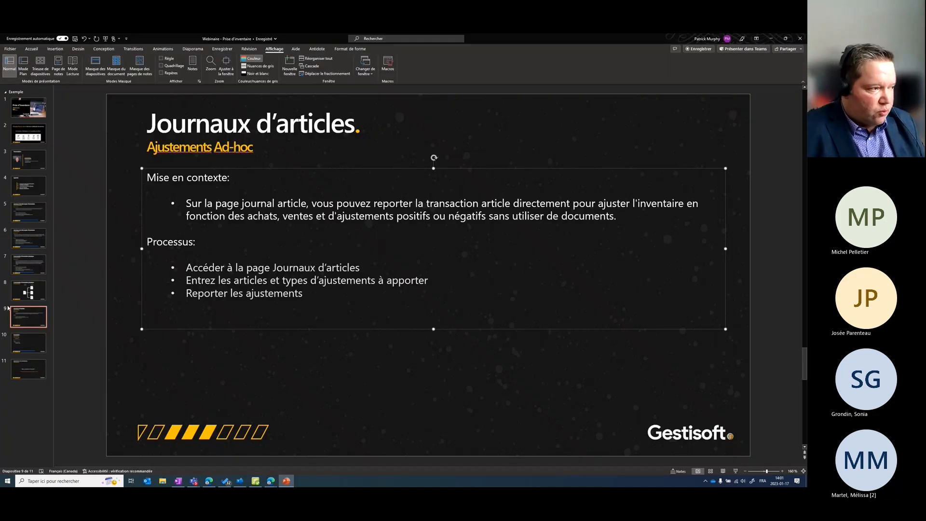
click(22, 337)
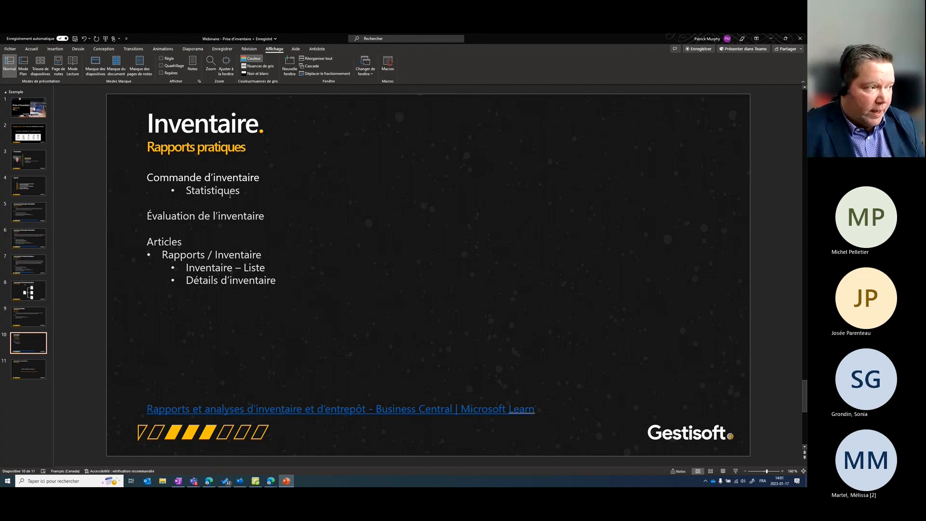
drag(147, 216, 266, 216)
key(ctrl+c)
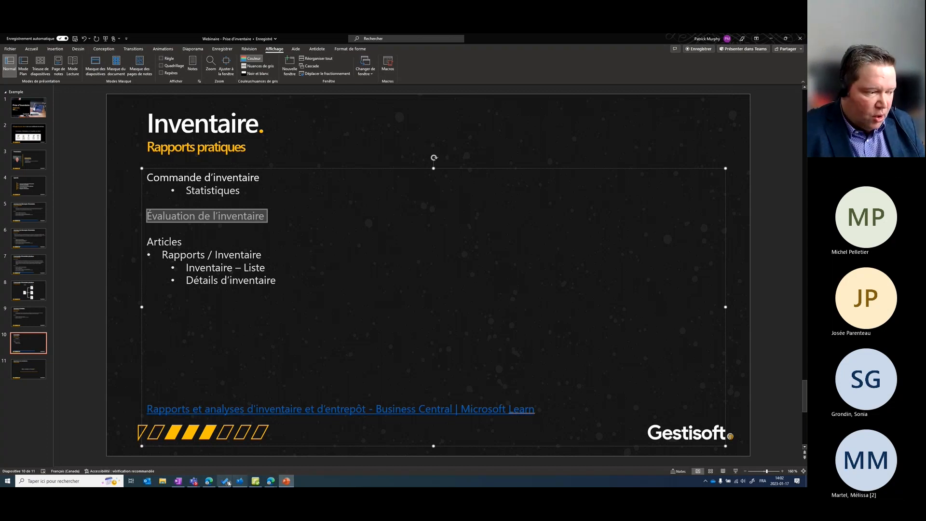
Switch back to Business Central, search for the copied report name Évaluation de l'inventaire, and open the report's request page.
click(270, 482)
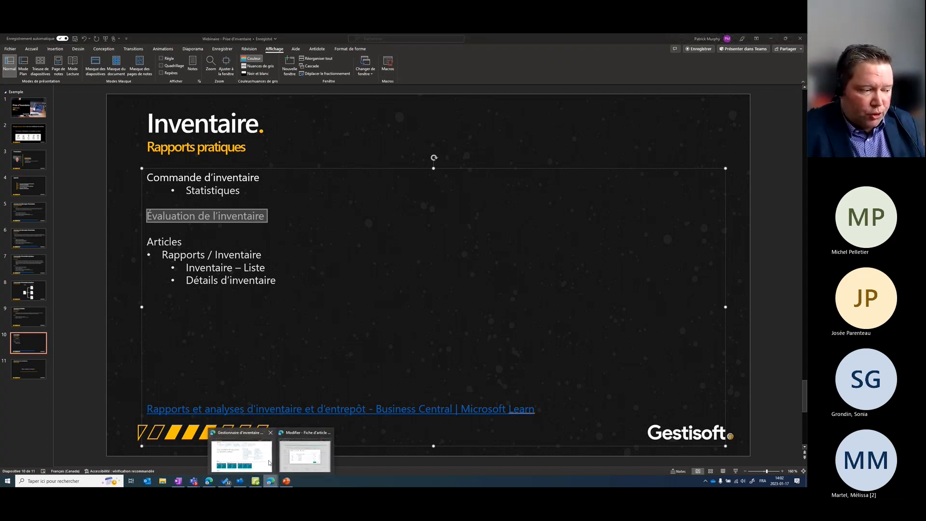
click(269, 461)
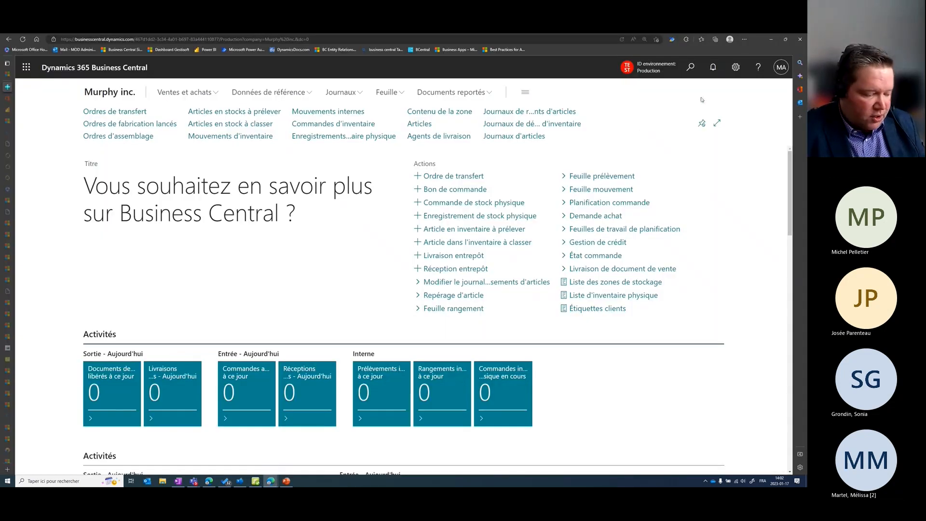
key(alt+q)
key(ctrl+v)
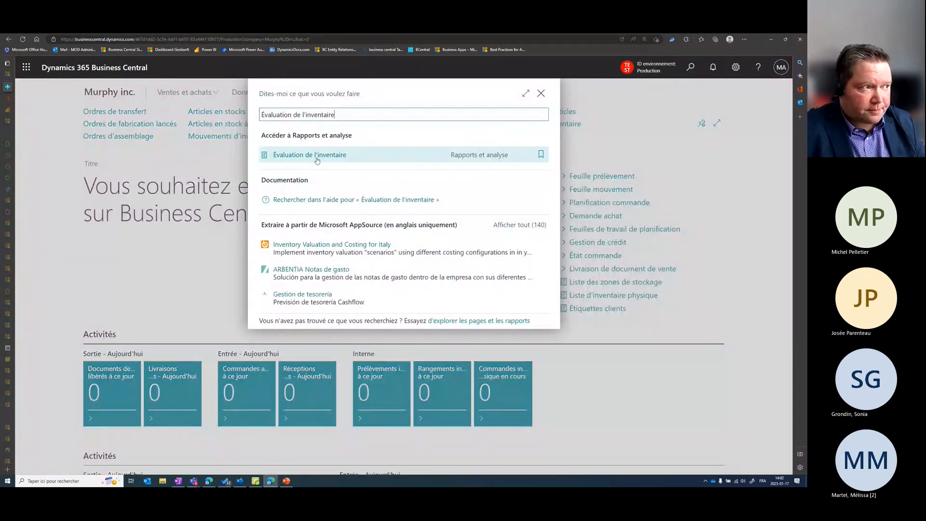
click(317, 155)
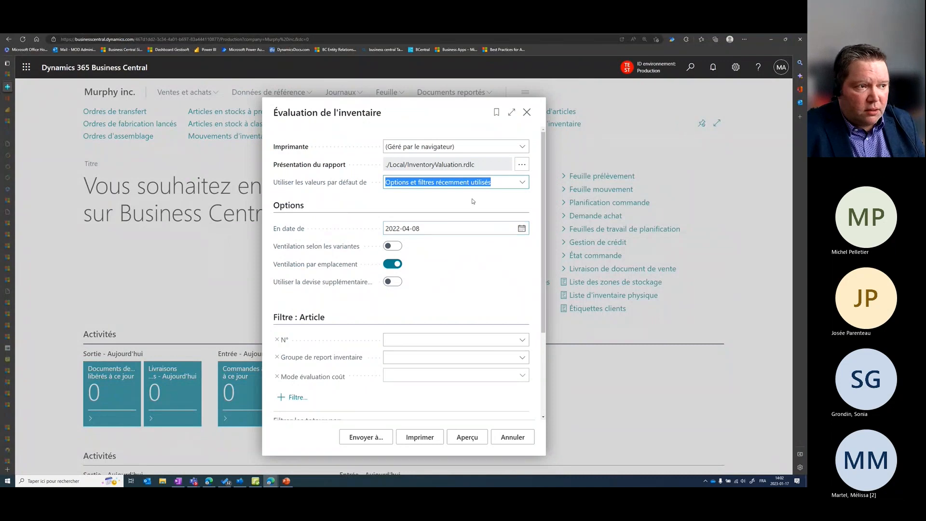
Set the En date de option of the Évaluation de l'inventaire report to 2023-01-17.
click(521, 233)
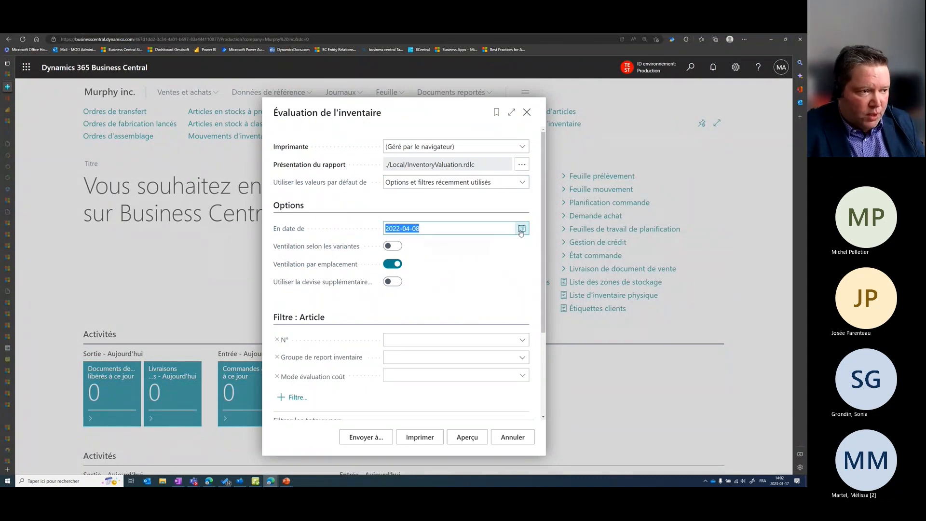
click(521, 233)
click(413, 326)
click(439, 288)
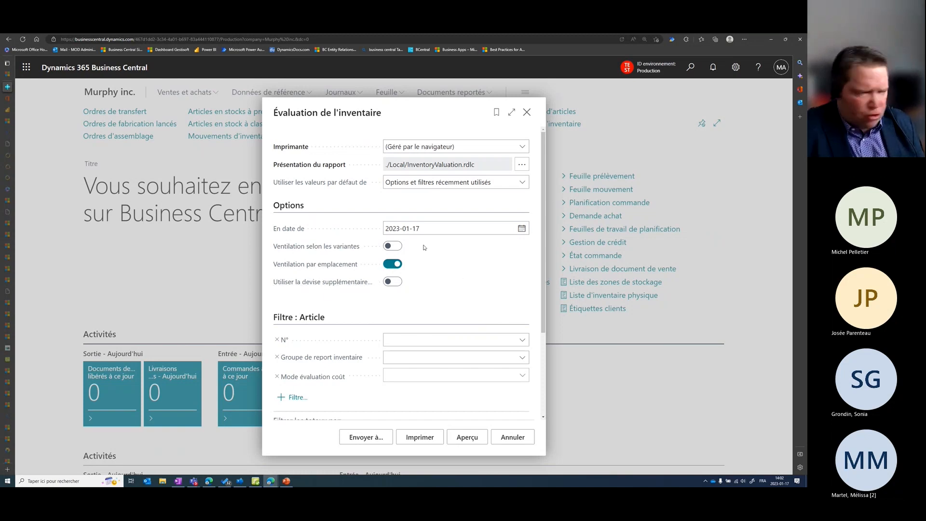
Browse the additional item filter fields for the report and add A des spécifications qualité with no value.
scroll(424, 286, down, 3)
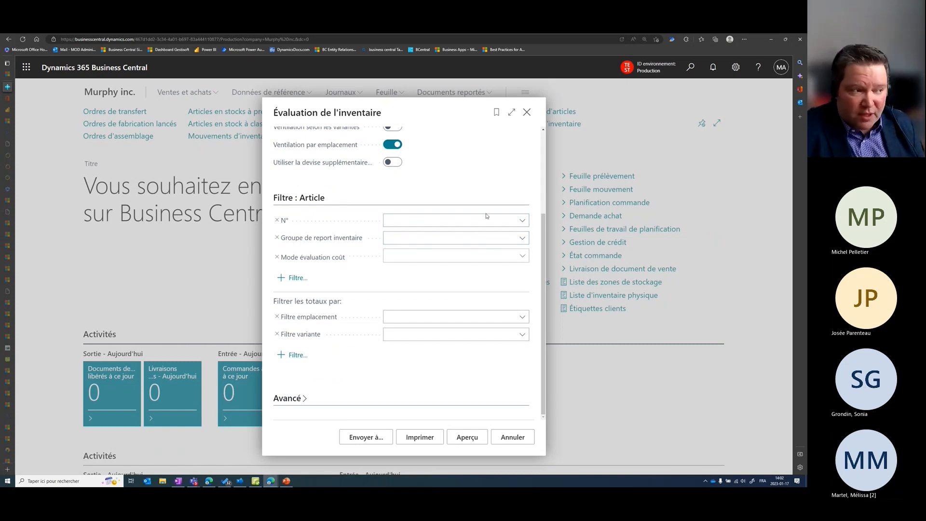
click(292, 278)
scroll(347, 265, down, 3)
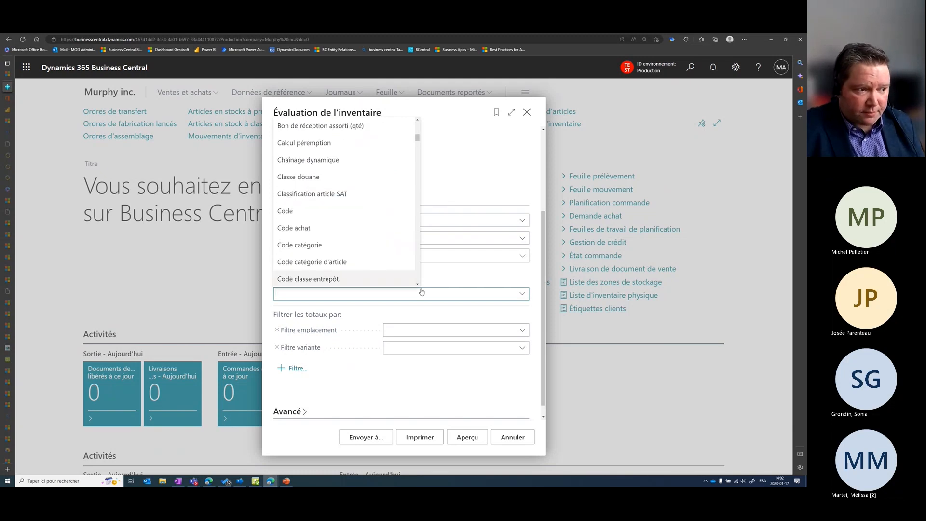
click(500, 275)
scroll(453, 224, up, 3)
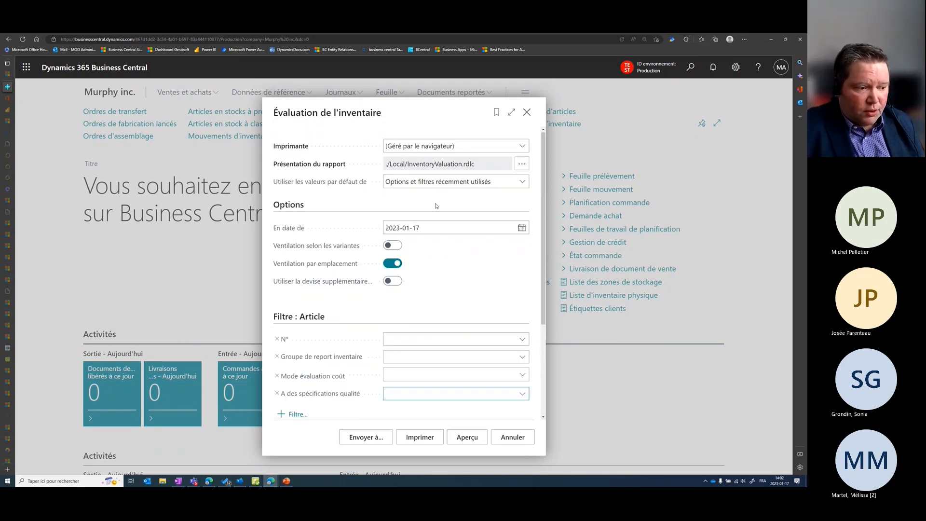
Preview the inventory valuation report and examine the item values by location through to the total inventory value on the last page.
click(467, 437)
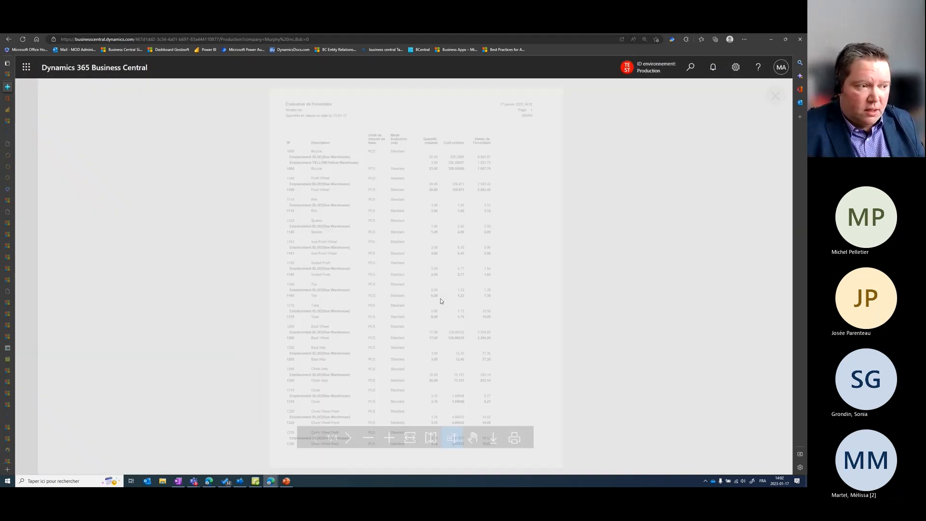
click(389, 438)
click(388, 438)
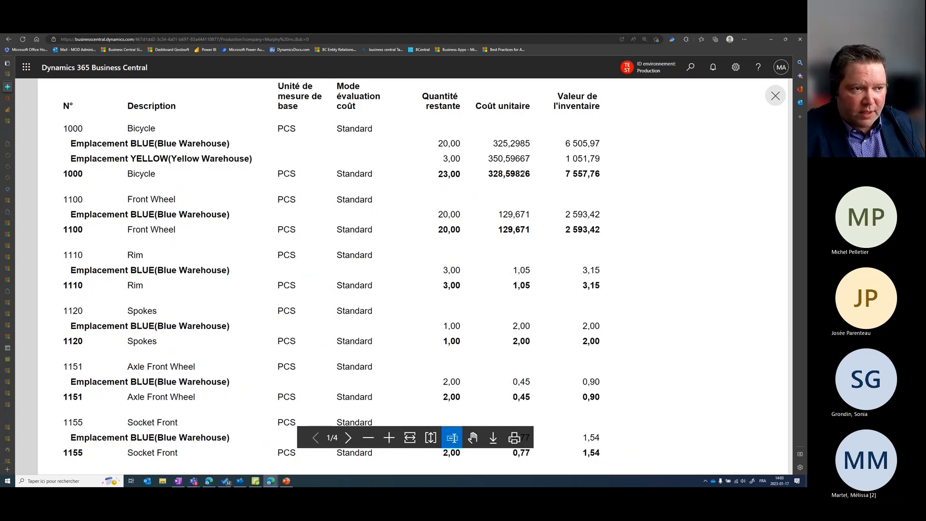
scroll(542, 160, down, 20)
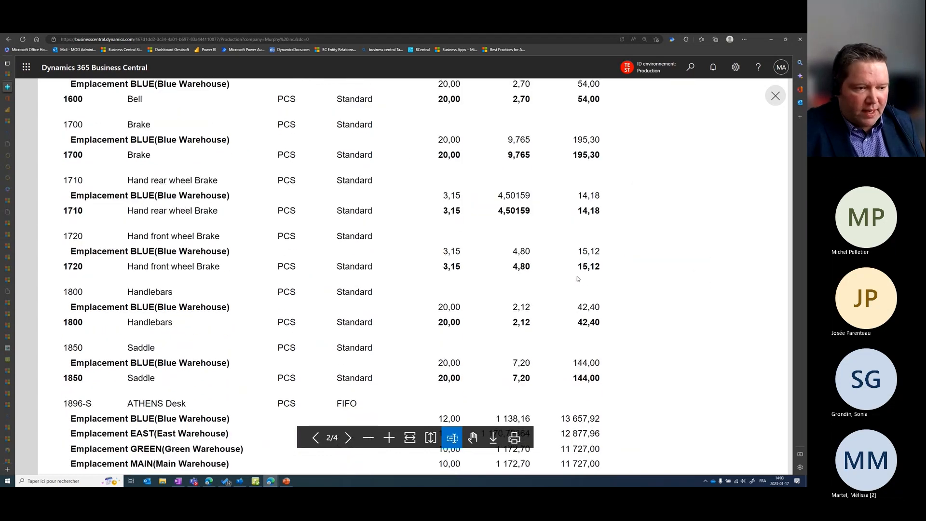
scroll(570, 321, down, 20)
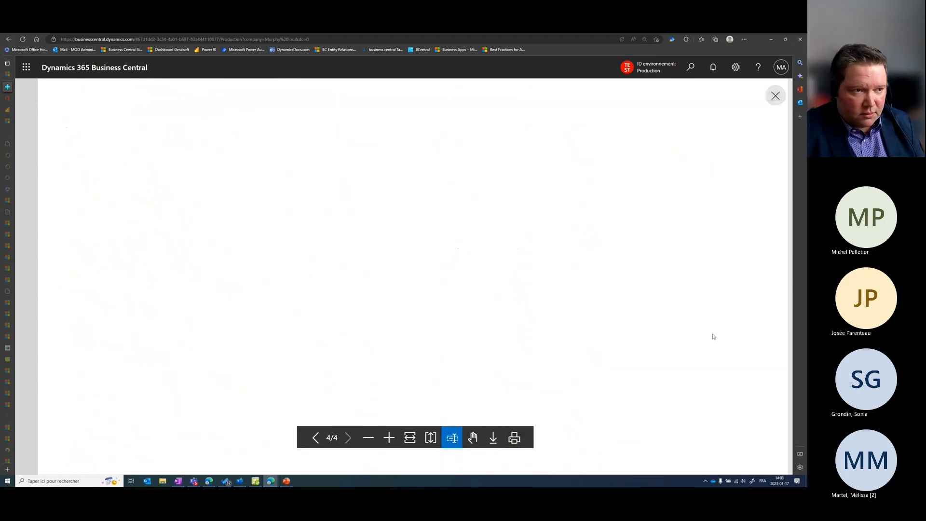
scroll(607, 315, up, 10)
scroll(578, 318, down, 3)
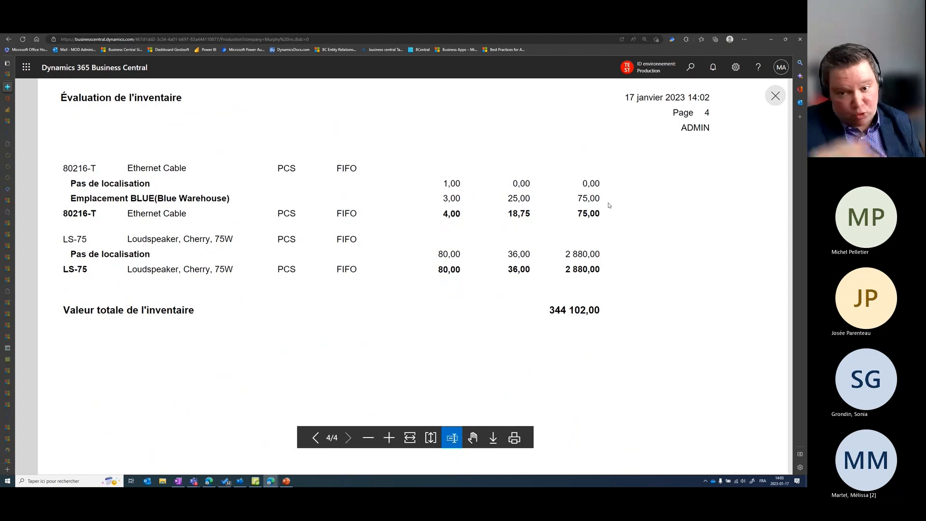
scroll(190, 211, up, 2)
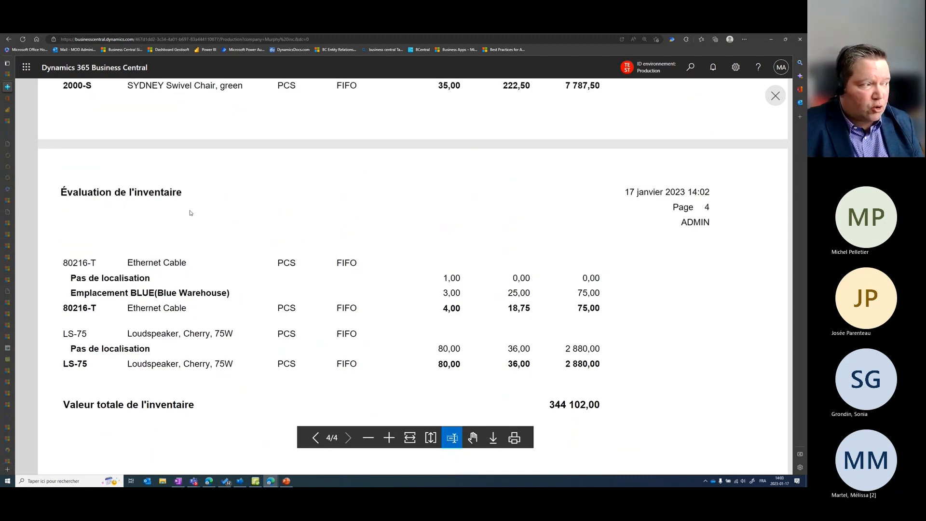
Review the last page of the inventory valuation preview, including the total inventory value, and close the report and its request page.
scroll(171, 318, down, 2)
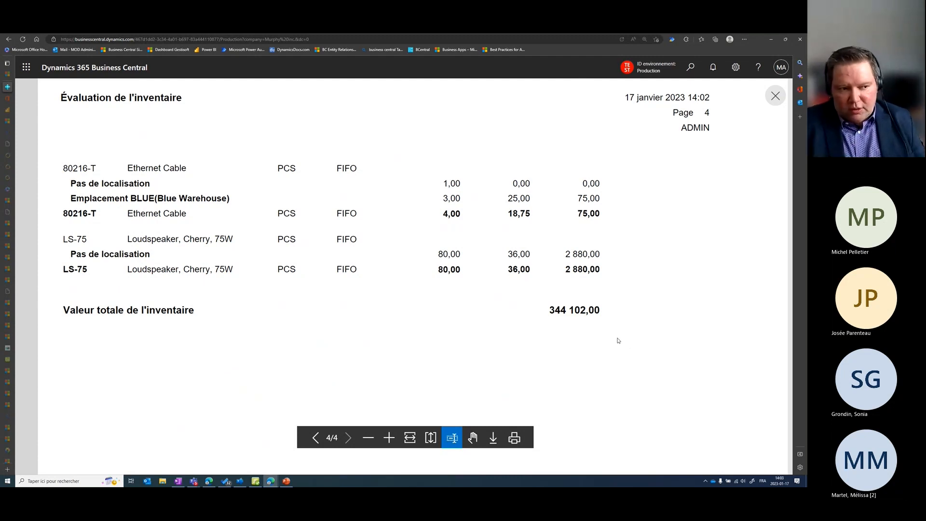
scroll(449, 310, up, 4)
scroll(449, 294, down, 2)
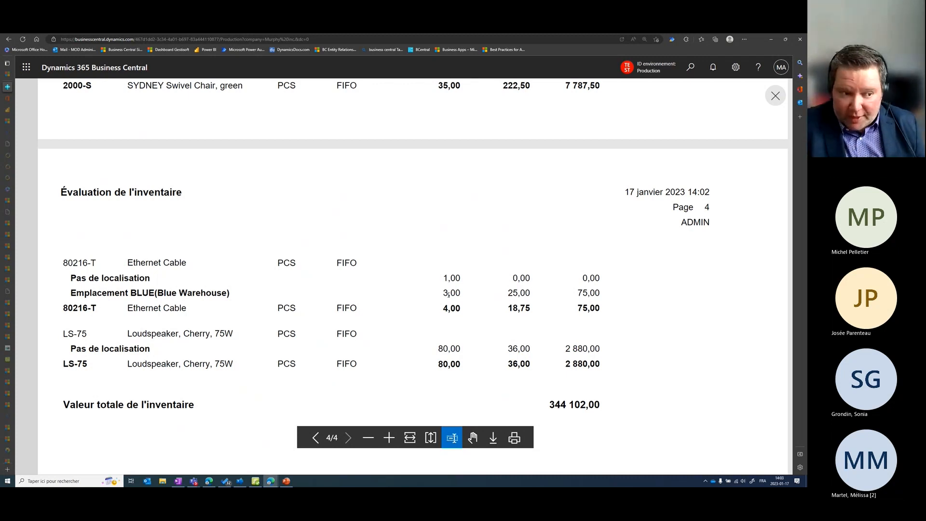
click(775, 96)
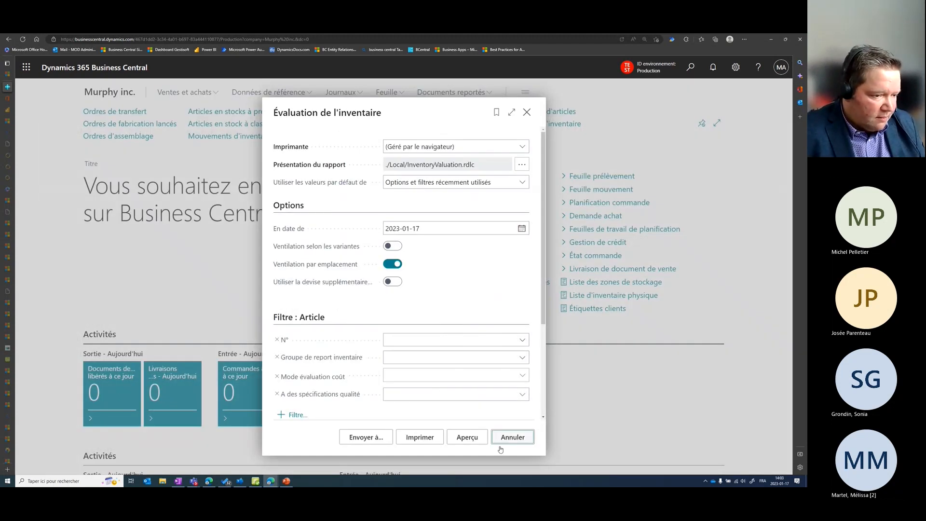
click(513, 437)
Check the Rapports pratiques slide in PowerPoint, then switch back to Business Central and open the Articles list.
click(286, 481)
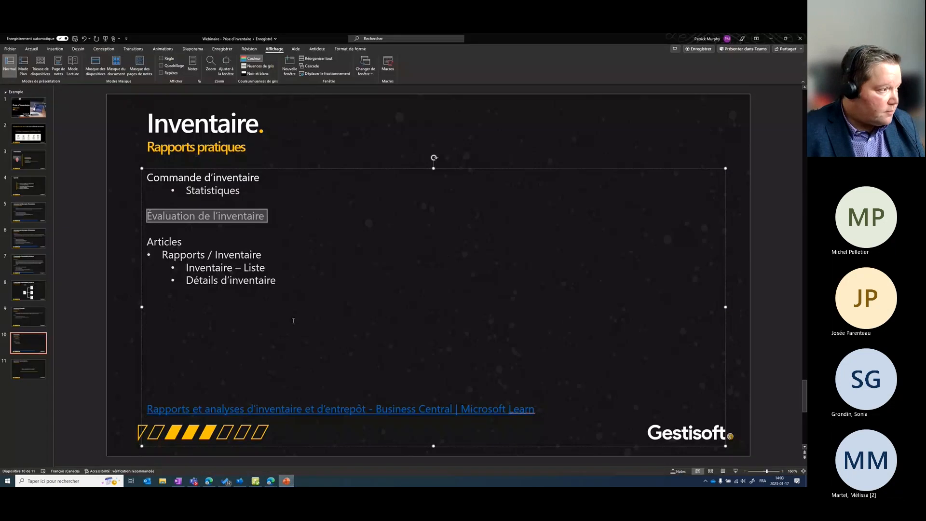
click(314, 277)
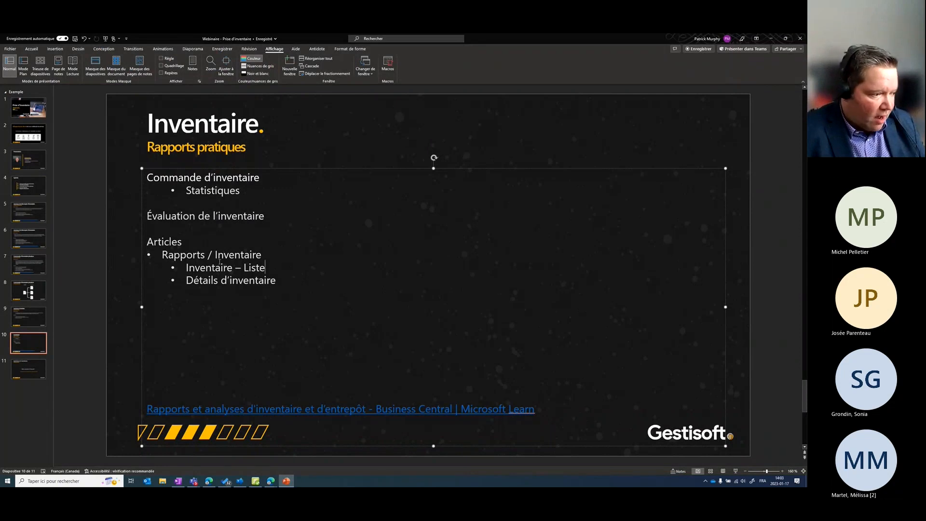
click(270, 481)
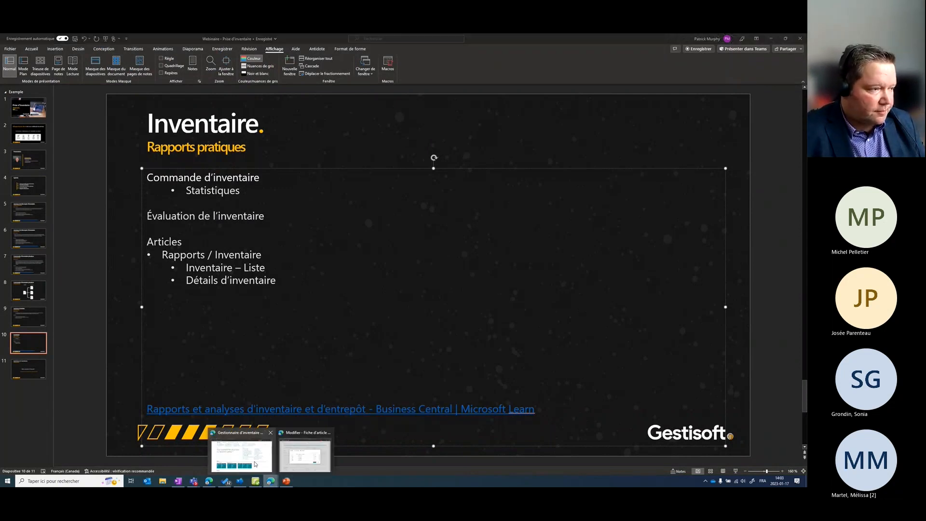
click(255, 464)
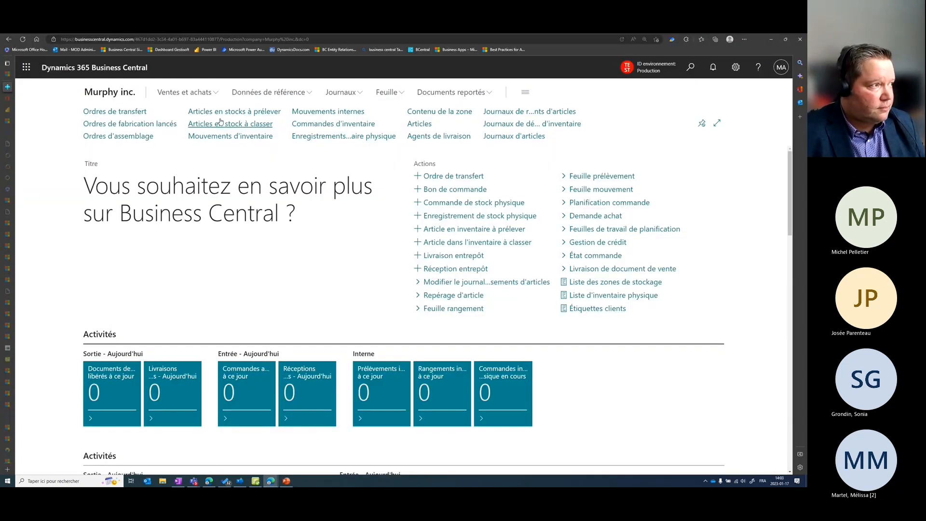
click(428, 122)
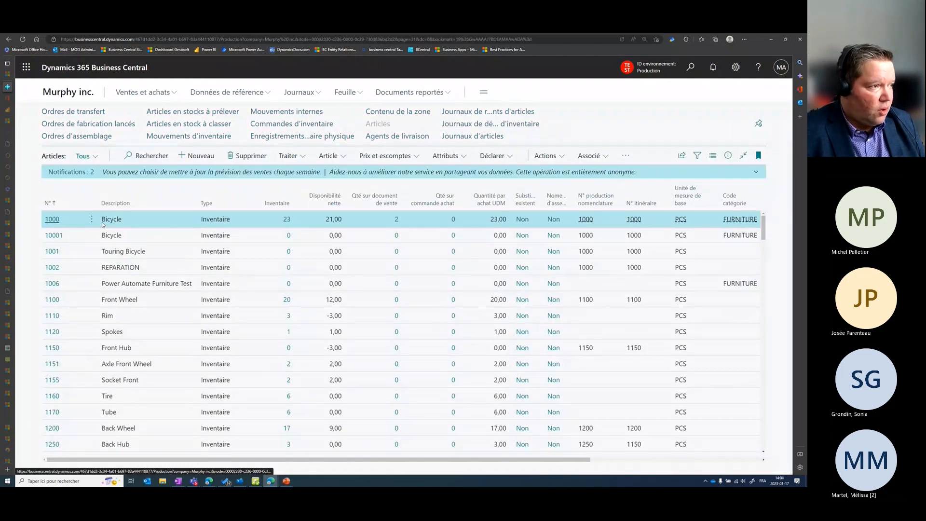
Run the Inventaire - Liste report from the Articles list without filters and preview it.
click(624, 157)
mouse_move(579, 175)
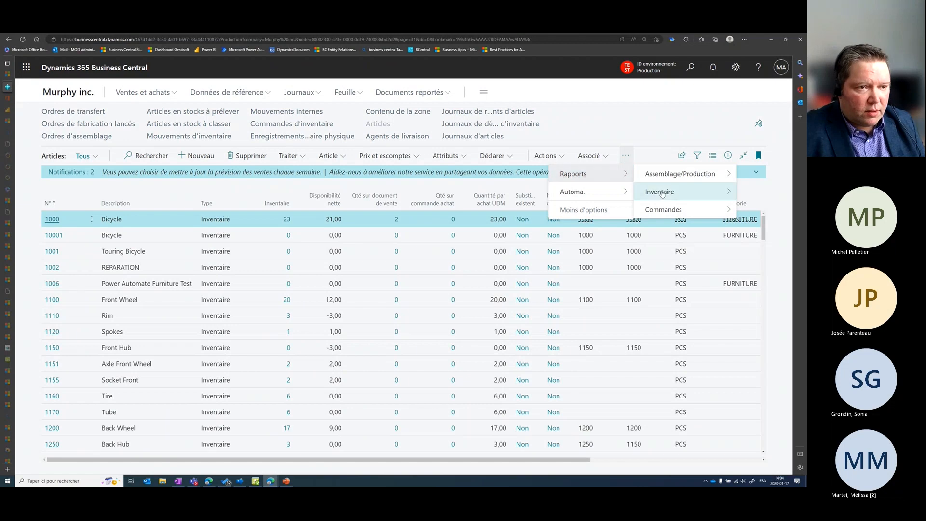
mouse_move(662, 193)
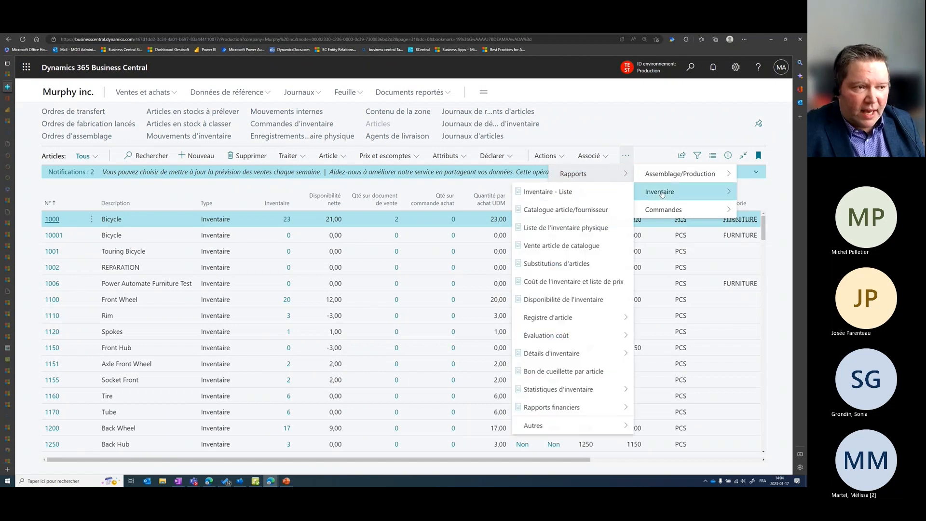
click(546, 193)
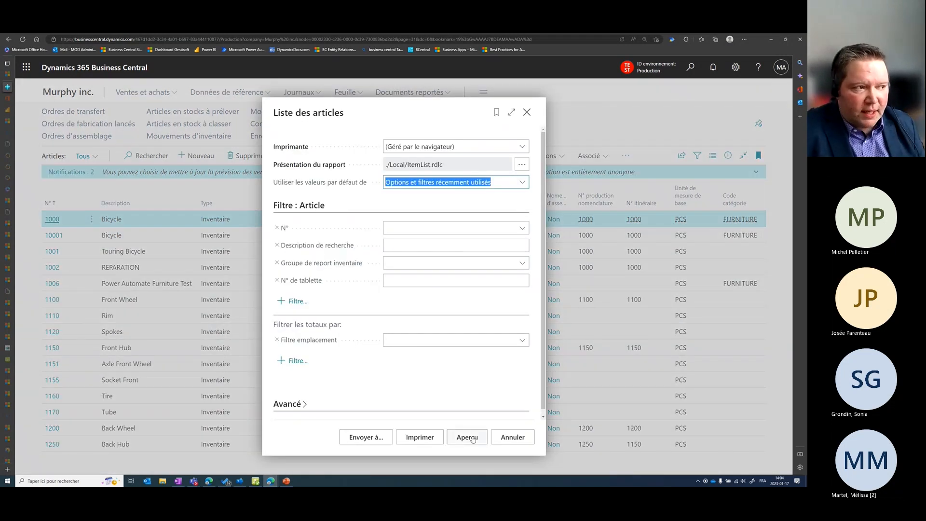
click(473, 437)
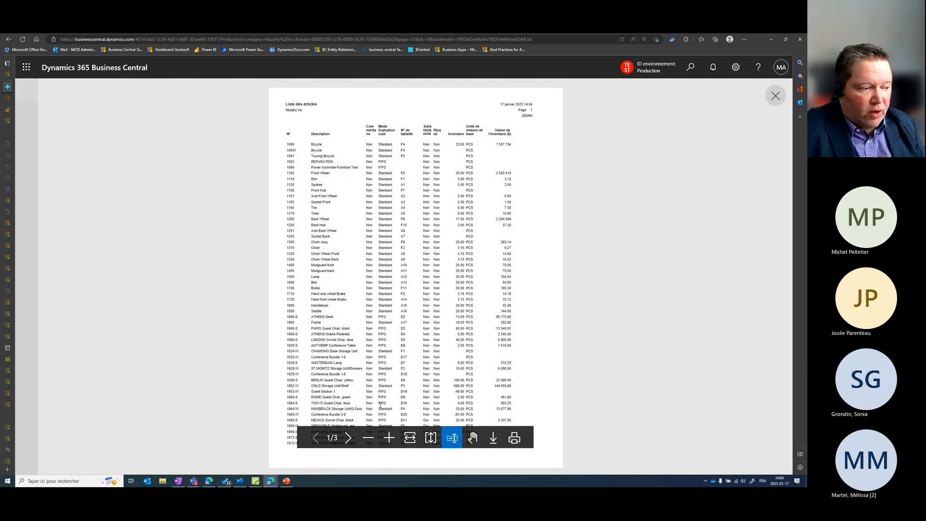
Enlarge the Liste des articles preview, examine the inventory quantities and values per item, and close the preview.
click(390, 438)
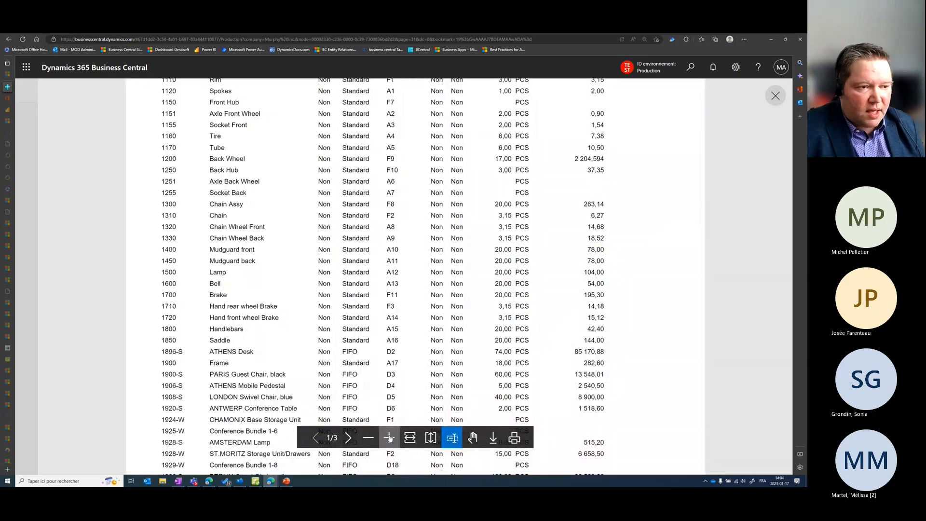
scroll(644, 152, up, 1)
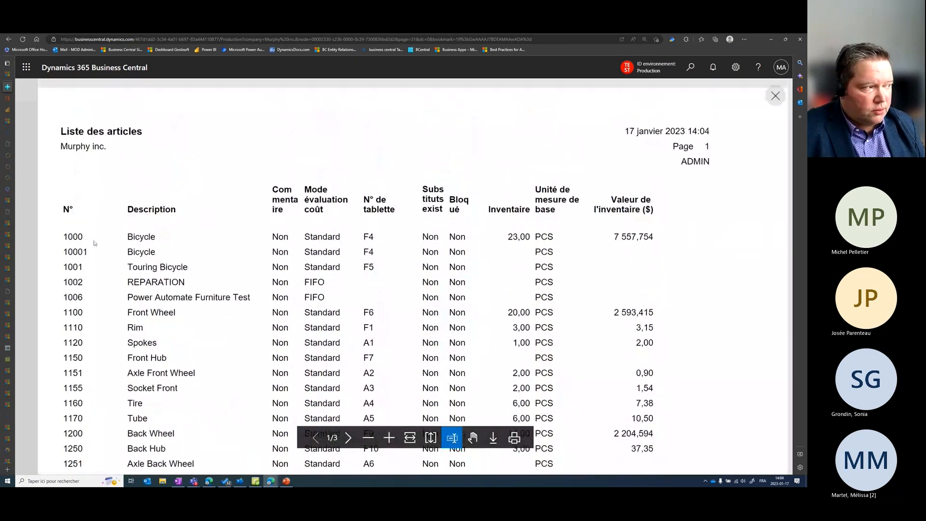
scroll(681, 235, down, 6)
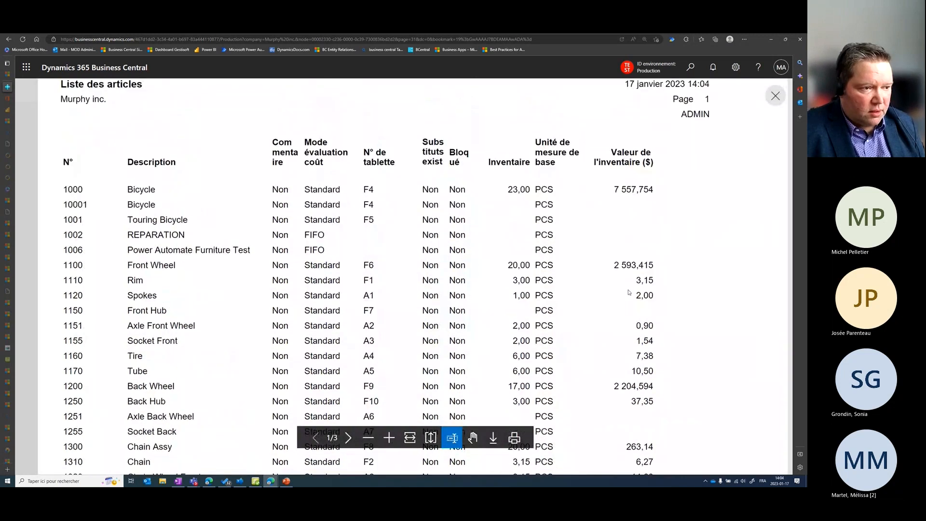
scroll(579, 235, down, 3)
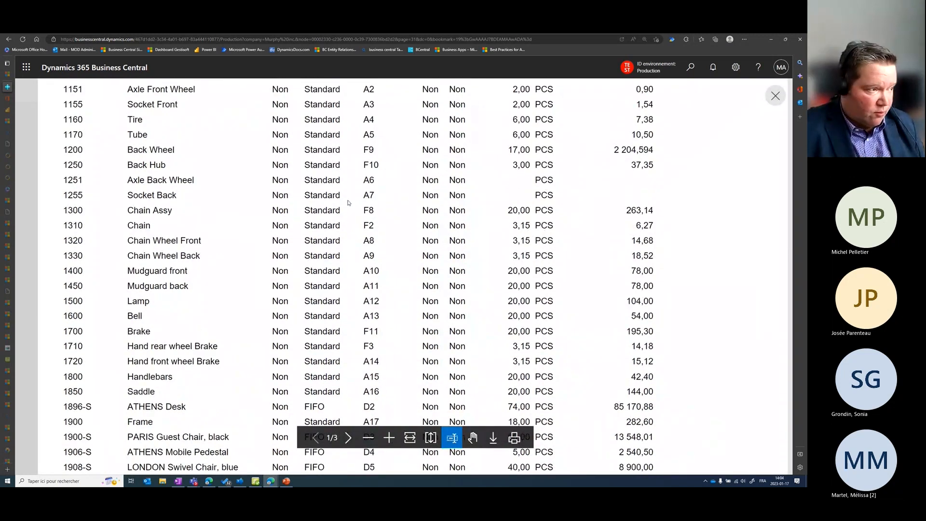
scroll(268, 216, down, 9)
scroll(760, 125, up, 8)
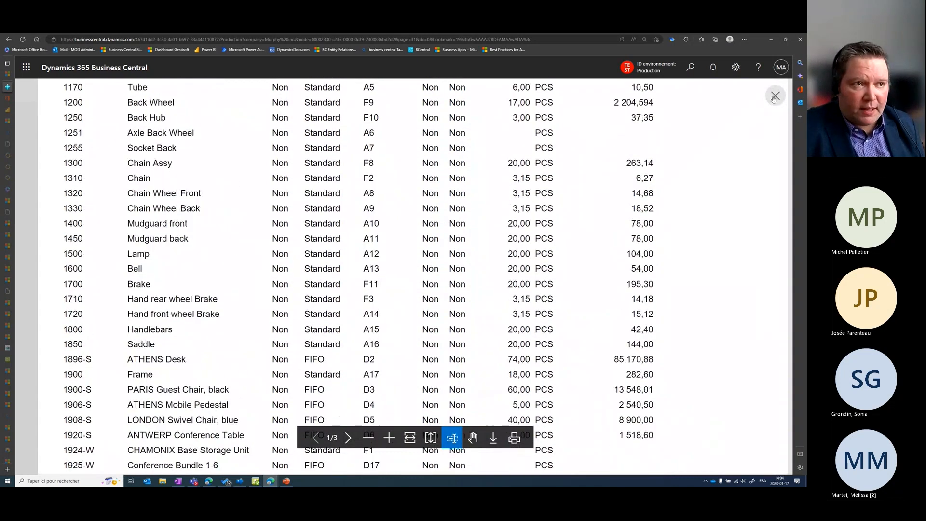
click(774, 97)
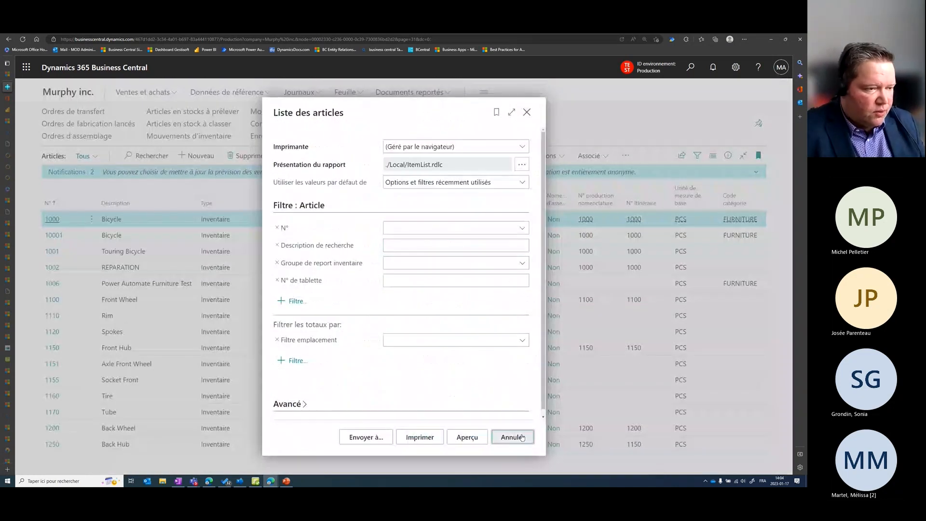
Check the practical reports slide in PowerPoint, return to Business Central and open the Inventaire - Détail de transaction report for items.
key(alt+Tab)
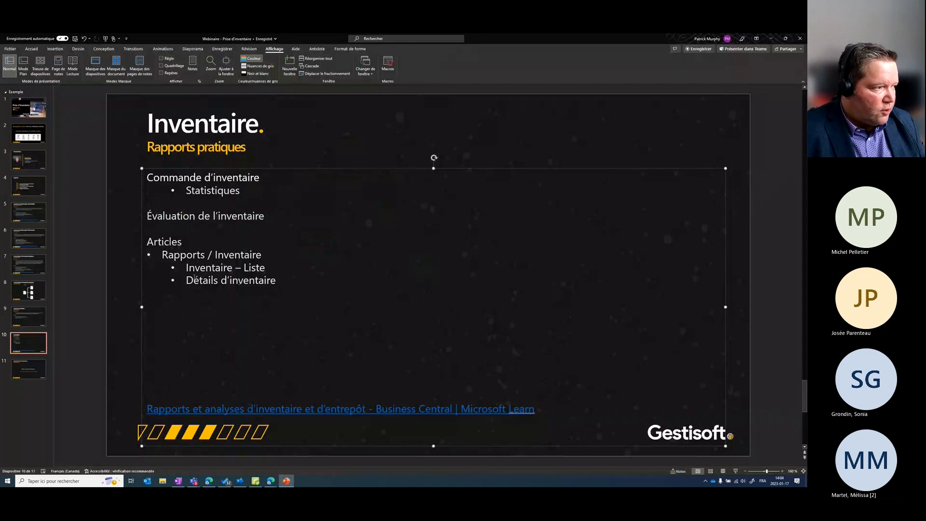
key(alt+Tab)
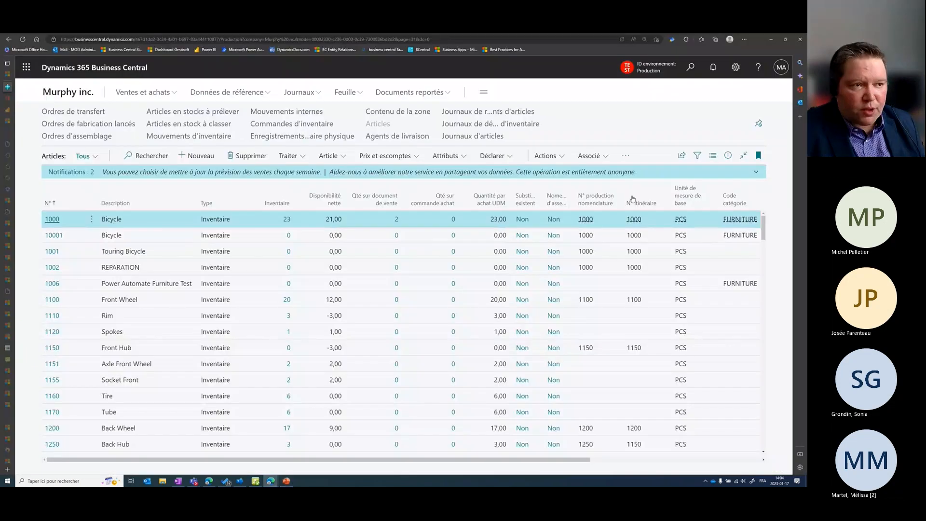
click(625, 154)
mouse_move(603, 174)
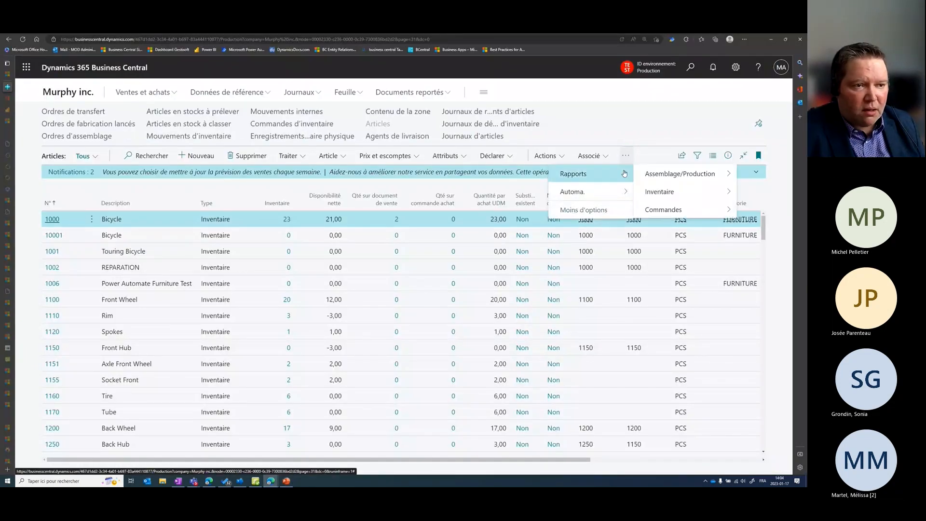
mouse_move(692, 196)
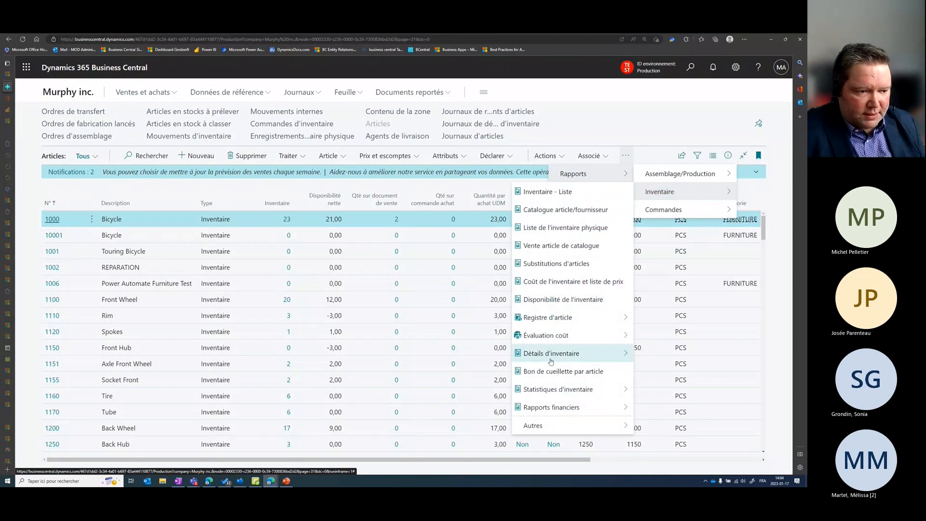
mouse_move(561, 355)
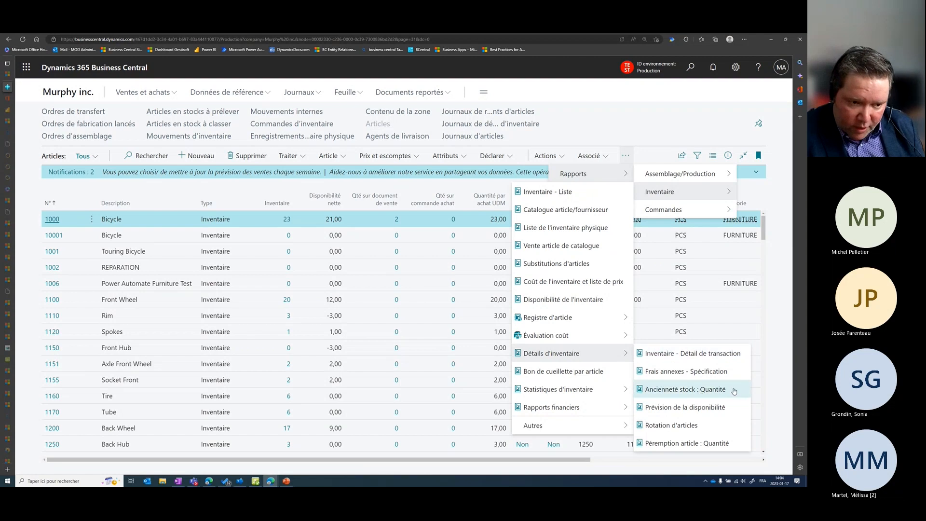
click(727, 355)
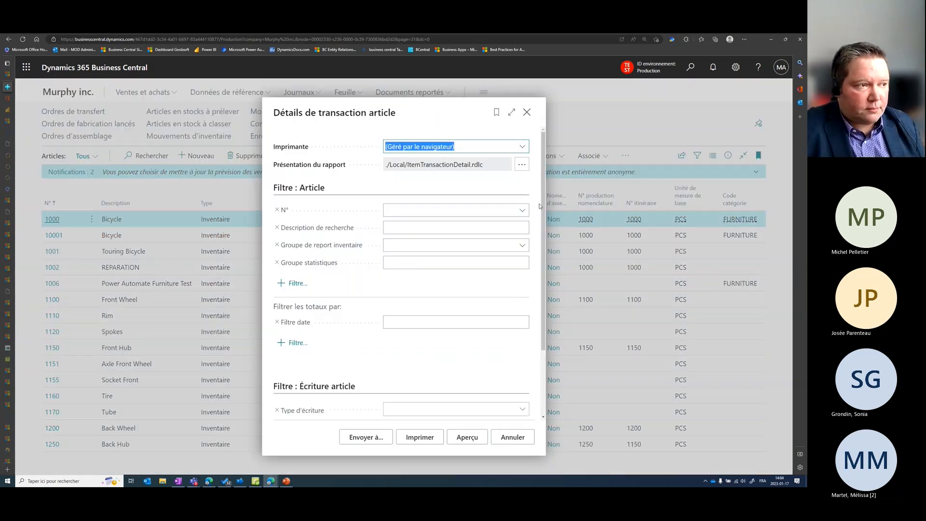
Set the Filtre date of the Détails de transaction article report to 2023-01-17.
click(466, 436)
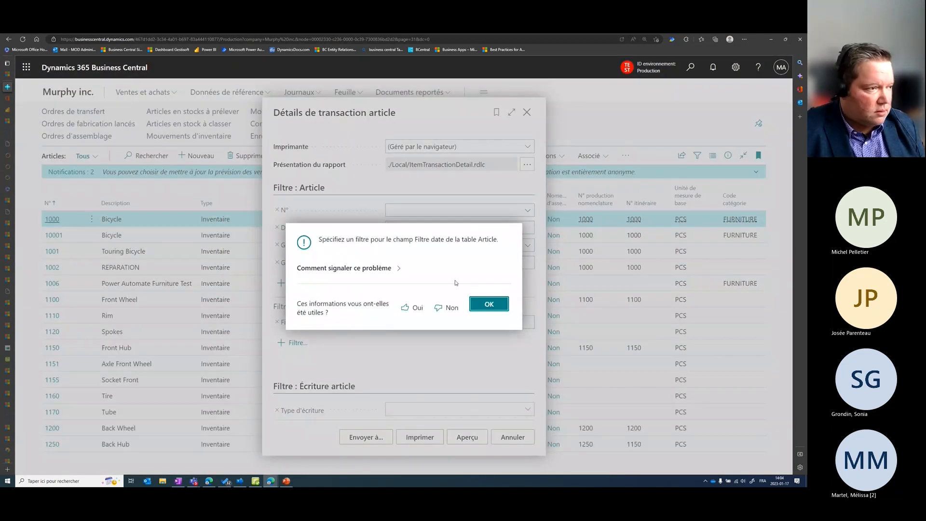
click(481, 307)
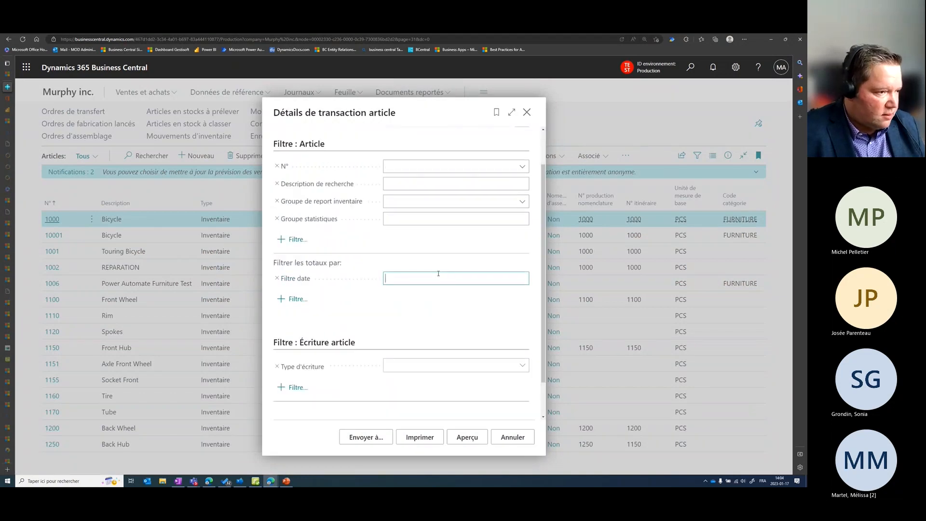
text(2022)
key(BackSpace)
key(BackSpace)
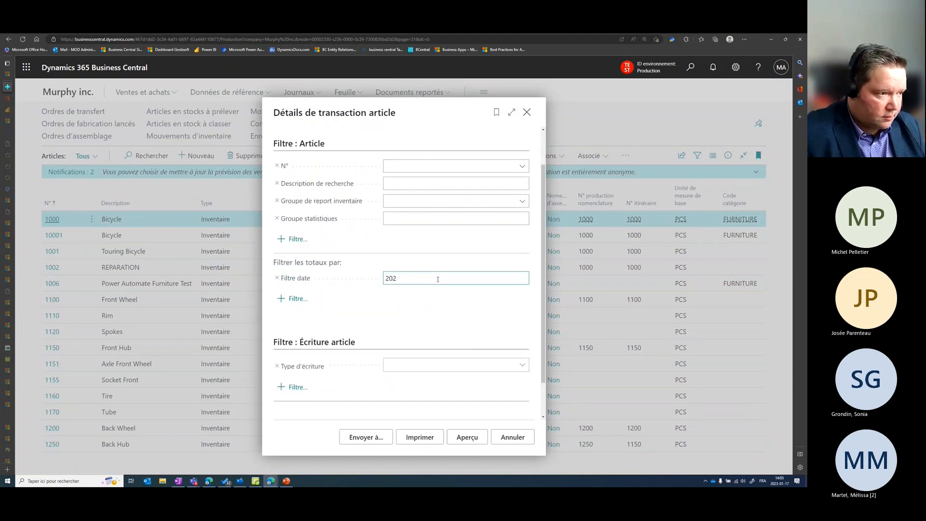
text(3-01-17)
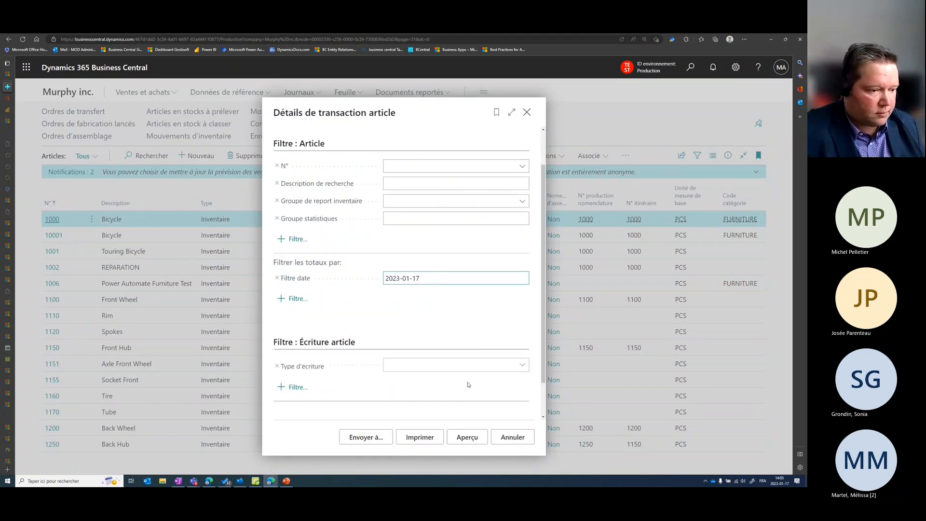
Preview the item transaction detail report enlarged, examine the entries and balances per item, and close the report and its request page.
click(470, 436)
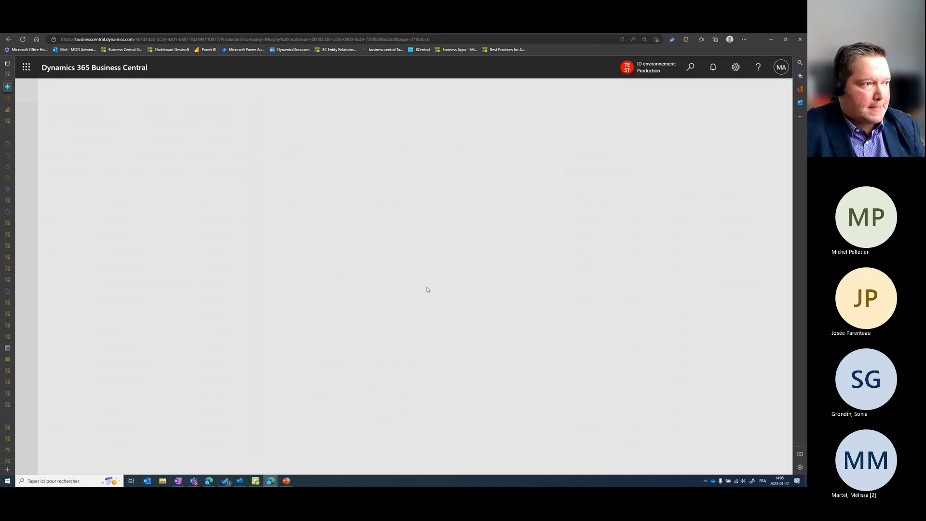
click(387, 441)
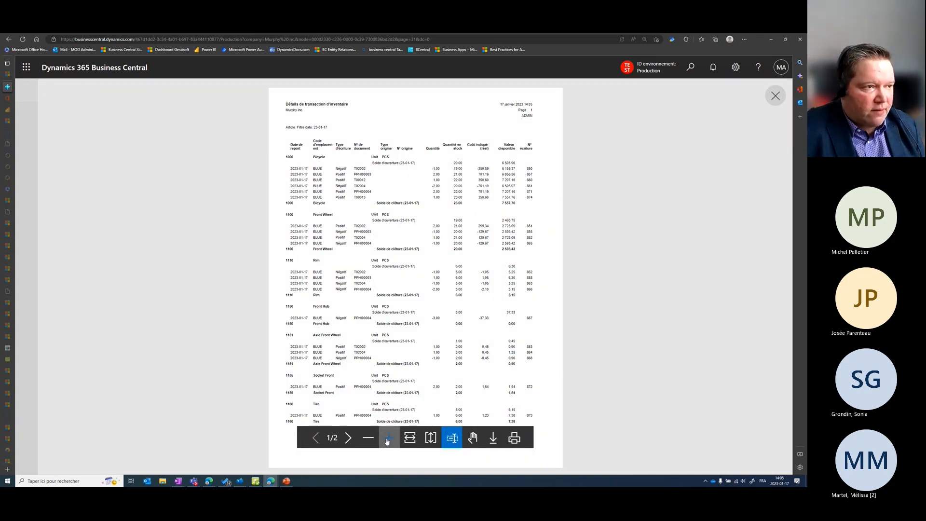
click(387, 440)
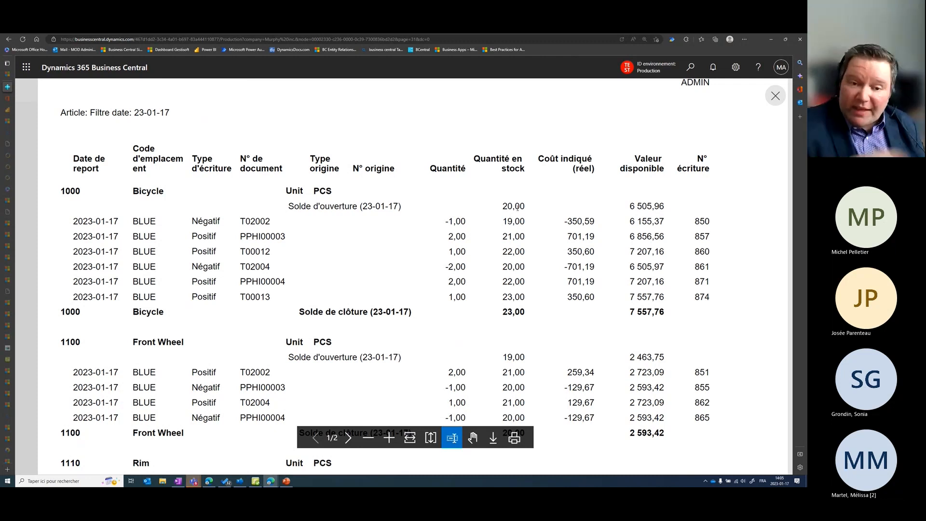
click(776, 96)
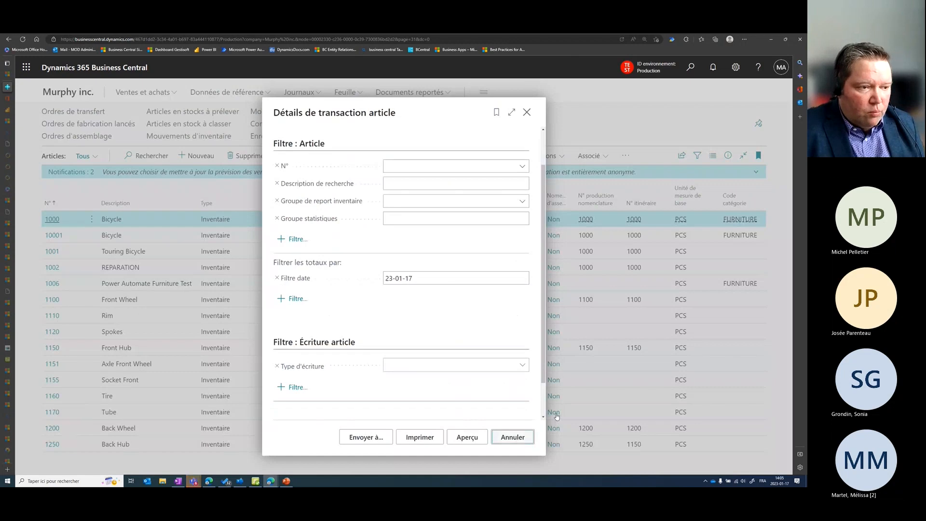
click(513, 438)
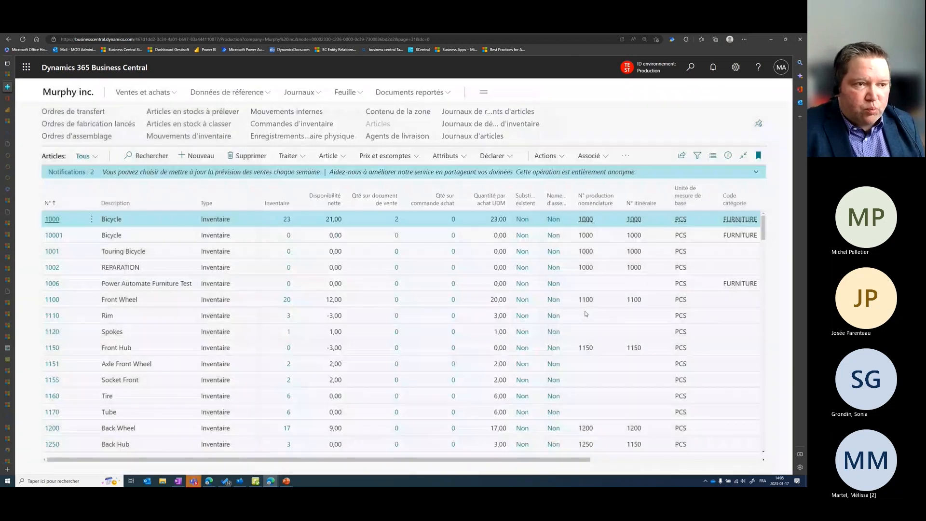
Browse the other Détails d'inventaire reports available for items without running one, and switch back to the PowerPoint slide.
click(627, 154)
mouse_move(610, 179)
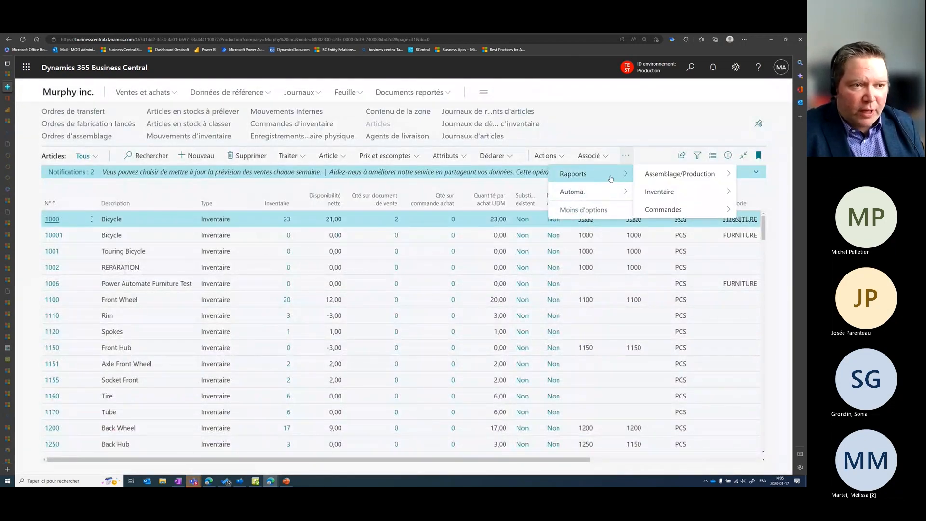
mouse_move(645, 190)
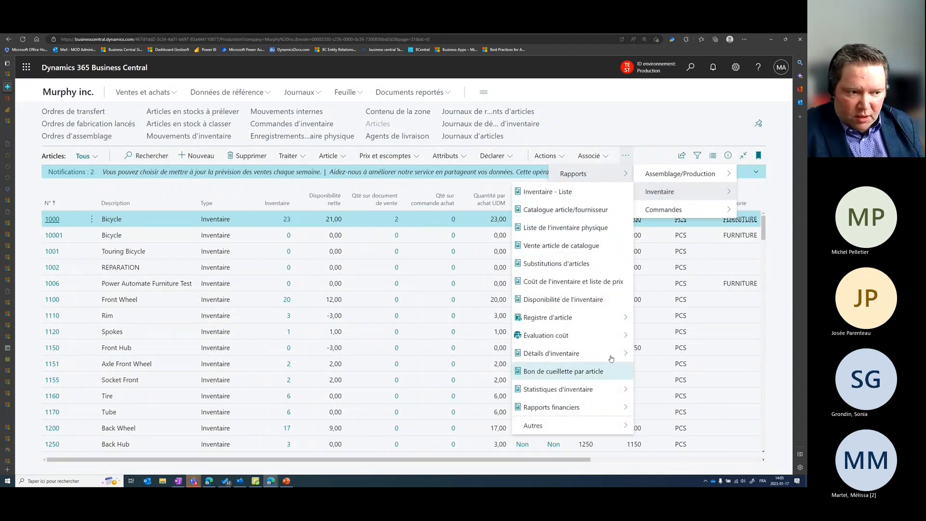
mouse_move(606, 357)
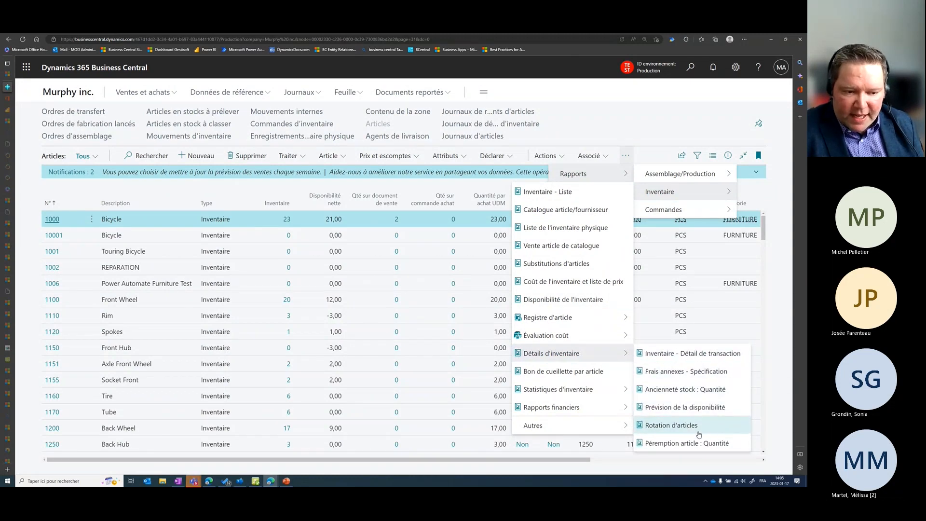
click(598, 121)
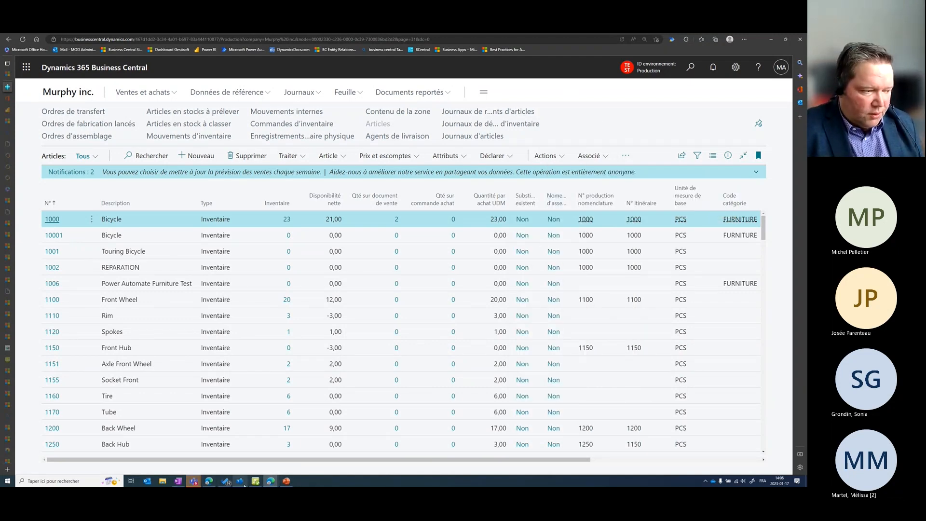
click(287, 482)
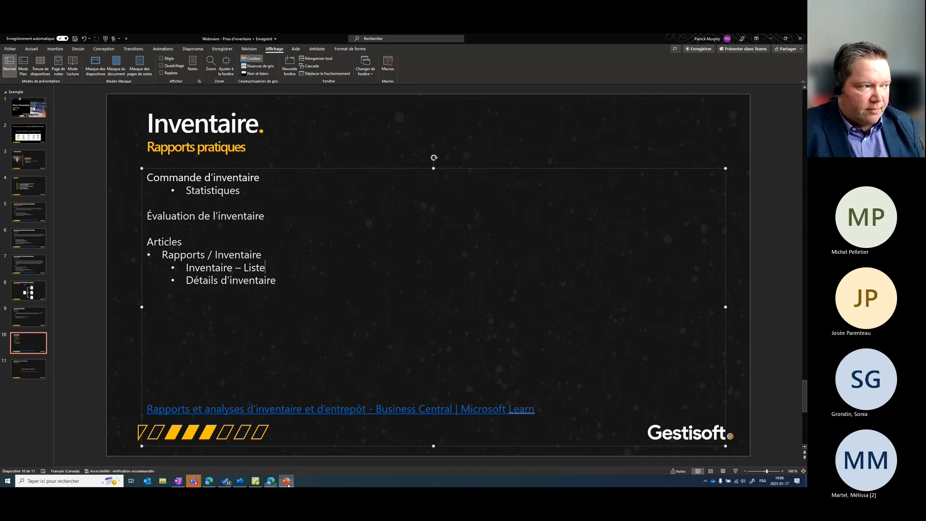